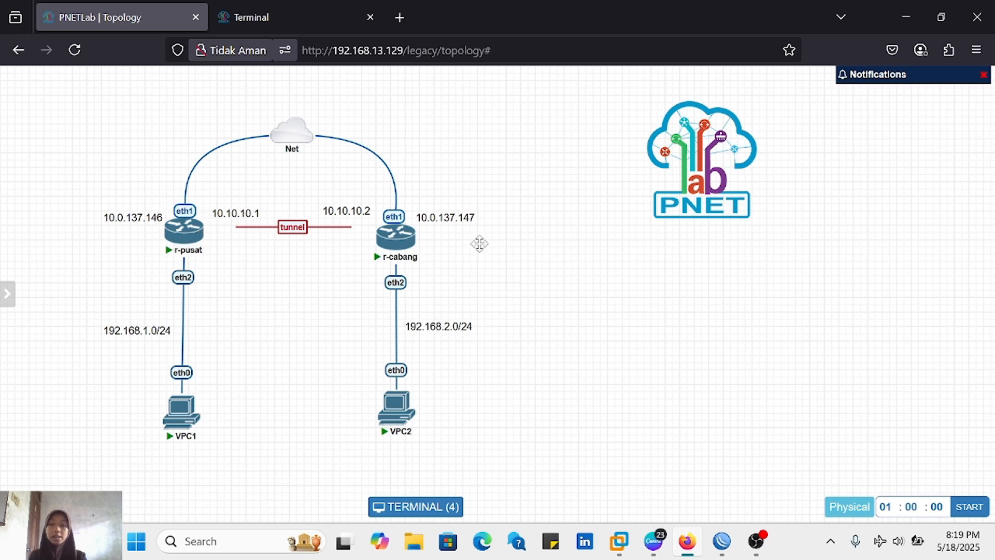
Step: Switch to the r-pusat WinBox session and remove the dynamic 10.10.10.1 PPTP entry from the IP address list
mouse_move(175, 244)
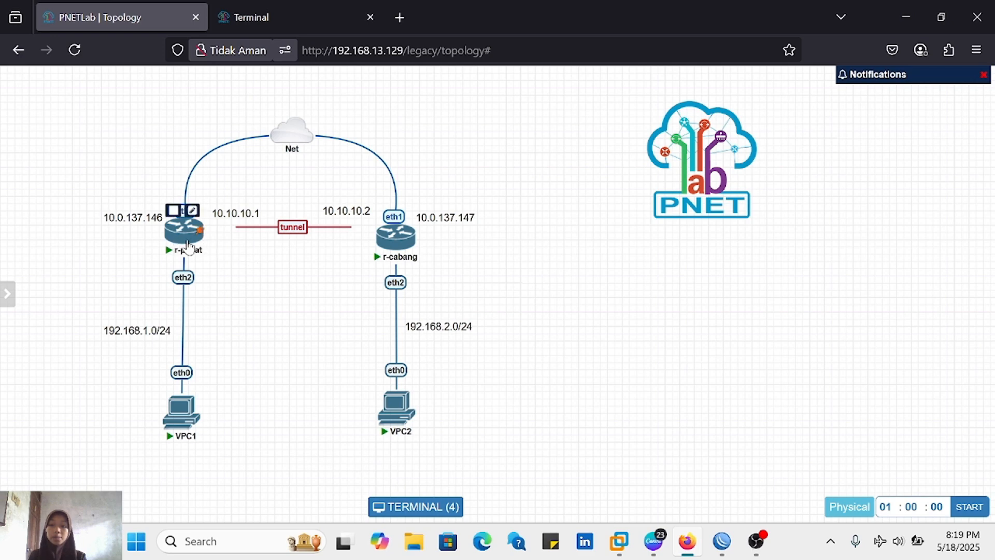
mouse_move(403, 249)
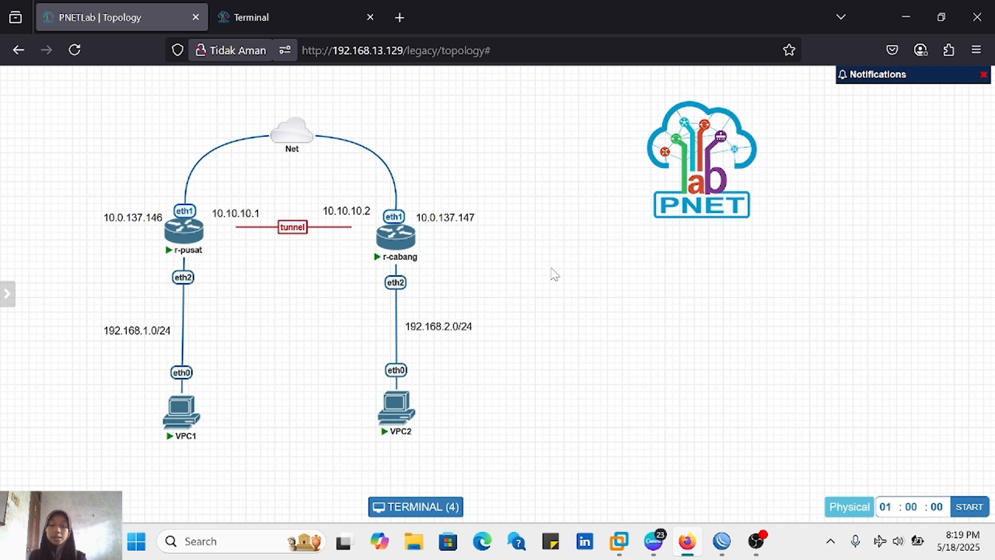
mouse_move(722, 541)
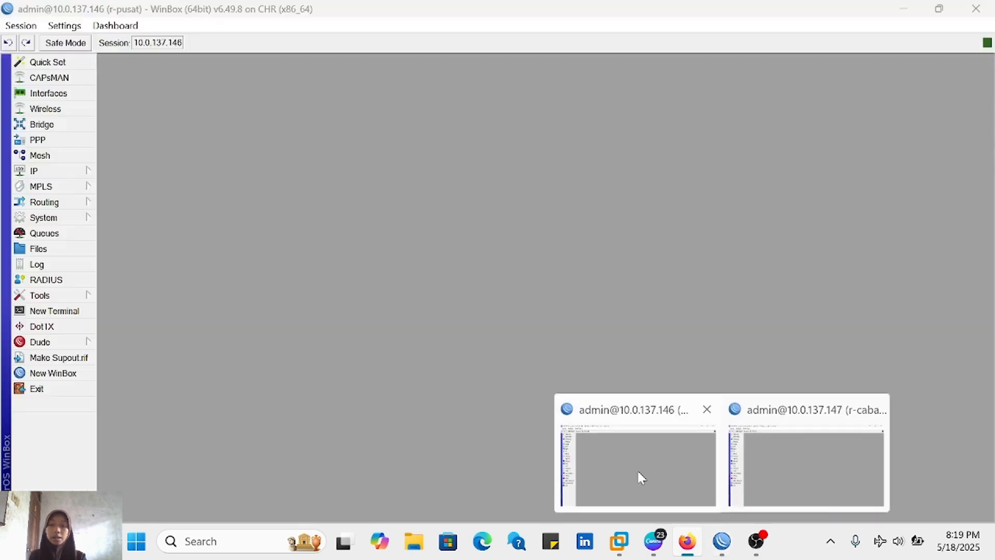
left_click(641, 477)
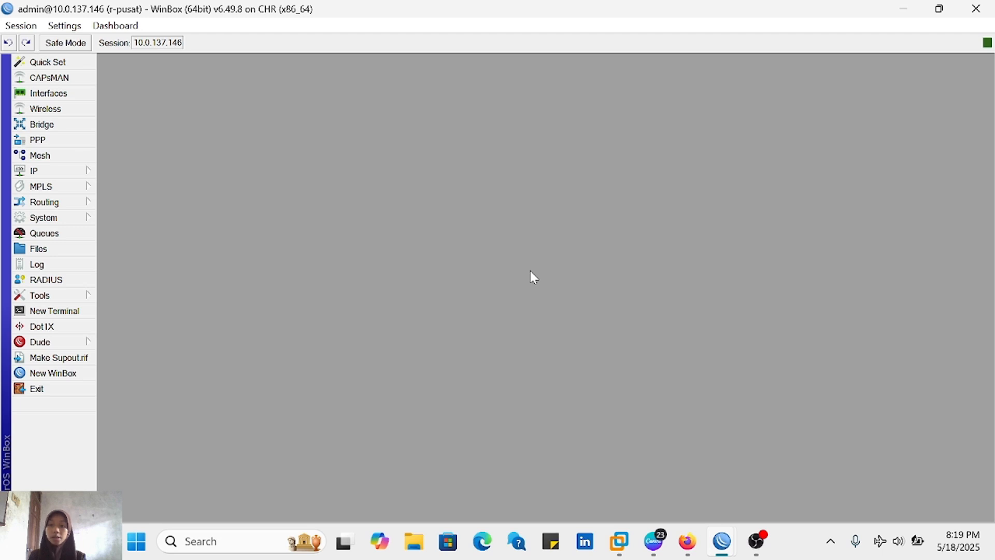
left_click(52, 171)
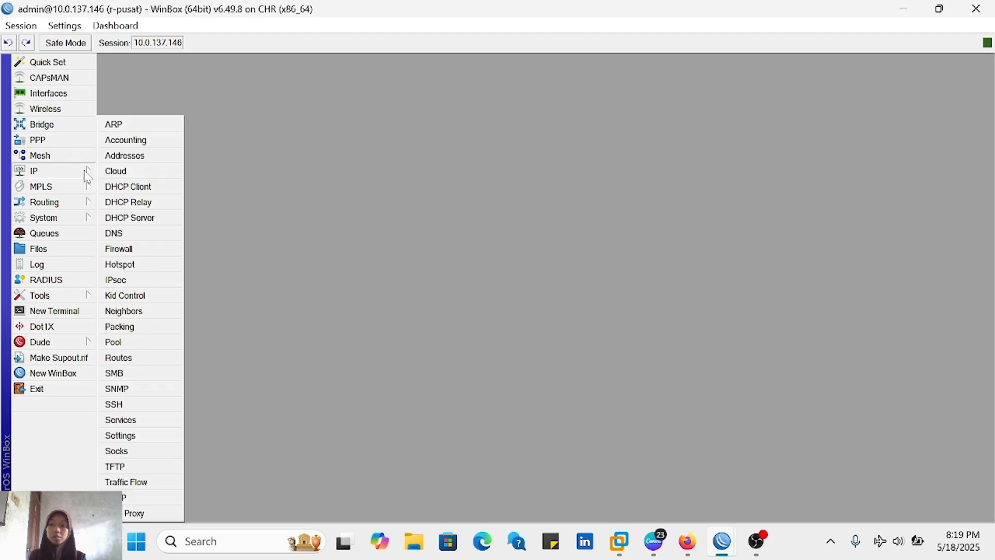
left_click(145, 156)
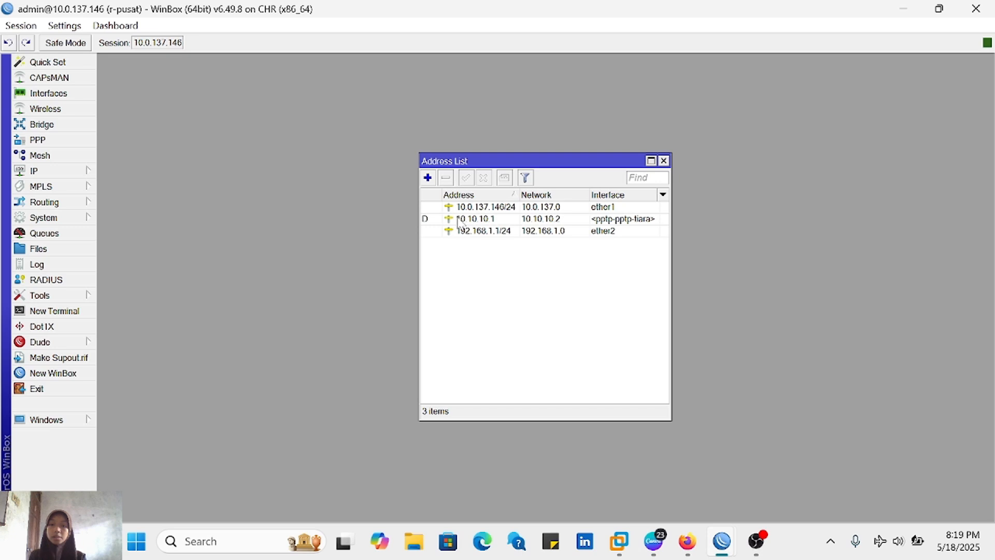
left_click(440, 220)
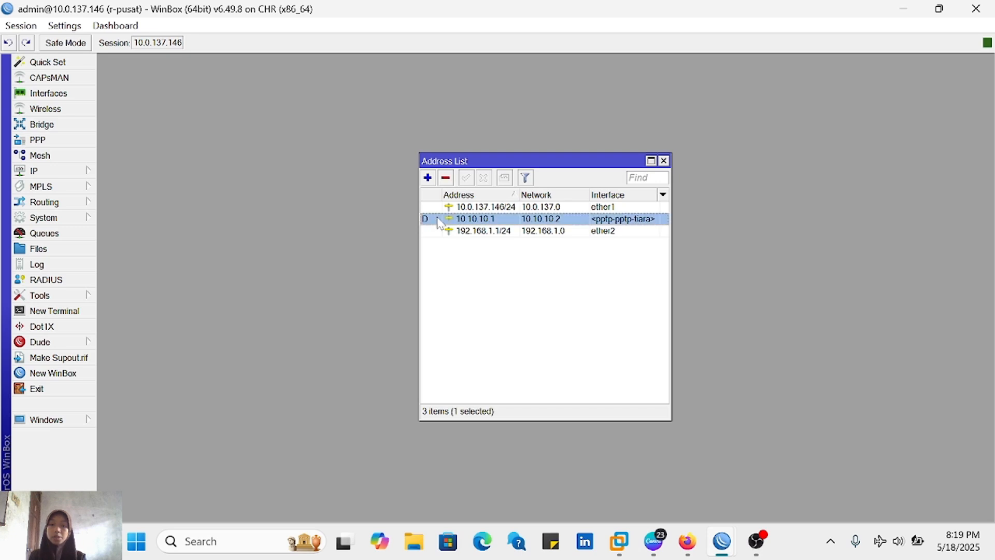
left_click(445, 178)
left_click(663, 161)
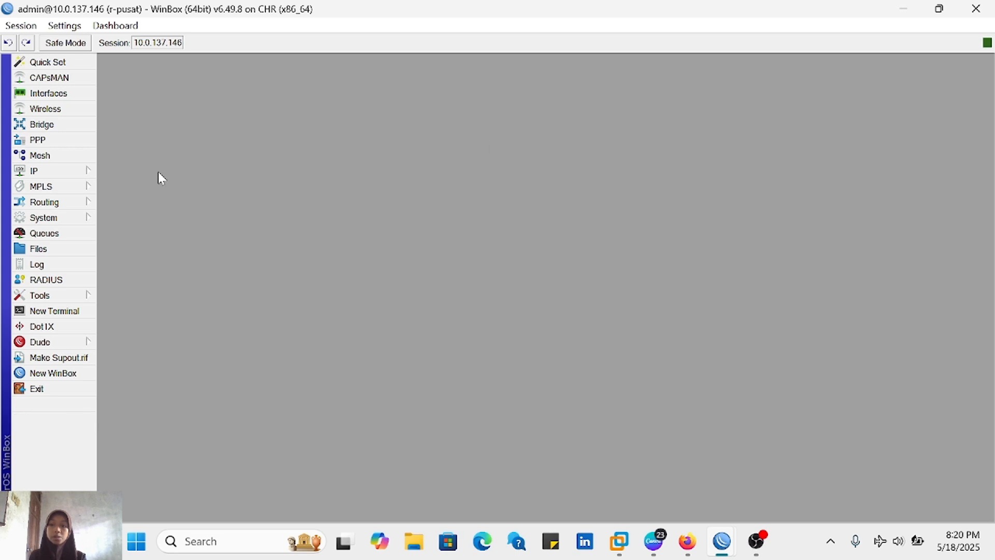
Step: Remove the PPTP server binding from r-pusat's PPP interfaces
left_click(89, 143)
left_click(130, 168)
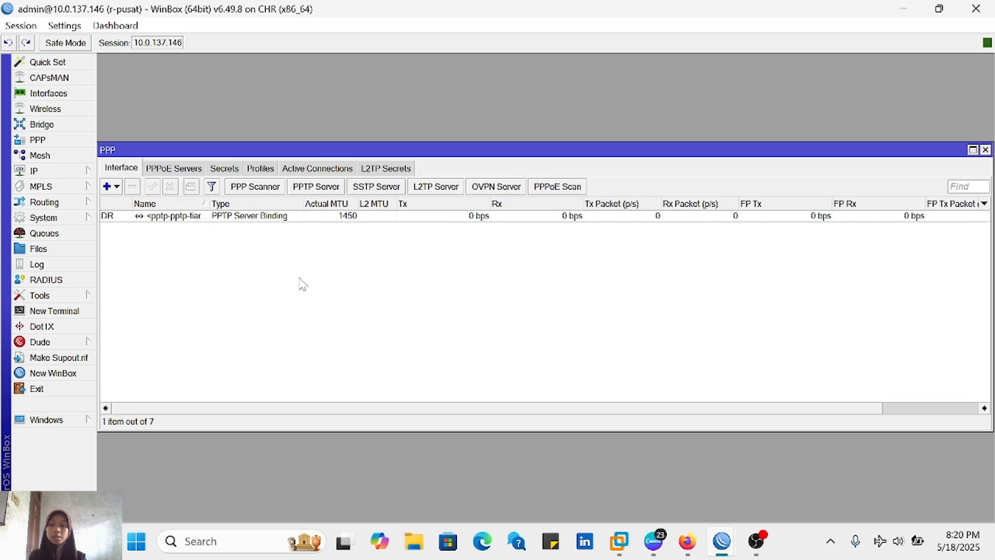
left_click(115, 217)
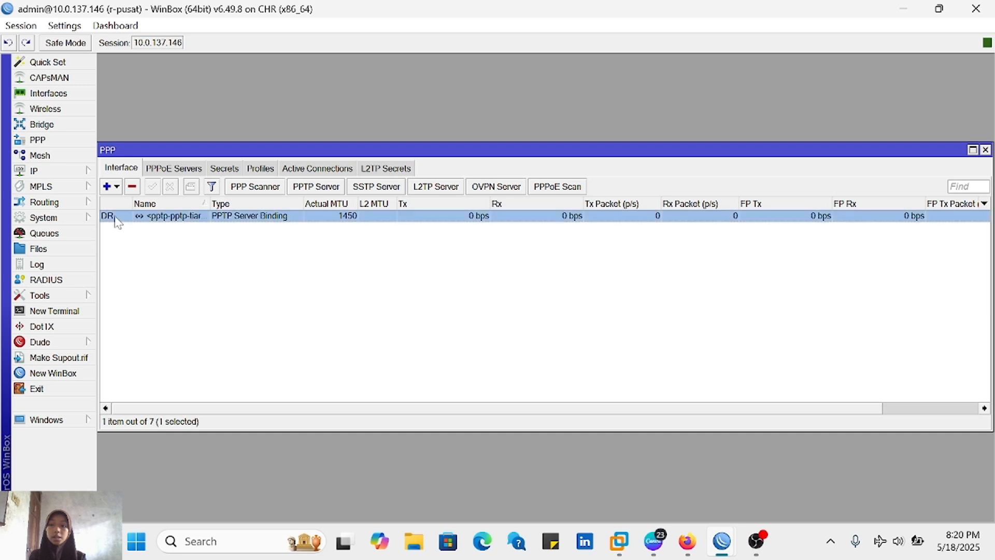
left_click(133, 188)
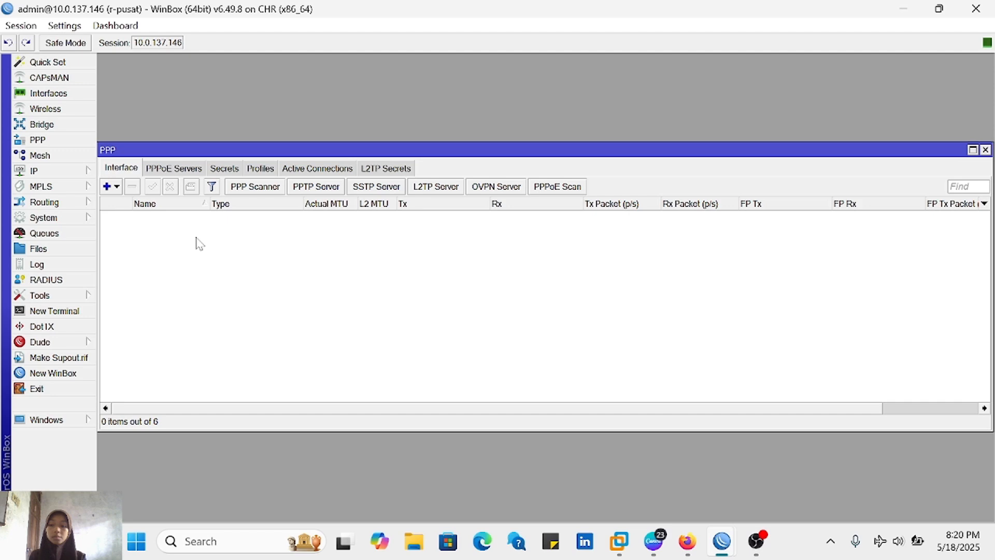
Step: Delete the PPTP user entry from r-pusat's PPP secrets
left_click(224, 169)
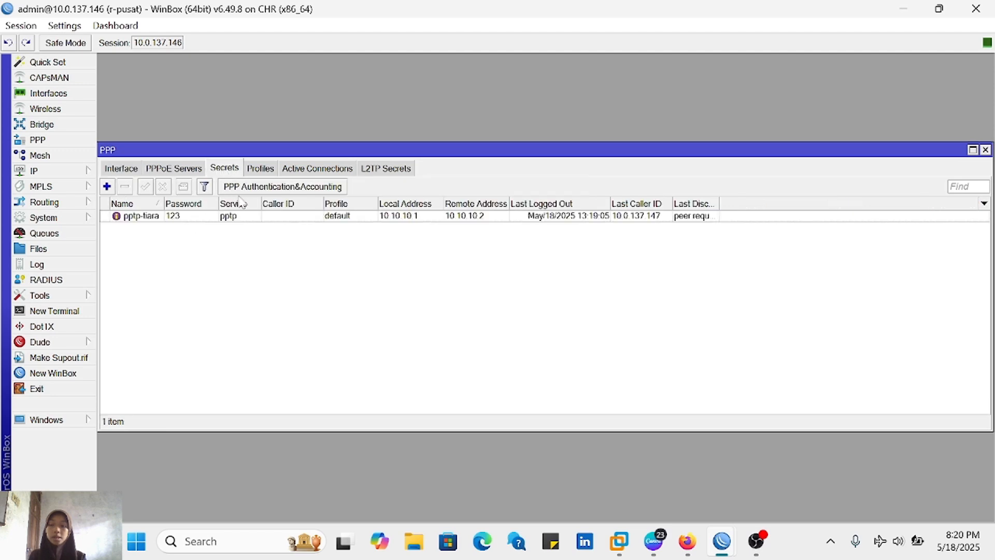
left_click(233, 218)
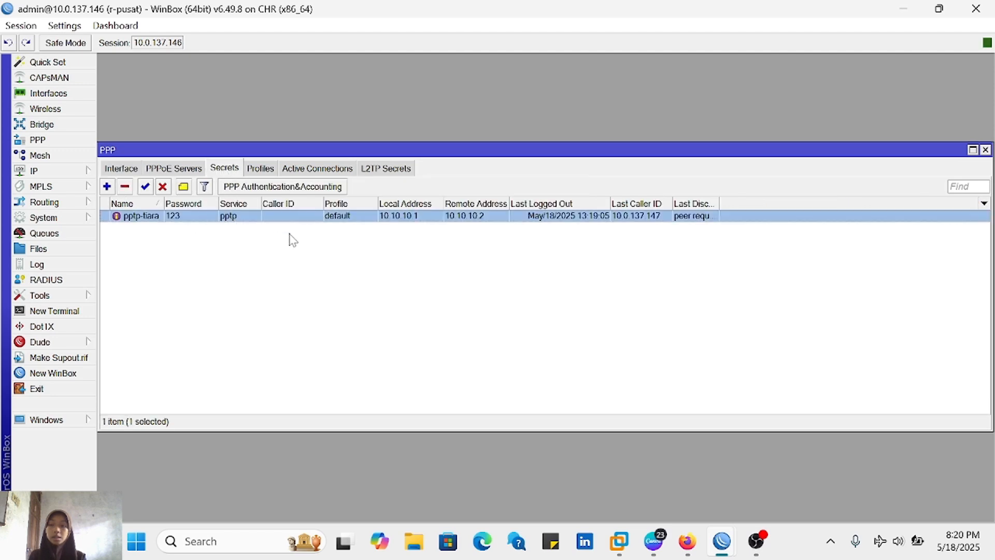
left_click(124, 187)
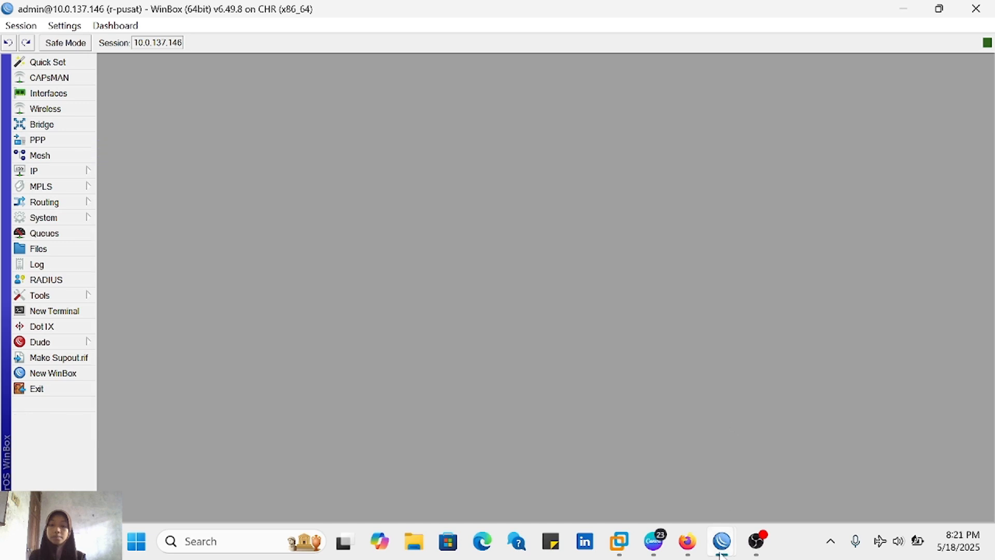
Step: Switch to the r-cabang WinBox session and remove the pptp-out1 client from its PPP interfaces
mouse_move(719, 553)
left_click(801, 479)
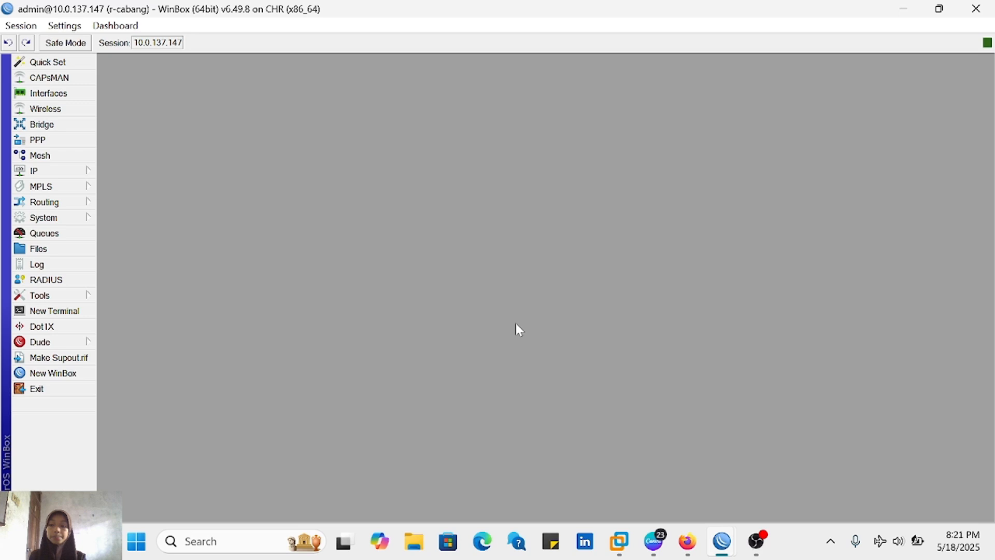
left_click(66, 142)
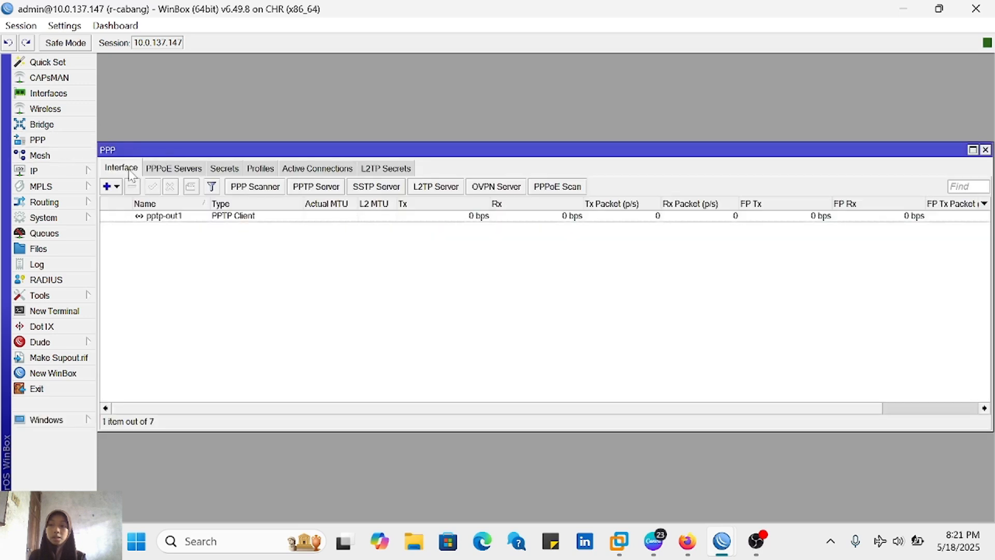
left_click(160, 217)
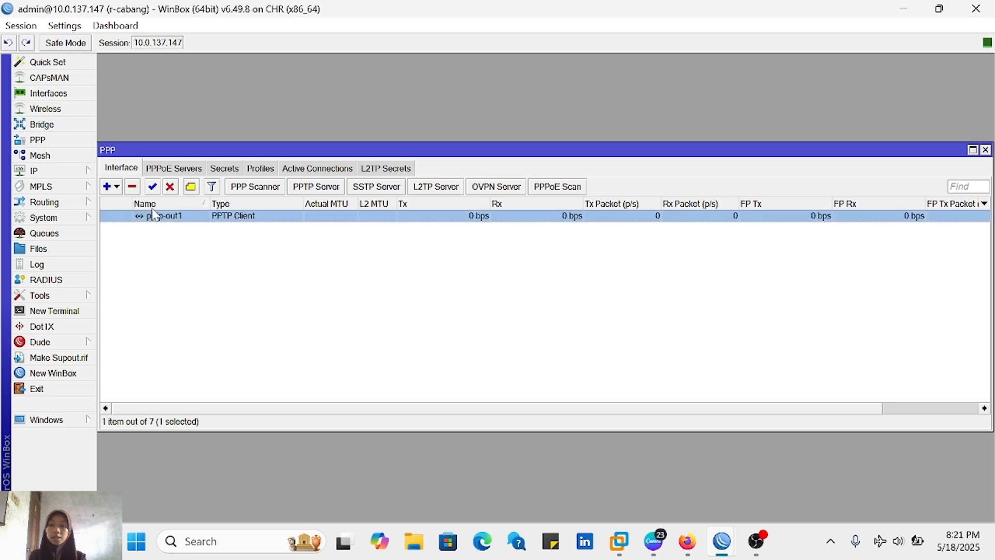
left_click(132, 188)
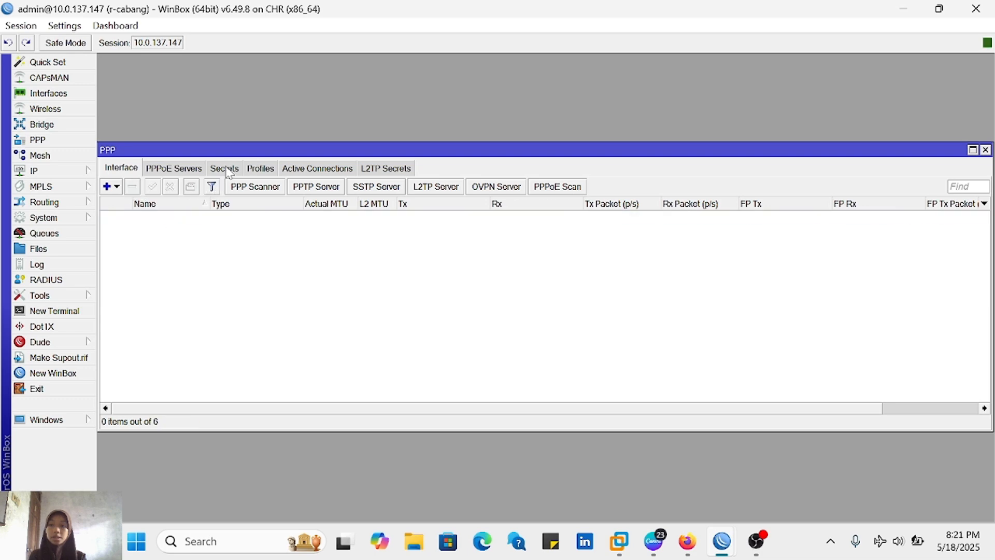
Step: Check r-cabang's PPP secrets, PPPoE servers, profiles and active connections for leftover tunnel entries
left_click(225, 168)
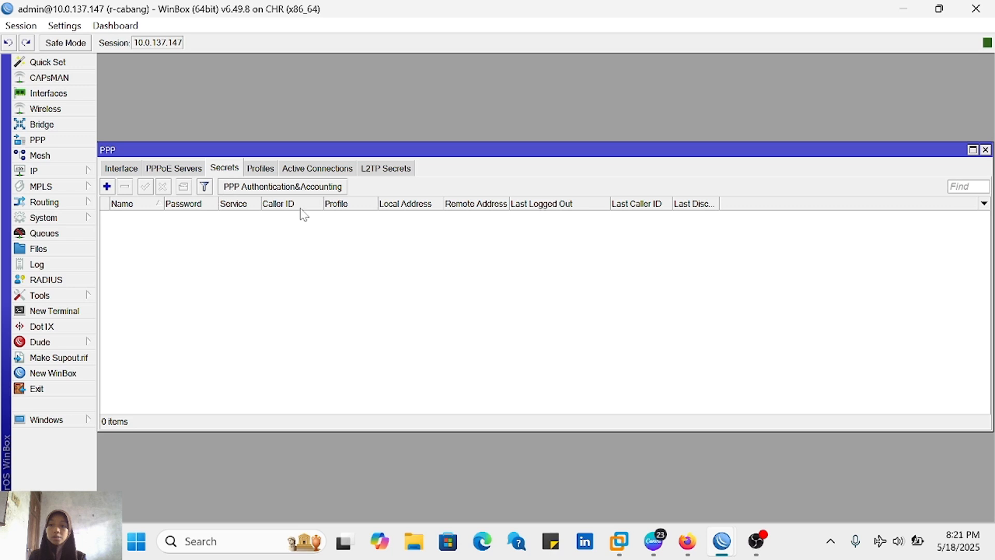
left_click(169, 171)
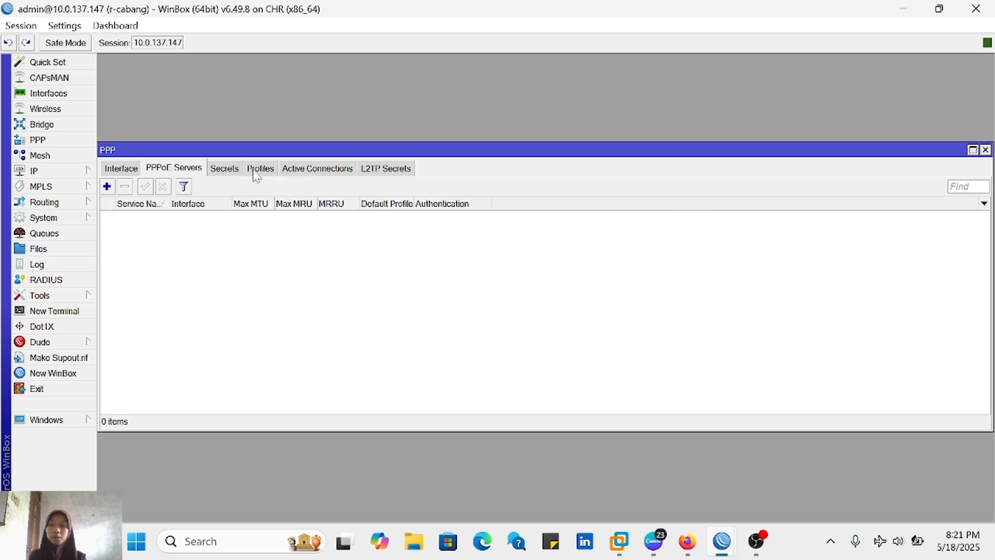
left_click(257, 172)
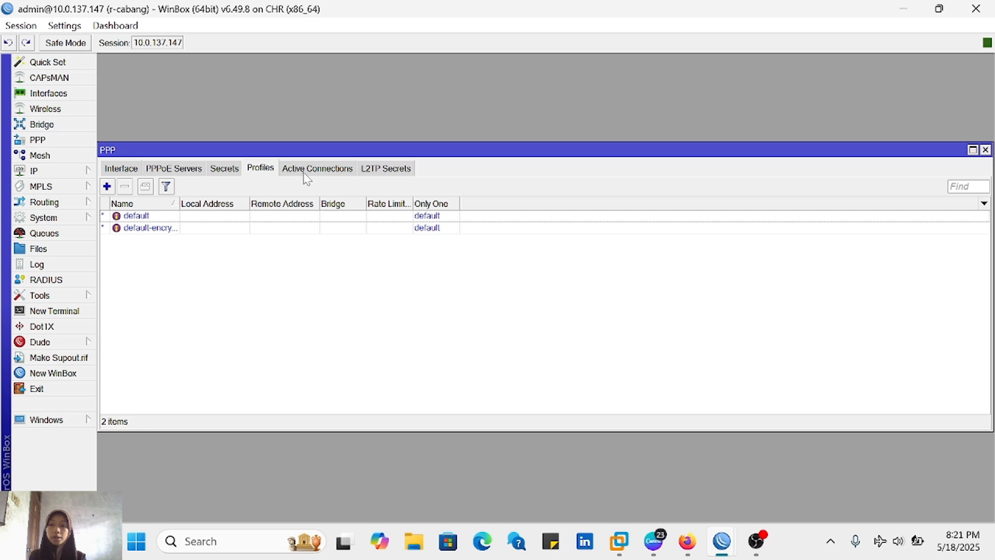
left_click(306, 171)
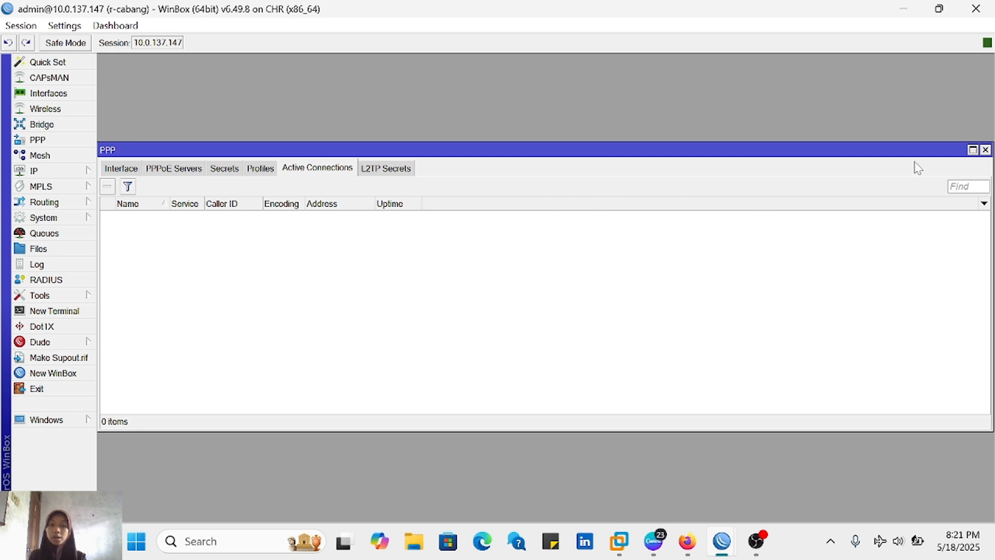
left_click(985, 150)
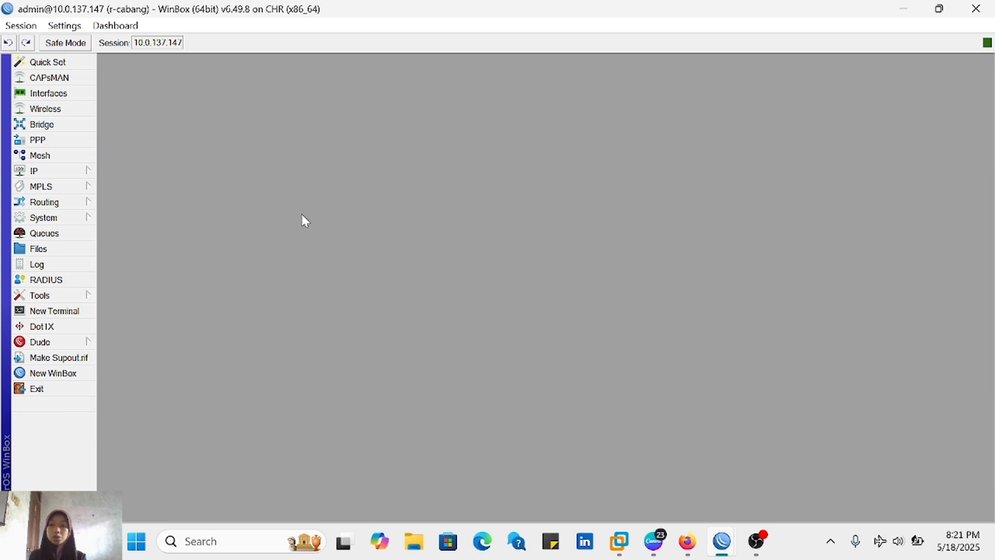
Step: Delete r-cabang's static route to 192.168.1.0/24 via gateway 10.10.10.1
left_click(84, 170)
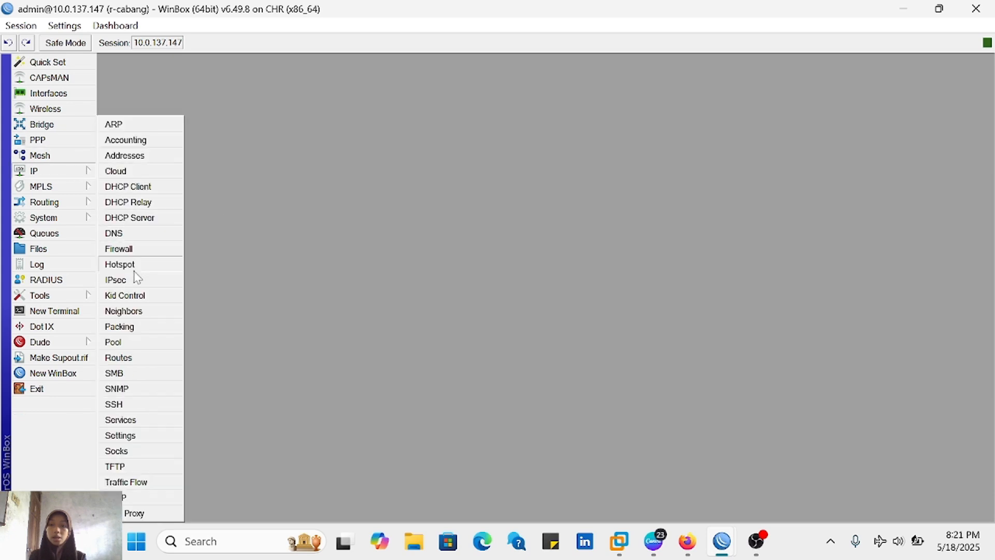
left_click(139, 357)
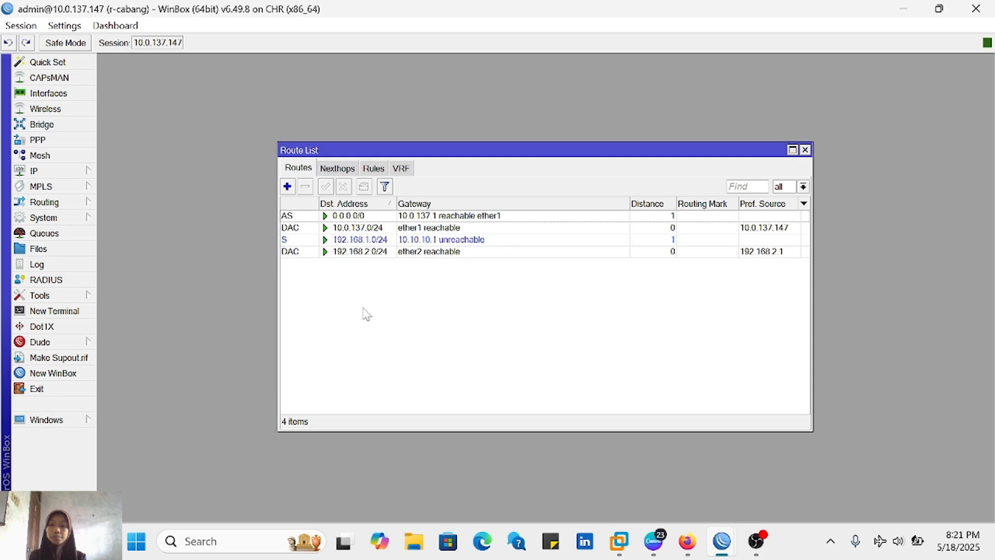
left_click(307, 240)
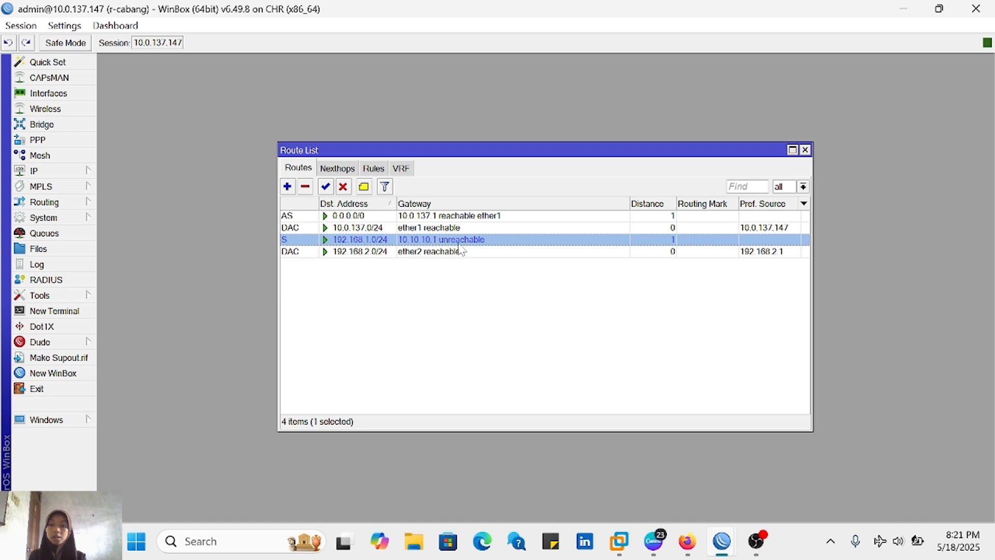
left_click(306, 186)
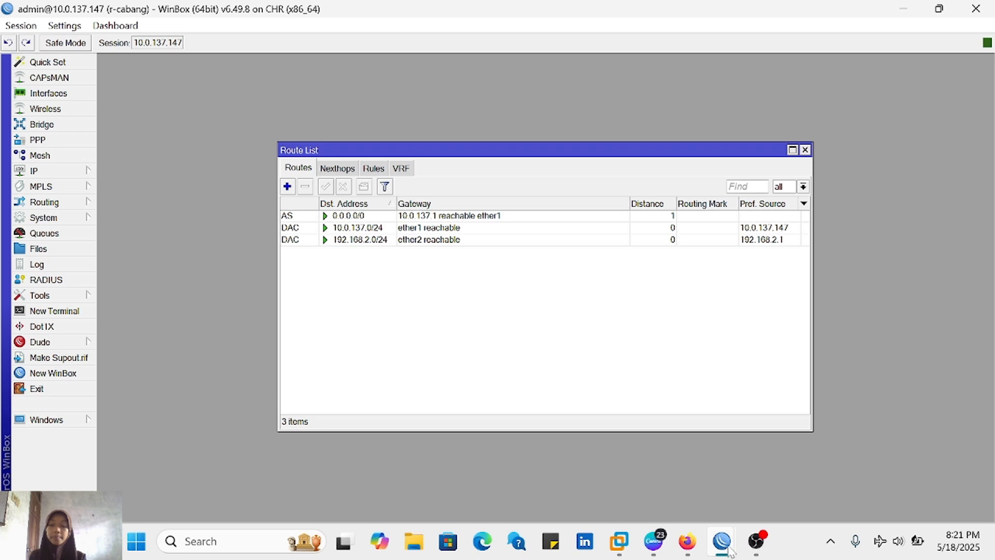
Step: Switch to the r-pusat WinBox session and delete its static route to 192.168.2.0/24 via gateway 10.10.10.2
mouse_move(728, 550)
left_click(625, 468)
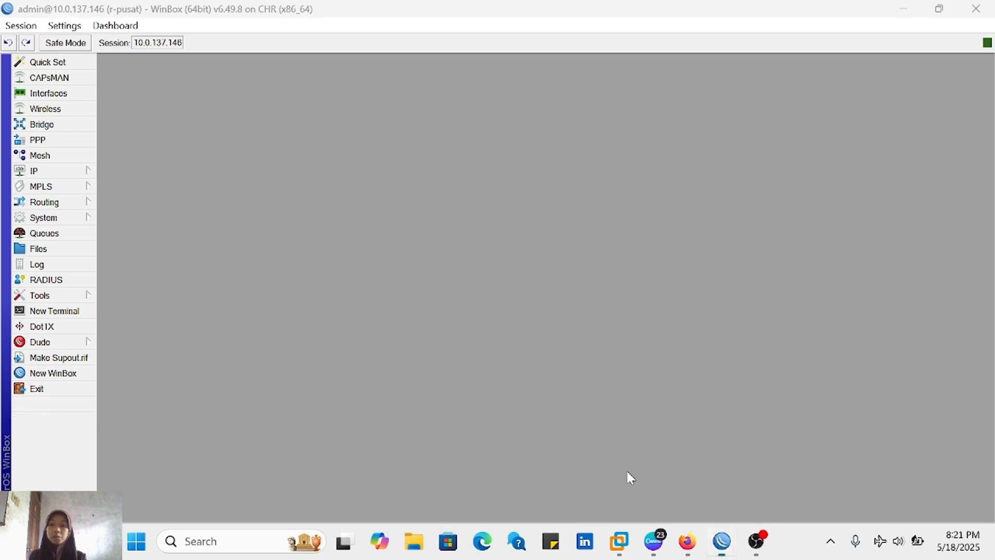
left_click(79, 173)
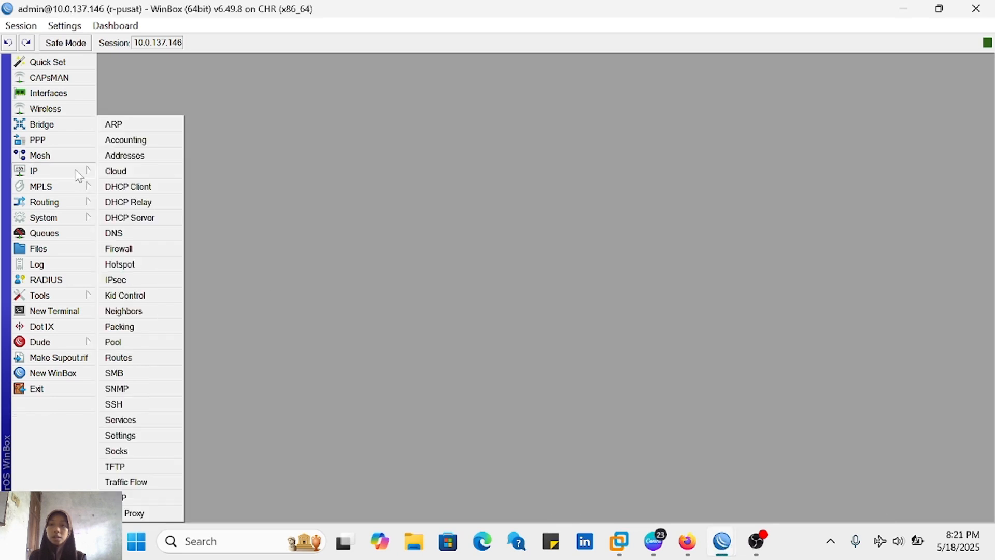
left_click(141, 362)
left_click(338, 254)
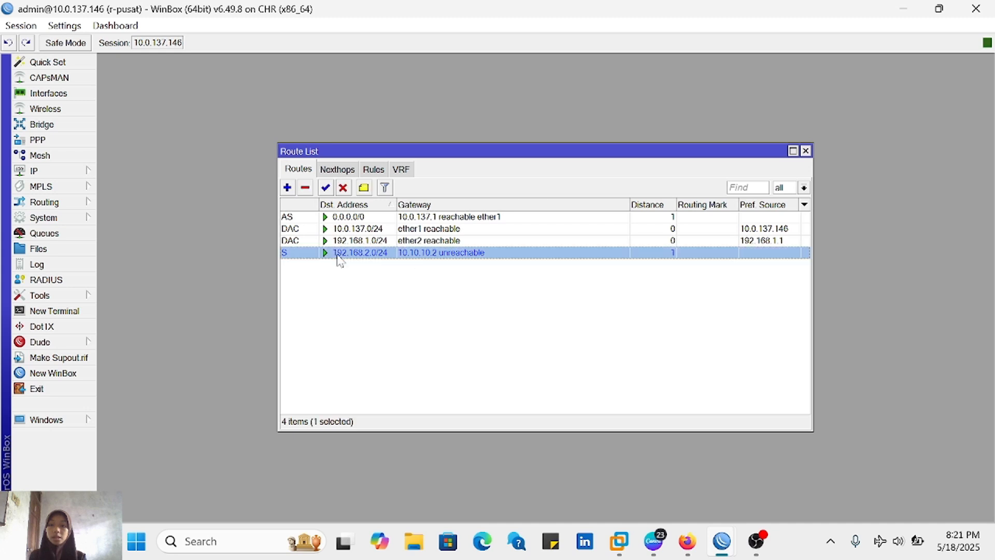
left_click(305, 187)
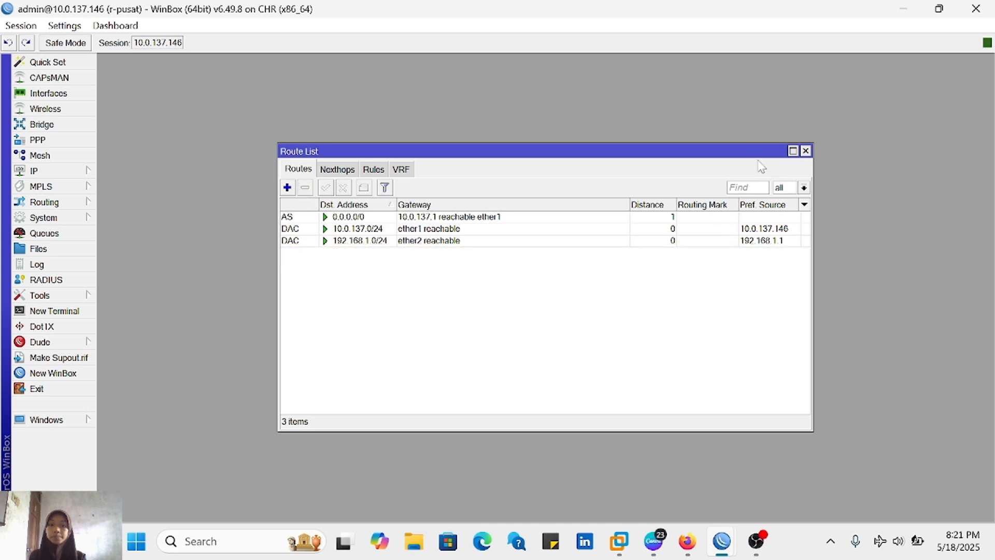
left_click(805, 151)
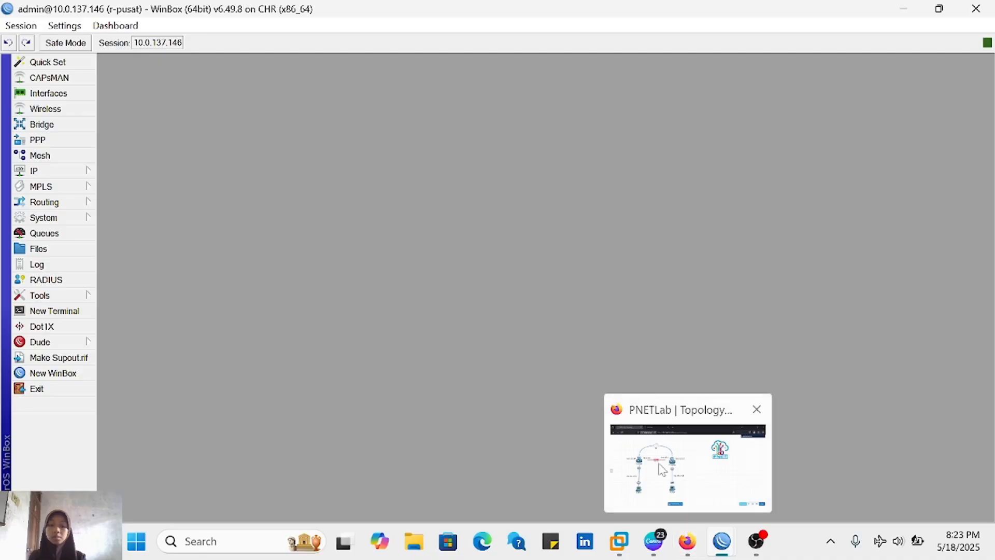
Step: Review the router and tunnel topology in PNETLab and return to the r-pusat WinBox session
left_click(655, 461)
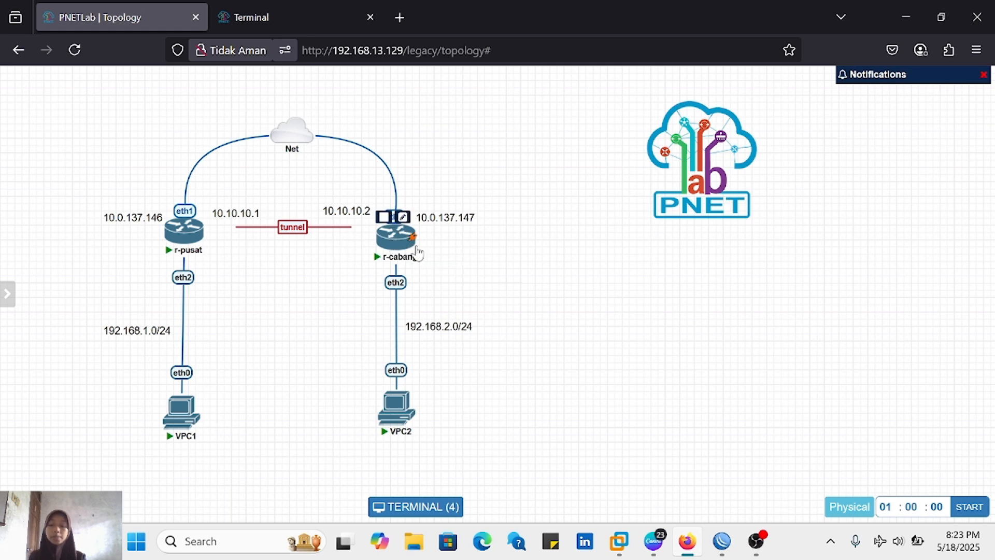
mouse_move(720, 544)
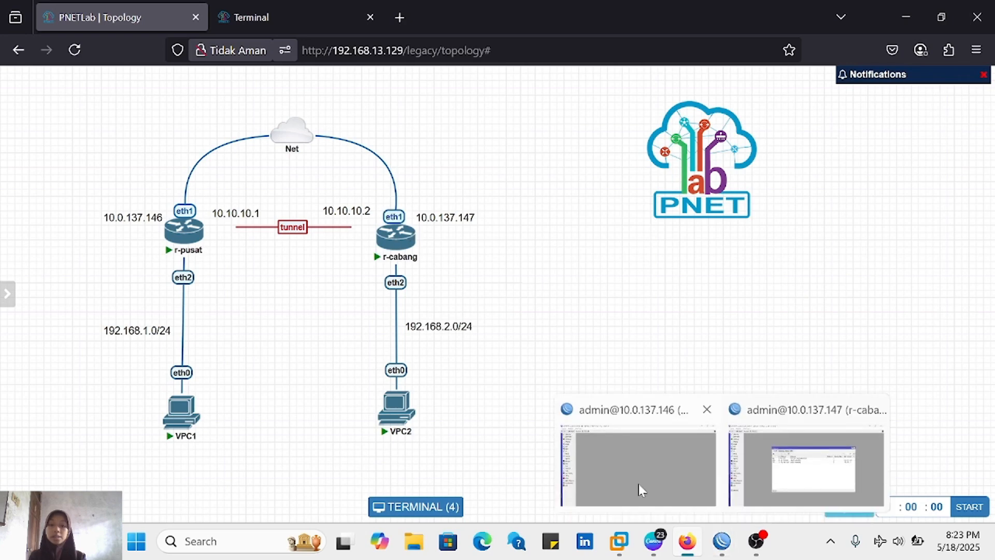
left_click(638, 483)
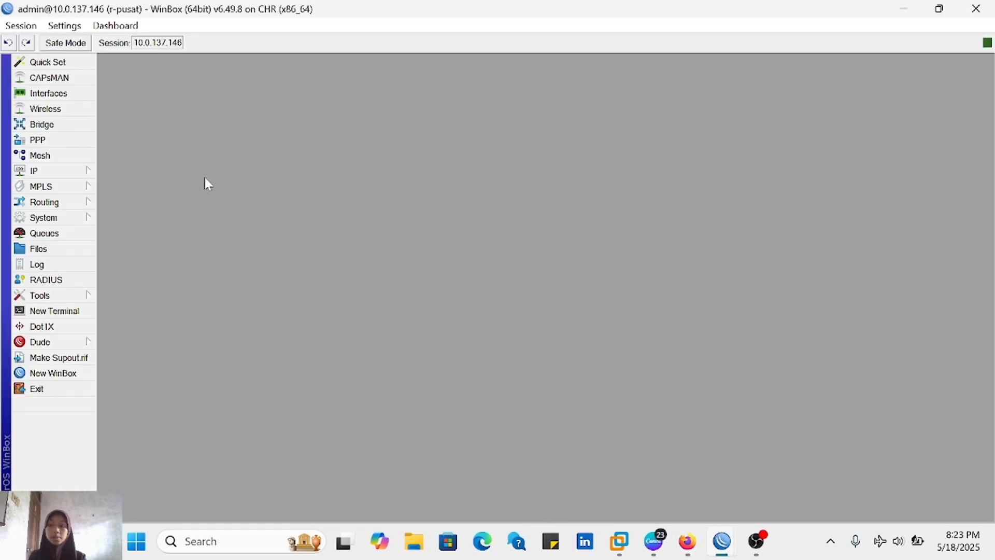
Step: Enable r-pusat's L2TP server with Use IPsec set to yes, enter the IPsec secret, and save the server settings
left_click(54, 142)
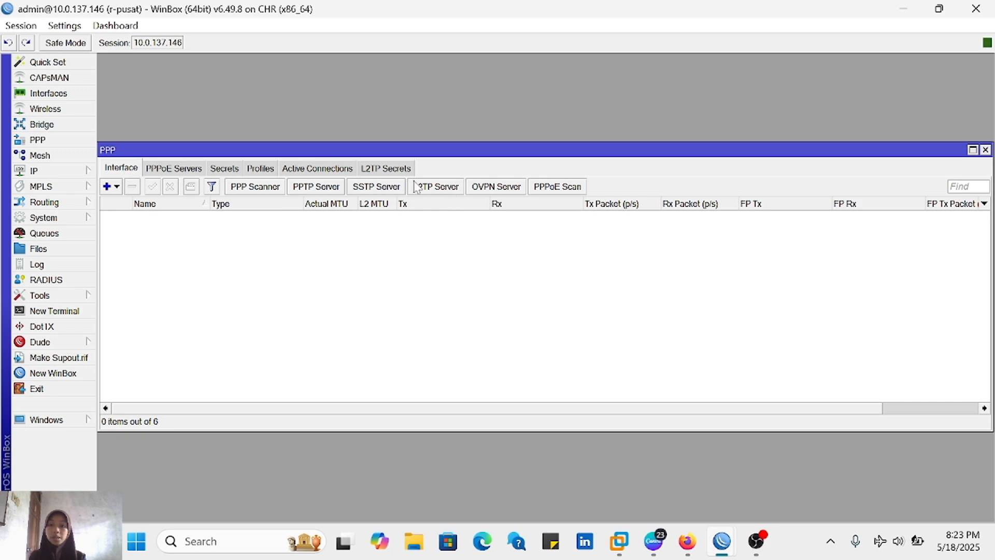
left_click(431, 186)
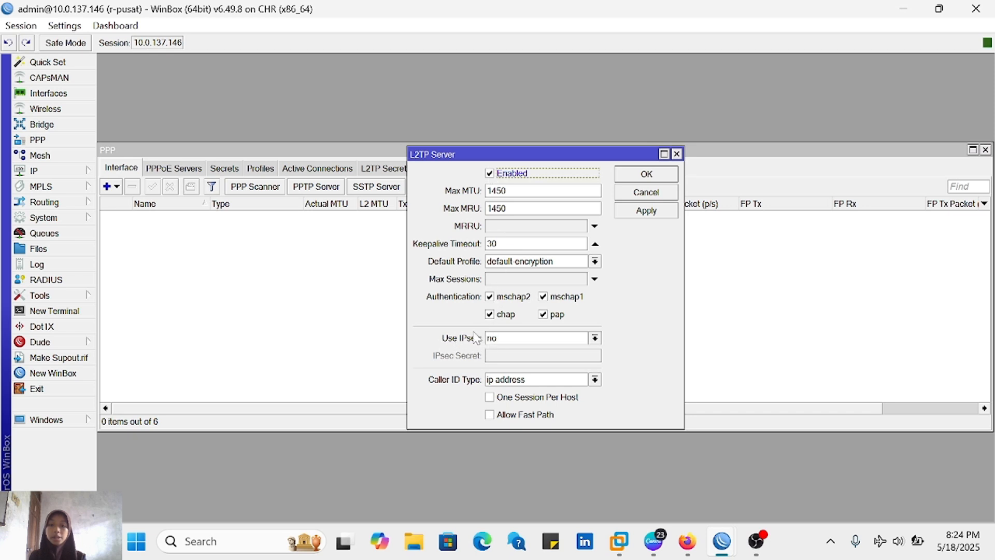
left_click(537, 341)
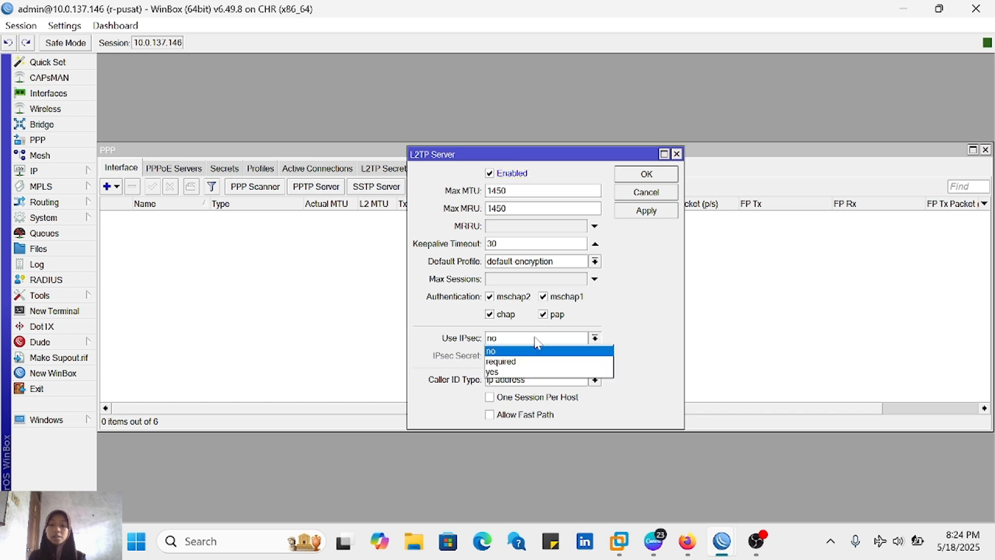
left_click(522, 374)
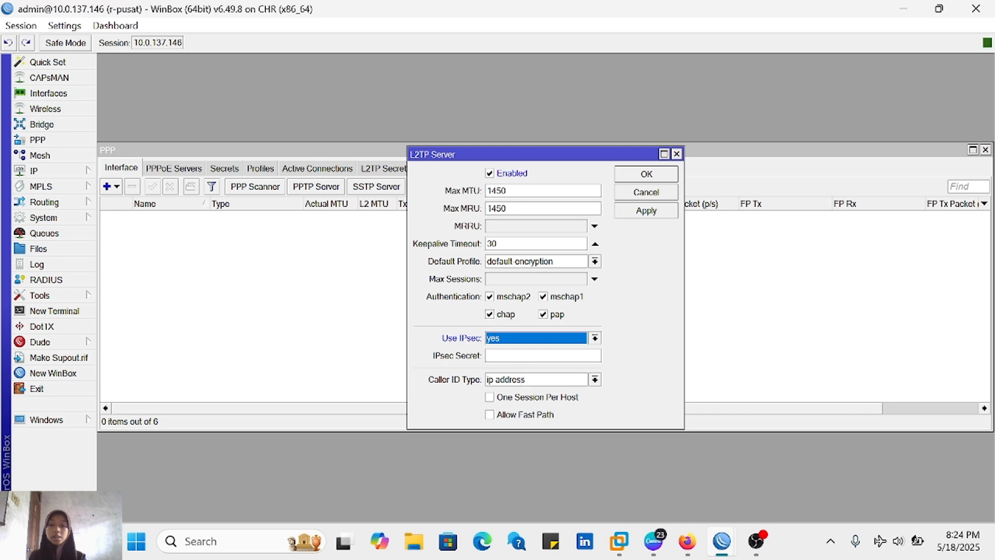
key("Tab")
type("se")
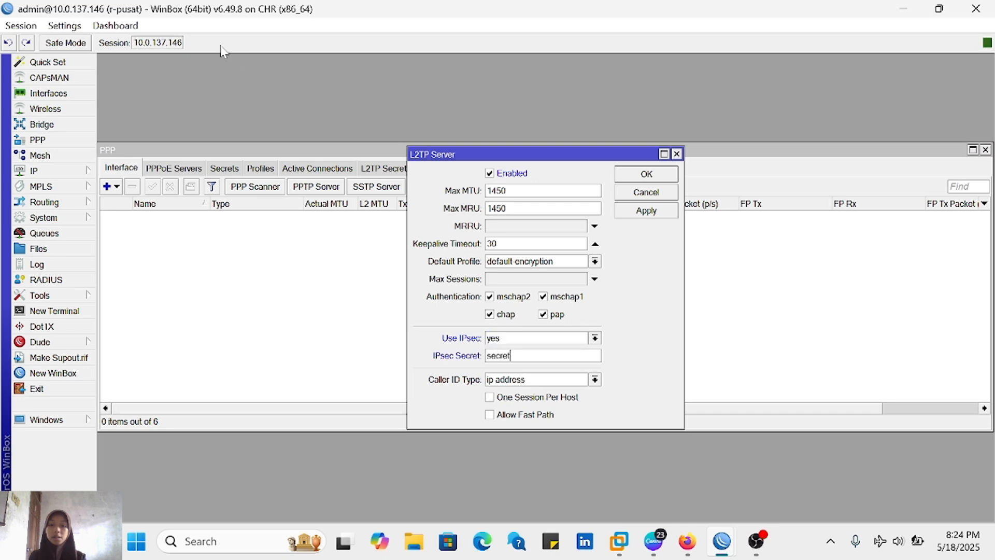
left_click(63, 26)
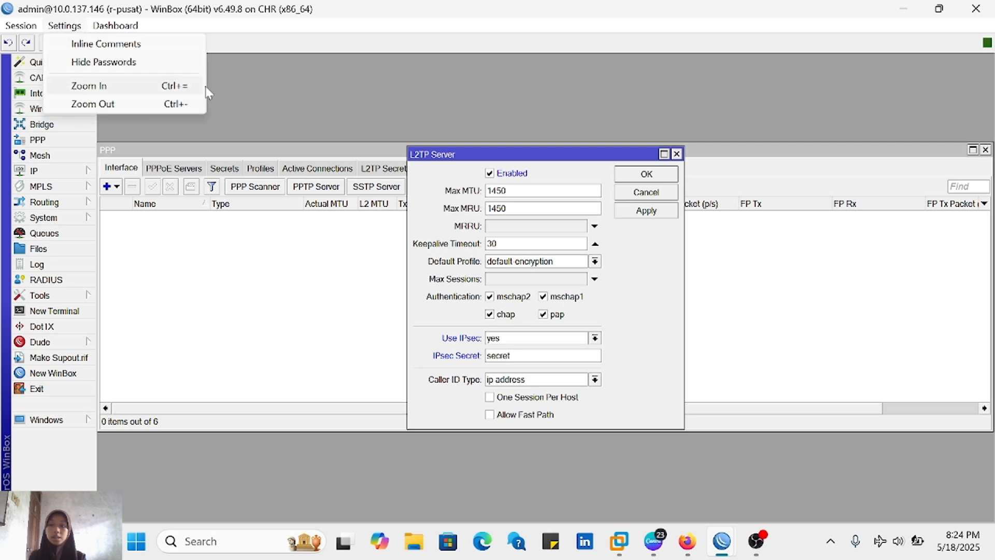
left_click(334, 115)
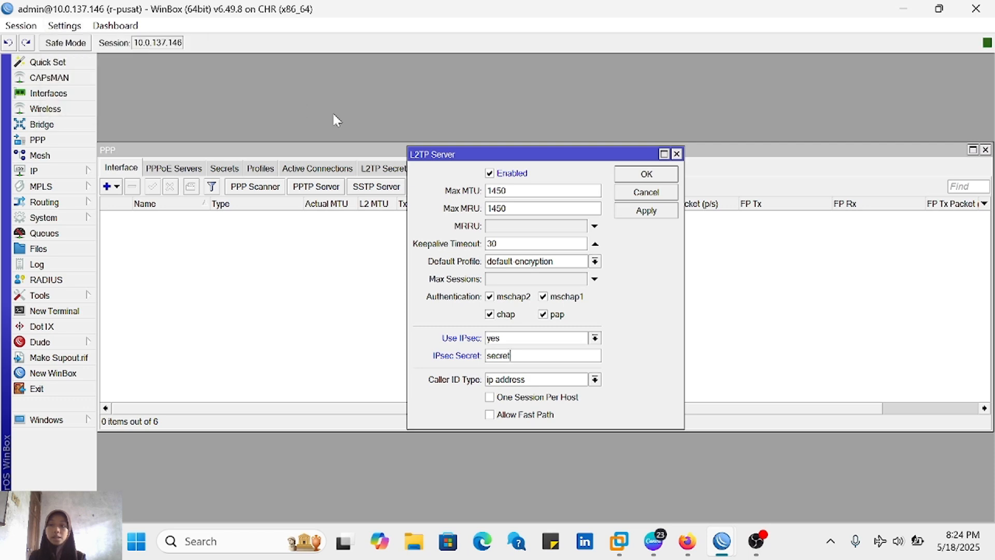
left_click(654, 213)
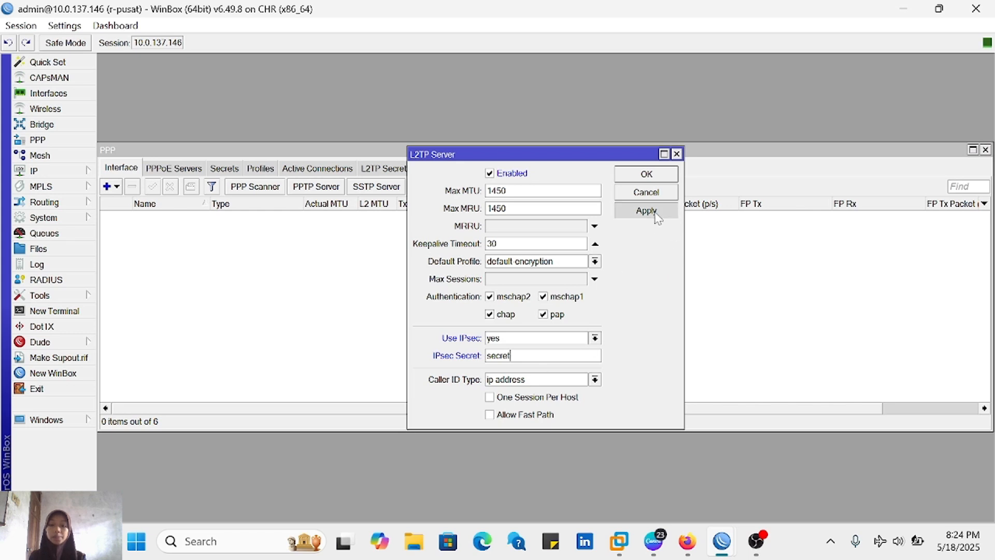
left_click(647, 178)
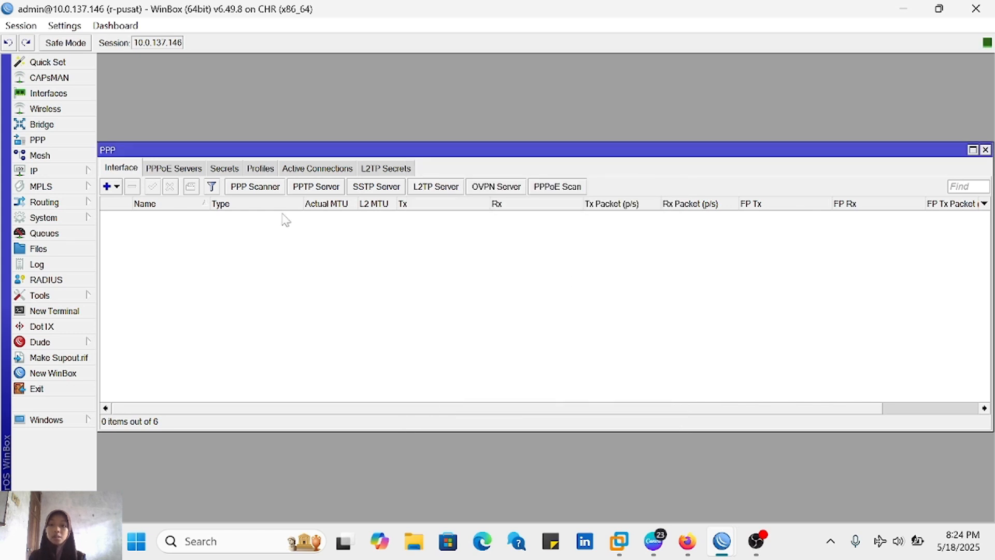
Step: Start a new PPP secret on r-pusat with the L2TP user name and password, service l2tp and profile default-encryption
left_click(228, 169)
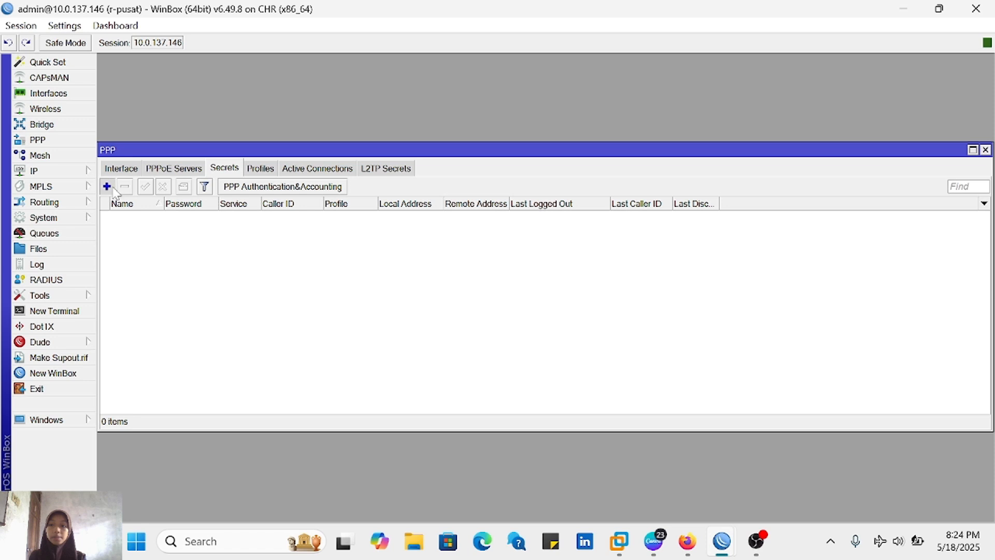
left_click(107, 186)
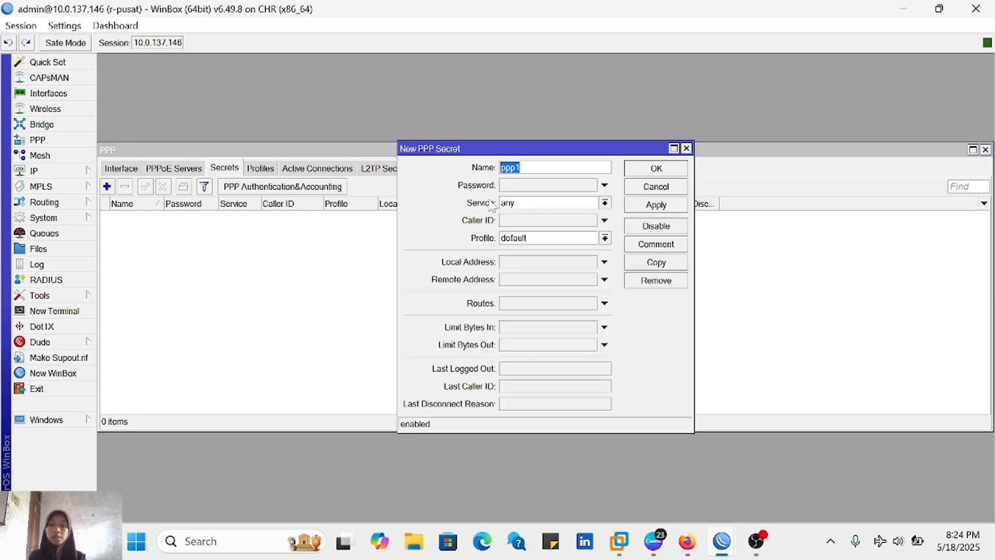
key("BackSpace")
left_click(531, 187)
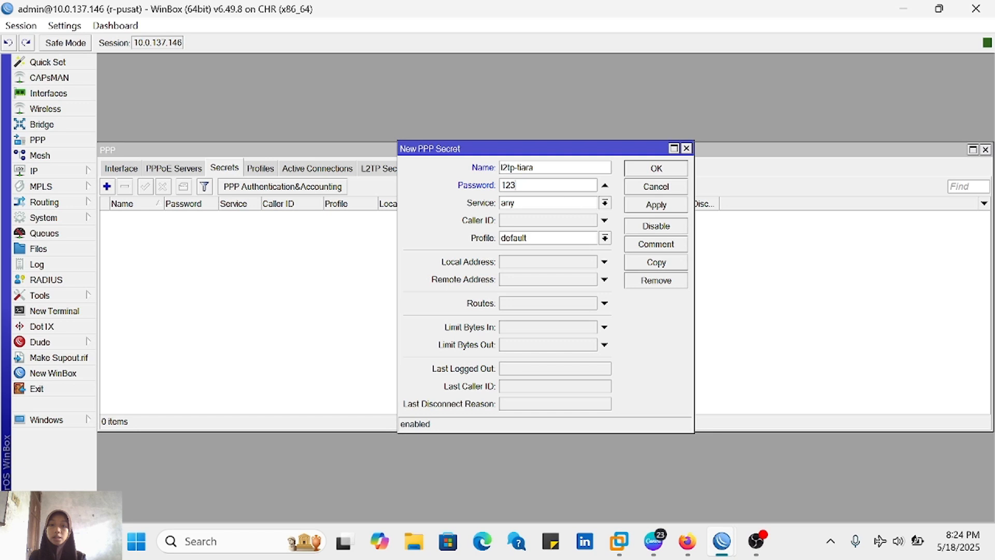
left_click(605, 203)
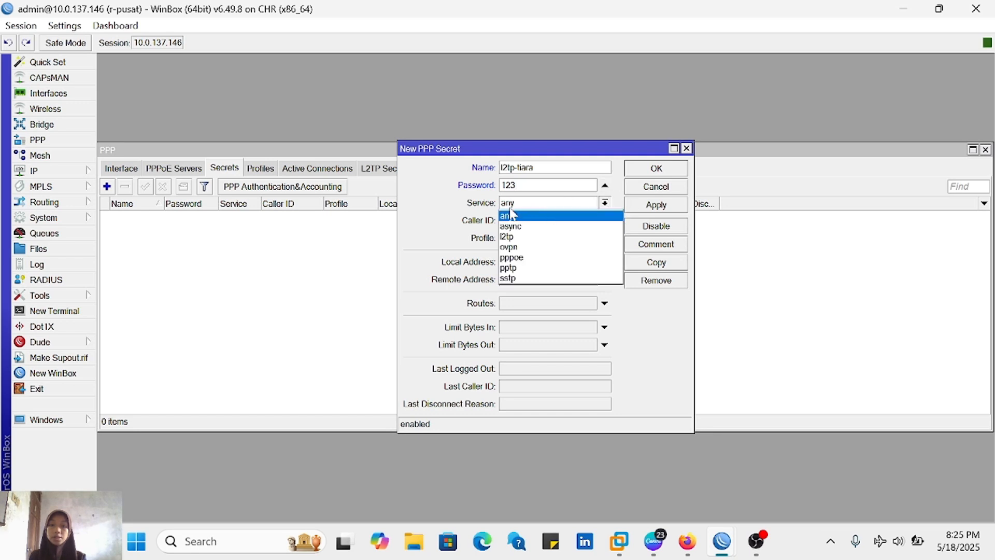
left_click(511, 239)
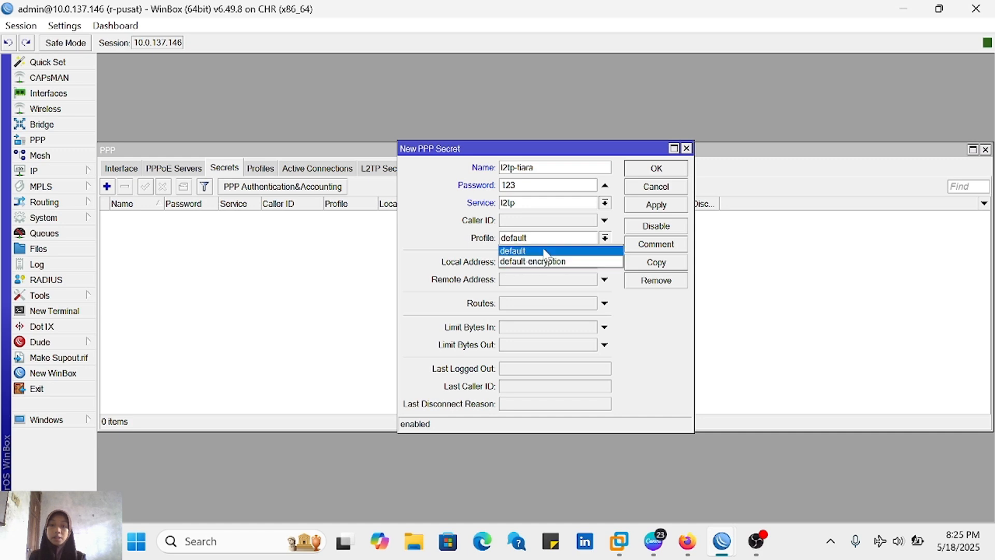
left_click(543, 261)
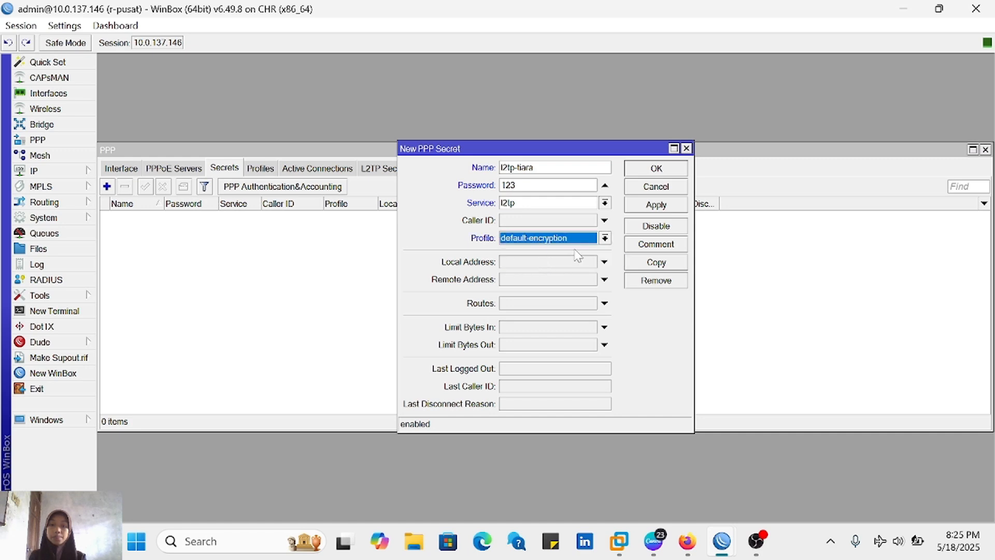
left_click(559, 262)
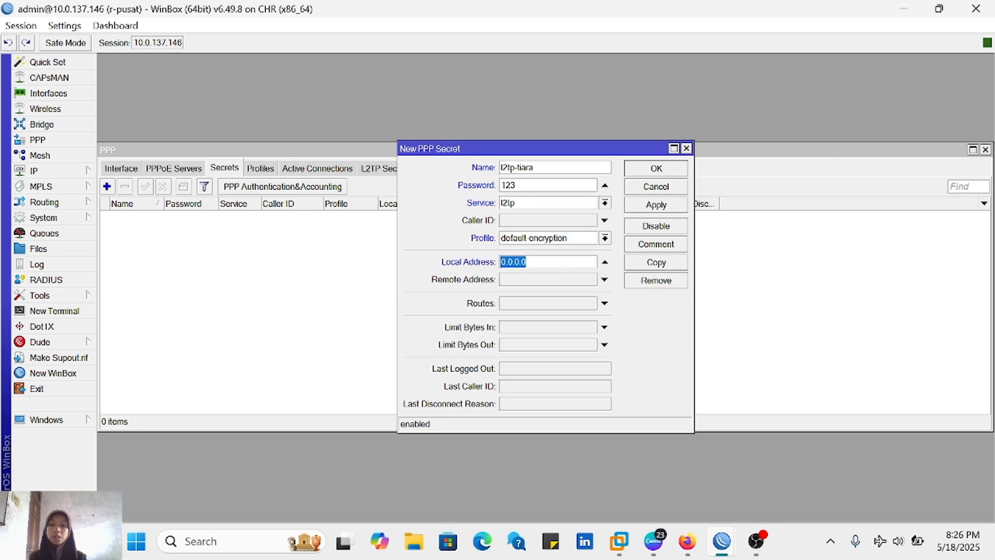
Step: Switch to the PNETLab topology, change the tunnel address label beside r-pusat to 172.16.1.1, and copy that address
mouse_move(687, 541)
left_click(652, 469)
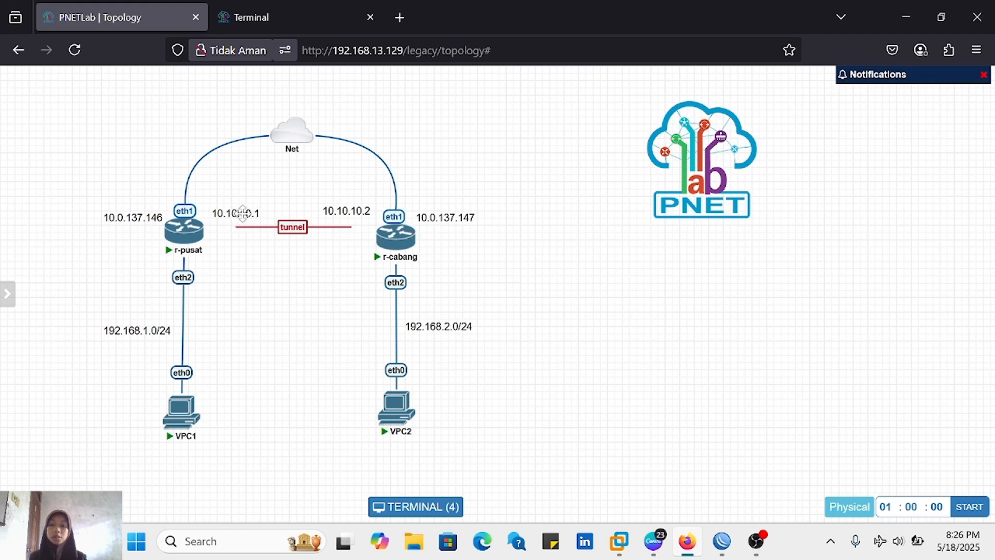
double_click(243, 212)
type("172.16")
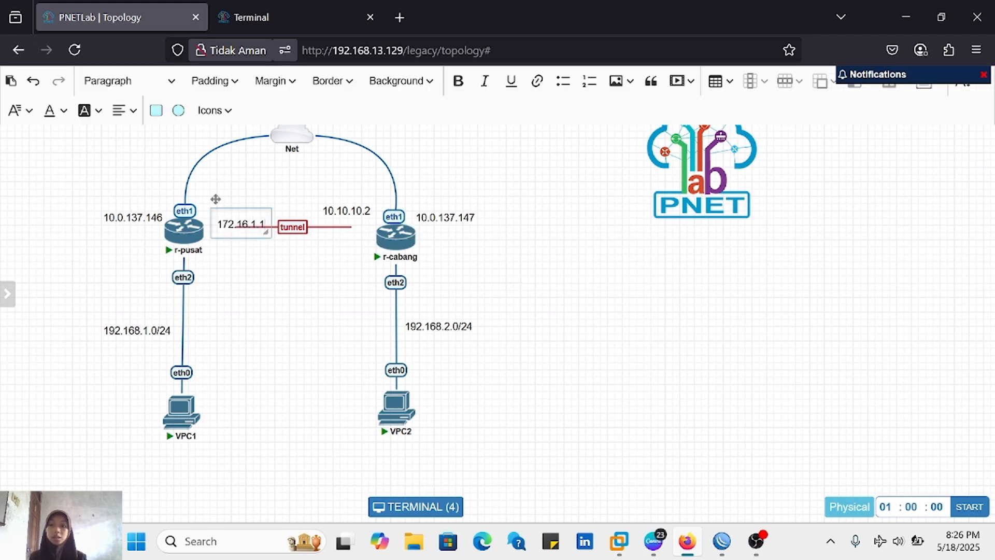
key("ctrl+a")
key("ctrl+c")
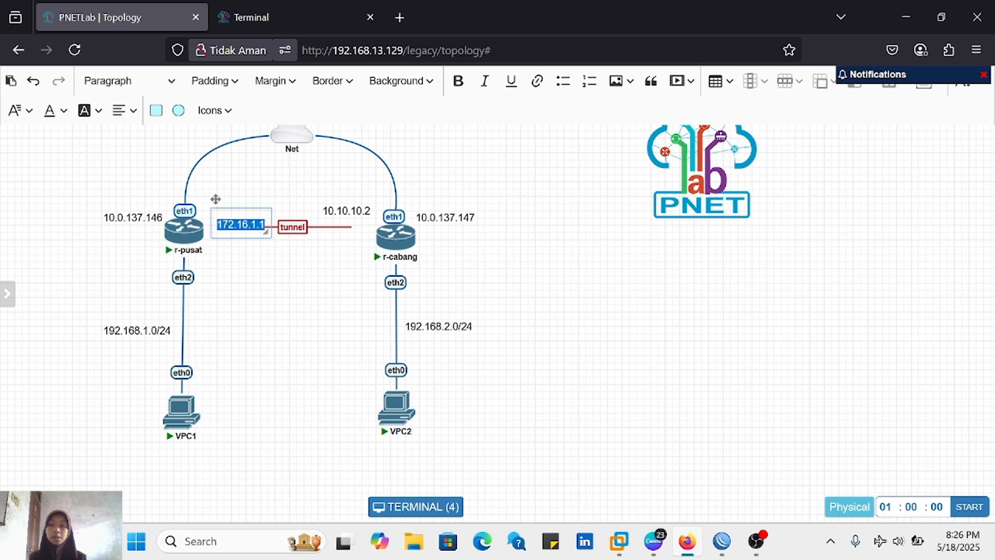
left_click(280, 327)
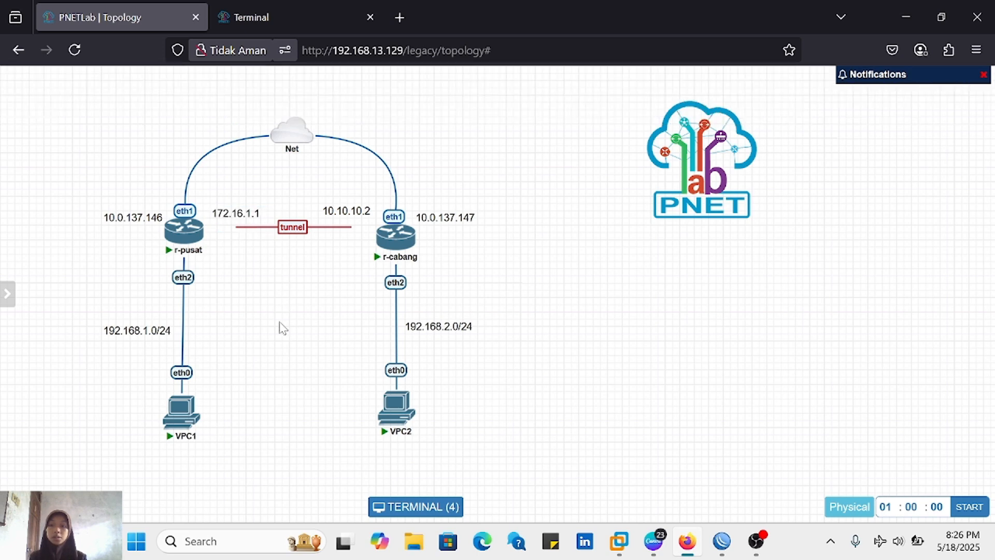
Step: Change the tunnel address label beside r-cabang to 172.16.1.2 in the topology
double_click(363, 210)
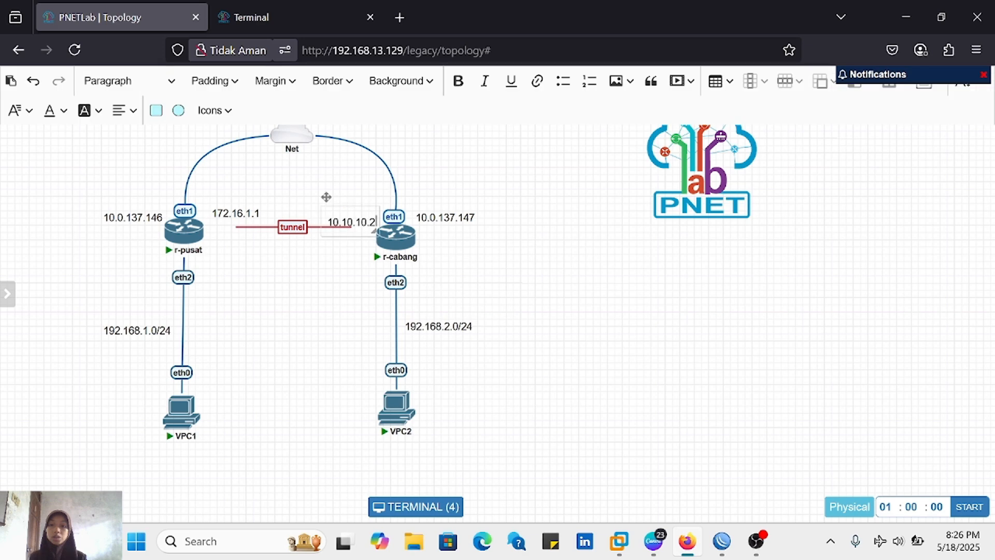
key("ctrl+a")
key("Right")
key("ctrl+a")
type("172.16.1.11")
key("ctrl+a")
key("Right")
key("BackSpace")
key("BackSpace")
key("BackSpace")
key("BackSpace")
key("BackSpace")
key("BackSpace")
key("BackSpace")
key("BackSpace")
key("BackSpace")
key("BackSpace")
key("BackSpace")
type("2")
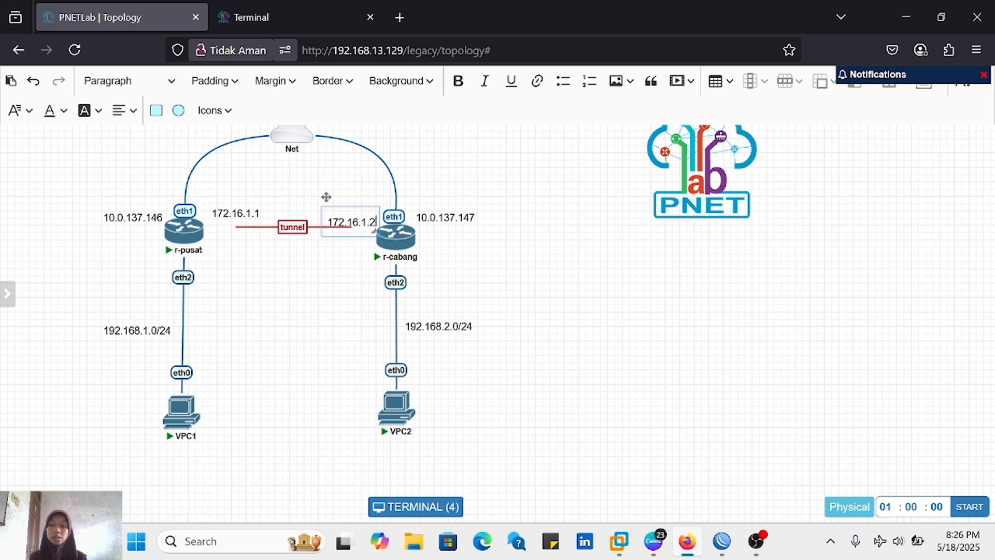
left_click(310, 333)
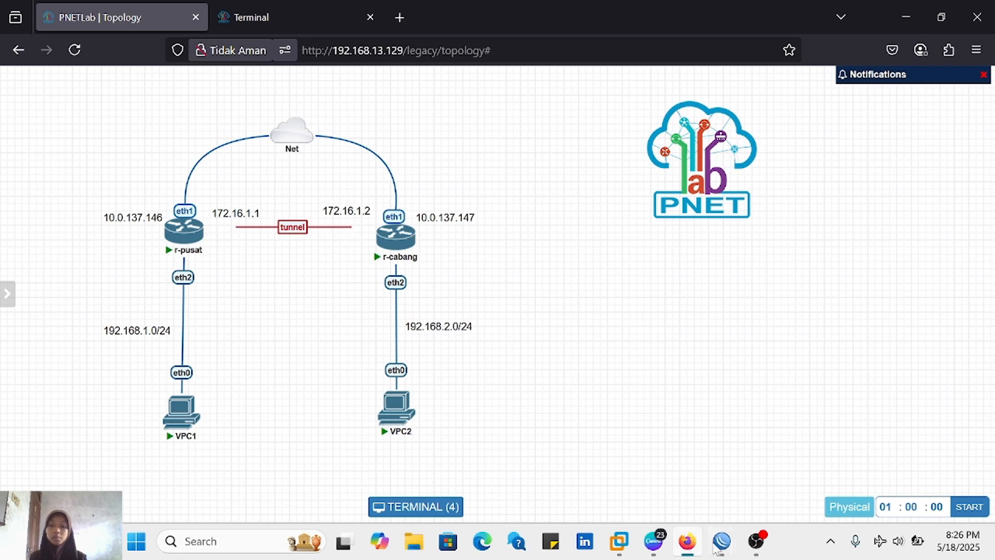
Step: Return to the r-pusat WinBox session, set the PPP secret's local address to 172.16.1.1 and remote address to 172.16.1.2, and save it
mouse_move(720, 548)
left_click(648, 503)
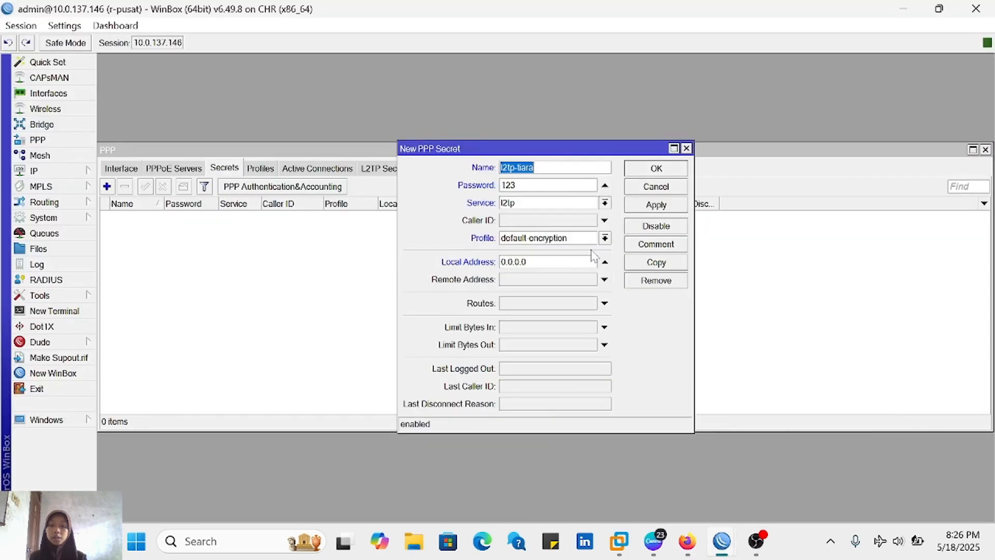
left_click(527, 262)
key("ctrl+a")
key("BackSpace")
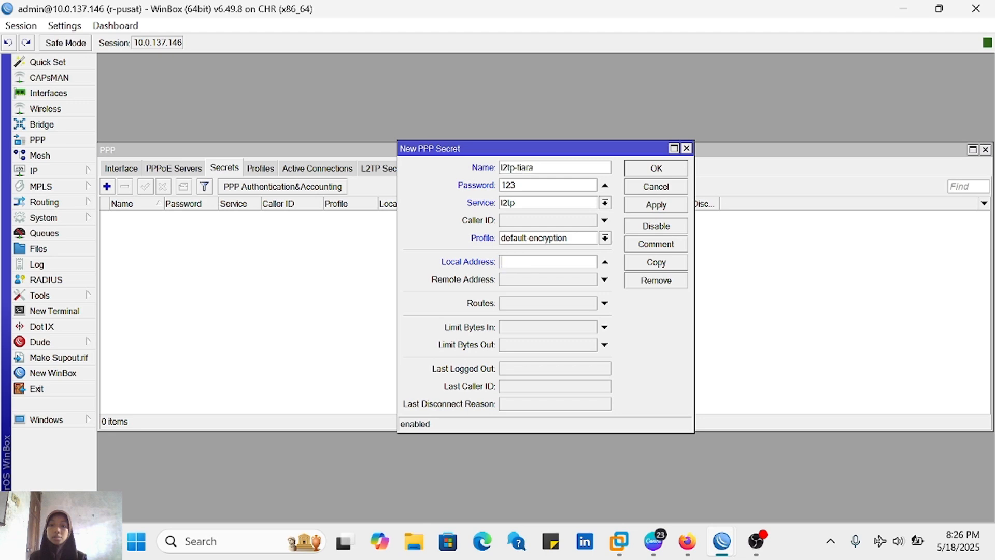
key("ctrl+v")
left_click(536, 280)
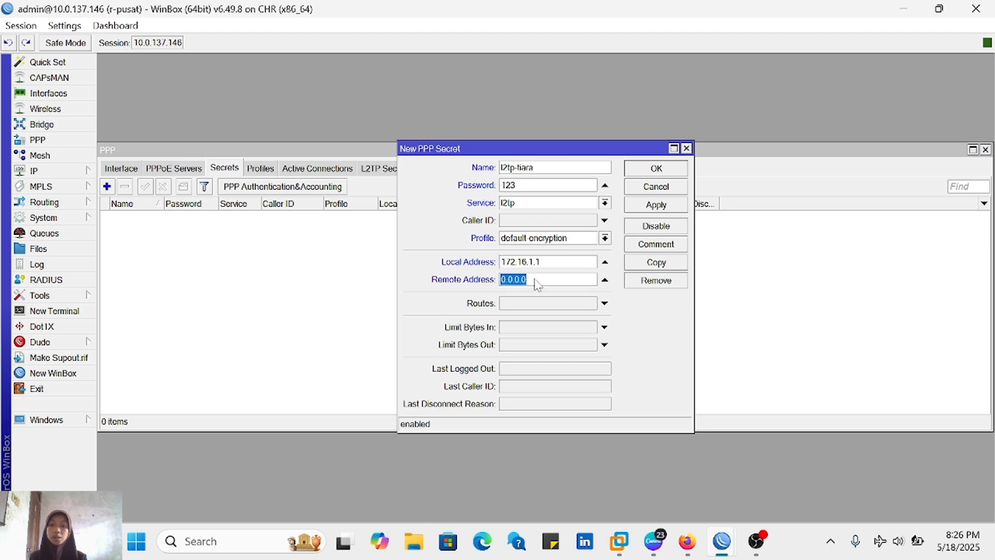
key("BackSpace")
key("ctrl+v")
left_click(654, 207)
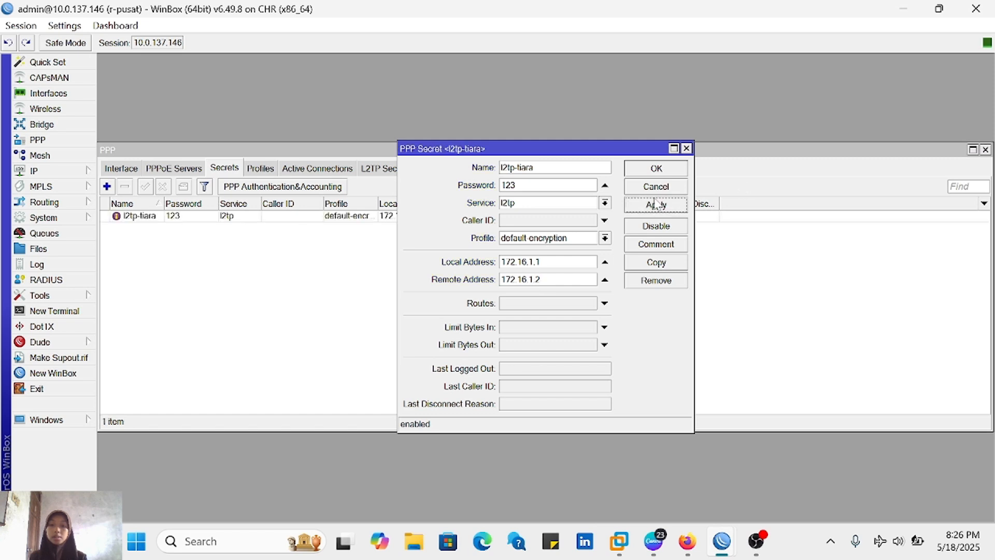
left_click(647, 171)
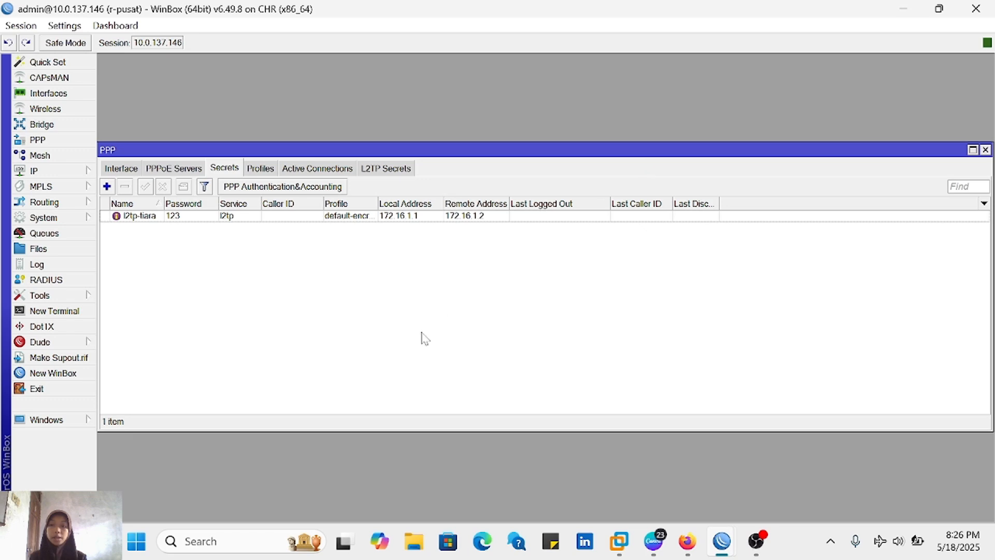
Step: Switch to the r-cabang WinBox session, close the route list, and start a new L2TP client interface named l2tp-out1 in PPP
mouse_move(722, 540)
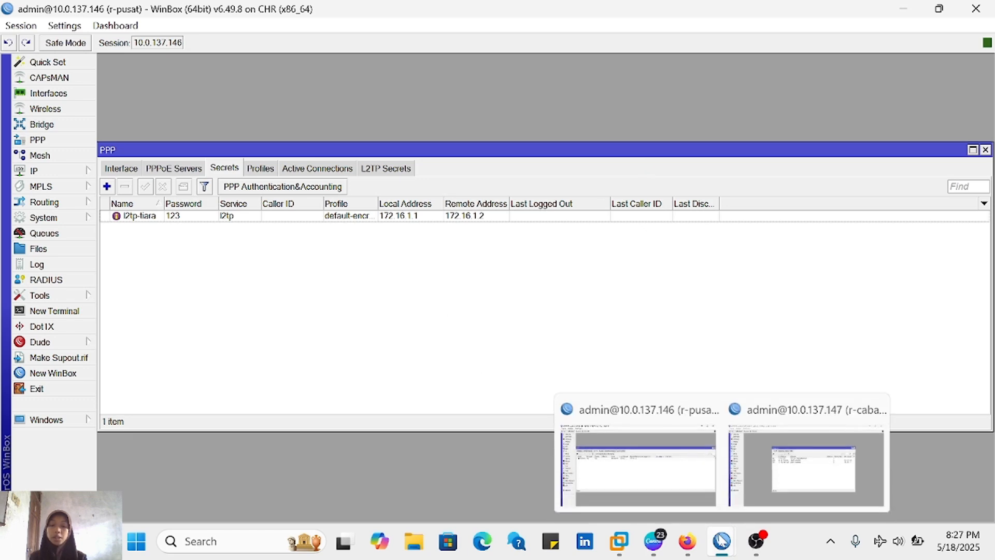
left_click(802, 450)
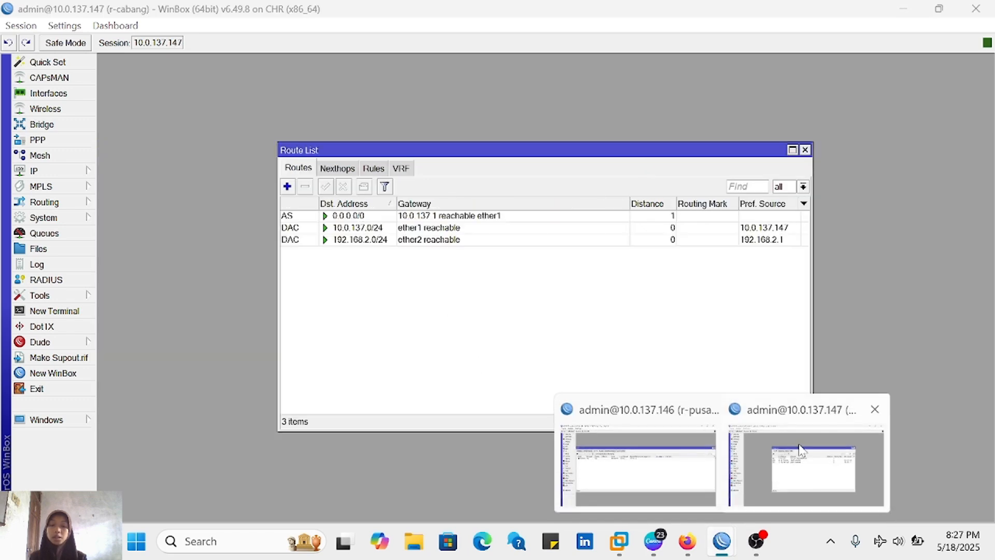
left_click(805, 151)
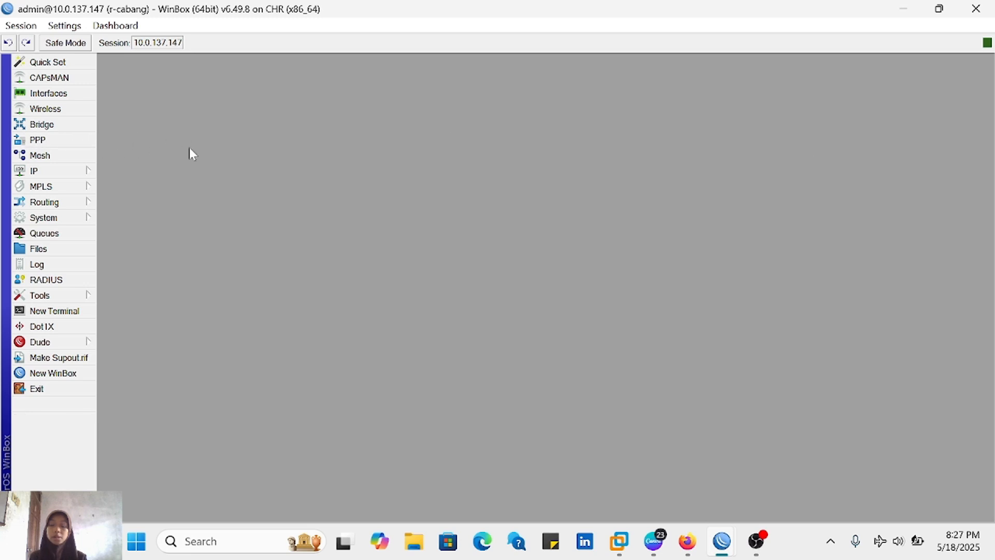
left_click(63, 144)
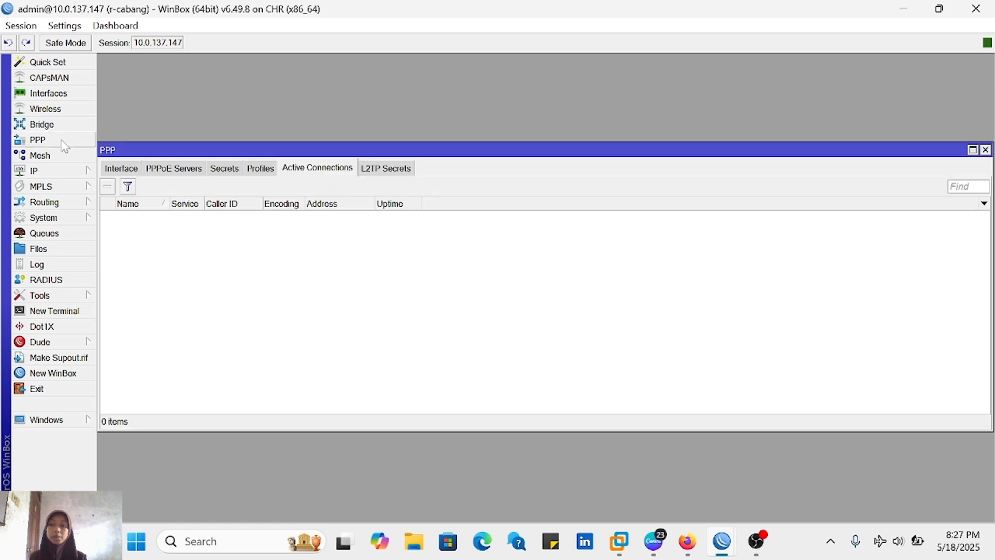
left_click(122, 169)
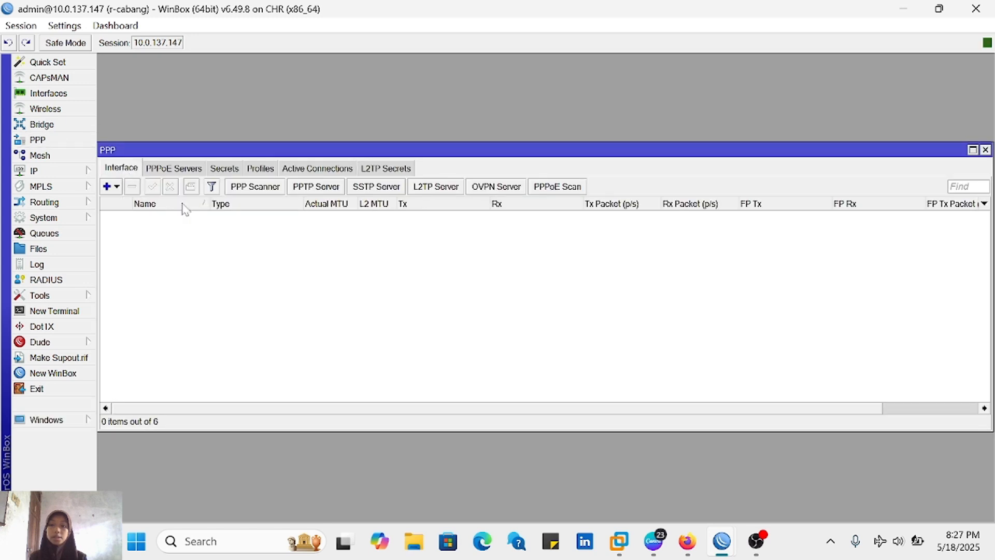
left_click(113, 187)
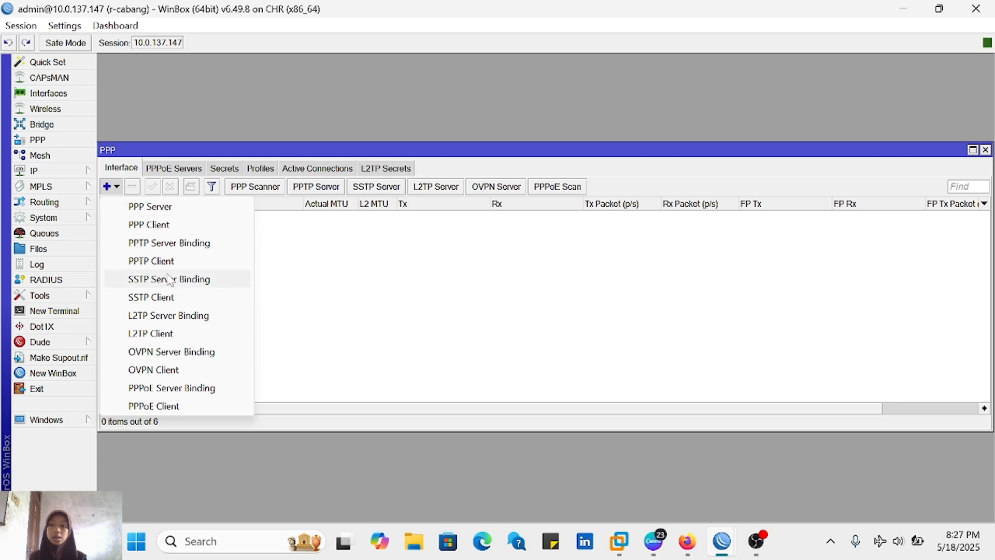
left_click(166, 336)
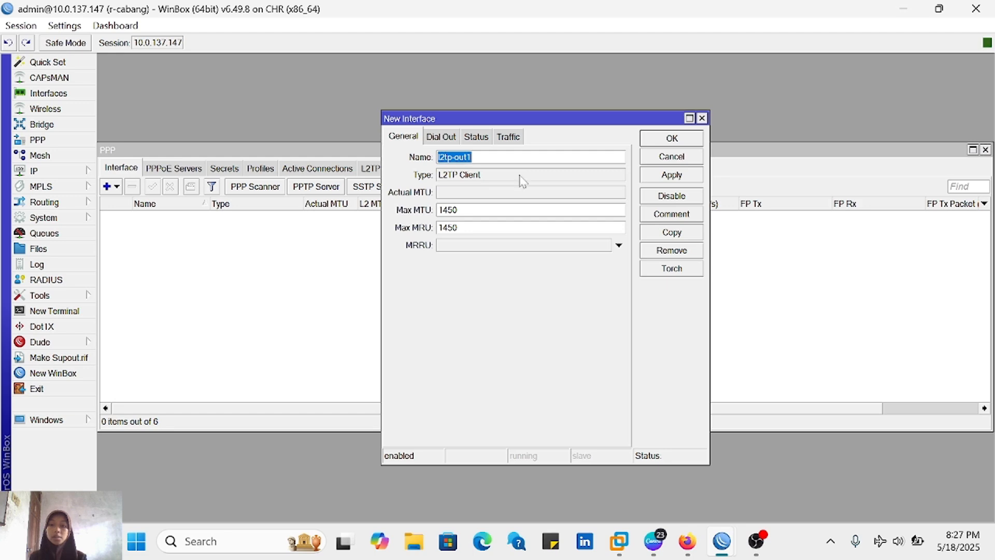
type("l2tp out l")
Step: Check r-pusat's public address in the topology and set the L2TP client's dial-out server address to 10.0.137.146
left_click(444, 138)
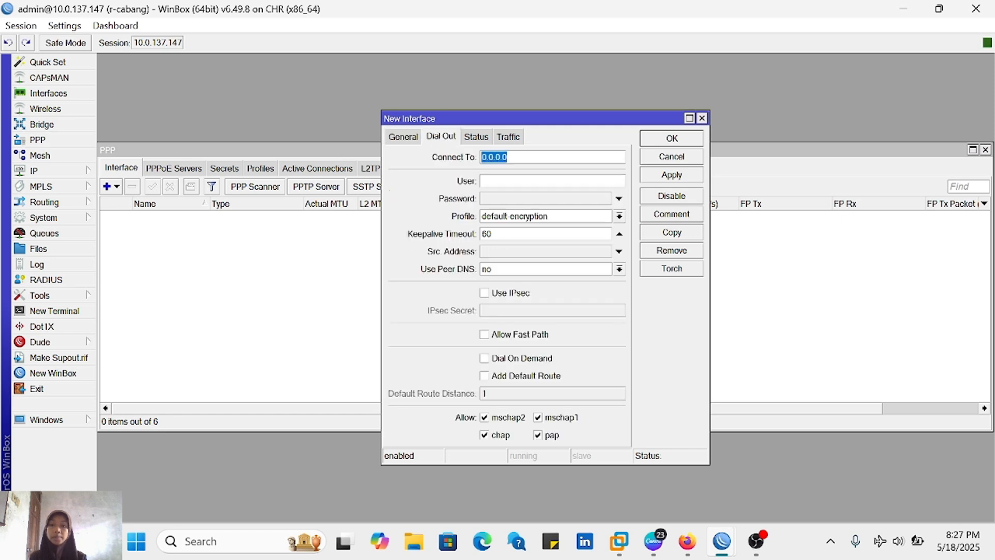
key("BackSpace")
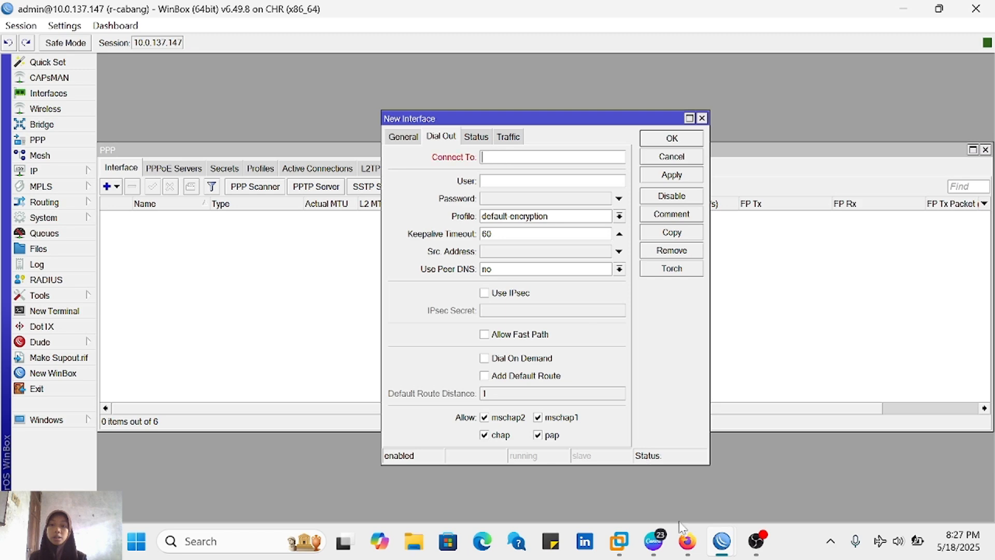
mouse_move(687, 541)
left_click(664, 456)
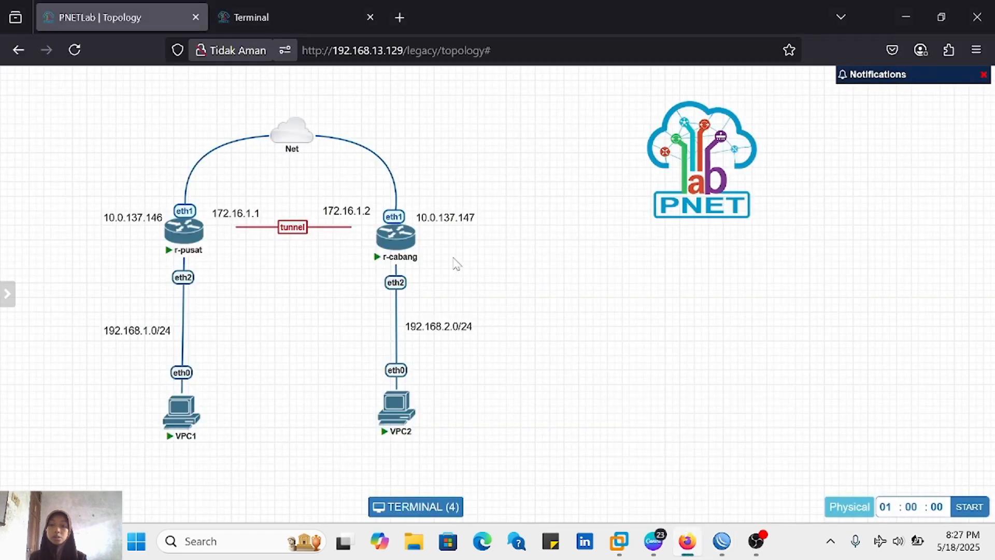
key("alt+Tab")
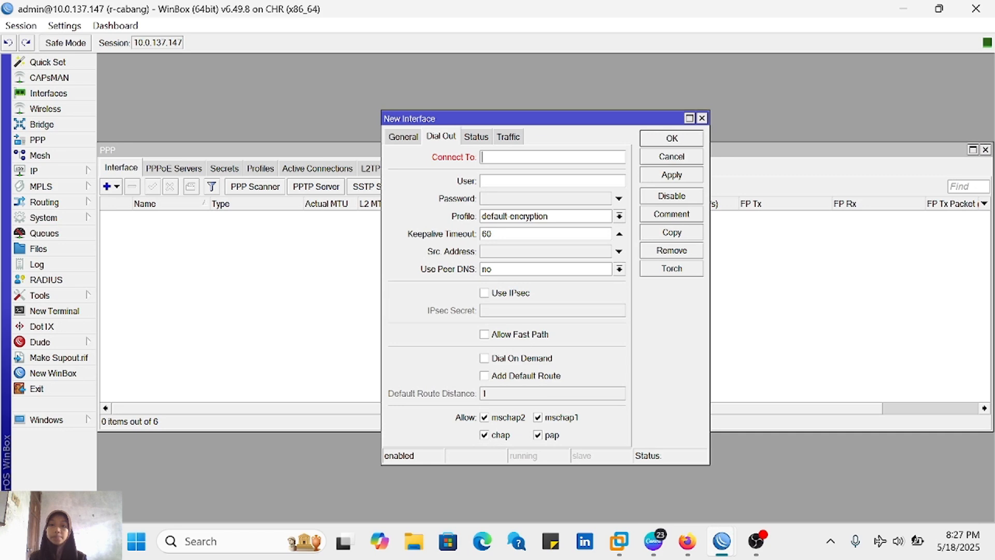
type("10.0.137.146")
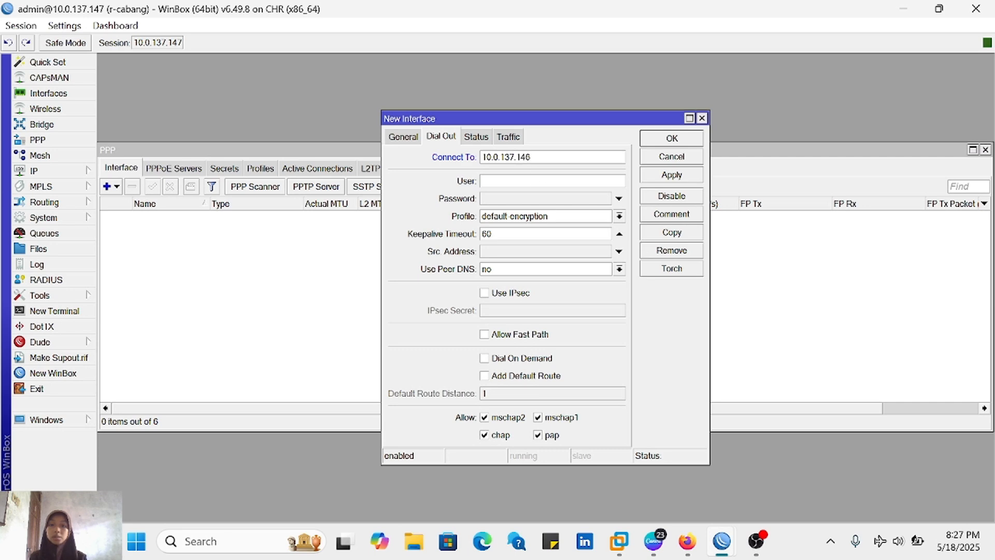
Step: Enter the L2TP user name and password for the client's dial-out connection
type("l2tp-tiara")
left_click(535, 200)
type("***")
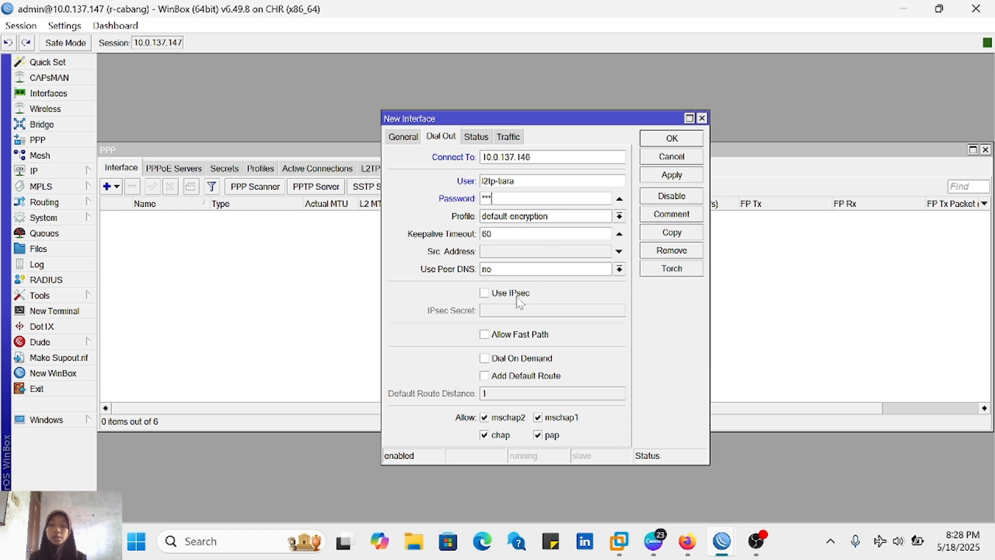
Step: Enable IPsec on the L2TP client, enter the IPsec secret, turn off password hiding to check it, and save the interface
left_click(484, 295)
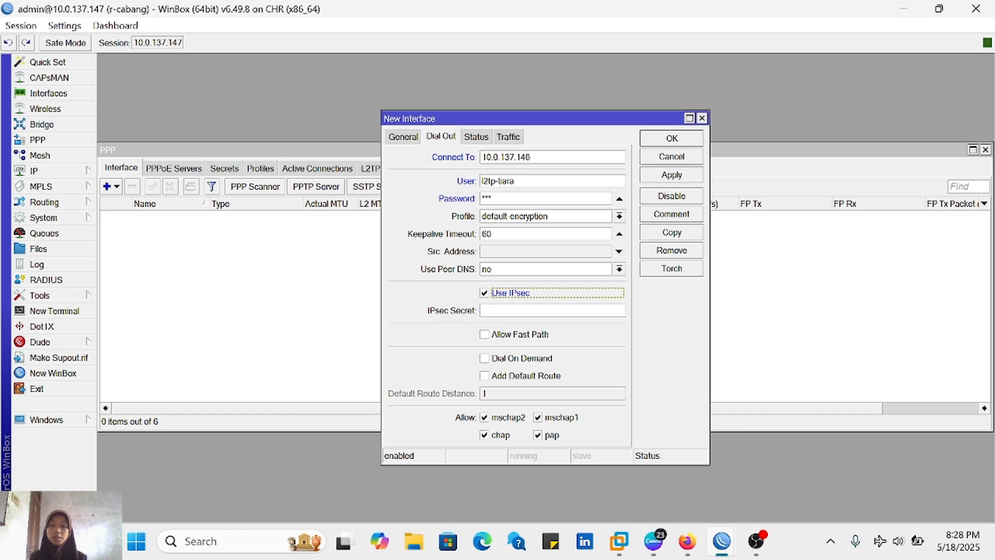
left_click(491, 311)
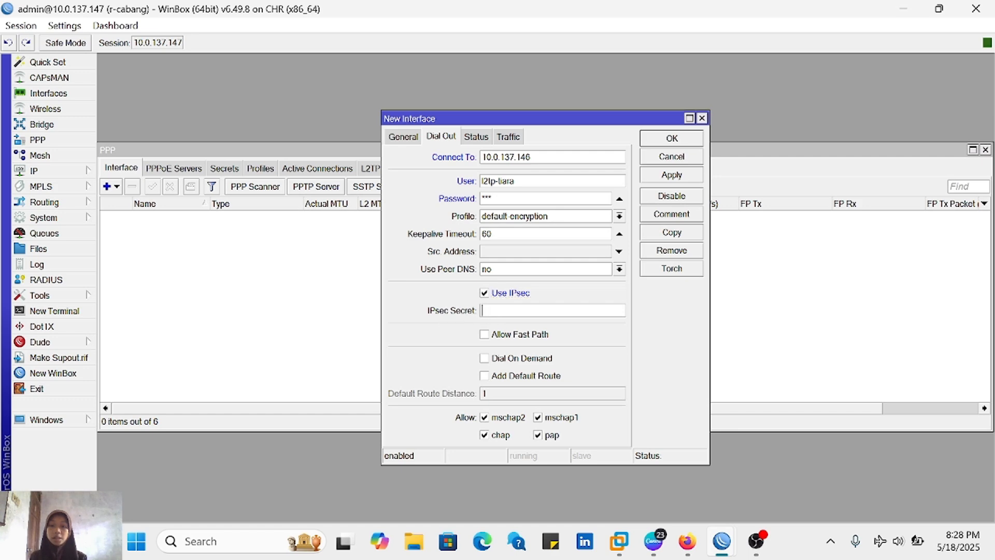
type("******")
left_click(65, 25)
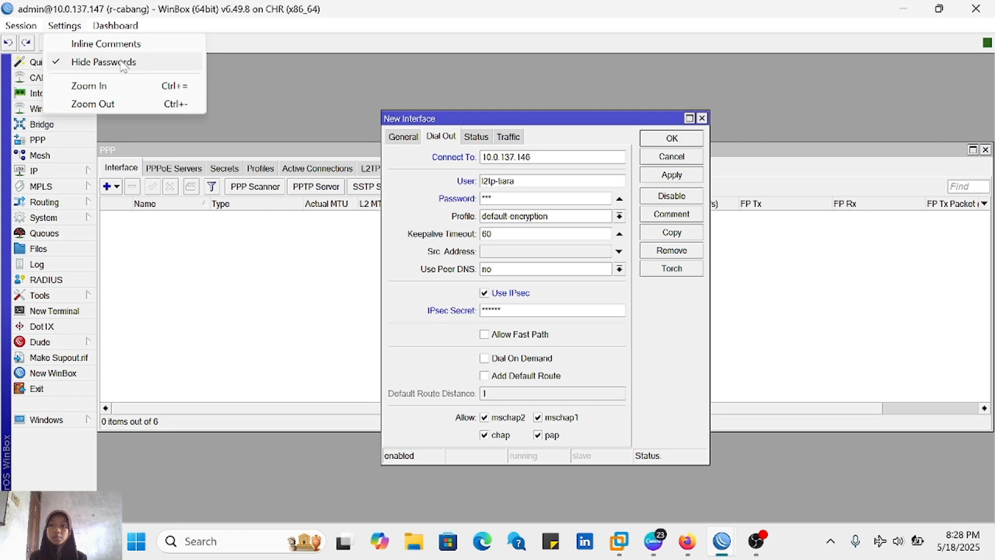
left_click(122, 62)
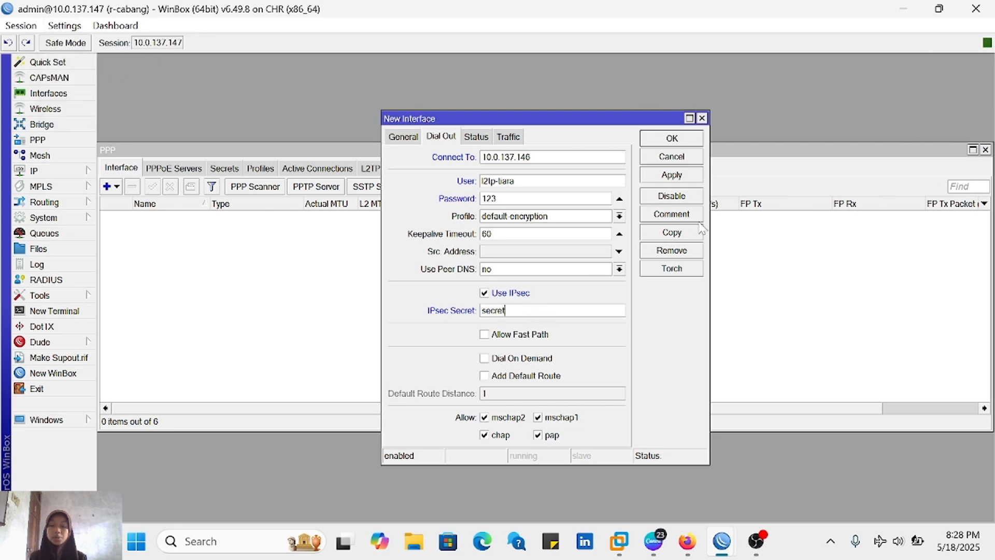
left_click(666, 176)
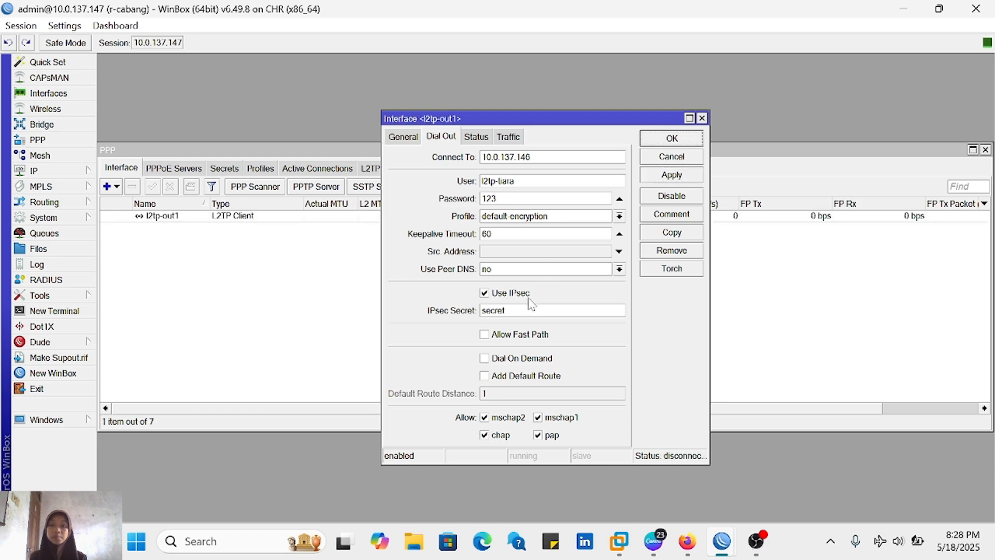
key("Return")
Step: Switch to the r-pusat WinBox session and view its active PPP connections
mouse_move(726, 539)
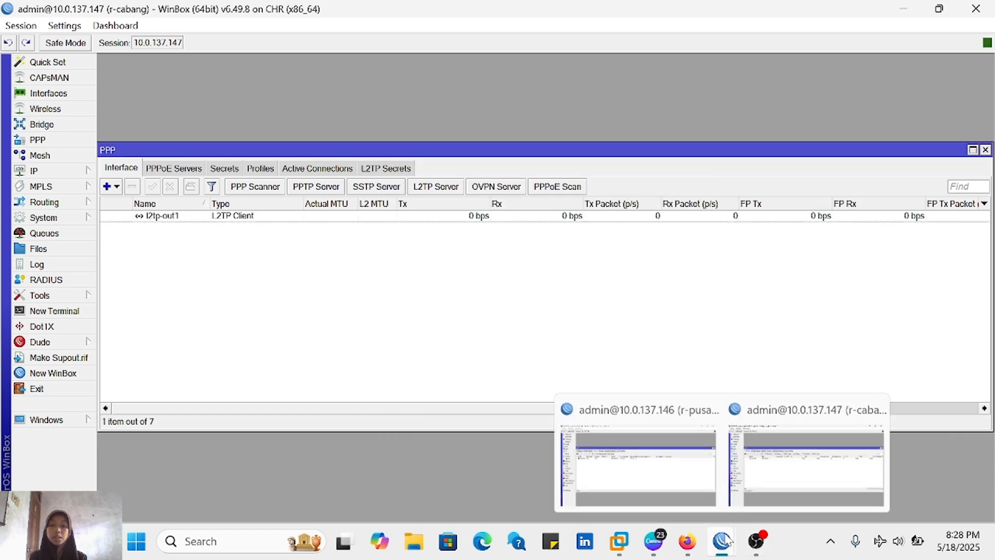
left_click(666, 464)
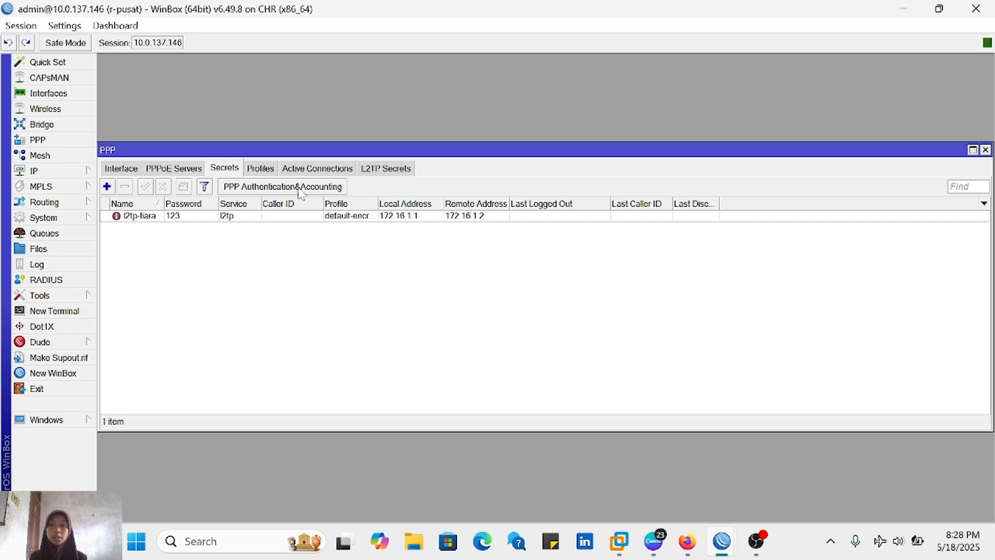
left_click(310, 170)
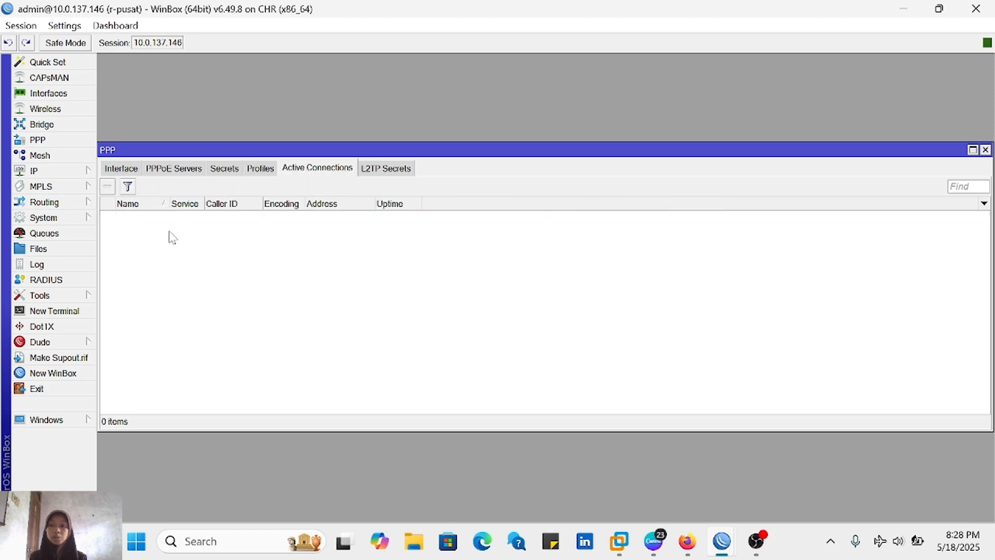
Step: Open a terminal on r-pusat without changing the login password, ping 172.16.1.2, and print the IP route table
left_click(52, 310)
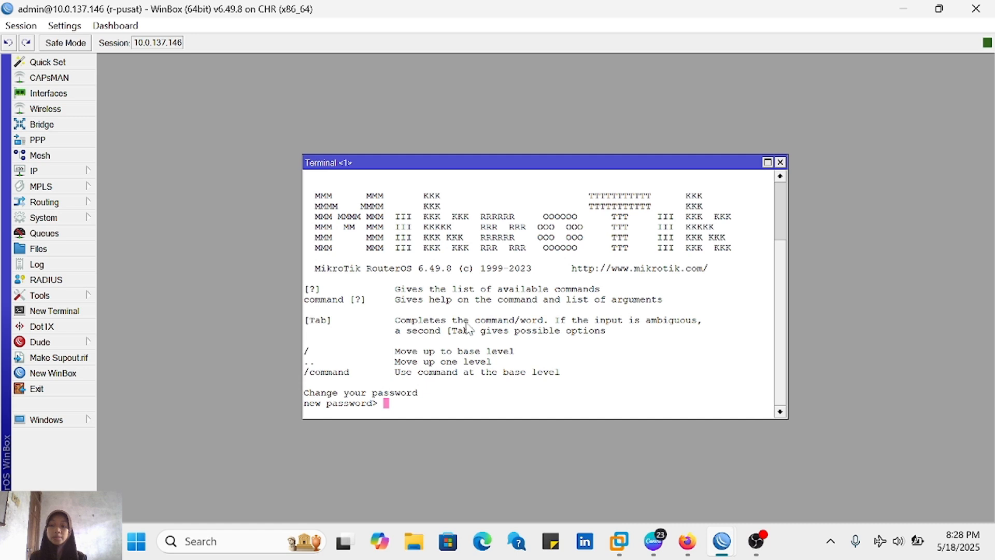
key("Return")
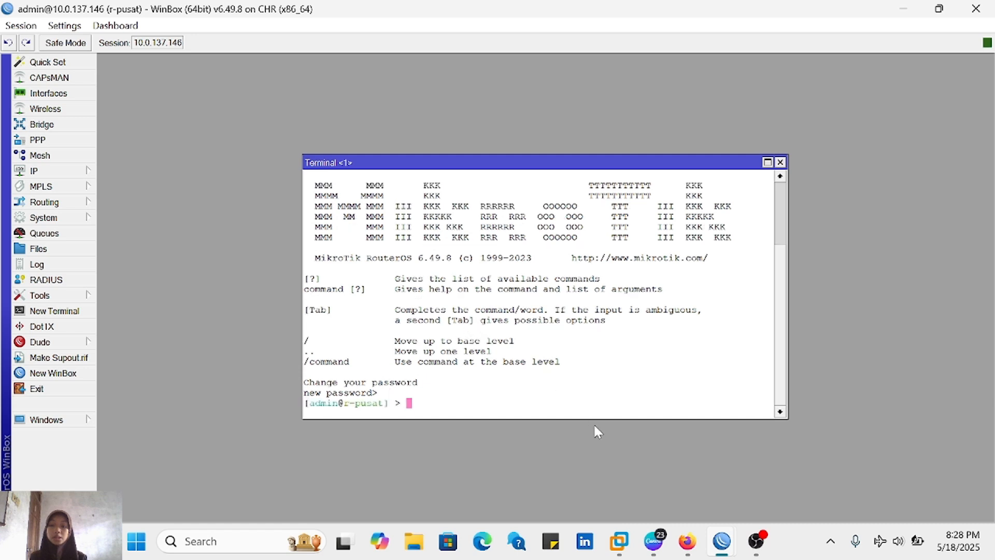
mouse_move(679, 541)
type("ping 172.16.1.2")
key("Return")
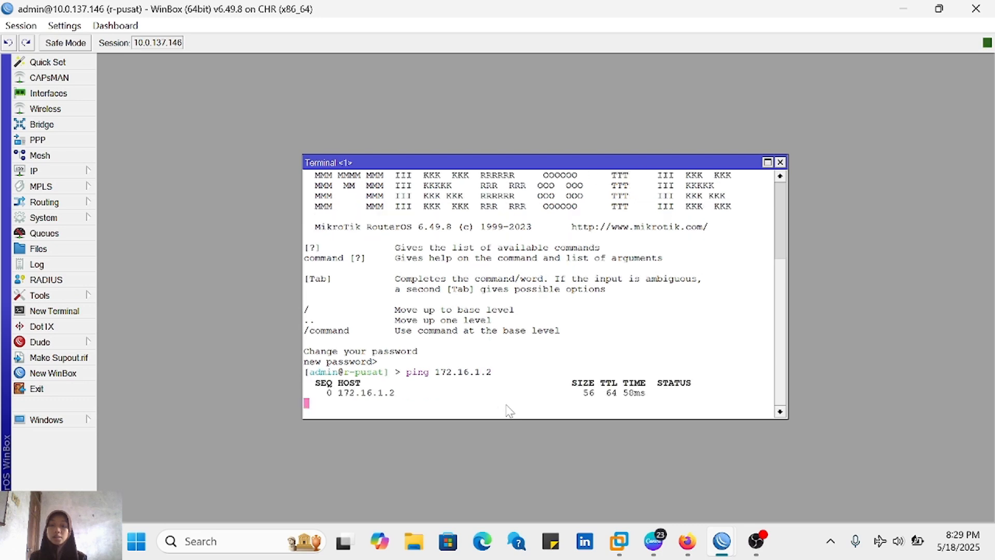
key("ctrl+c")
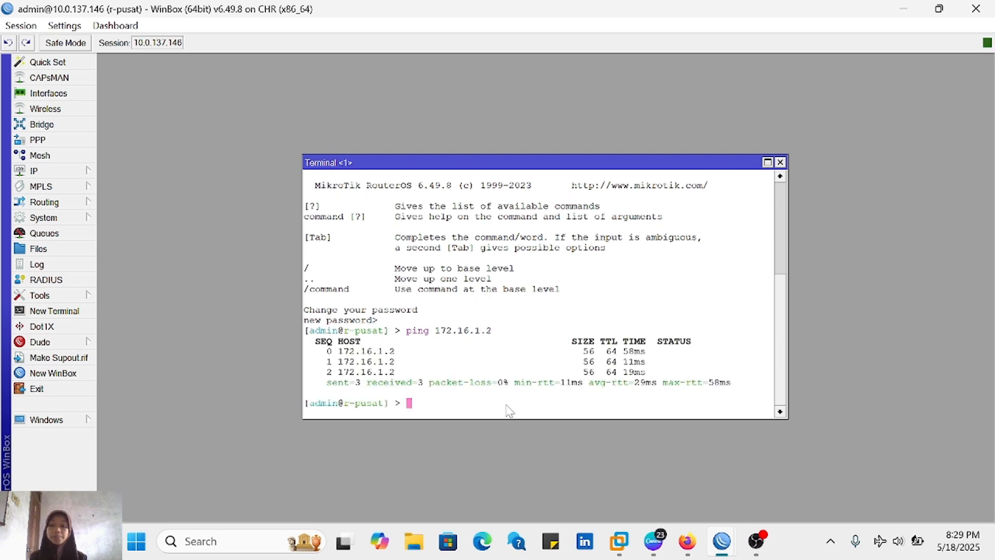
type("ip route print")
key("Return")
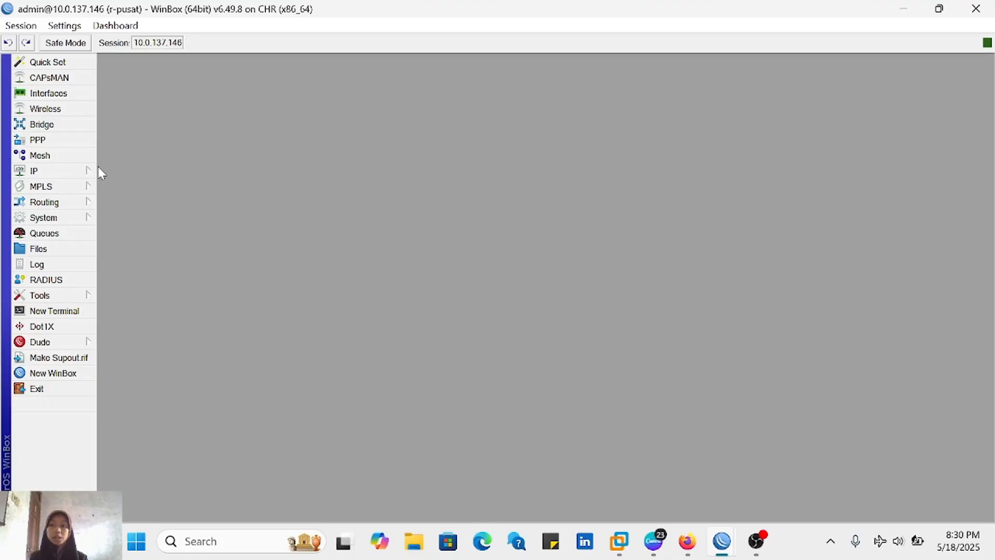
Step: Start a new static route on r-pusat with destination 192.168.2.0/24
left_click(82, 173)
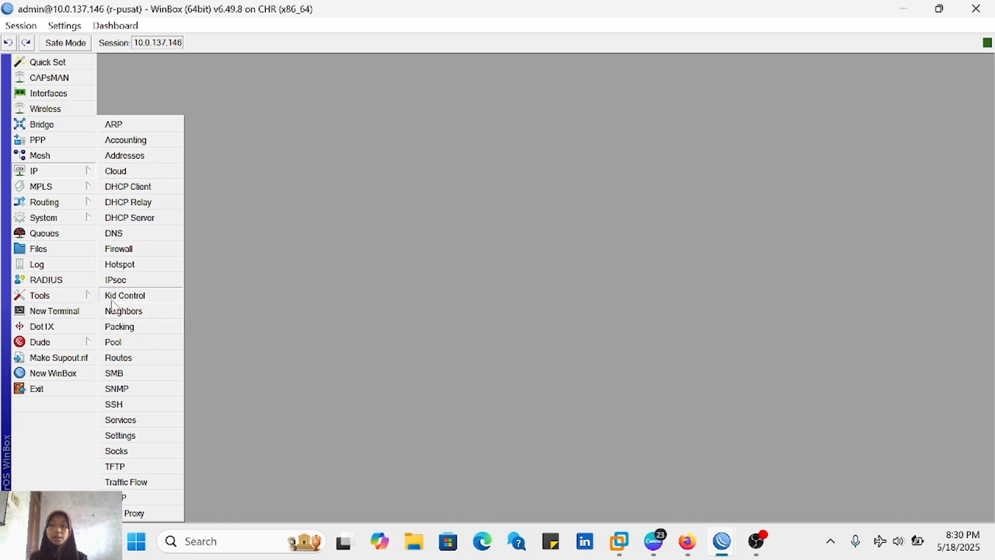
left_click(119, 357)
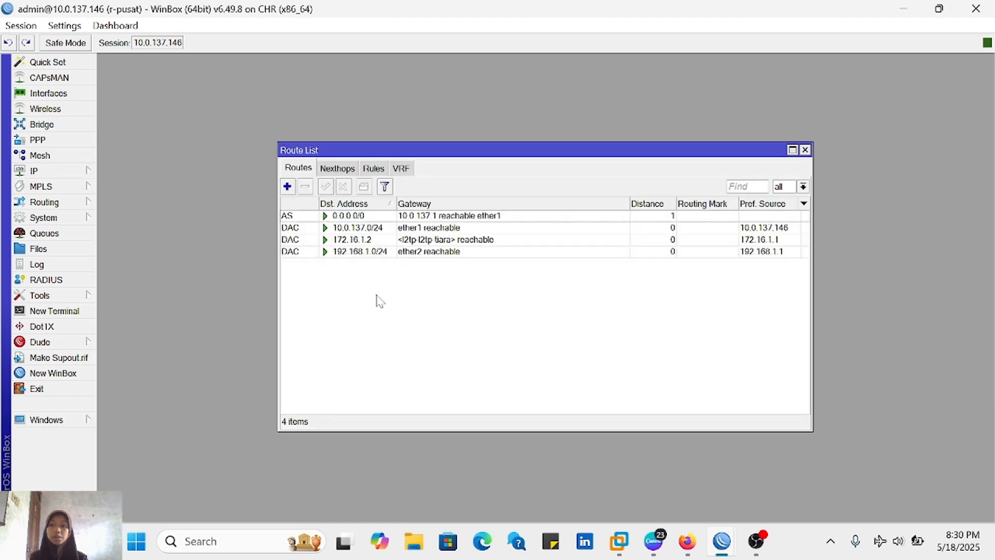
left_click(287, 186)
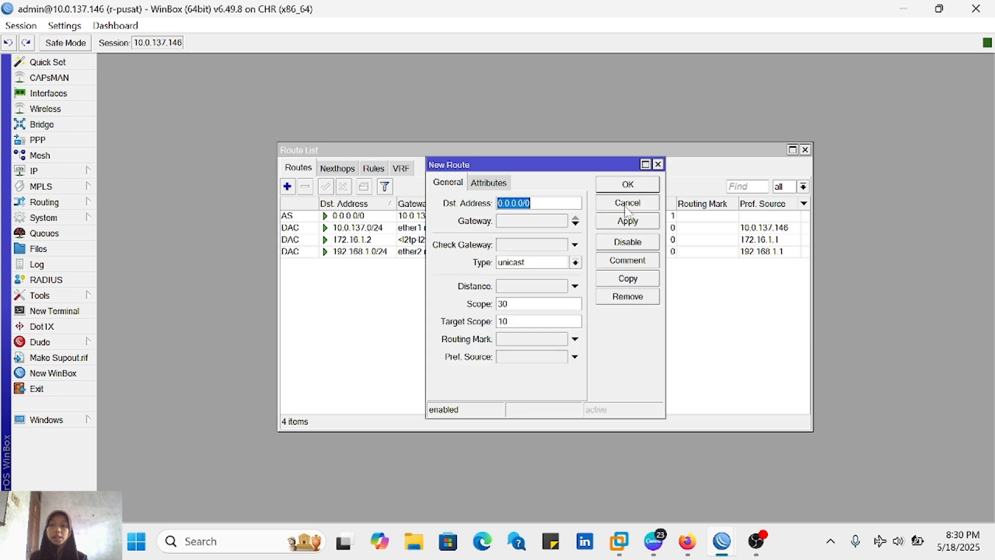
key("BackSpace")
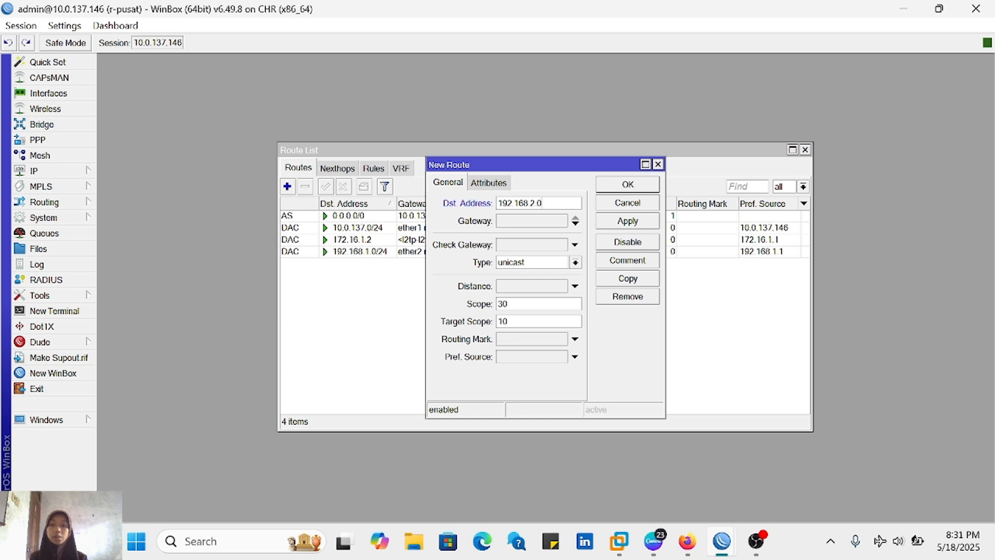
type("192.168.2.0/24")
Step: Check the tunnel addresses in the topology, set the new route's gateway to 172.16.1.2, and save the route
mouse_move(685, 538)
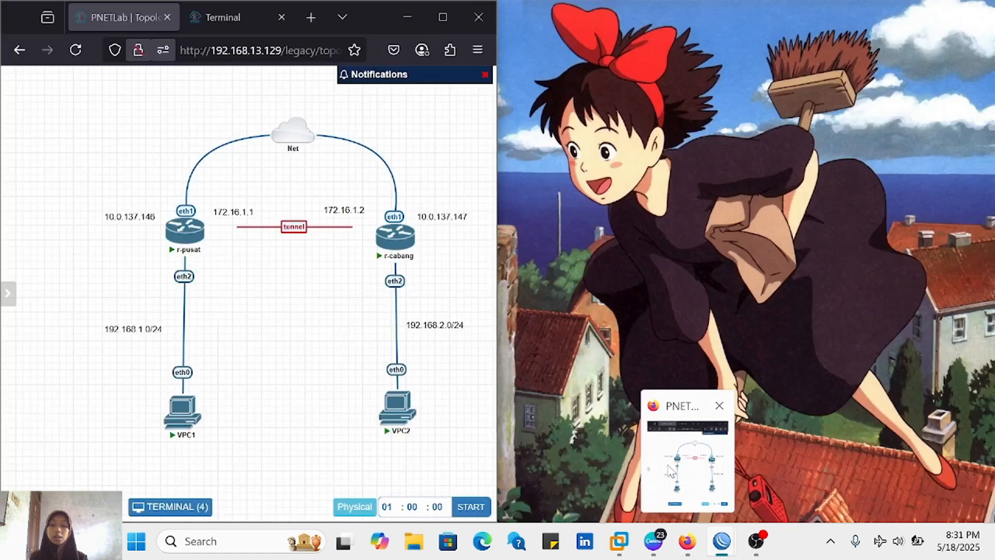
left_click(689, 467)
scroll(293, 300, "right", 1)
left_click(575, 223)
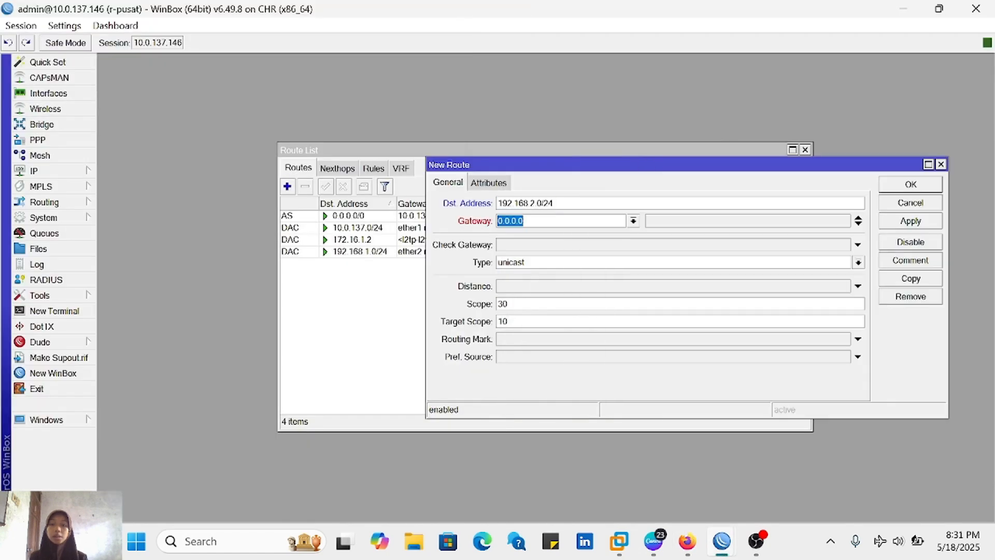
key("BackSpace")
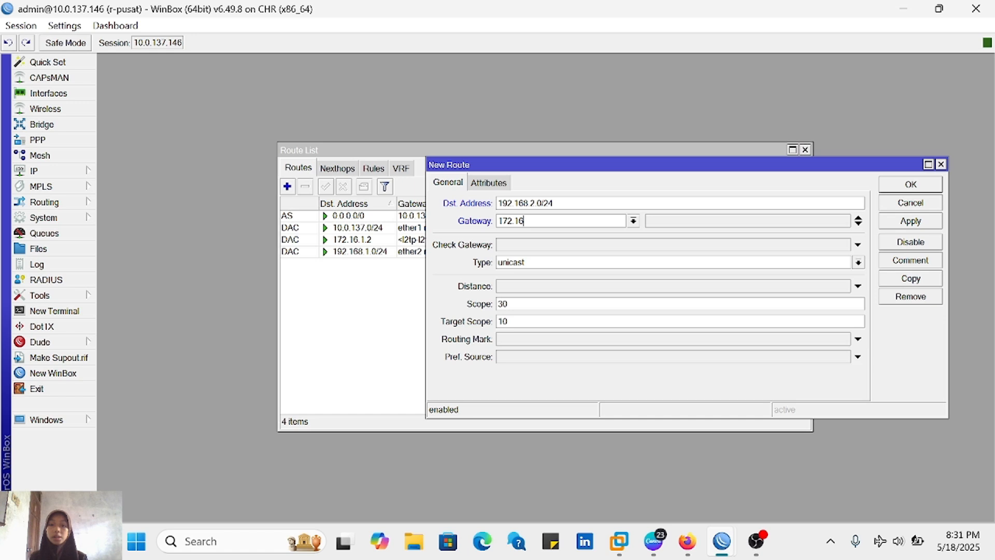
key("BackSpace")
key("BackSpace")
type(".2")
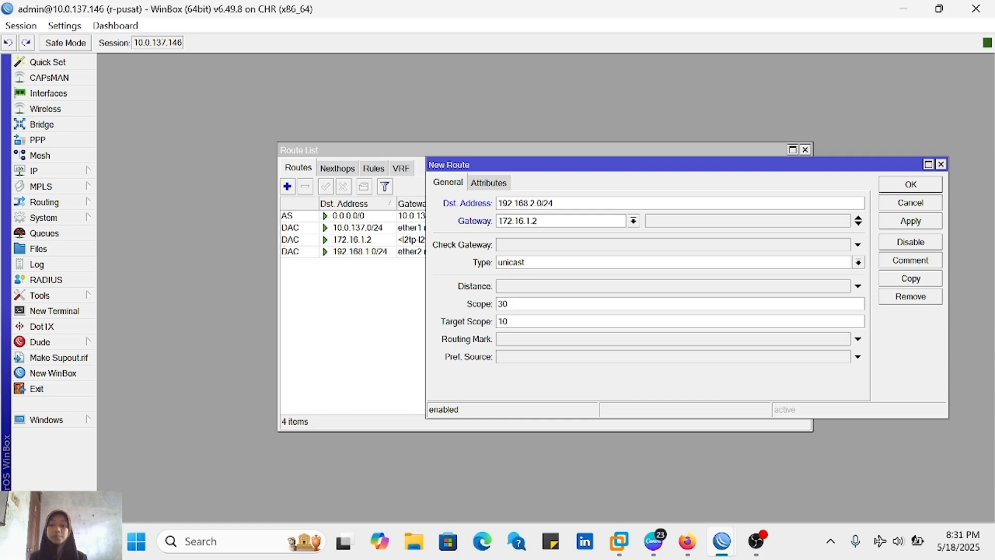
left_click(917, 222)
left_click(904, 186)
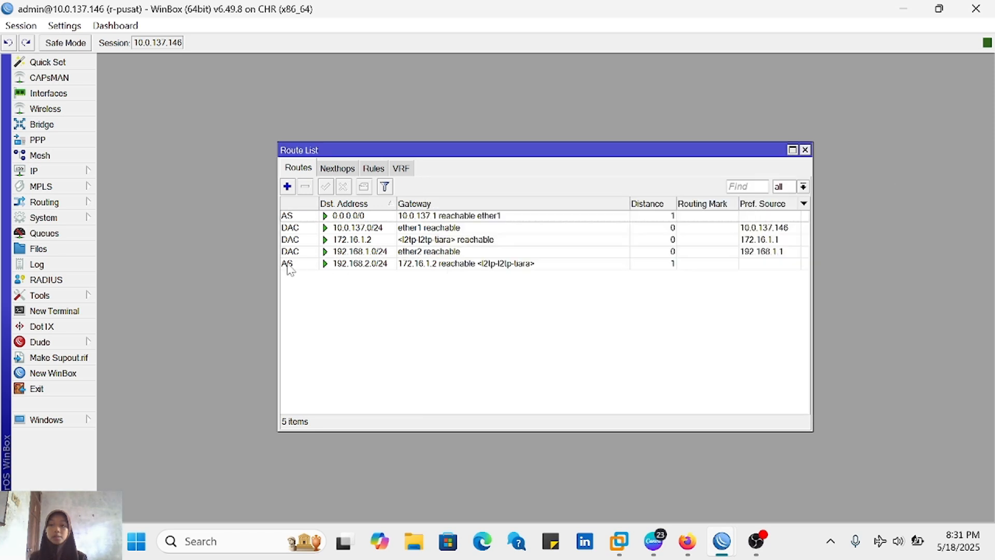
Step: Switch to the r-cabang WinBox session, close the PPP window, and open its IP route list
mouse_move(731, 543)
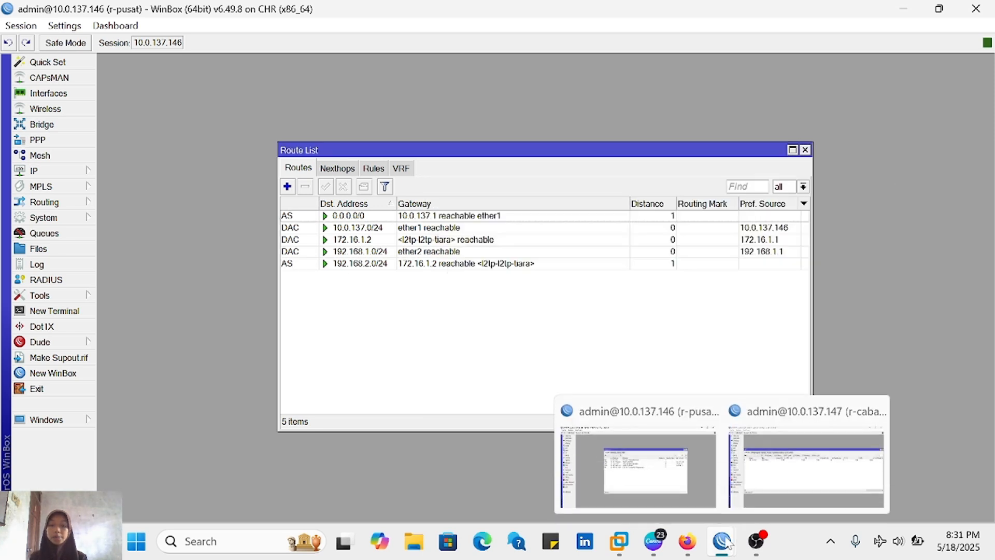
left_click(813, 463)
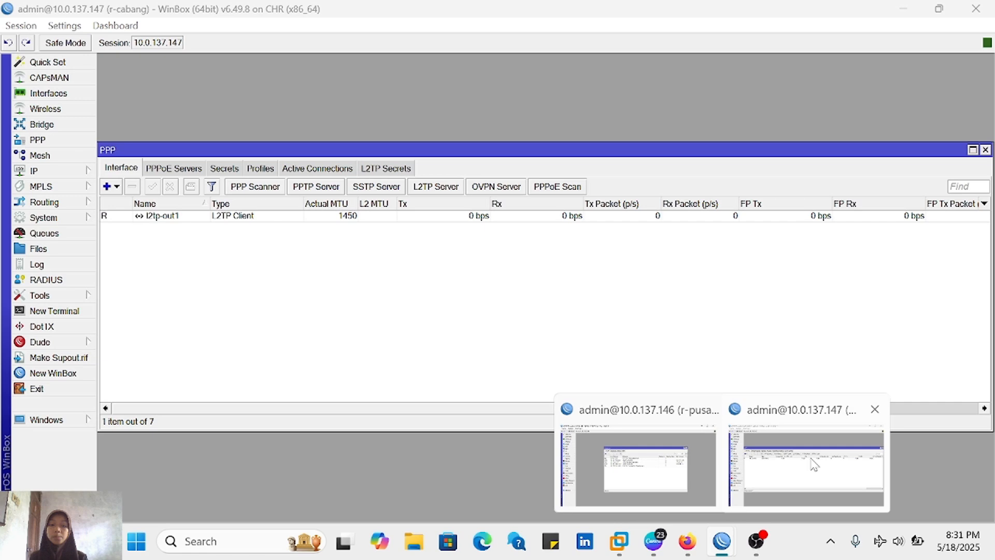
left_click(985, 150)
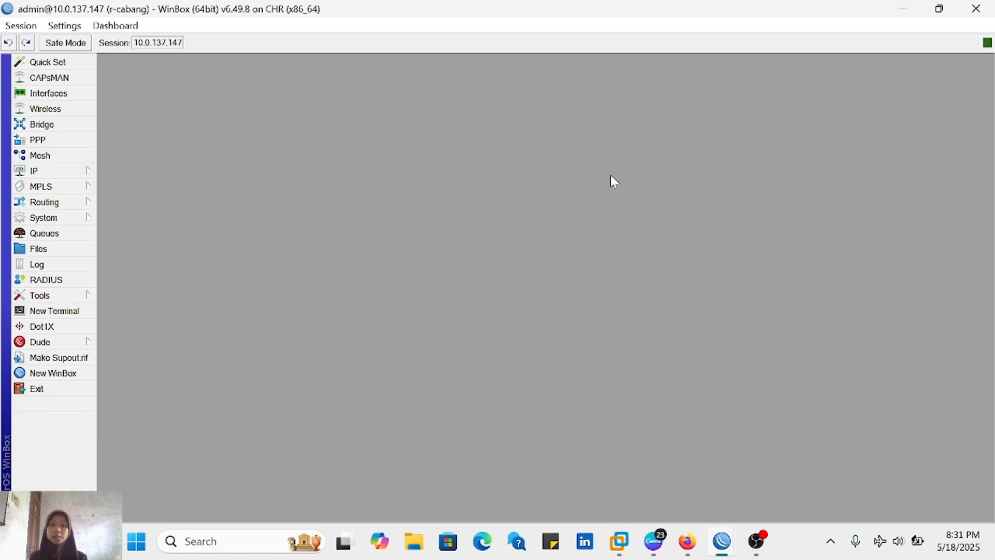
left_click(83, 168)
left_click(137, 359)
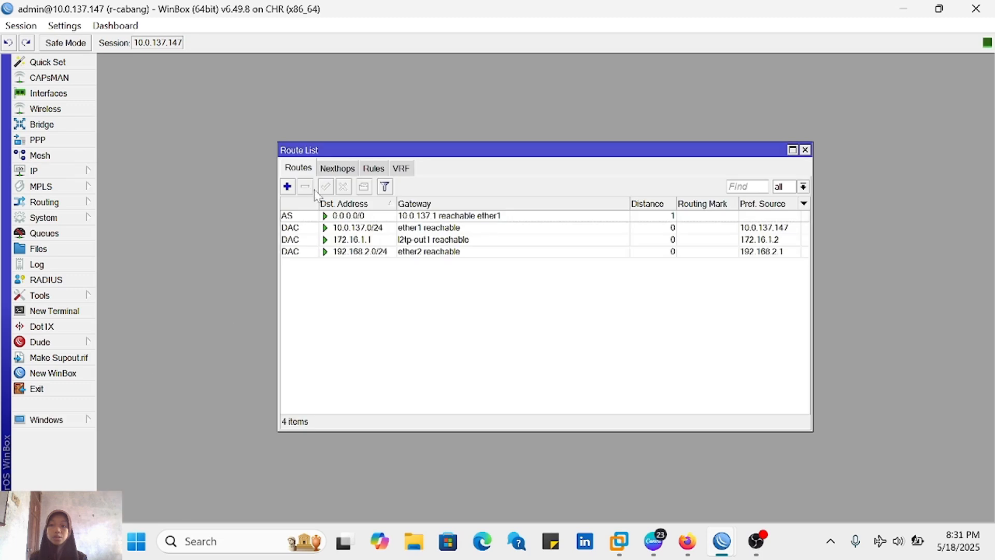
Step: Add a static route on r-cabang to 192.168.1.0/24 via gateway 172.16.1.1 and save it
left_click(287, 186)
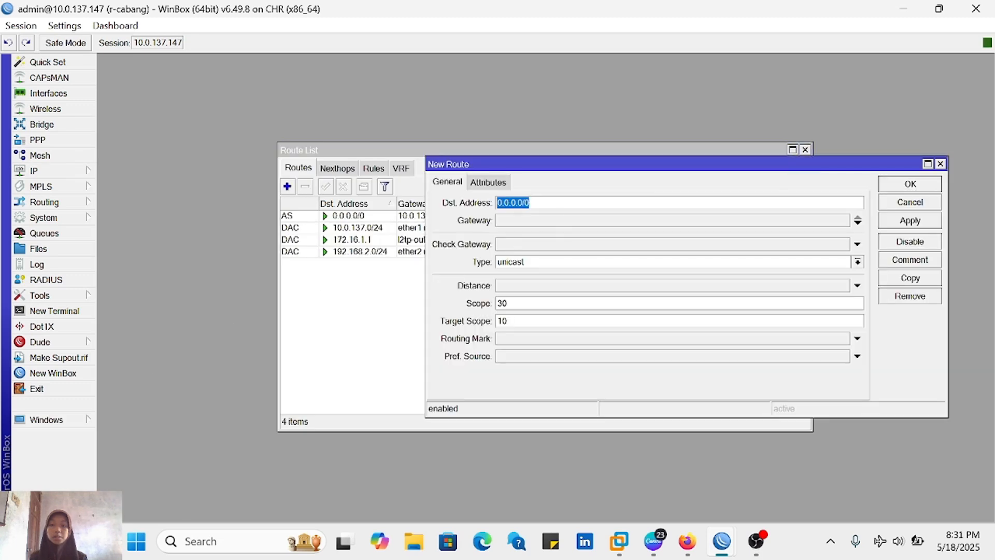
key("BackSpace")
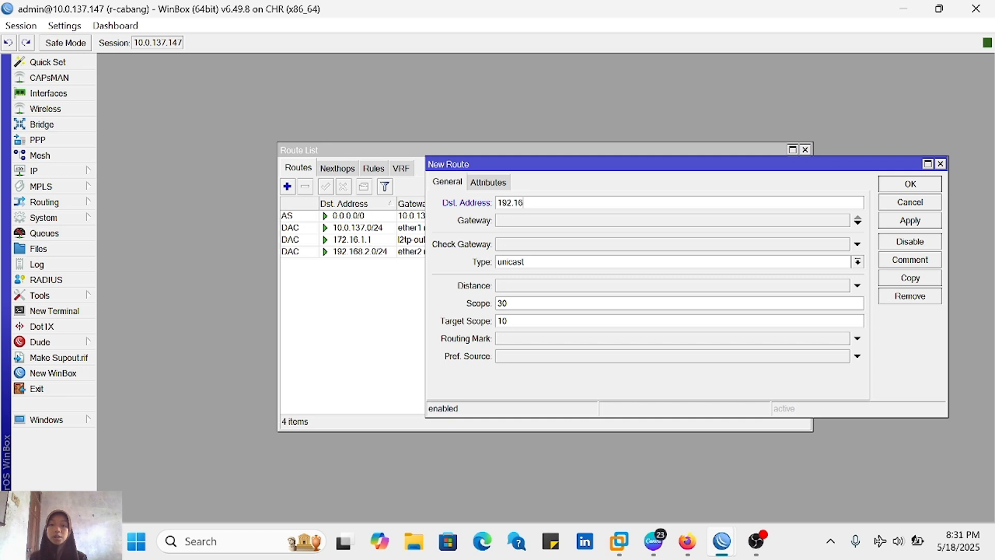
type("192.168.1.0/24")
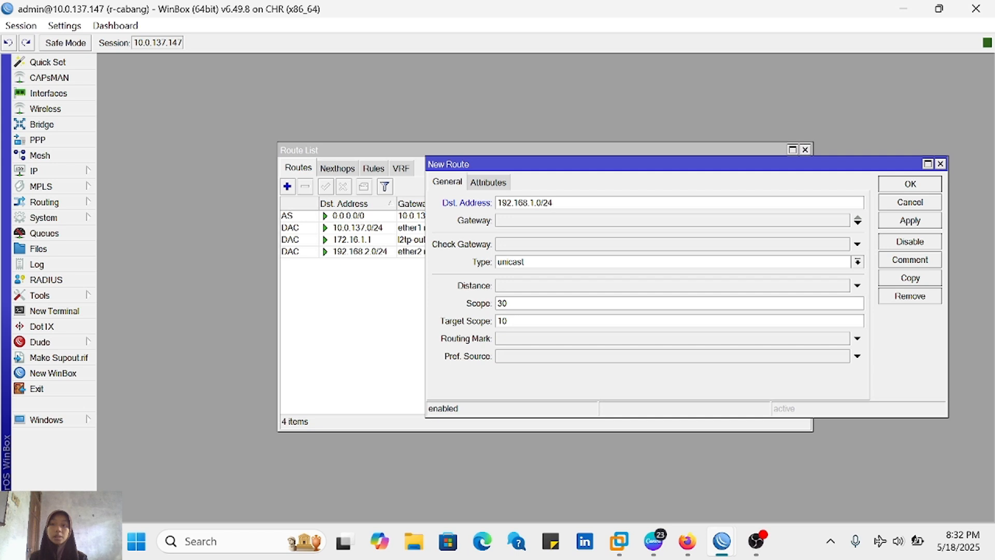
left_click(570, 223)
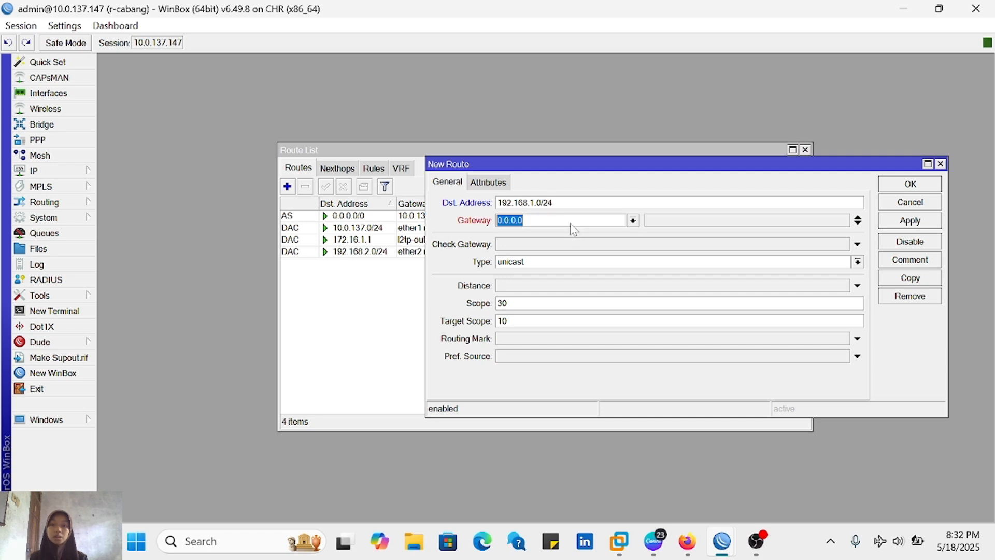
mouse_move(683, 536)
key("BackSpace")
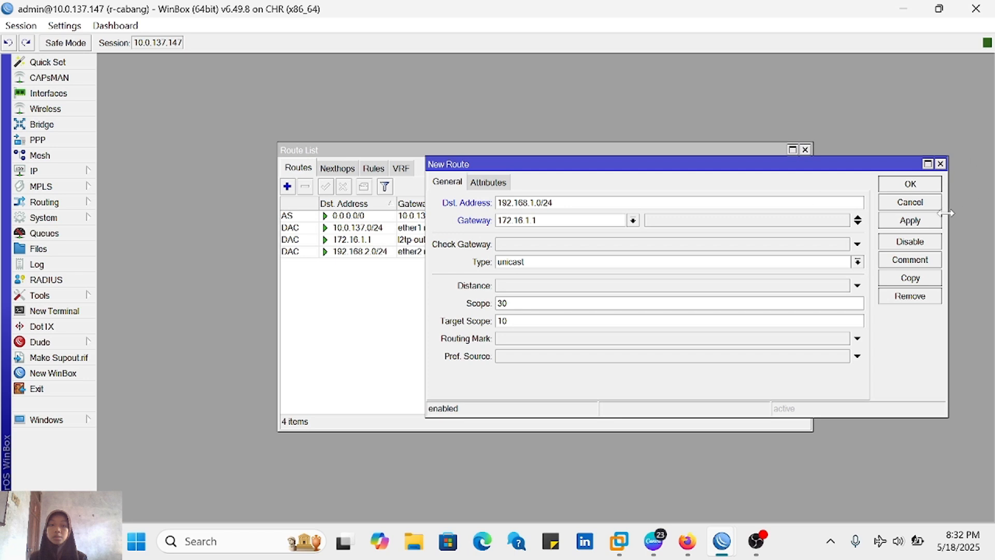
left_click(910, 220)
left_click(910, 187)
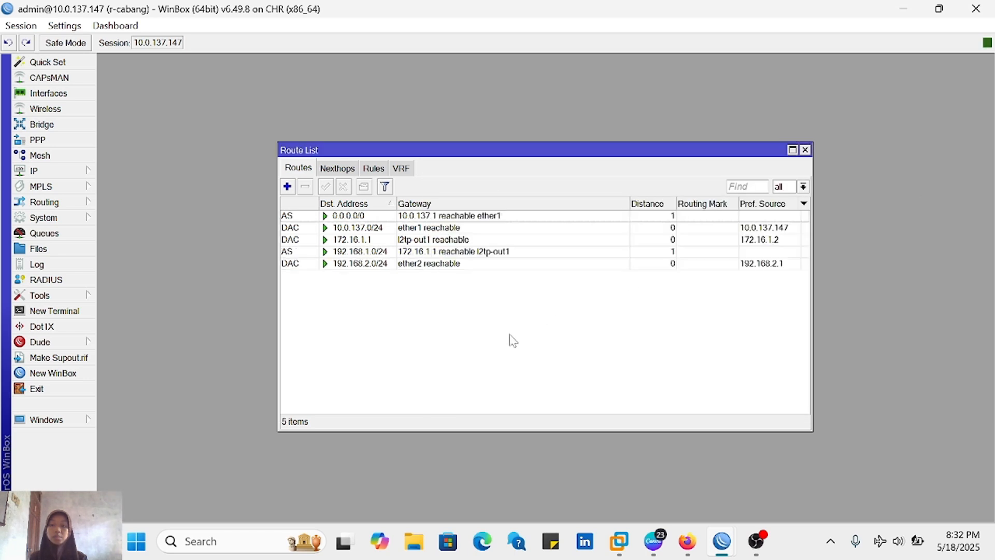
left_click(362, 253)
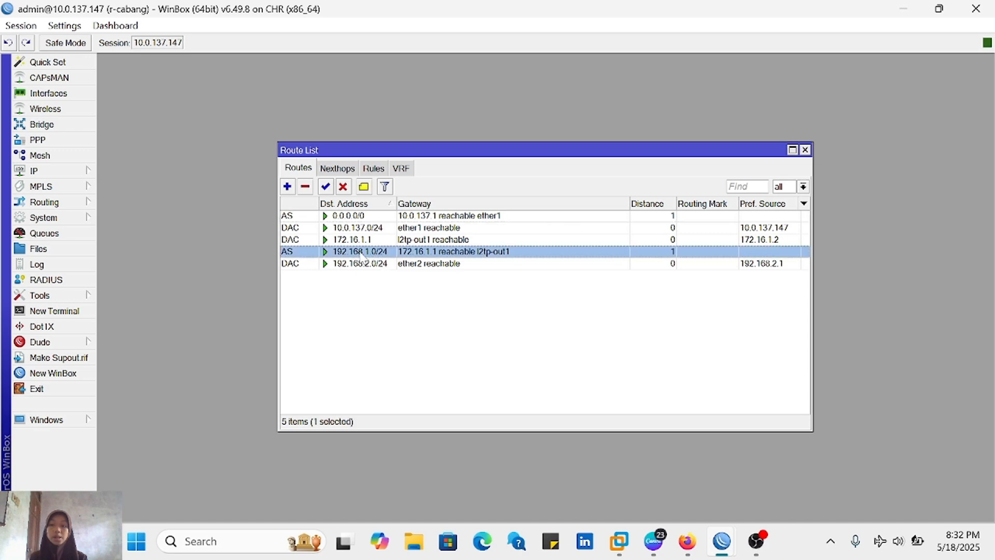
Step: Check VPC2's address in the Firefox terminal, ping 192.168.2.254 from VPC1, and stop the ping after a few replies
key("alt+Tab")
left_click(141, 77)
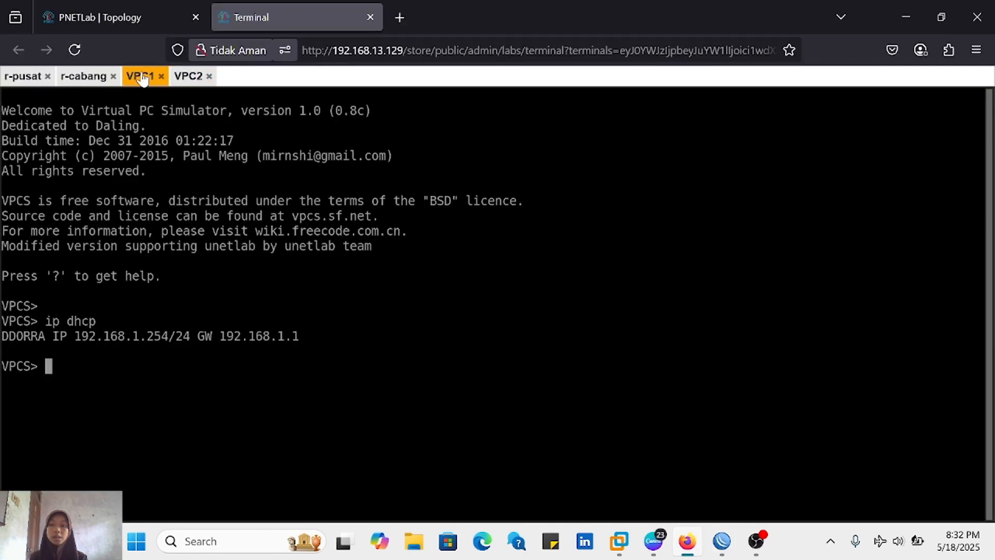
left_click(187, 77)
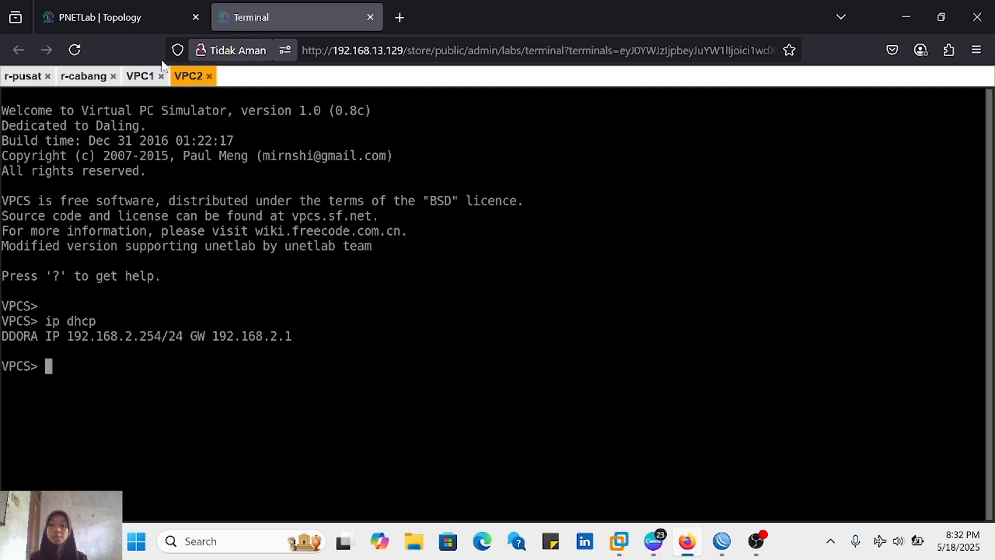
left_click(140, 77)
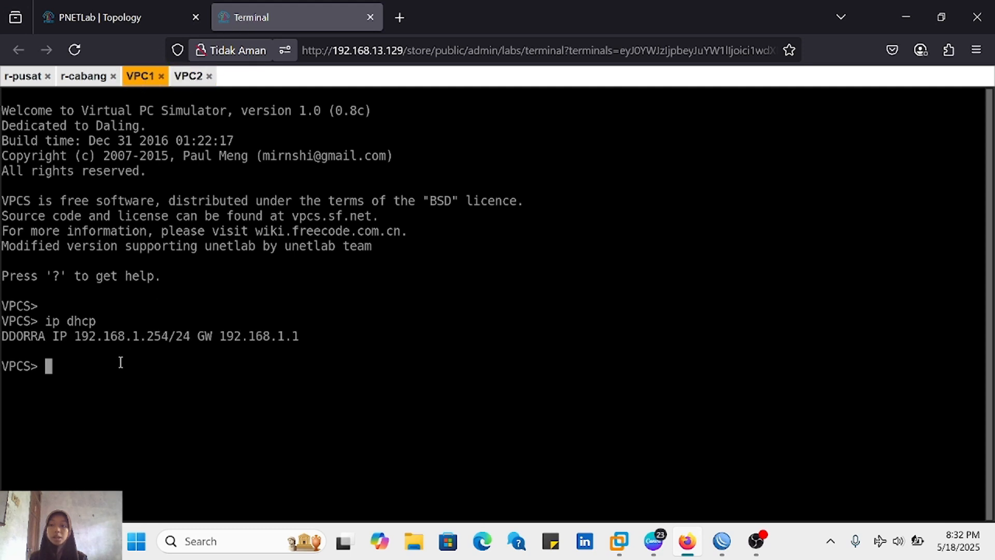
type("ping 192.168.2.25")
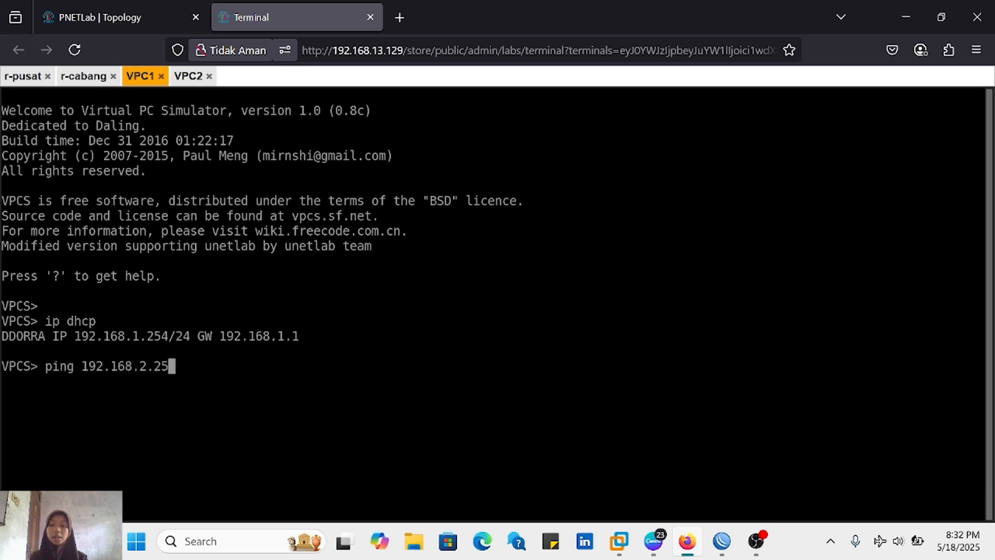
type("4")
key("Return")
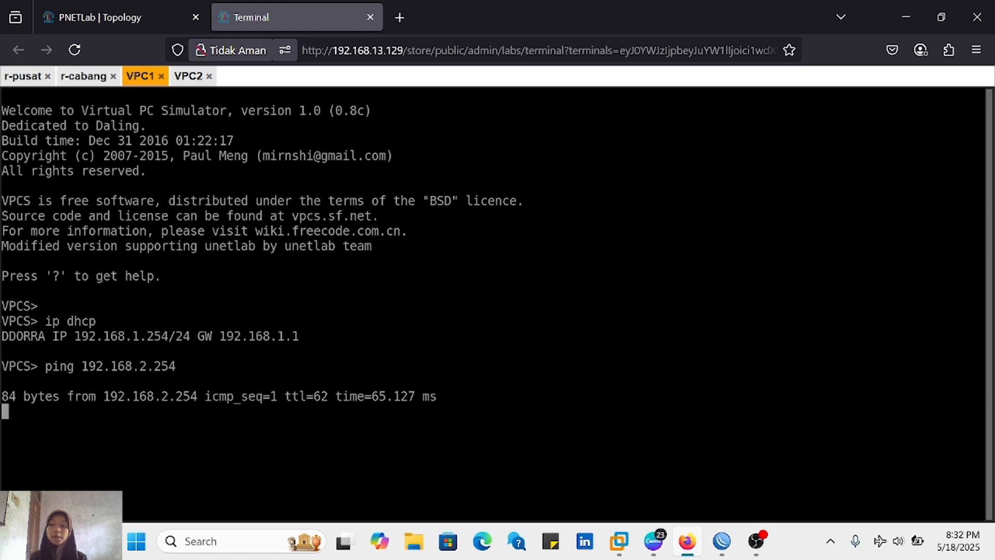
key("ctrl+c")
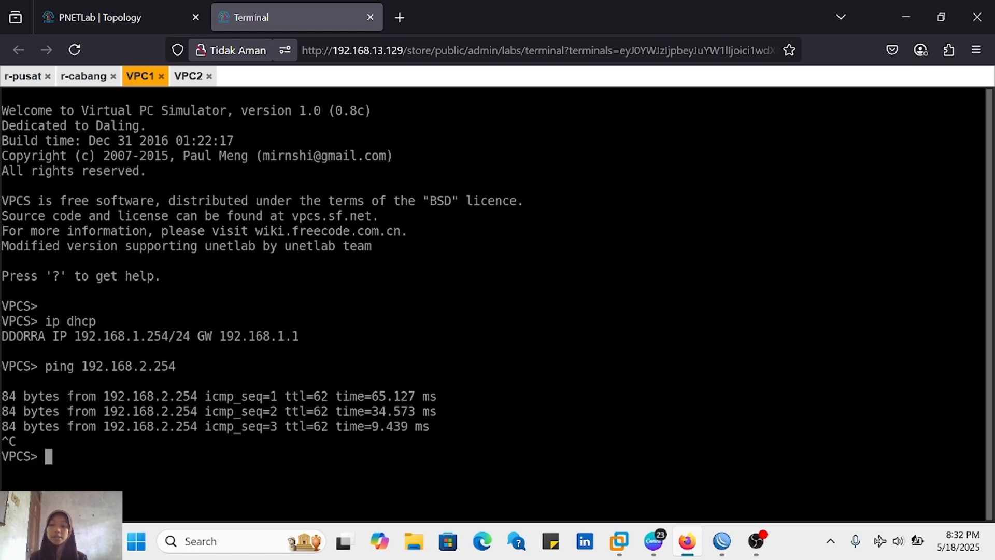
Step: Trace the route from VPC1 to 192.168.2.254 and compare its hops with the tunnel addresses in the topology
type("trace 192.168")
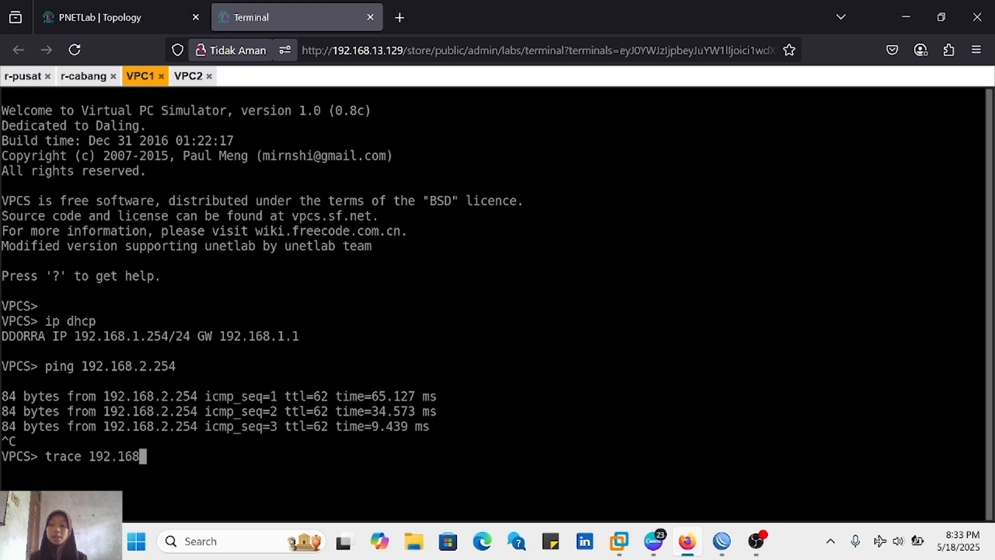
type(".2.254")
key("Return")
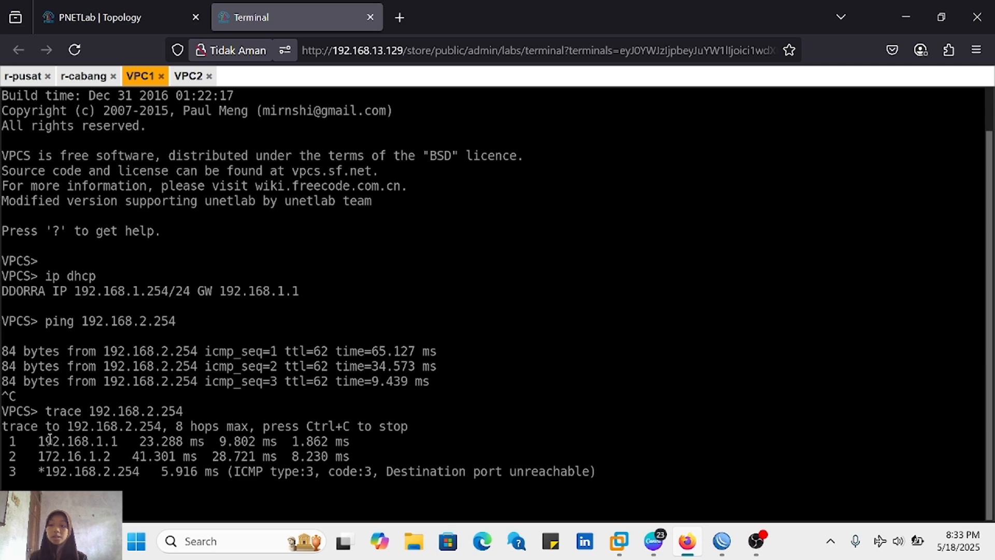
left_click(78, 17)
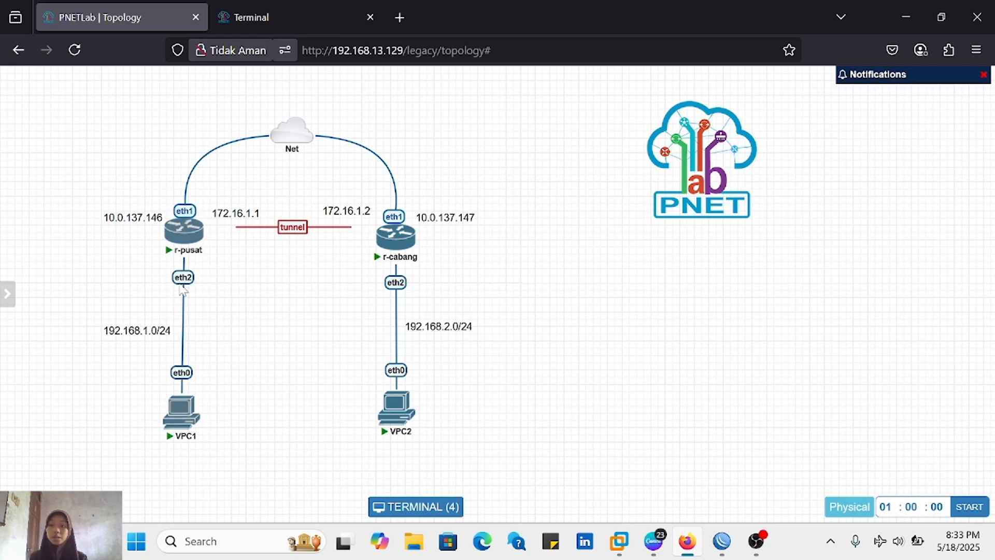
left_click(254, 17)
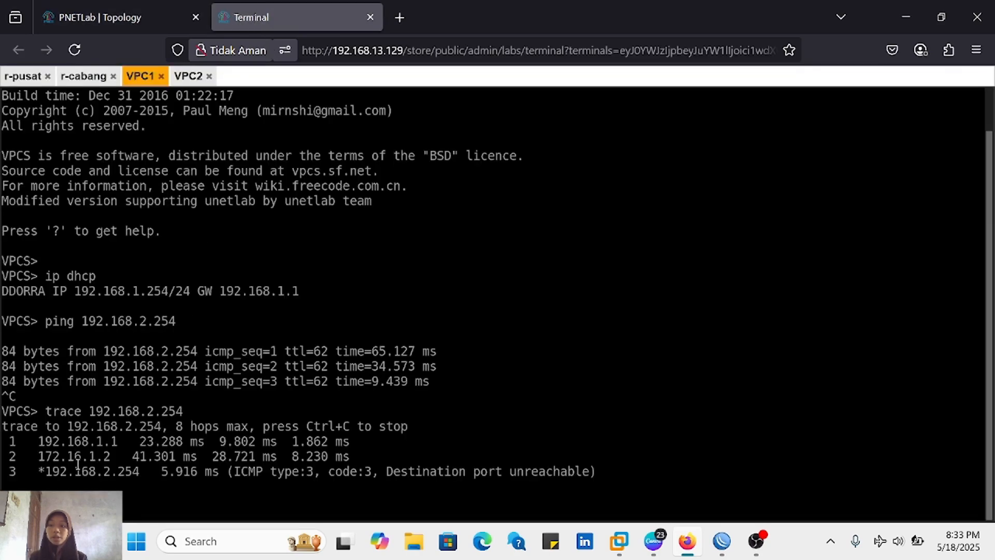
left_click_drag(46, 456, 118, 457)
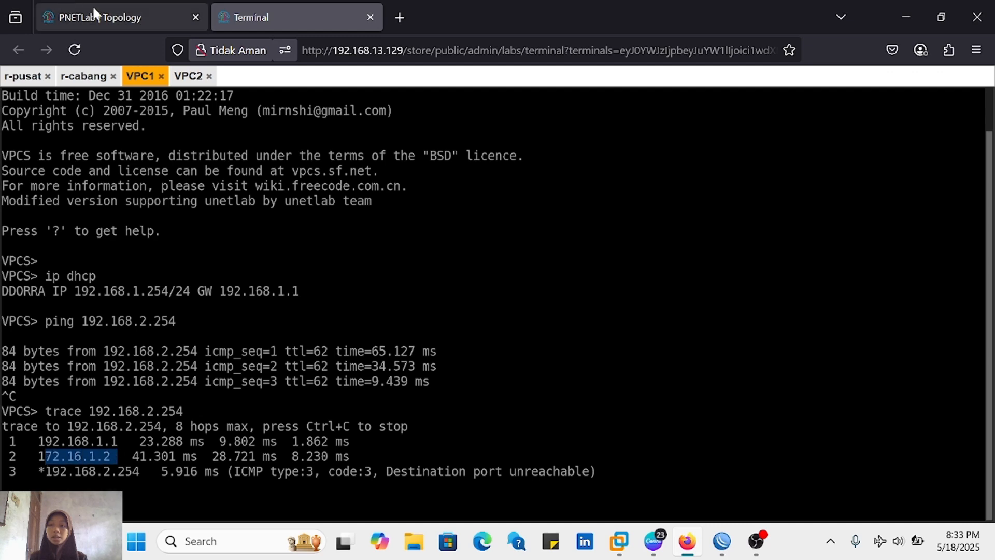
left_click(94, 9)
left_click(265, 18)
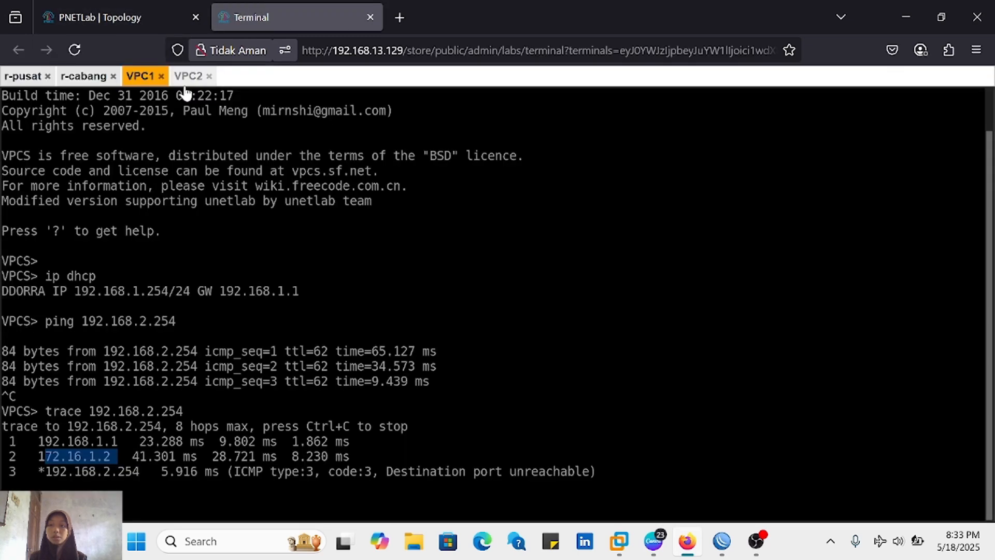
Step: Ping 192.168.1.254 from VPC2 and stop the ping after a few replies
left_click(187, 76)
type("pin")
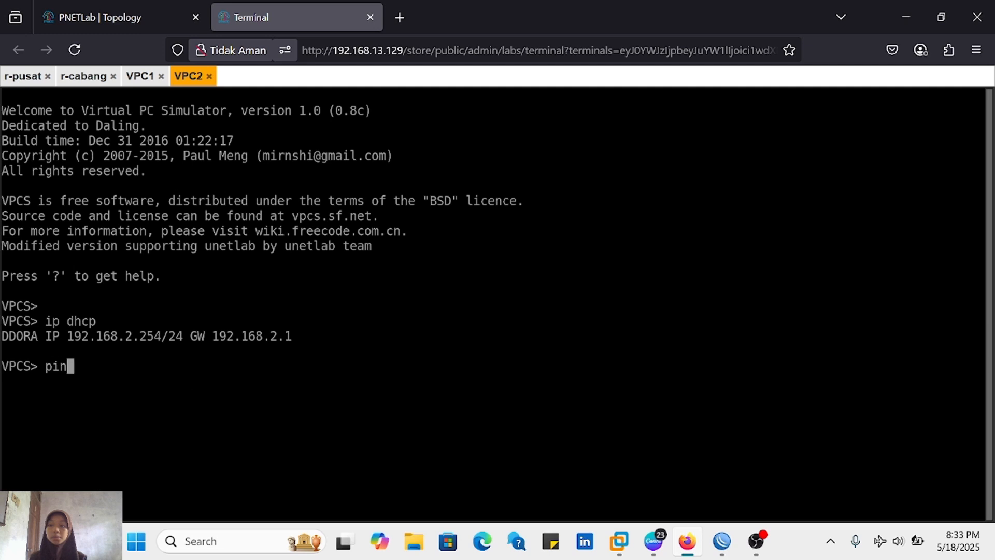
type("g 192.168")
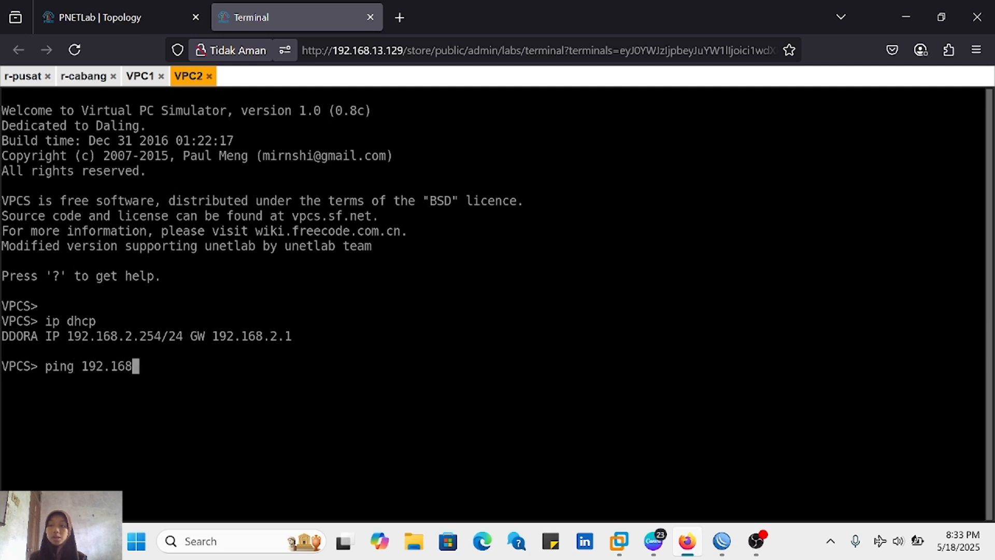
type(".1.254")
key("Return")
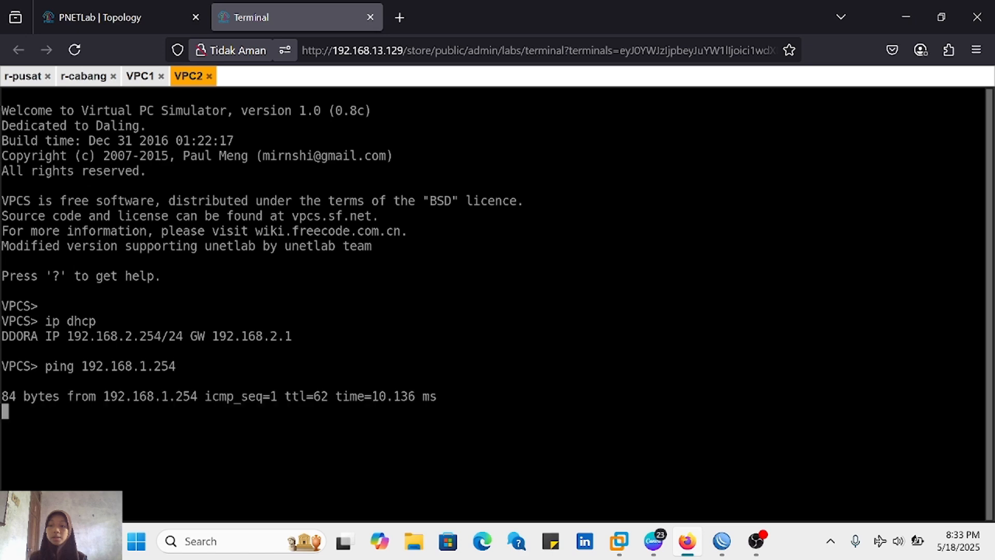
key("ctrl+c")
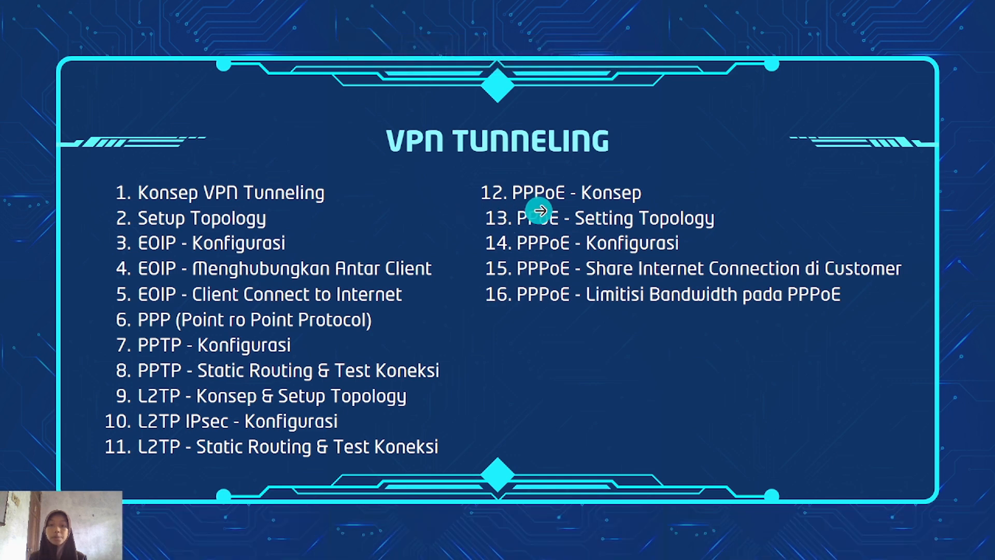
left_click(606, 216)
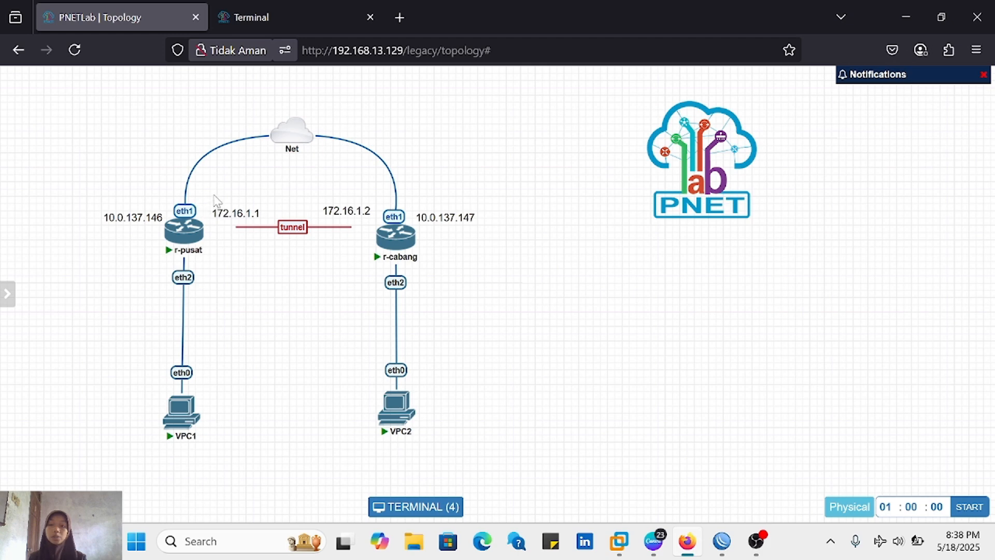
Step: Delete the tunnel address labels 172.16.1.1 and 172.16.1.2 from the topology
left_click_drag(217, 200, 350, 268)
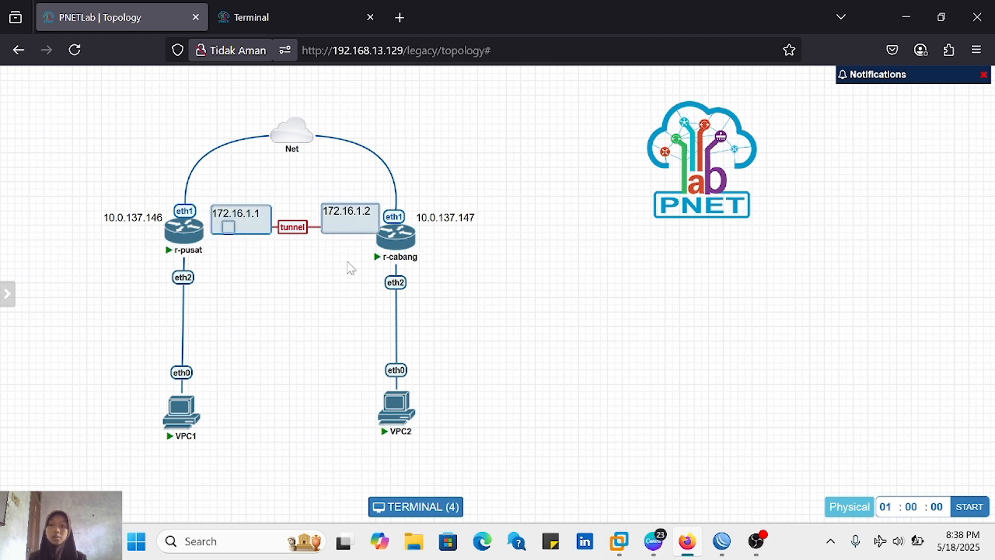
right_click(348, 233)
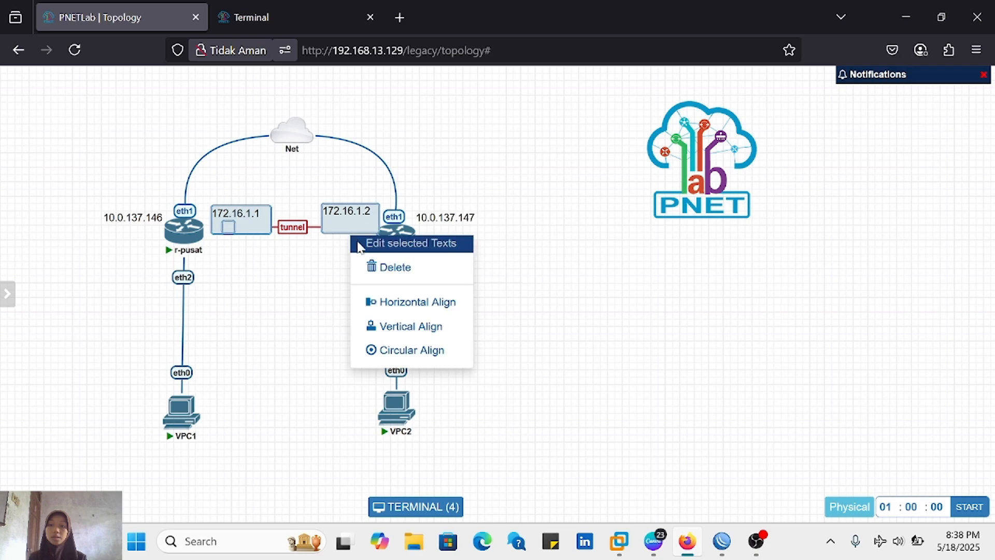
left_click(381, 269)
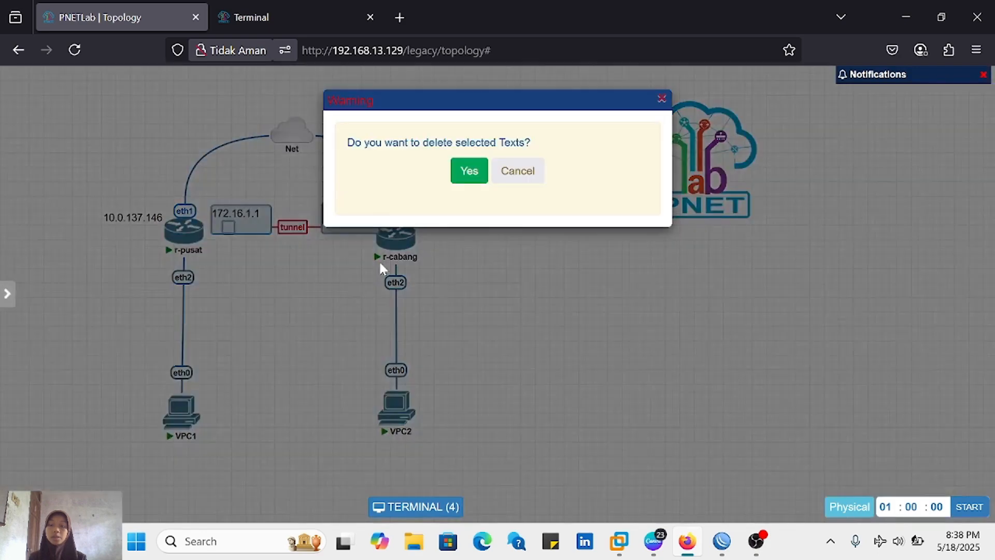
left_click(475, 173)
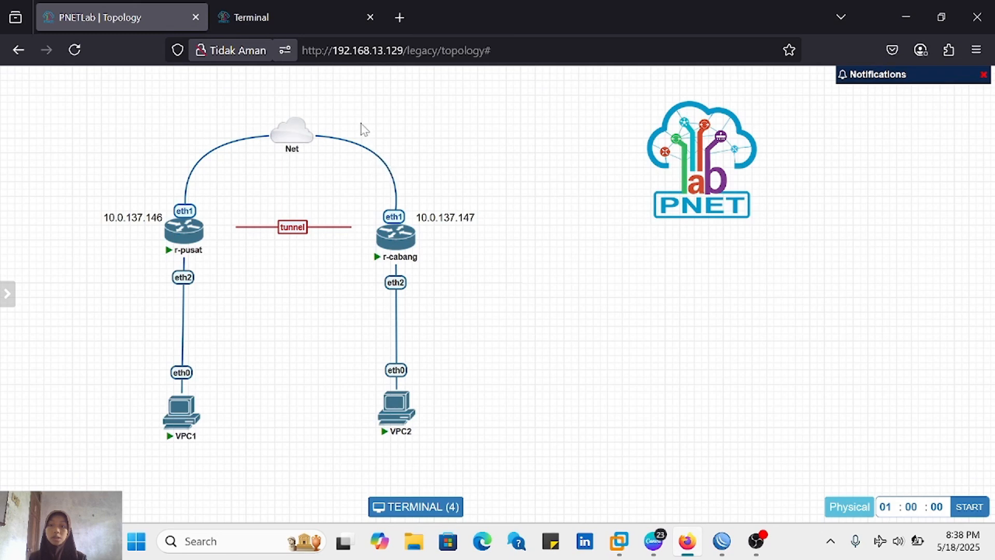
Step: Delete the connection between the Net cloud and r-cabang from the topology
left_click_drag(360, 122, 346, 195)
right_click(397, 198)
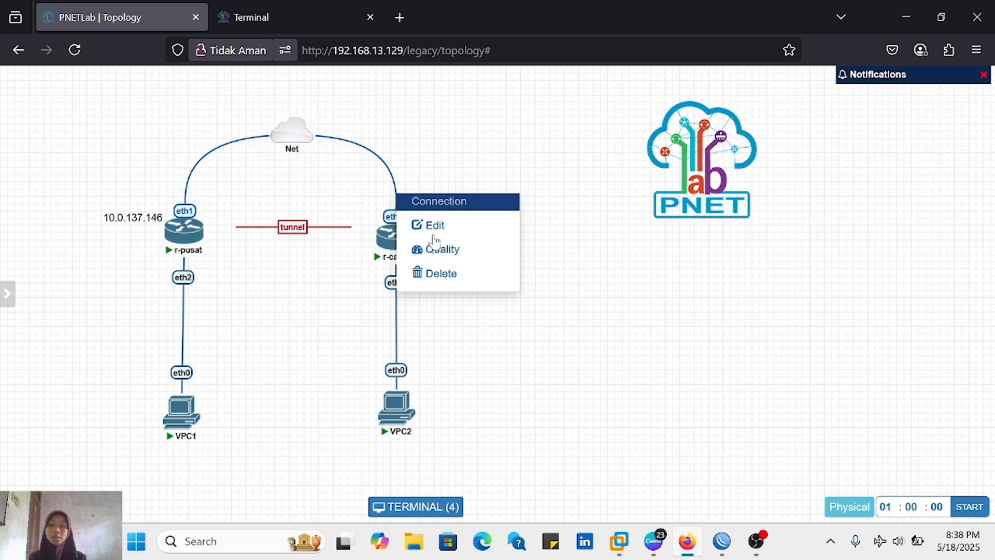
left_click(450, 268)
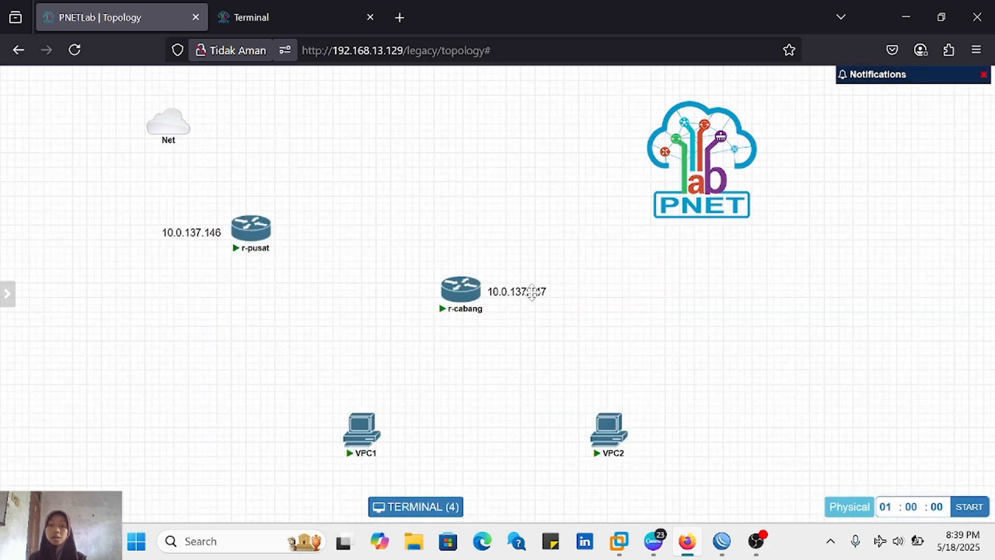
mouse_move(189, 122)
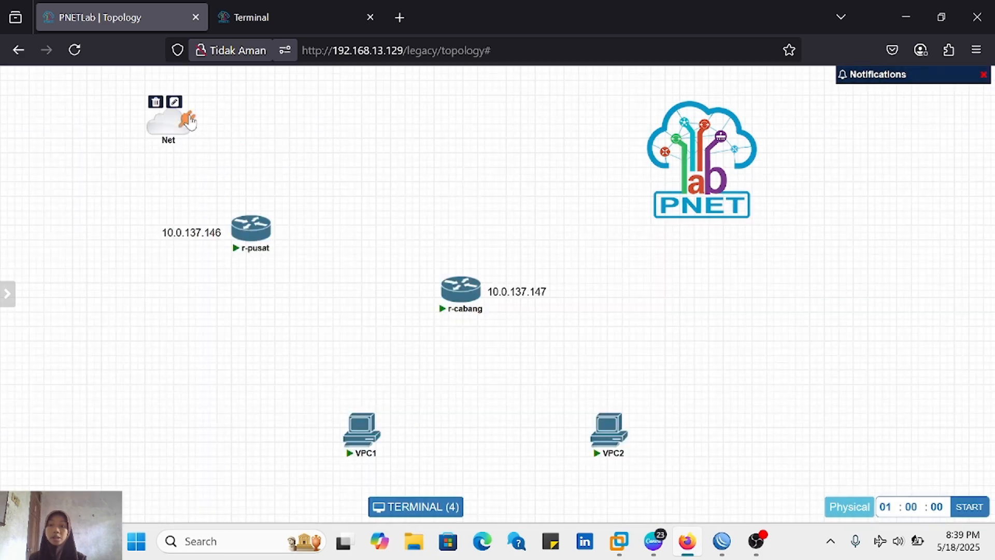
Step: Connect the Net cloud to eth1 of r-pusat, and link eth2 of r-pusat to eth1 of r-cabang
left_click_drag(189, 122, 250, 220)
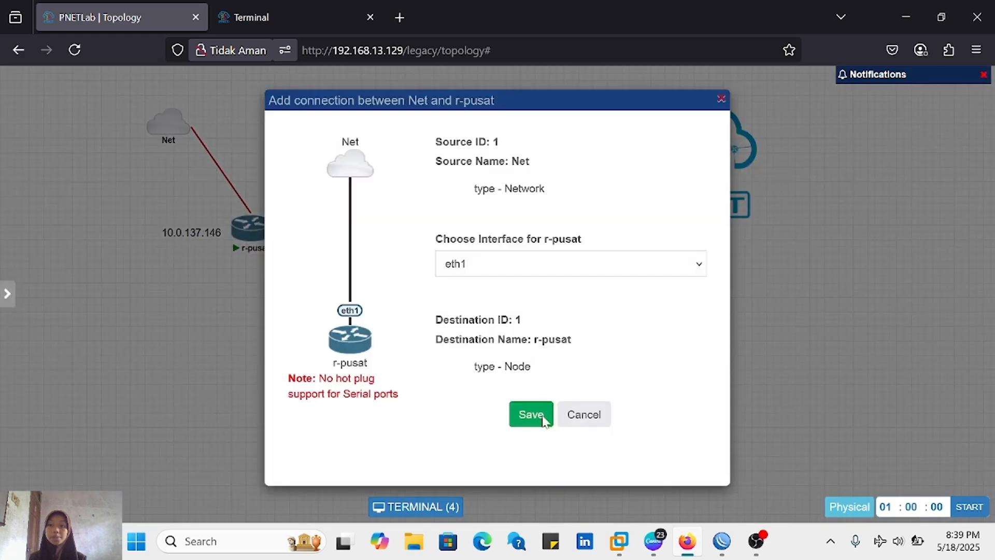
left_click(537, 419)
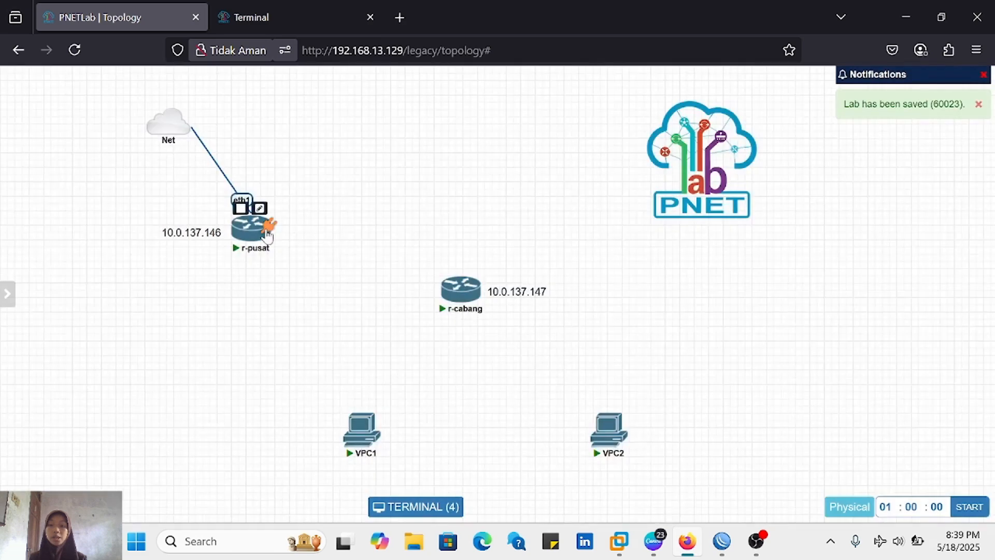
left_click_drag(369, 271, 460, 288)
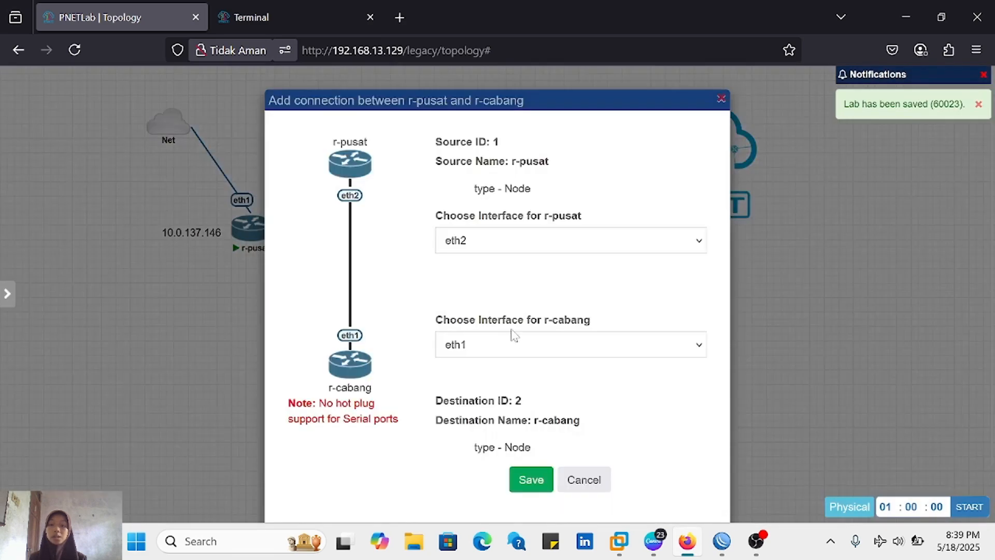
left_click(531, 480)
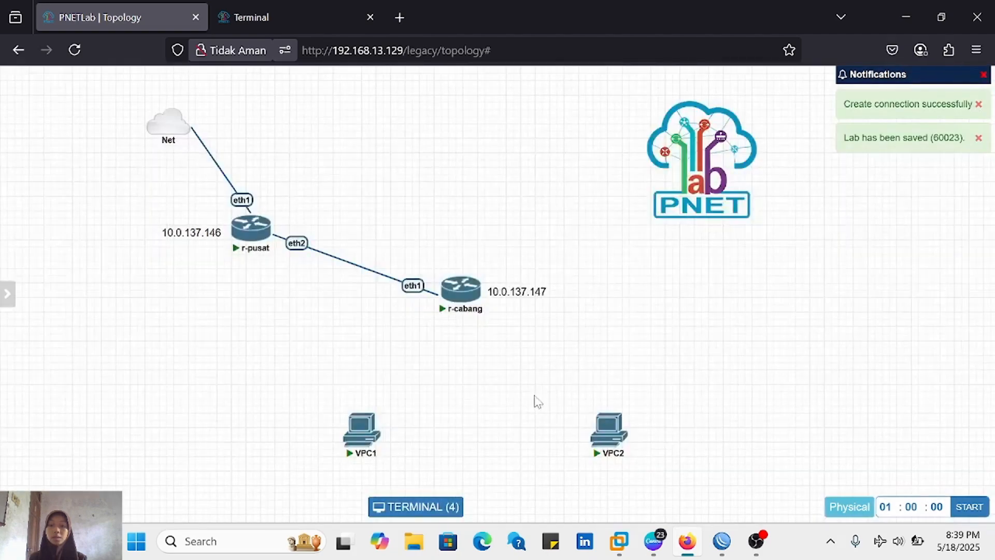
Step: Connect r-cabang to both PCs, using eth2 to VPC1's eth0 and eth3 to VPC2's eth0
mouse_move(460, 303)
left_click_drag(478, 295, 363, 428)
left_click(527, 480)
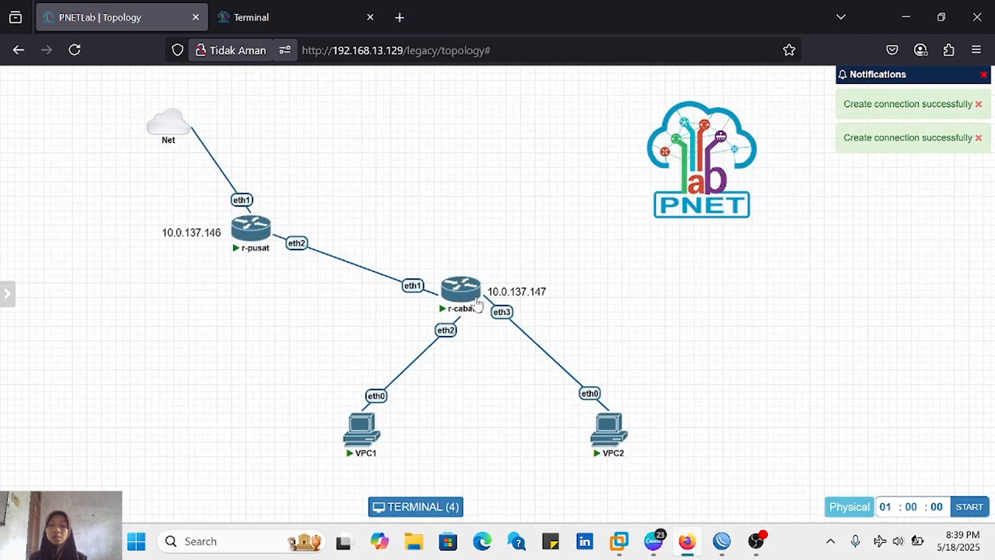
Step: Move r-cabang slightly down between the two PCs and shift VPC1 and VPC2 a little closer together
mouse_move(492, 324)
mouse_move(492, 322)
left_mouse_down()
mouse_move(483, 328)
mouse_move(496, 320)
left_mouse_up()
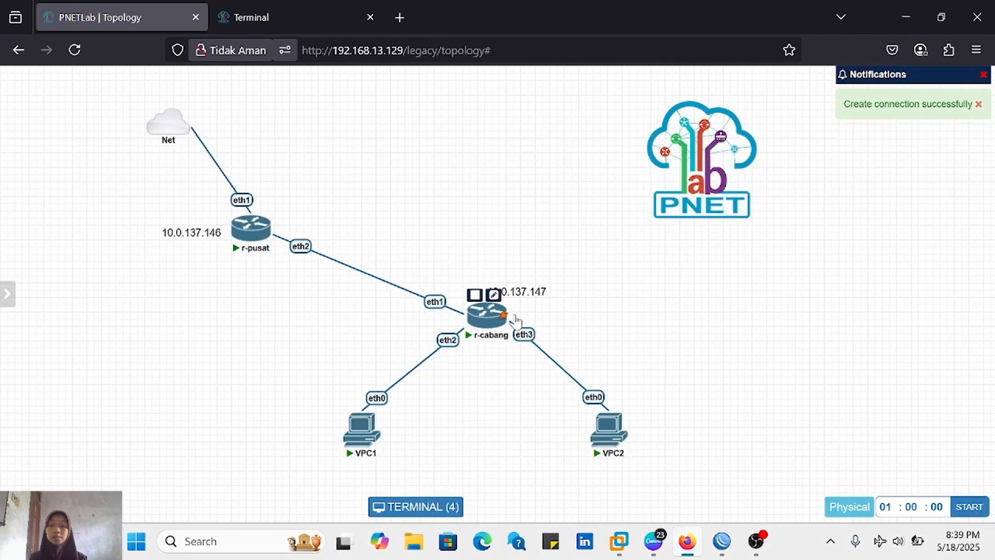
mouse_move(610, 431)
mouse_move(613, 434)
left_mouse_down()
mouse_move(593, 434)
mouse_move(603, 439)
left_mouse_up()
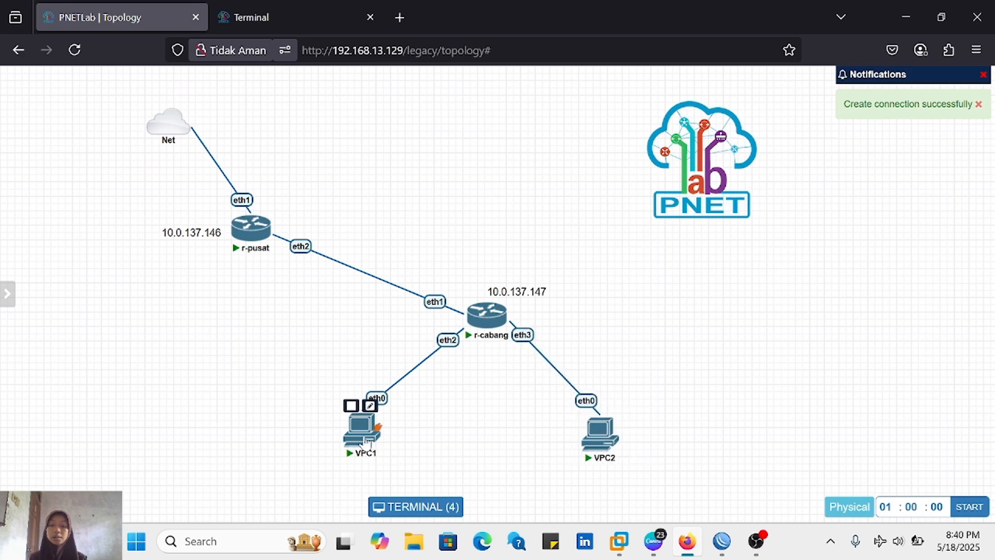
left_click_drag(366, 441, 376, 448)
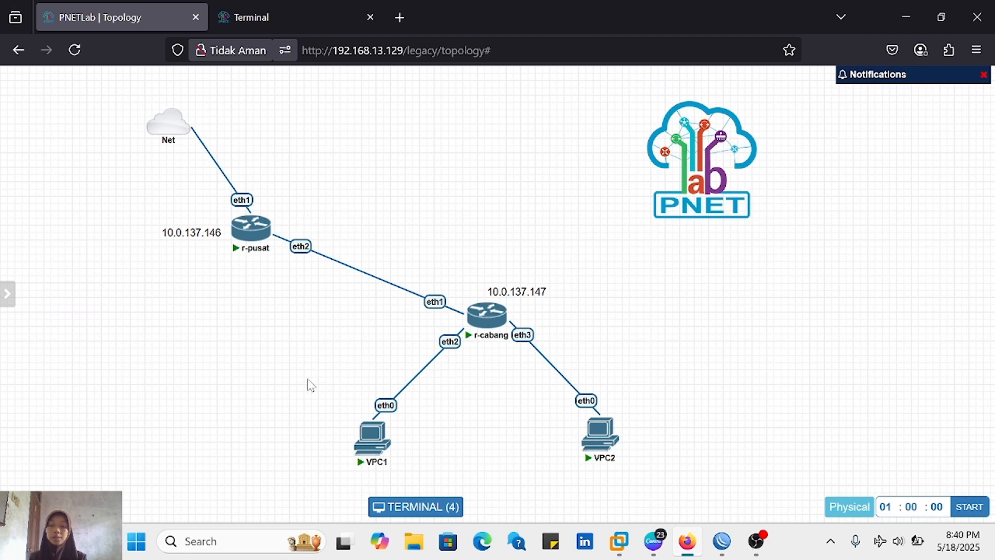
Step: Rename the r-pusat router to r-isp and save the node
mouse_move(248, 224)
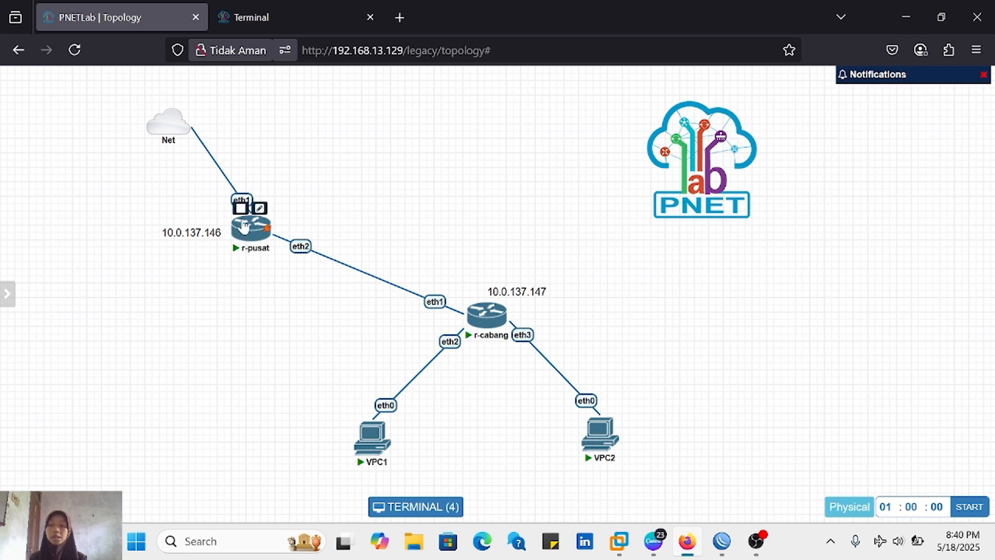
left_click(259, 208)
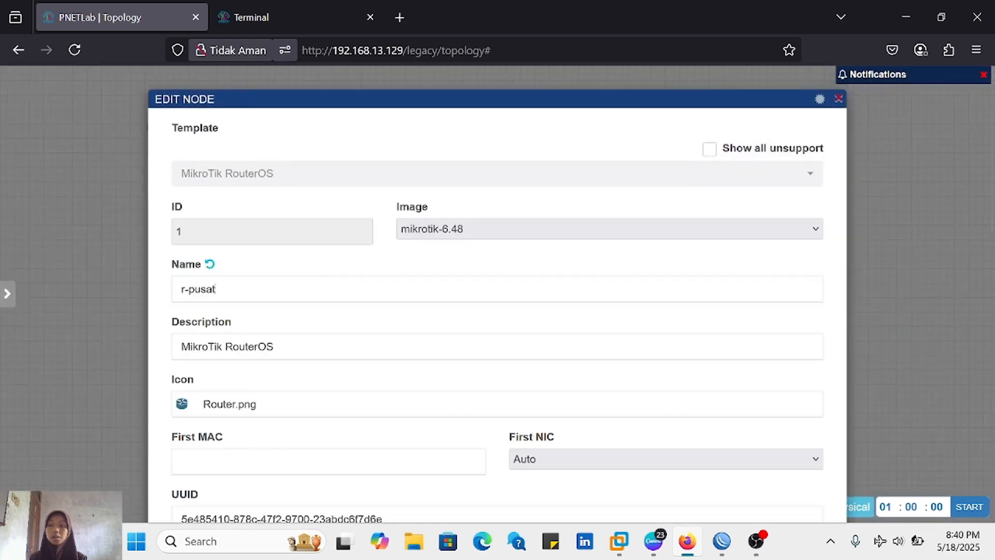
left_click(215, 289)
key("BackSpace")
key("BackSpace")
key("BackSpace")
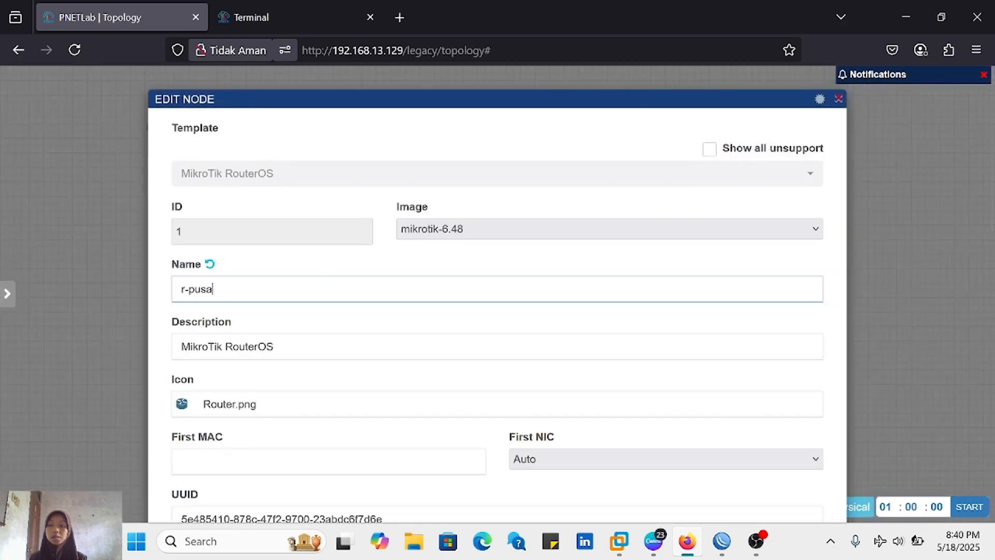
type("isp")
scroll(263, 349, "down", 10)
scroll(432, 471, "down", 4)
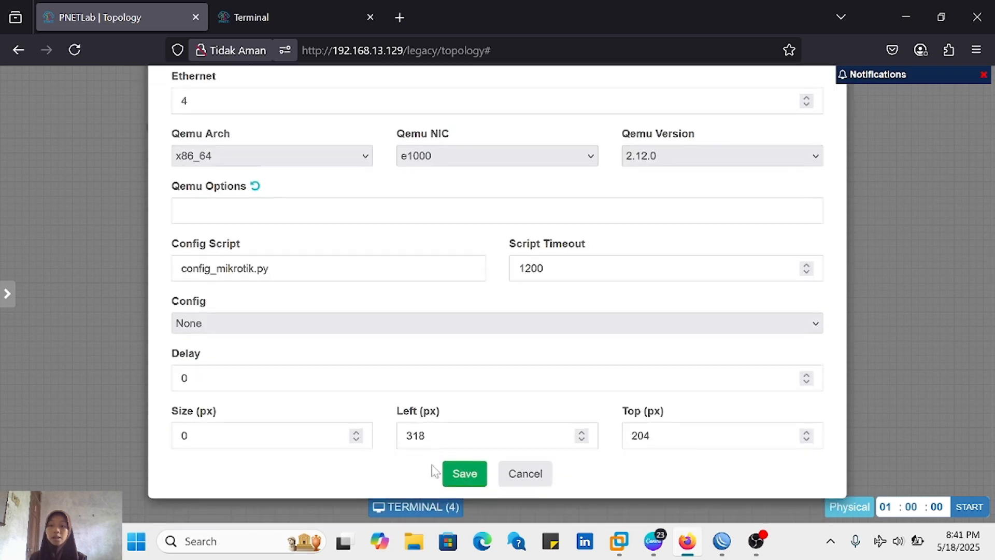
left_click(472, 474)
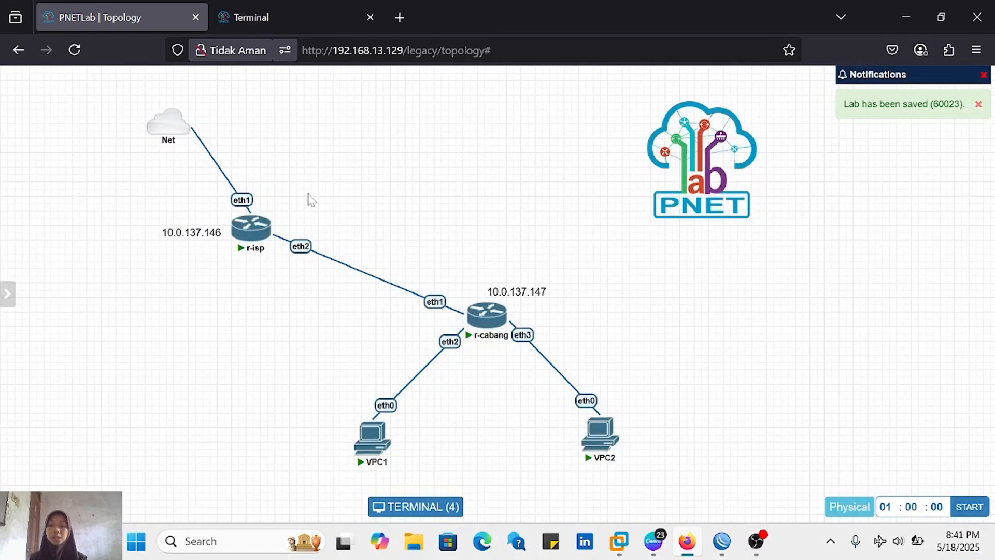
Step: Add a text label "PPoE server", copy its text, and place the label beside the r-isp router
right_click(309, 198)
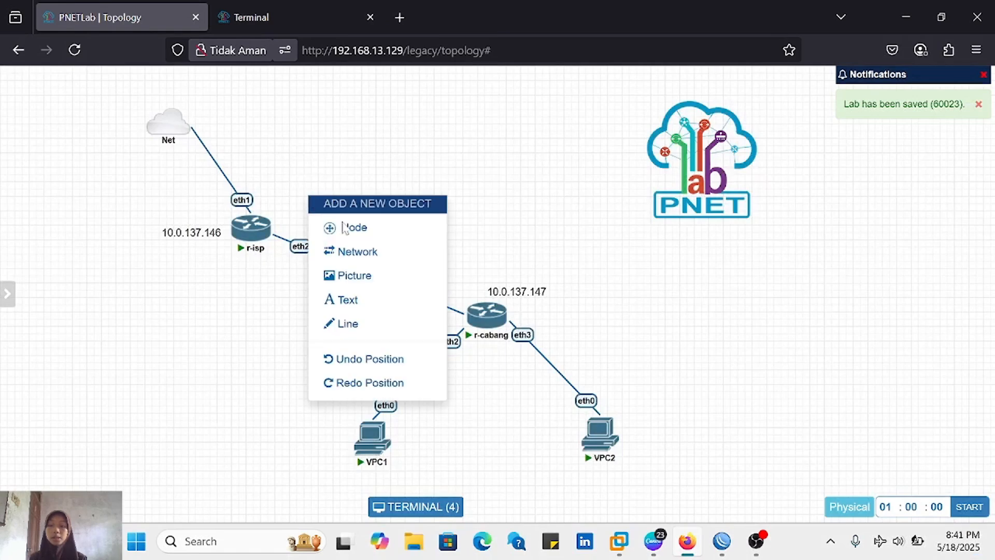
left_click(387, 303)
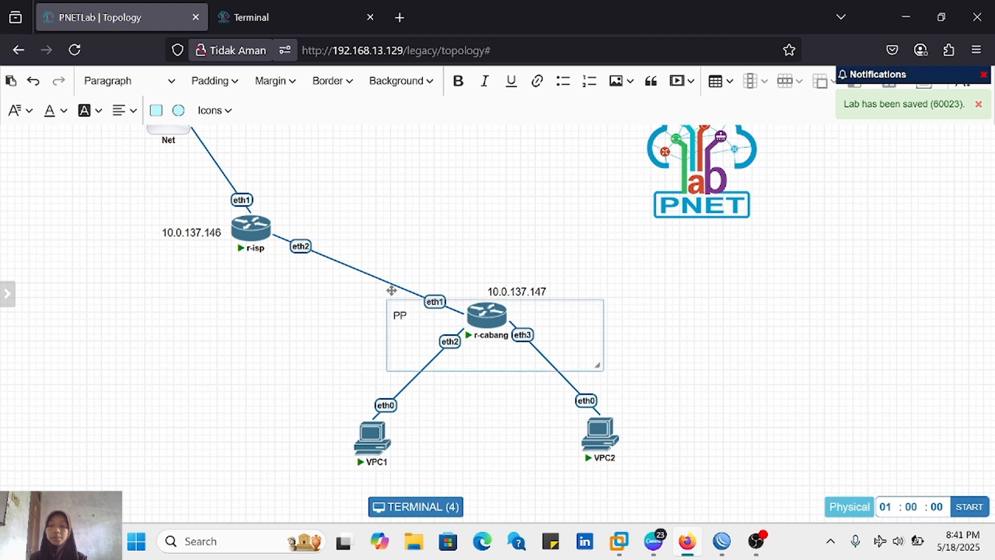
type("PPoE s")
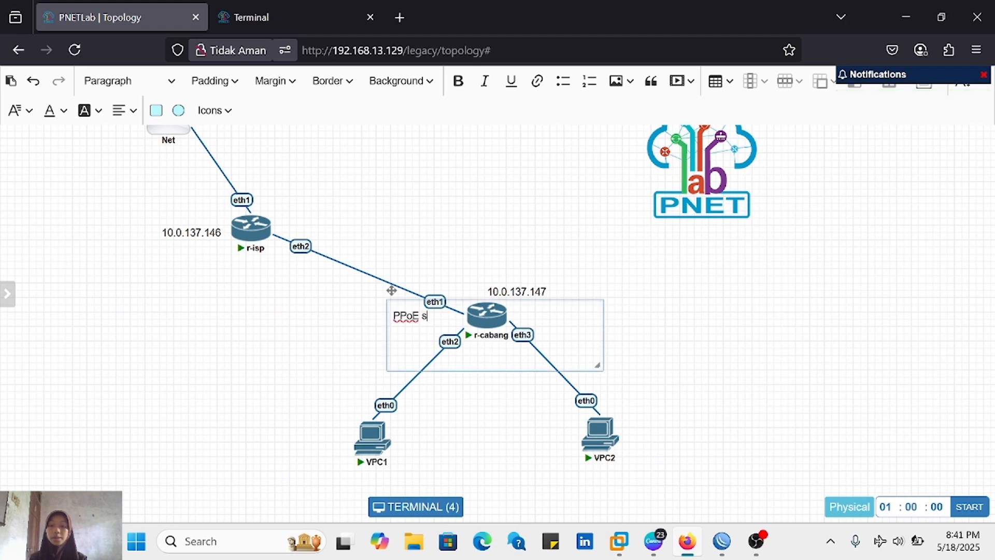
type("erver")
key("ctrl+a")
key("ctrl+c")
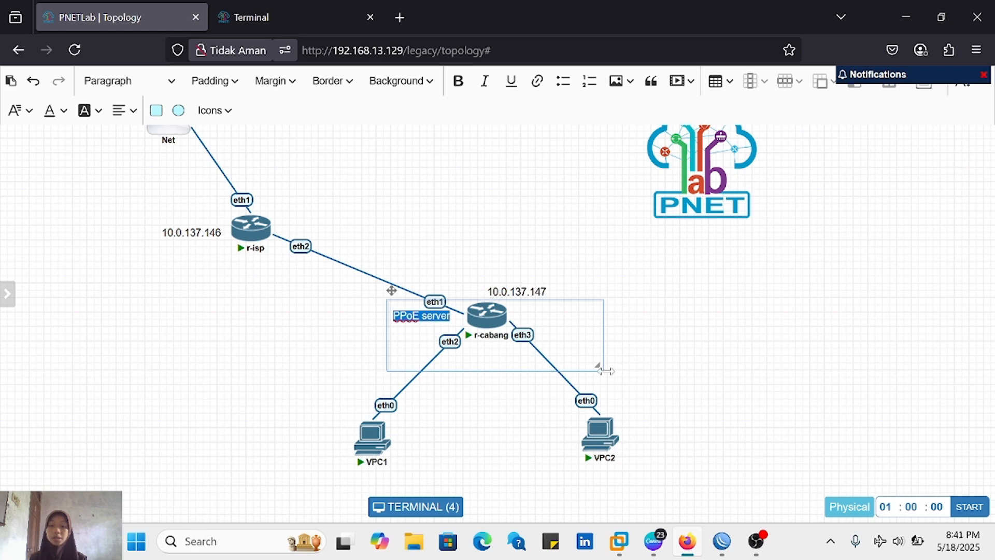
left_click_drag(597, 366, 456, 316)
left_click(365, 337)
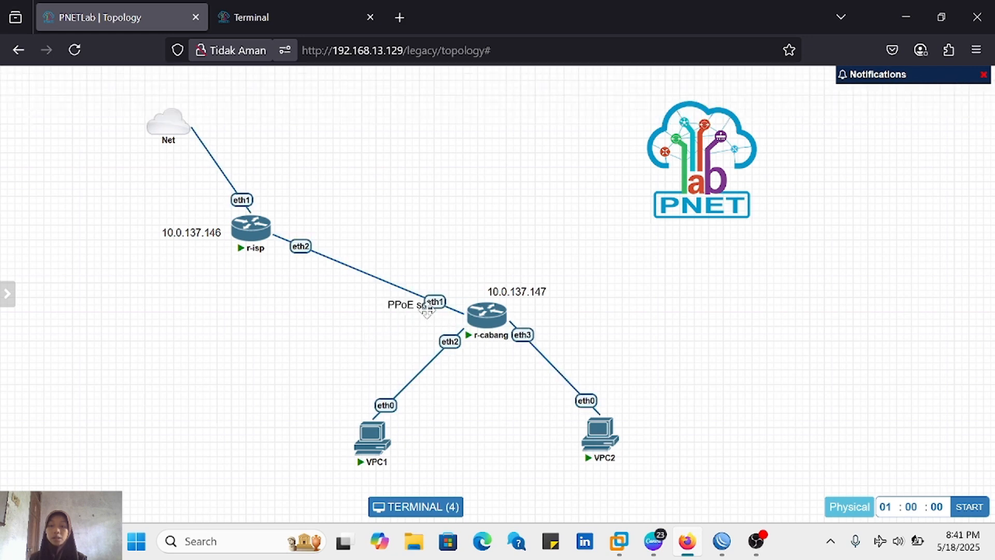
left_click_drag(392, 291, 284, 206)
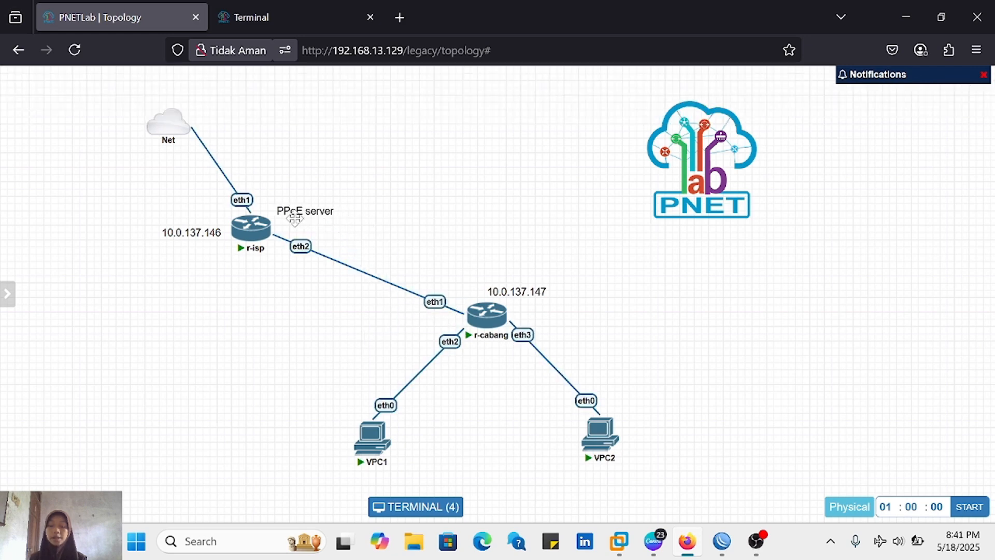
Step: Add a text label "PPPoE client" above the 10.0.137.147 address of r-cabang, reusing the copied server label text
right_click(534, 258)
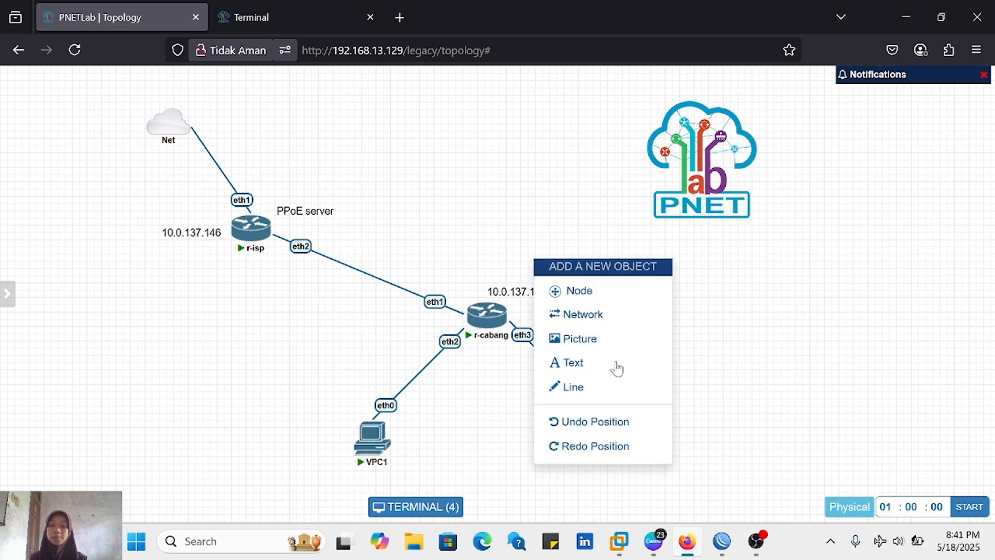
left_click(600, 371)
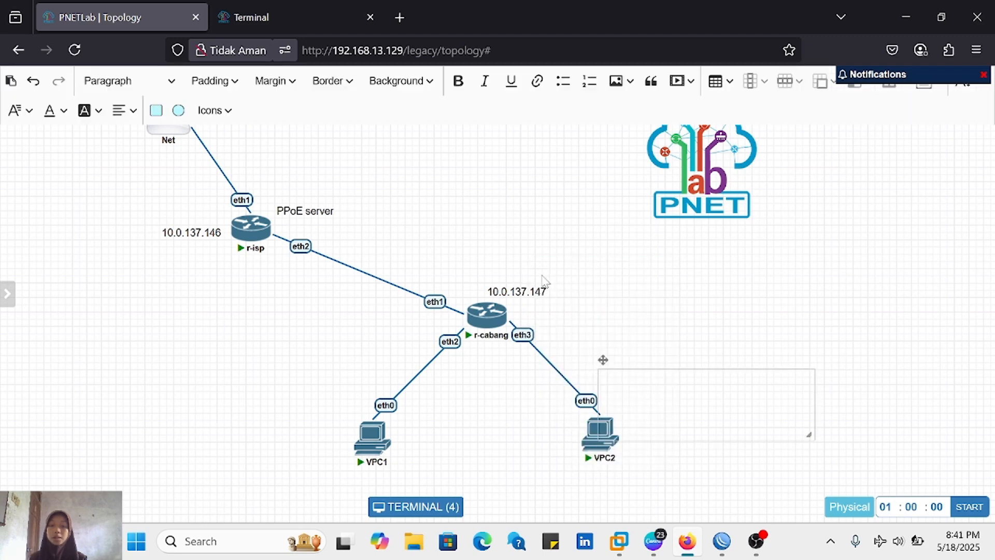
key("ctrl+v")
key("BackSpace")
key("BackSpace")
key("BackSpace")
key("BackSpace")
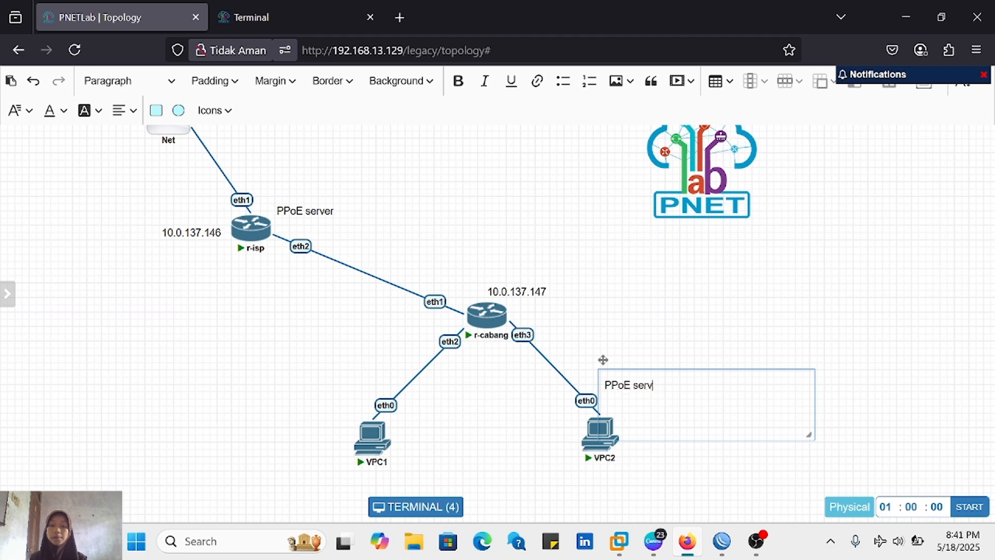
key("BackSpace")
key("BackSpace")
type("clien")
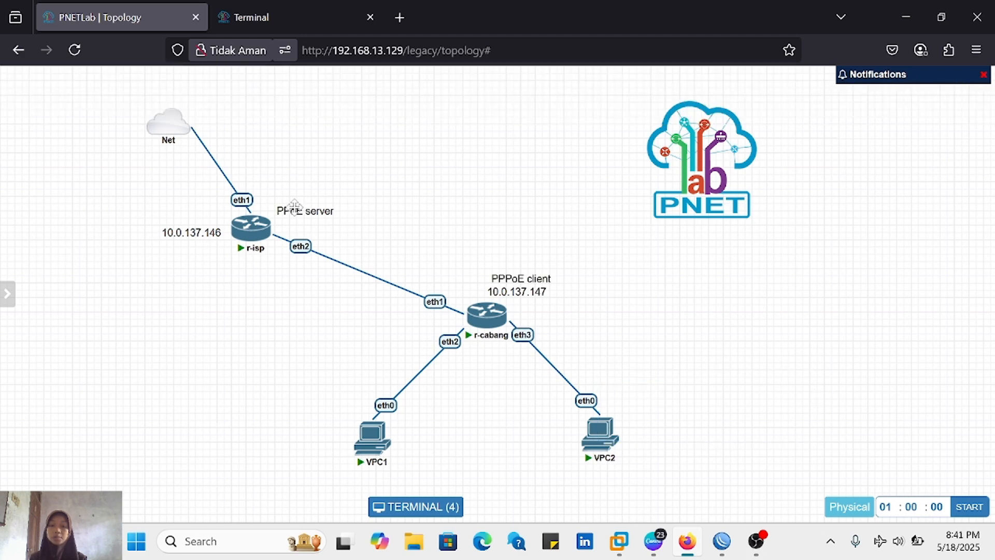
Step: Correct the label beside r-isp to read "PPPoE server"
double_click(296, 209)
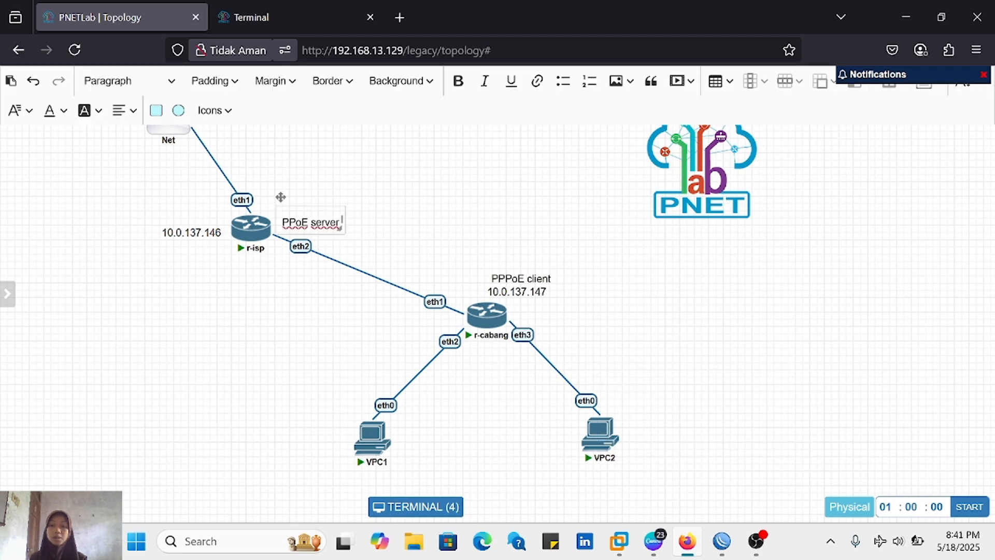
left_click(342, 220)
key("BackSpace")
key("BackSpace")
key("BackSpace")
key("BackSpace")
key("BackSpace")
key("BackSpace")
key("BackSpace")
key("Left")
key("Left")
type("P")
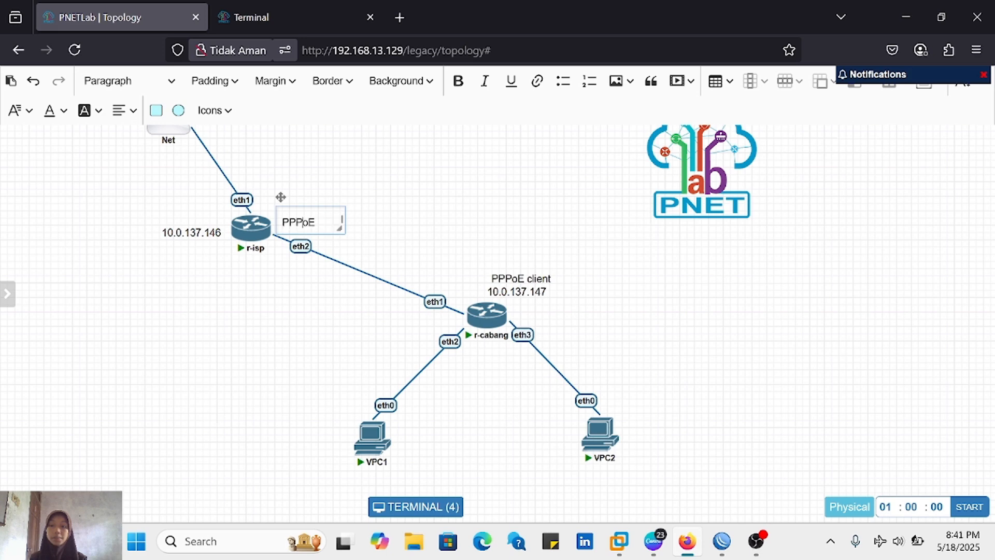
left_click(448, 236)
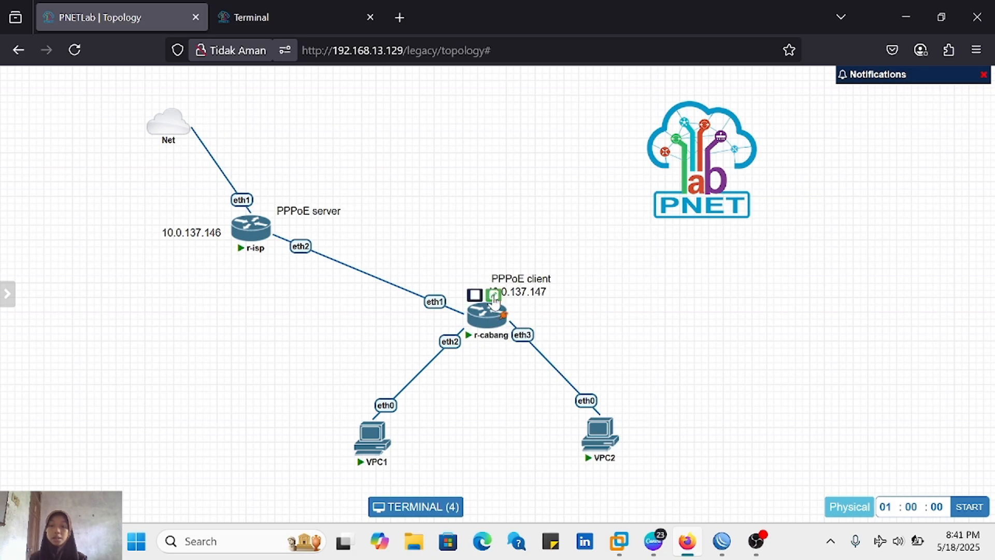
left_click(494, 296)
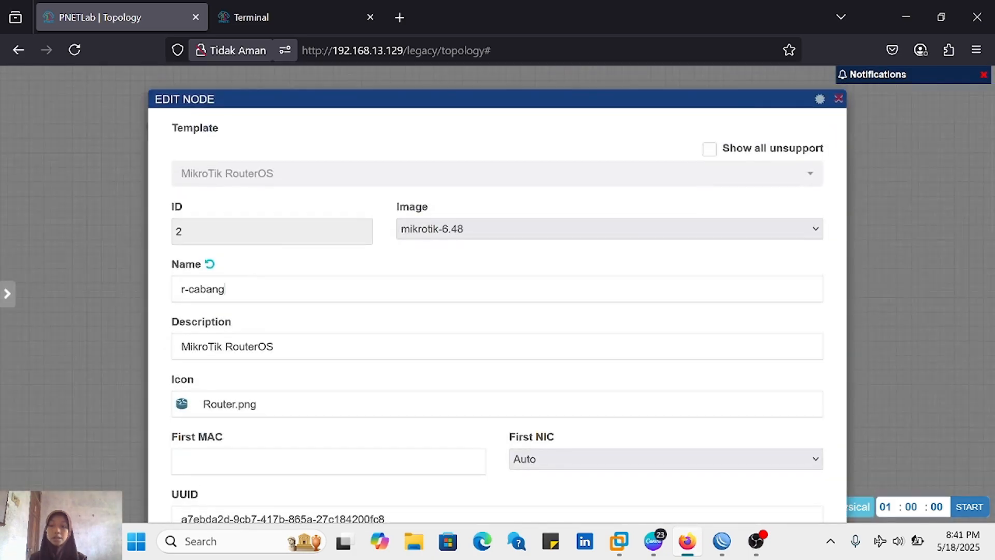
left_click(224, 289)
key("BackSpace")
key("BackSpace")
key("BackSpace")
key("BackSpace")
key("BackSpace")
type("tiara")
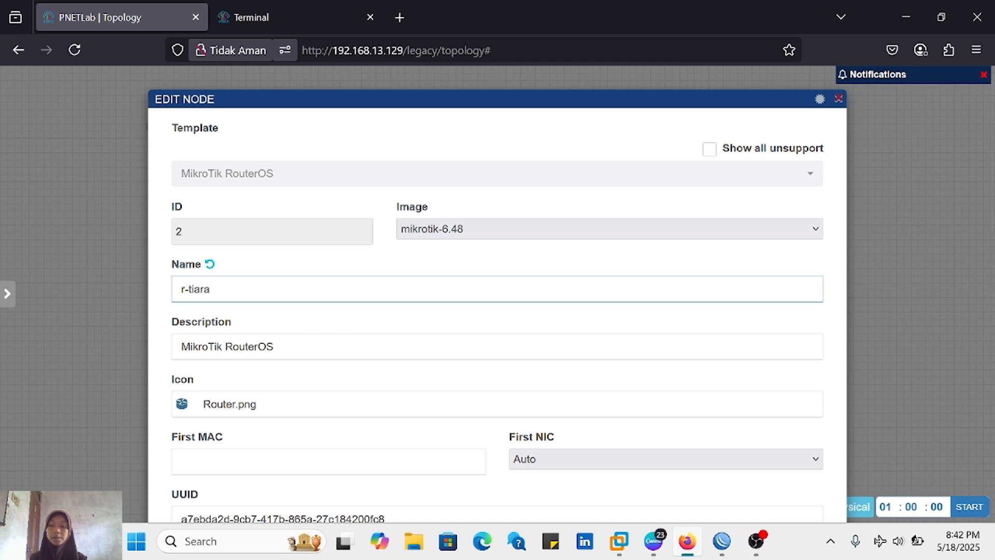
scroll(424, 406, "down", 5)
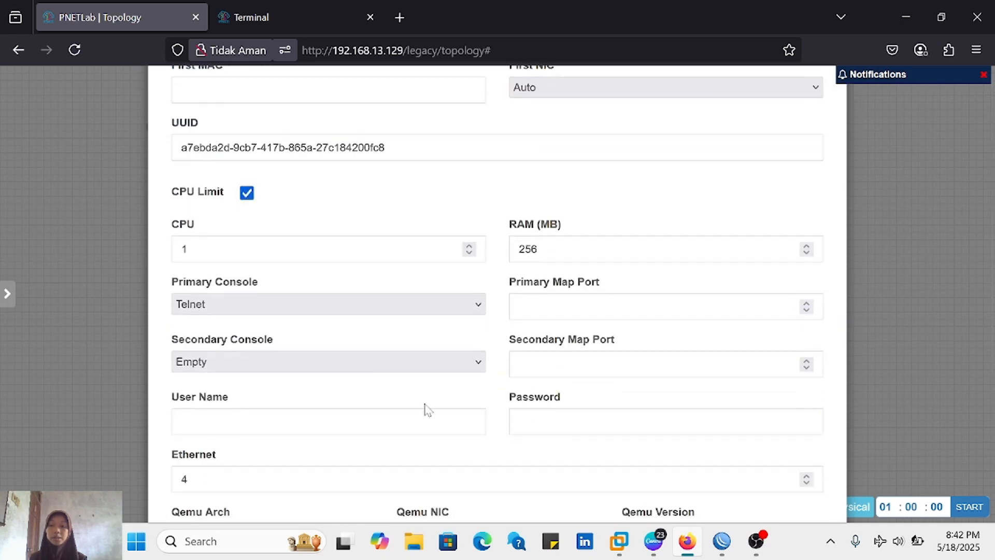
scroll(424, 406, "down", 5)
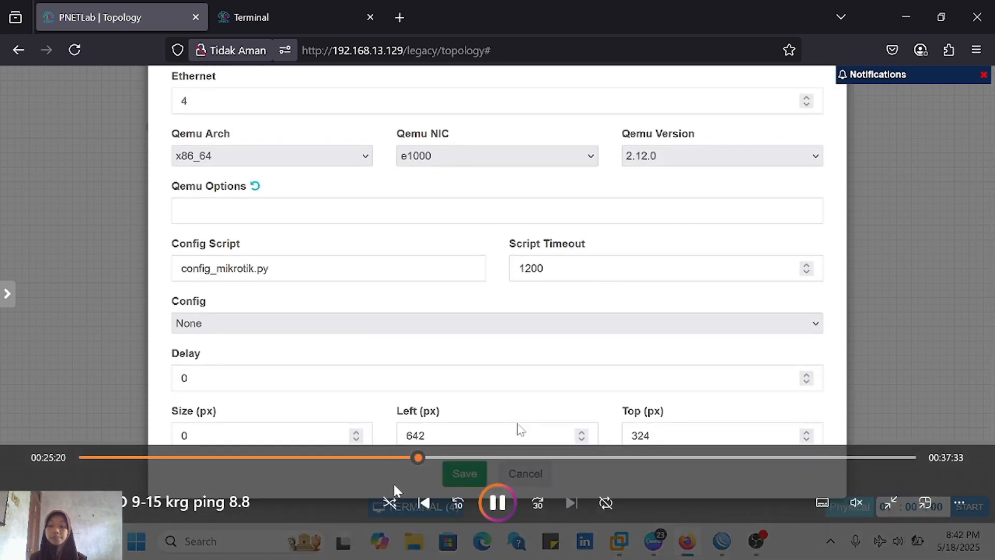
left_click(455, 509)
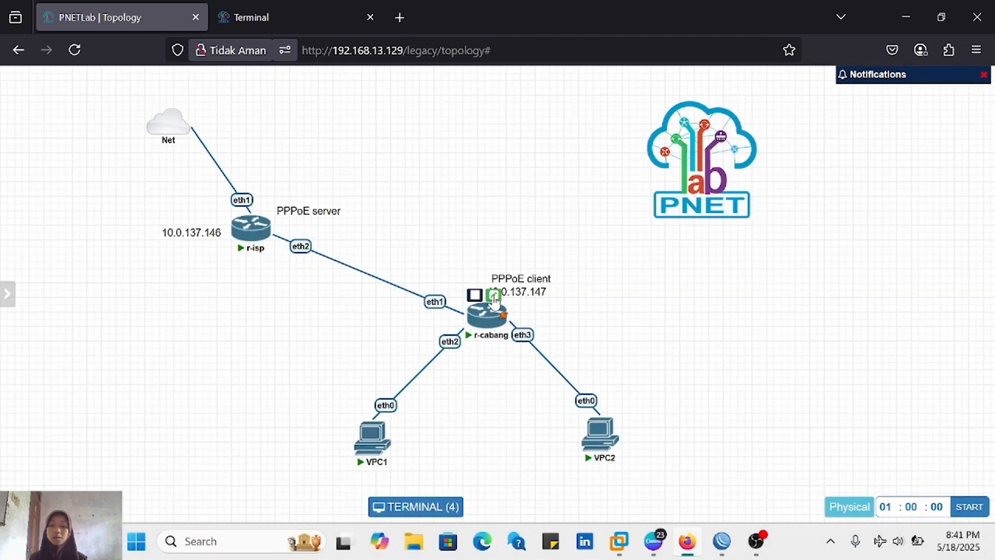
Step: Rename the r-cabang router to "r-" followed by the lab owner's first name and save the node
left_click(493, 295)
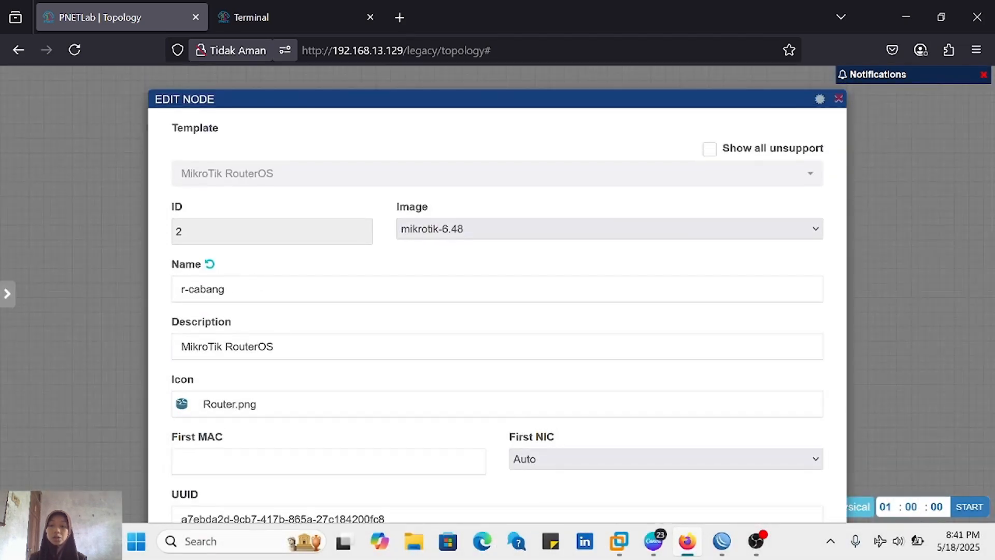
left_click(228, 289)
key("BackSpace")
key("BackSpace")
key("BackSpace")
key("BackSpace")
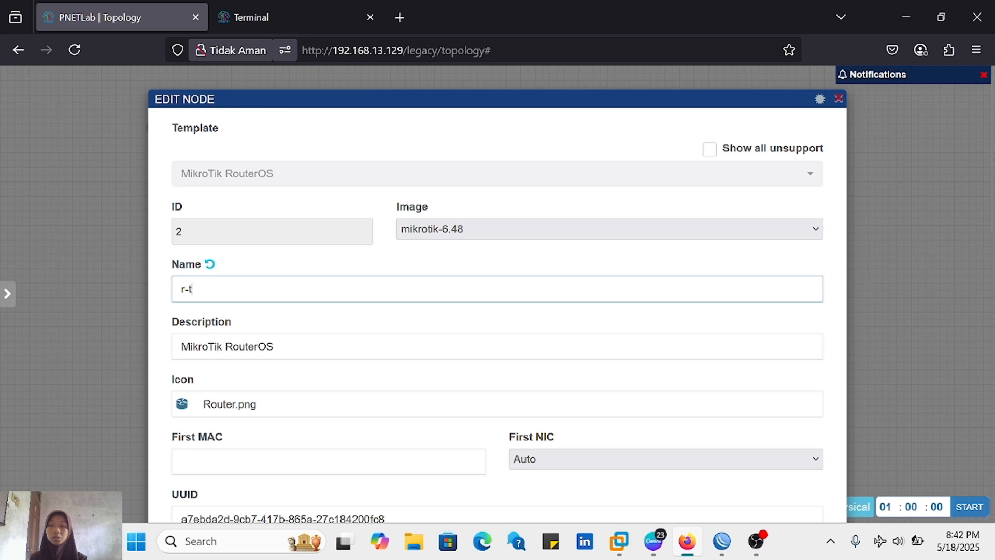
type("tiara")
scroll(349, 340, "down", 10)
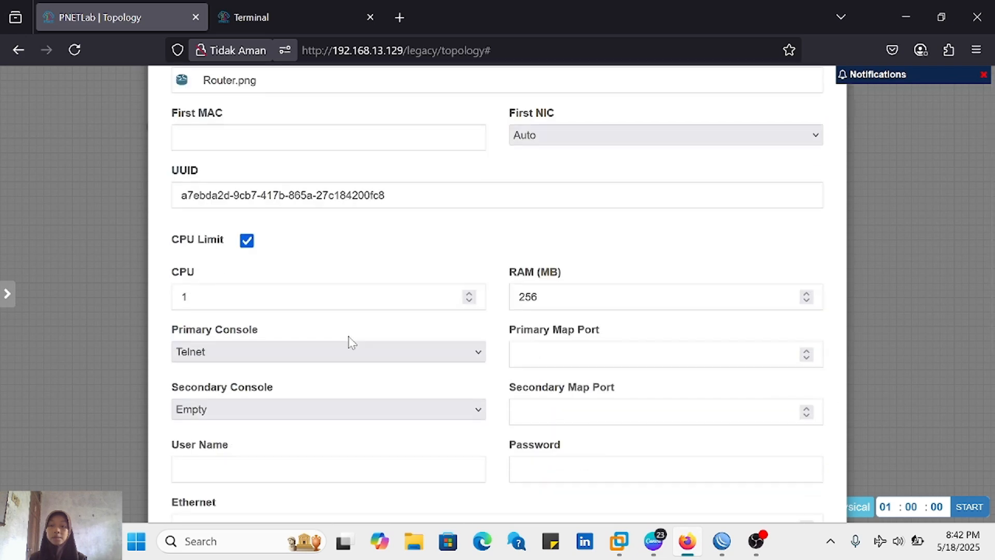
left_click(465, 473)
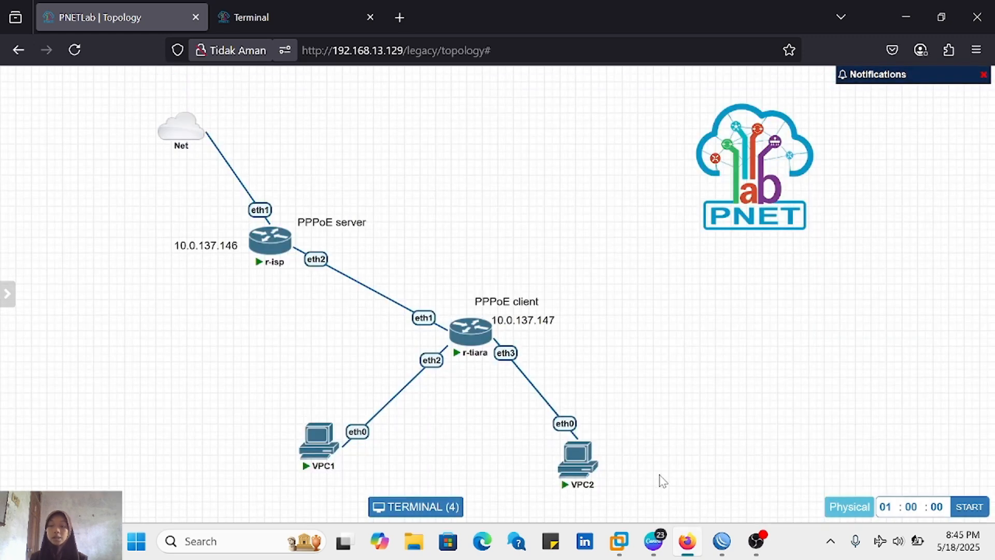
Step: Move the VPC2 node slightly closer to VPC1's level in the topology and open the console of the r-isp router
left_click_drag(581, 472, 591, 463)
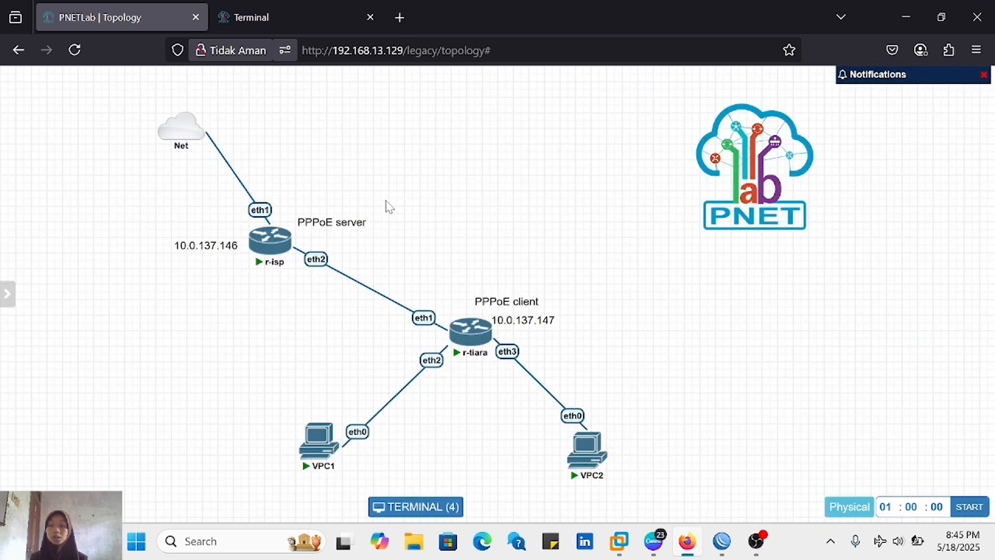
left_click(274, 249)
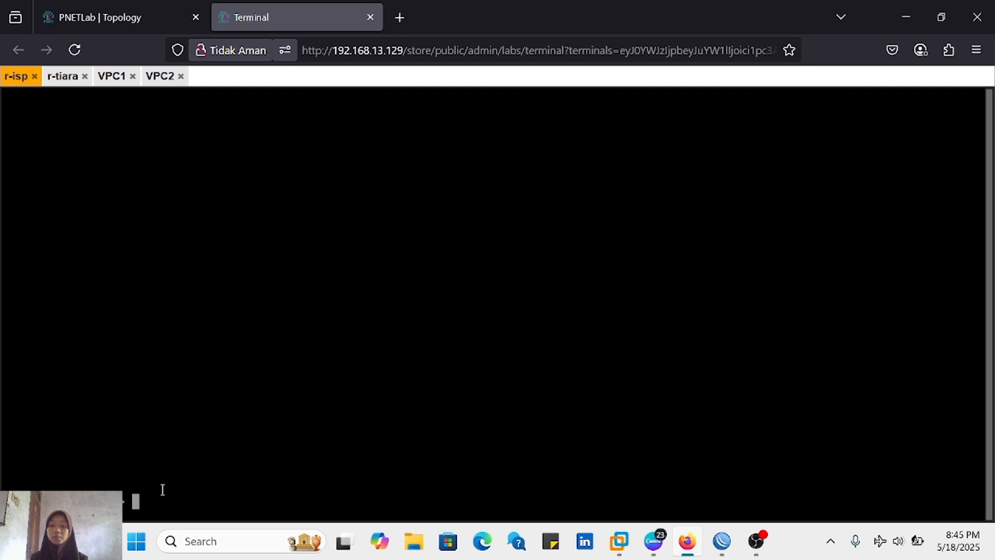
Step: Set the r-isp router's system identity name to r-isp and print the identity
type("system identity")
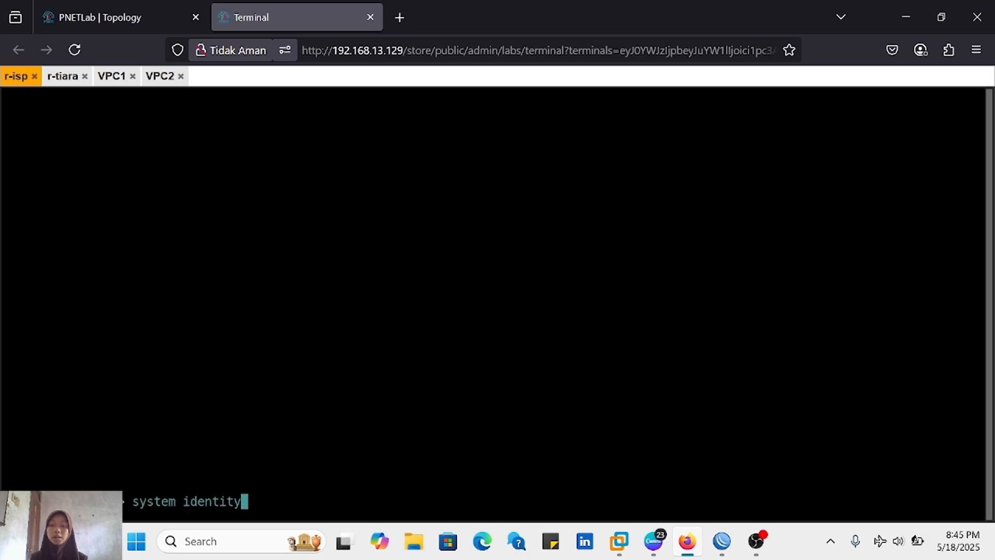
key("Return")
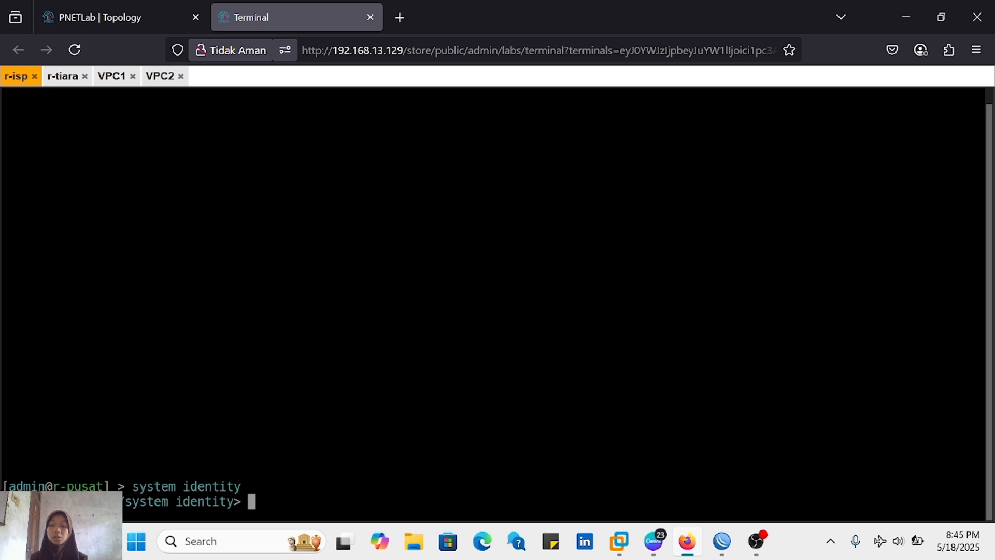
type("set name")
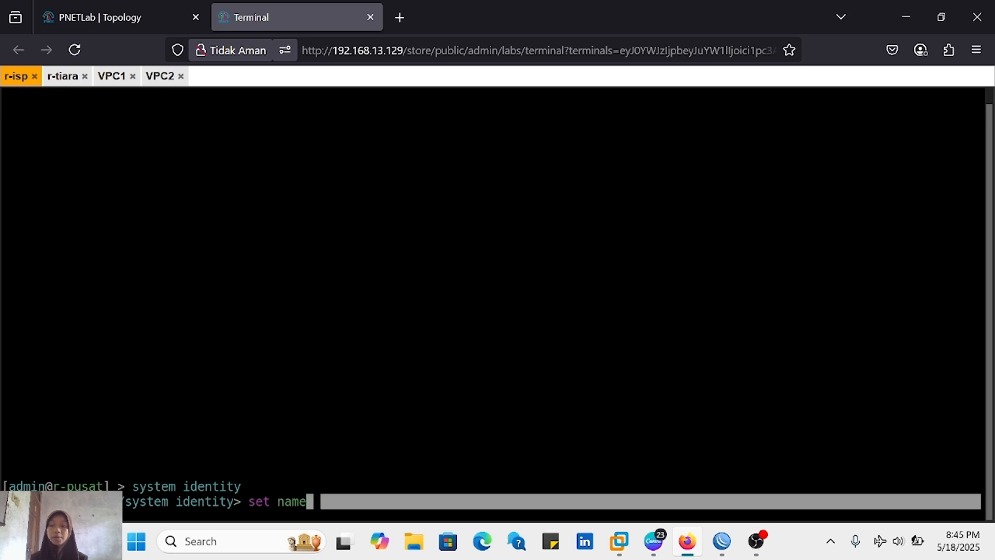
type("=r-isp")
key("Return")
type("set")
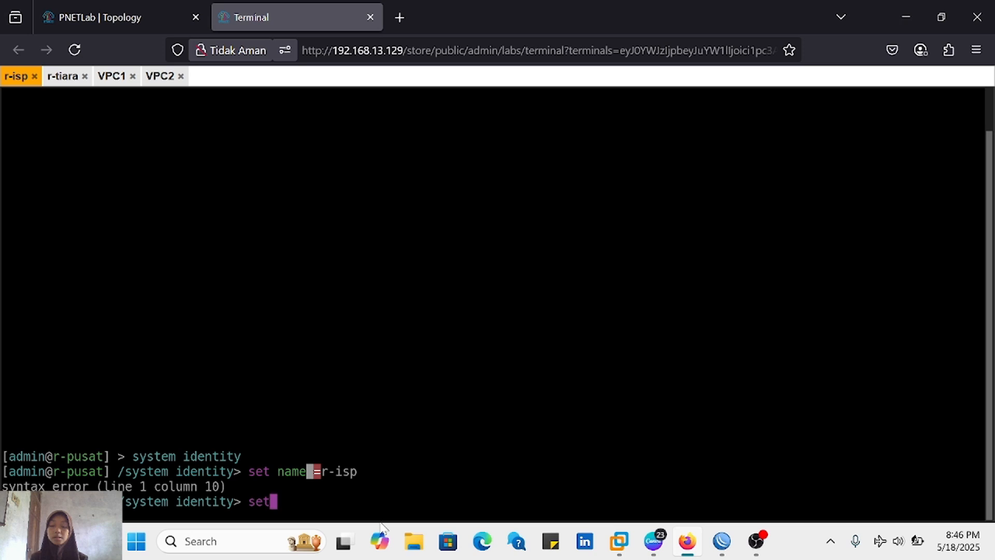
type(" name=r-")
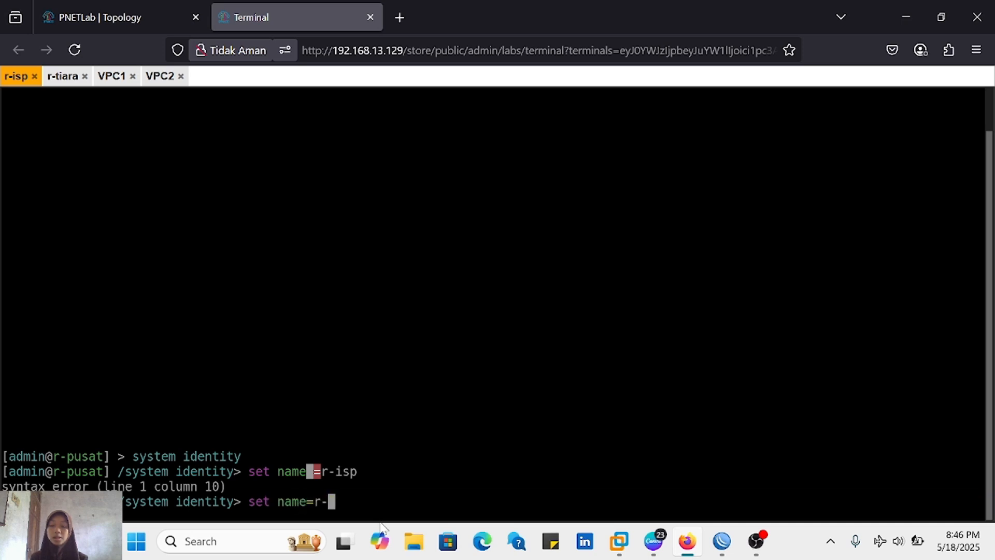
type("isp")
key("Return")
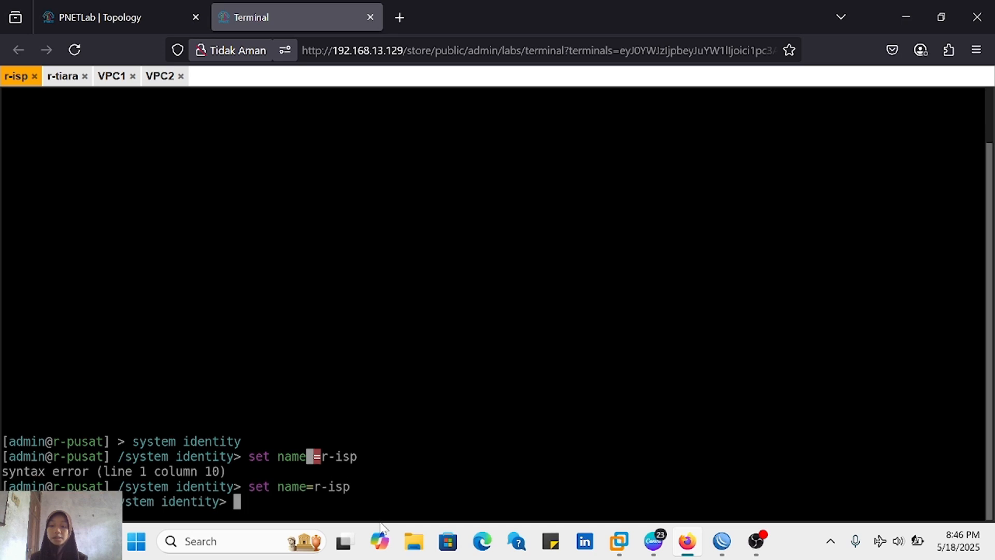
type("print")
key("Return")
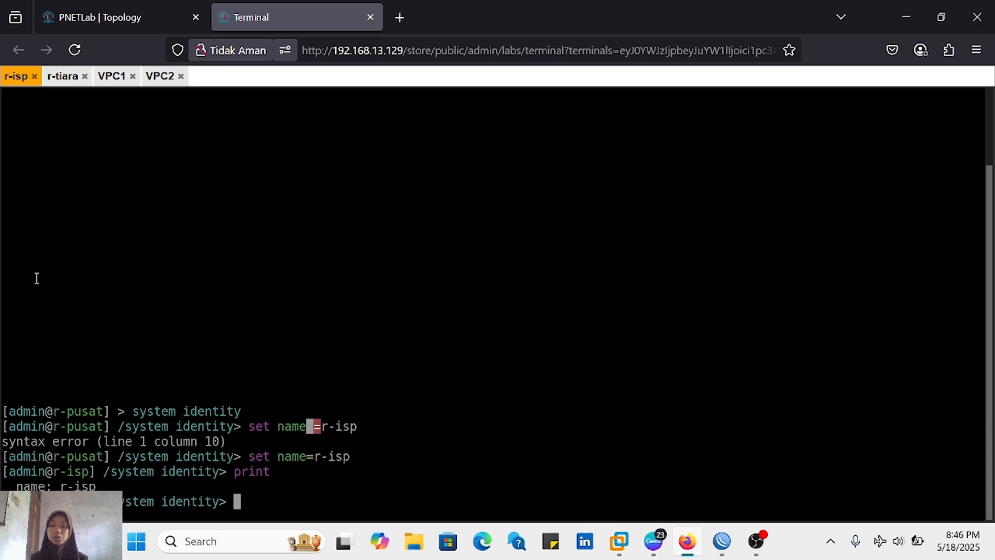
Step: In the PPPoE client router's terminal, set the system identity name to "r-" followed by the lab owner's first name
left_click(59, 76)
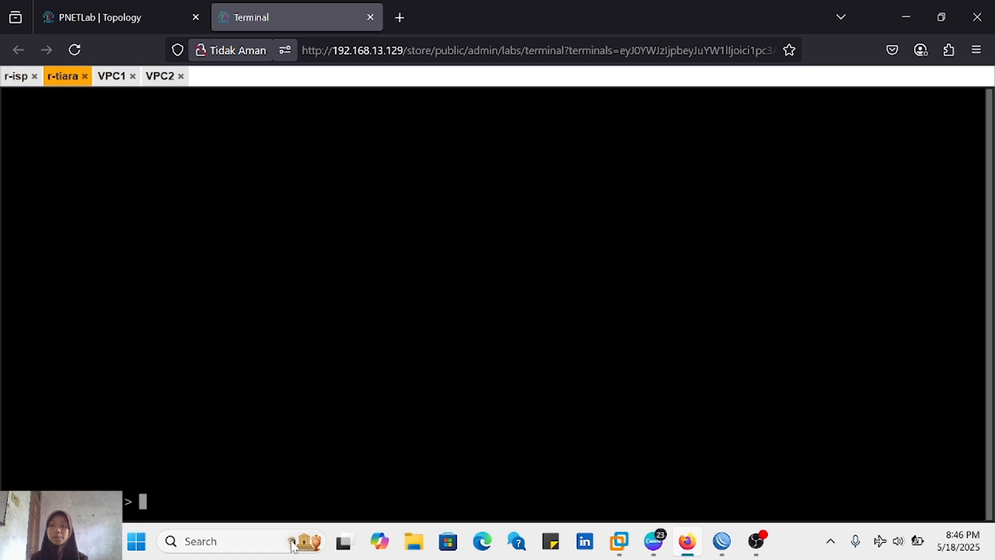
type("syst")
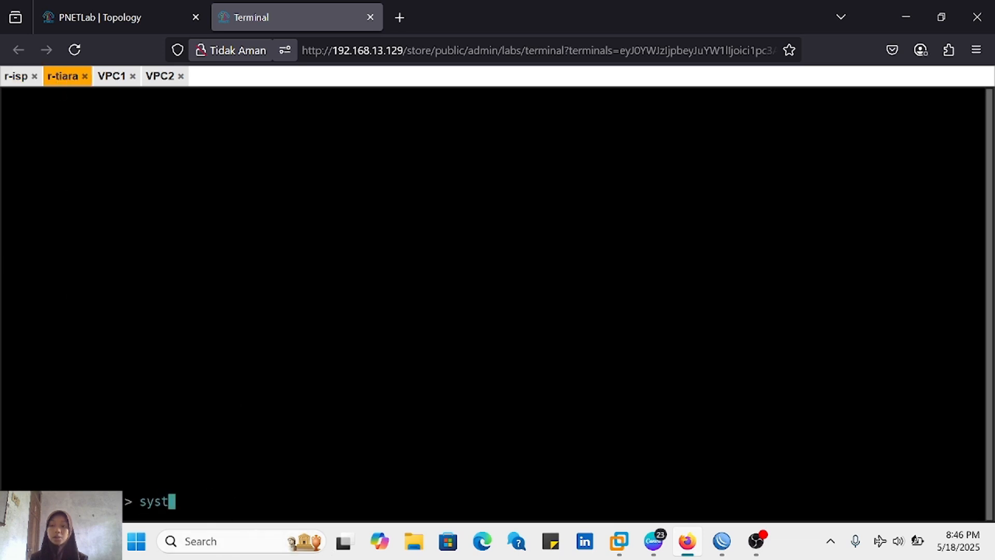
type("em identity")
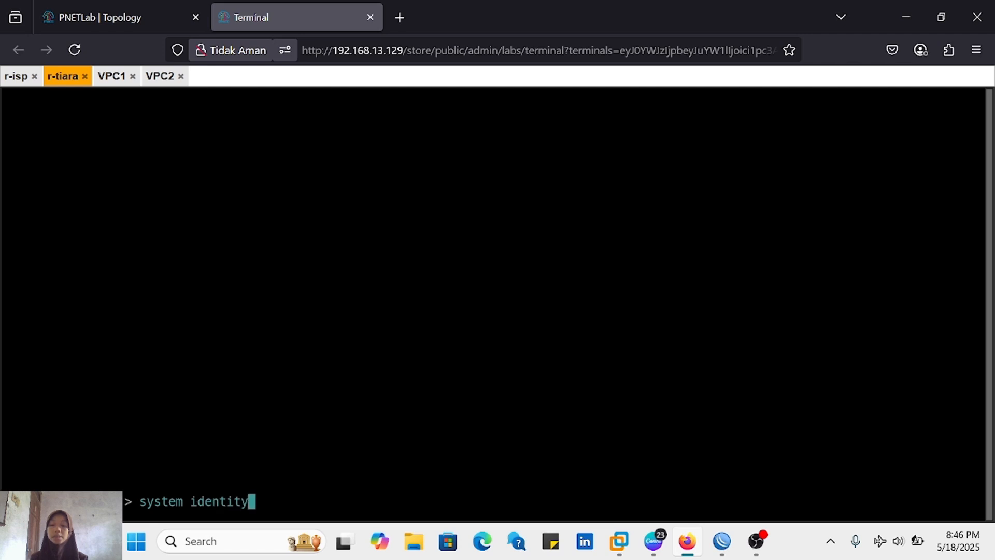
key("Return")
type("set name")
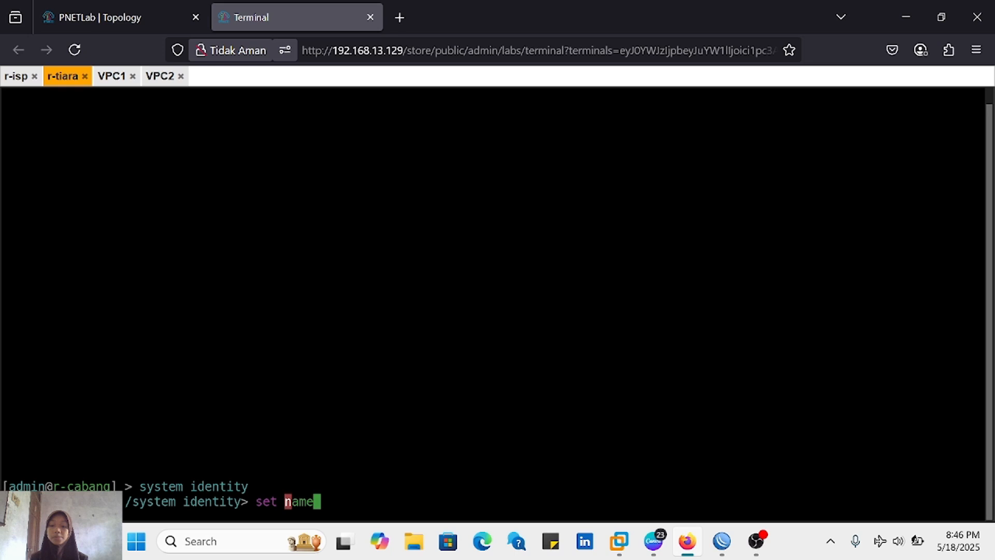
type("=r-tiara")
key("Return")
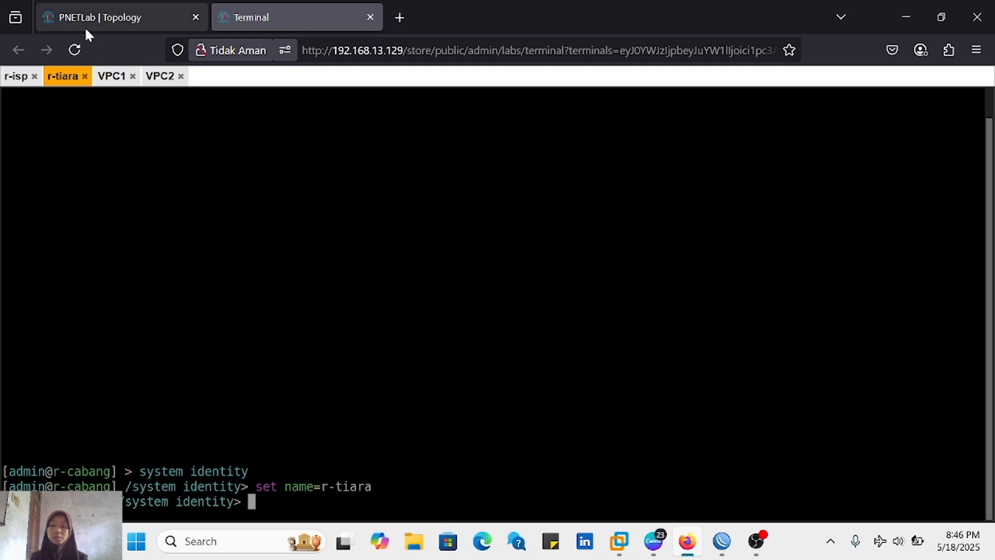
Step: Print the IP addresses of r-isp from the root menu and compare them with the topology diagram
left_click(17, 78)
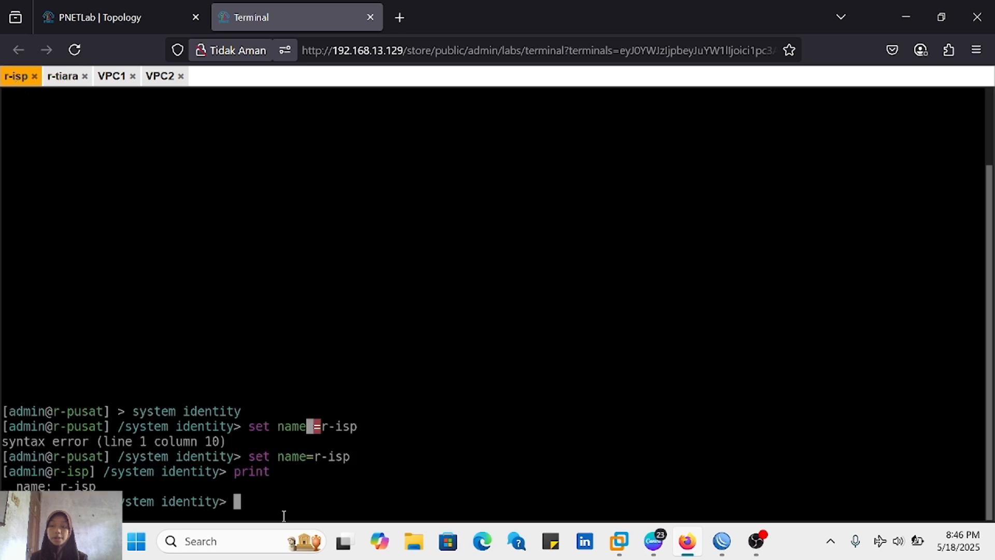
type("/")
key("Return")
type("ip add")
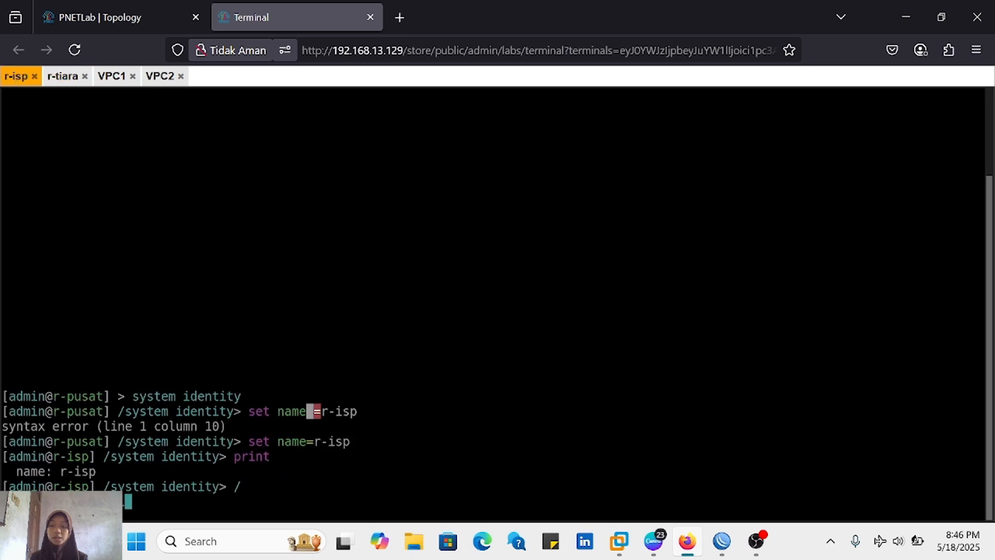
type("ress")
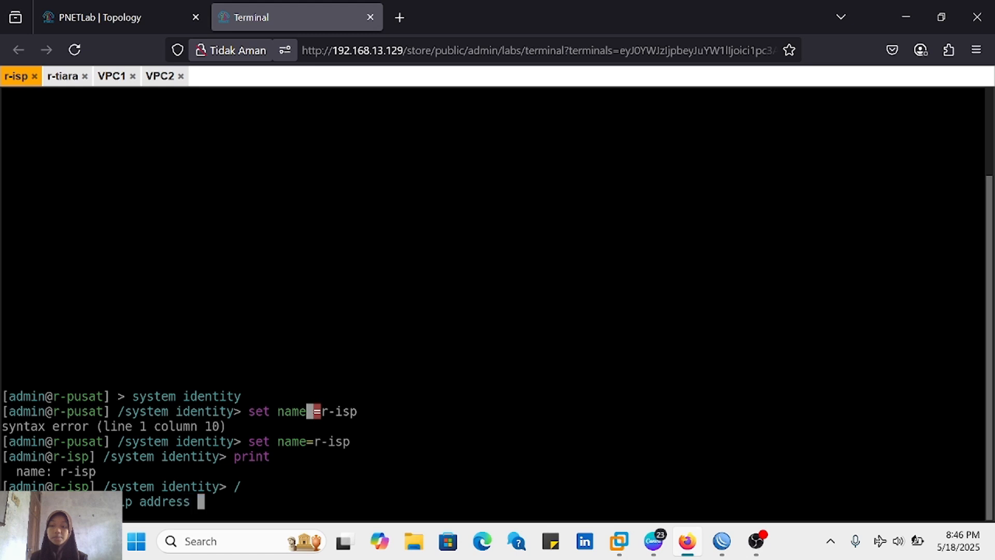
type(" print")
key("Return")
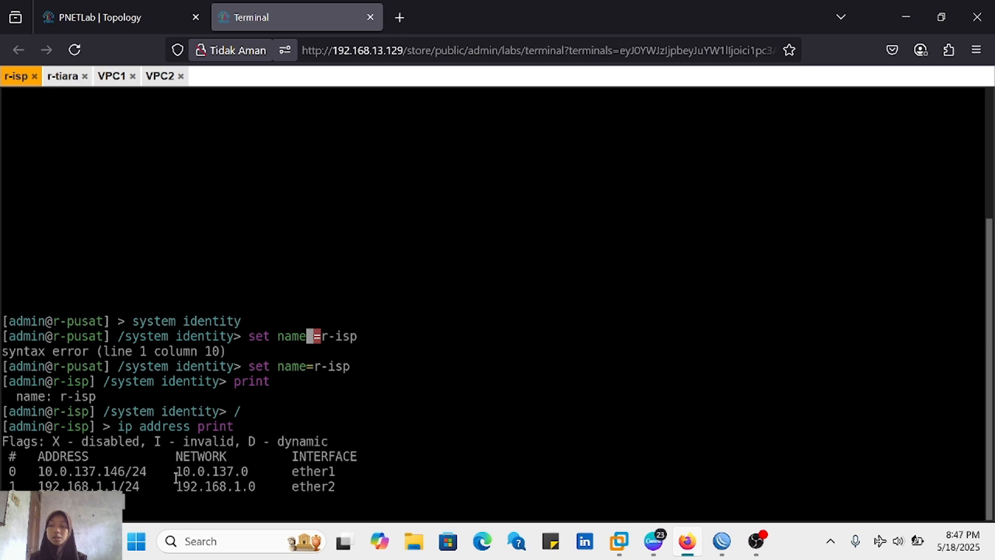
left_click(129, 23)
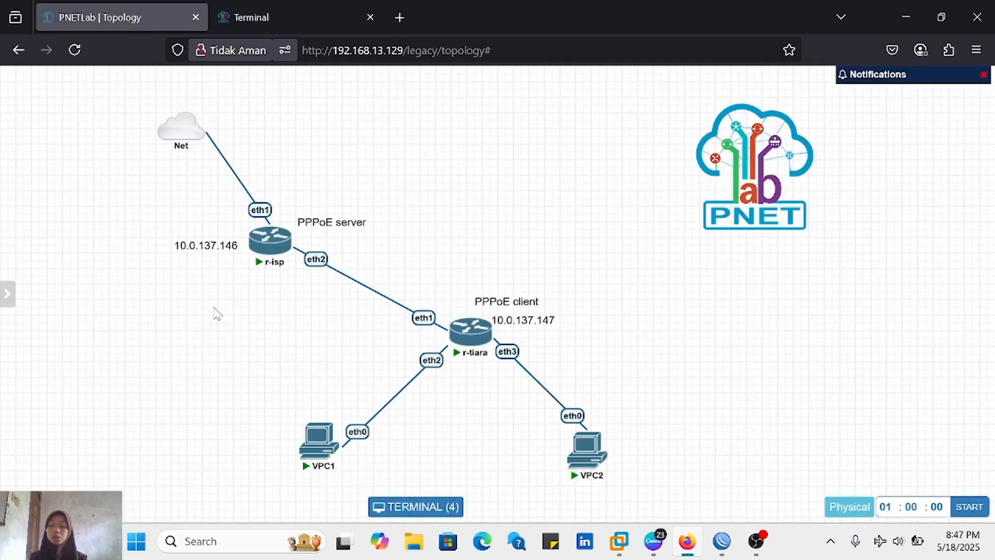
left_click(297, 1)
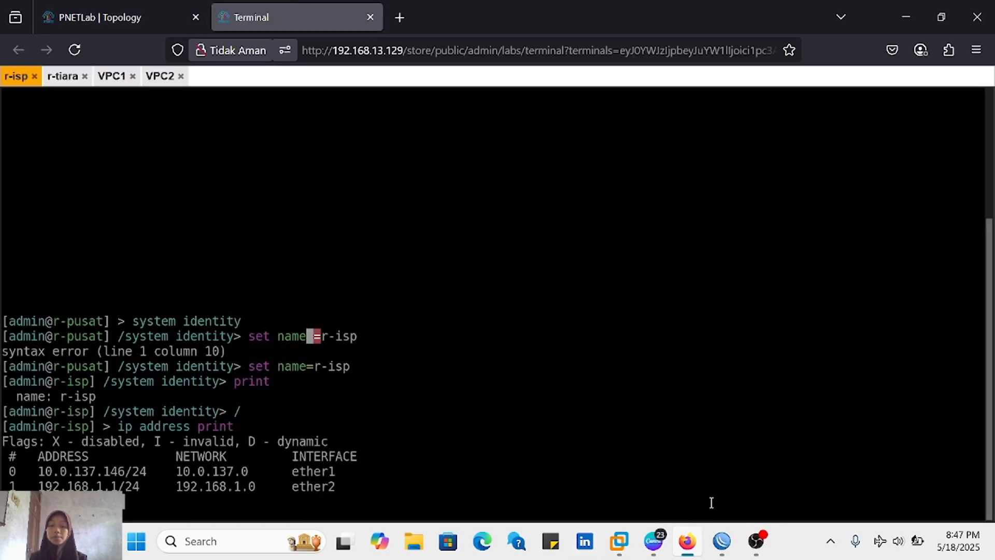
Step: Switch to the WinBox session of r-isp and disable its L2TP server and PPTP server
mouse_move(721, 540)
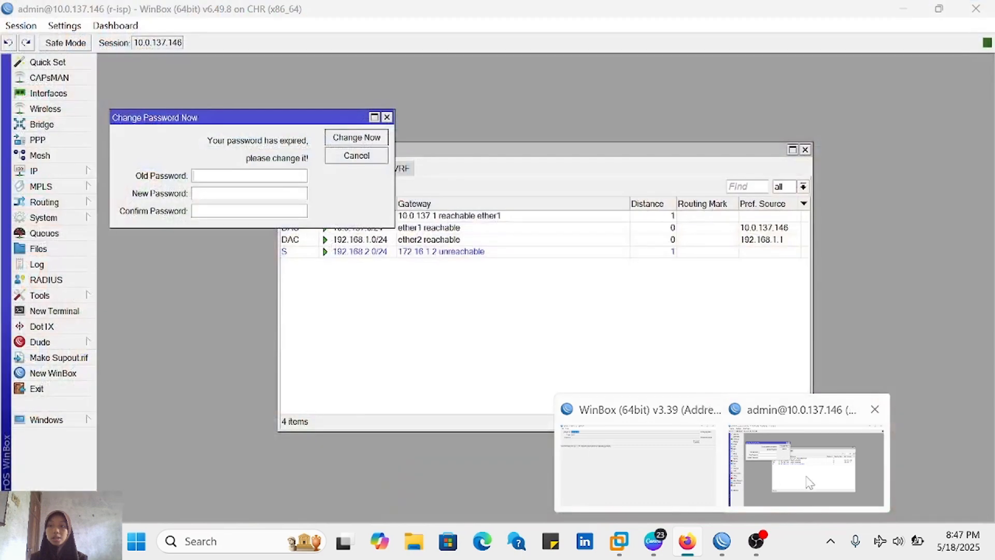
left_click(809, 483)
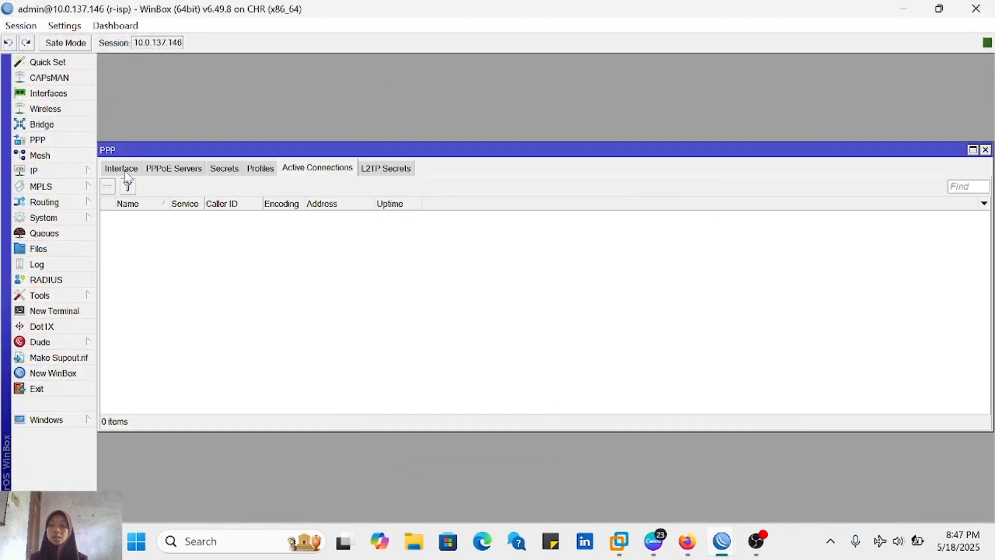
left_click(124, 170)
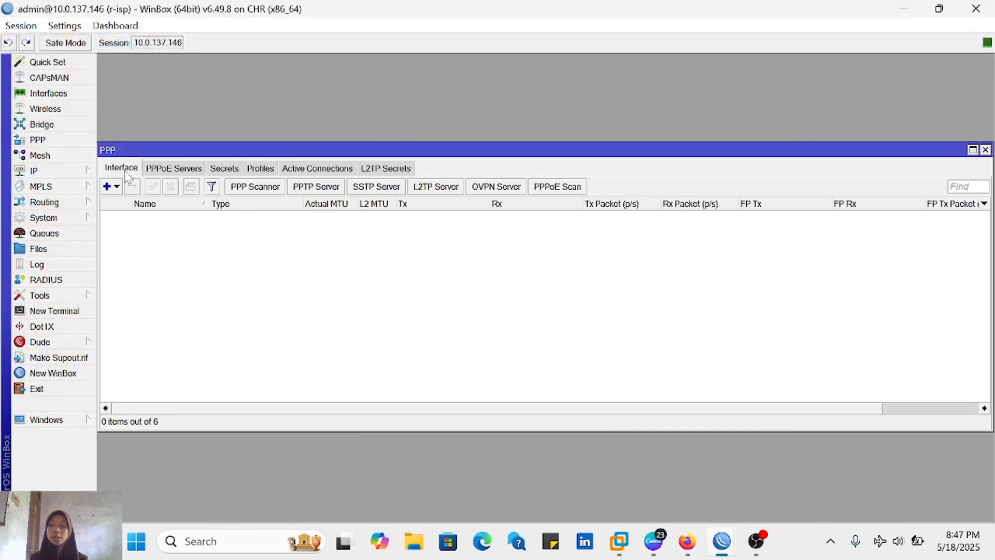
left_click(438, 188)
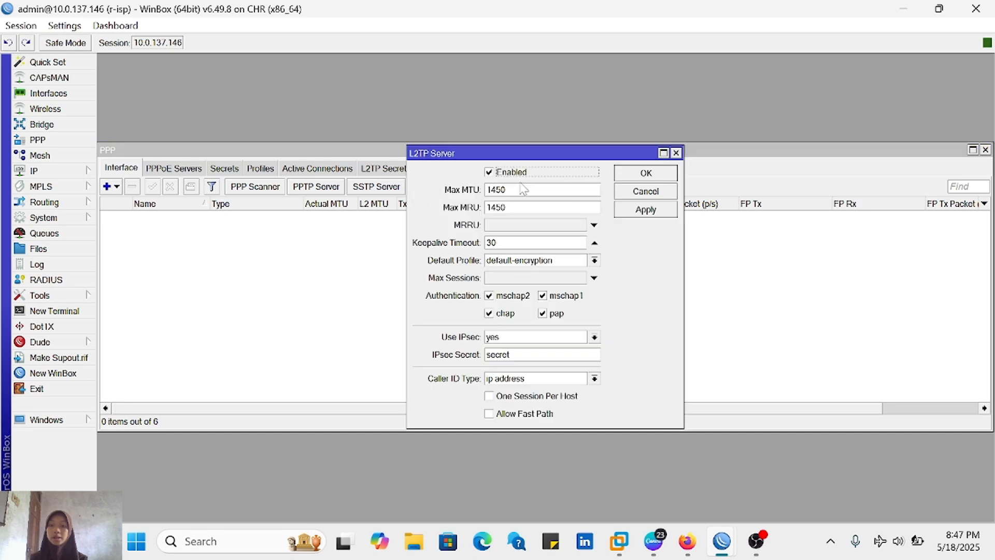
left_click(488, 172)
left_click(662, 211)
left_click(650, 177)
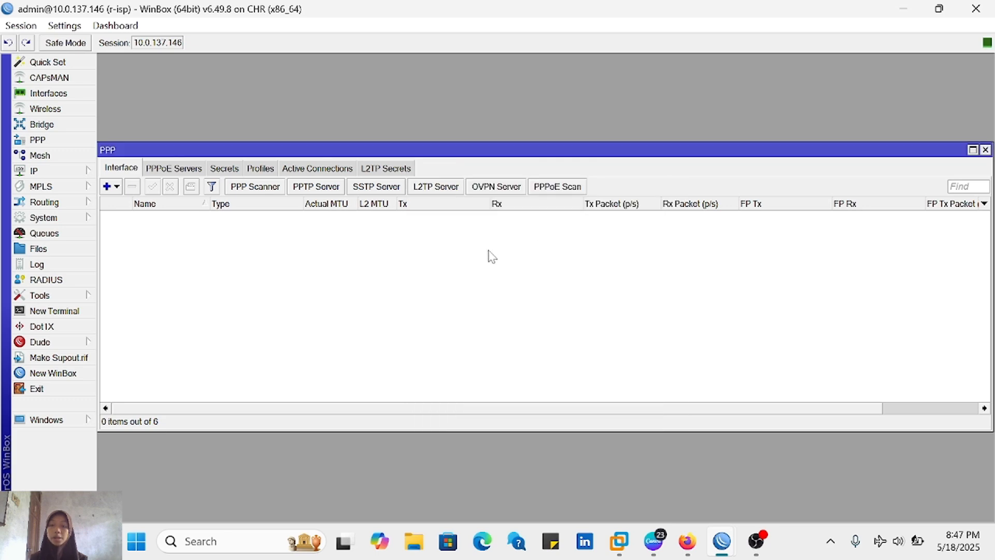
left_click(320, 192)
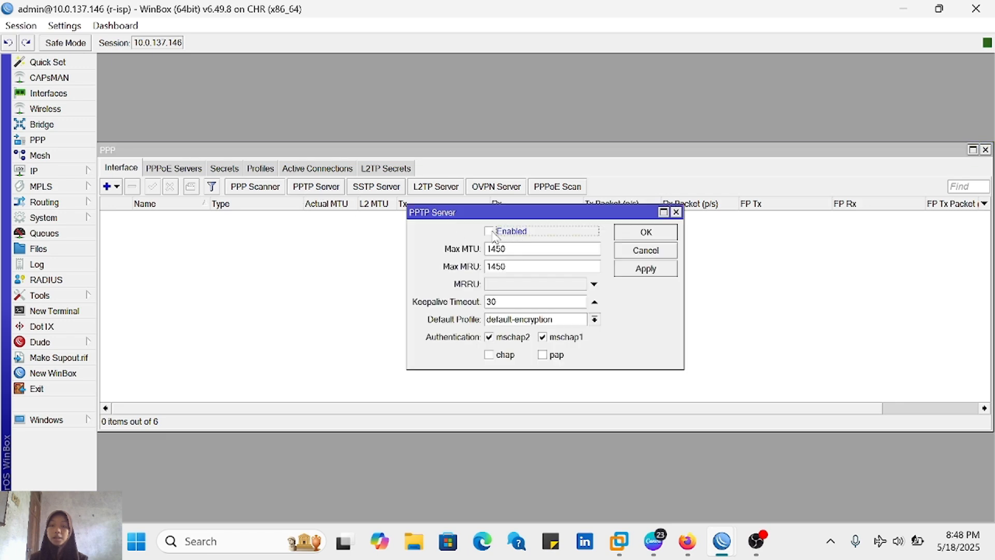
left_click(647, 234)
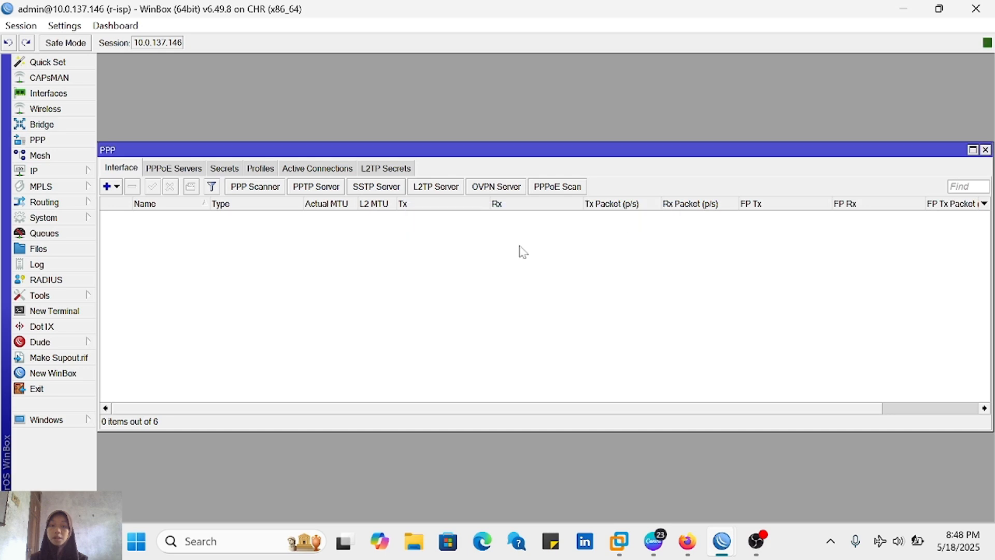
Step: Delete the existing L2TP user entry from the PPP secrets of r-isp
left_click(236, 170)
left_click(163, 217)
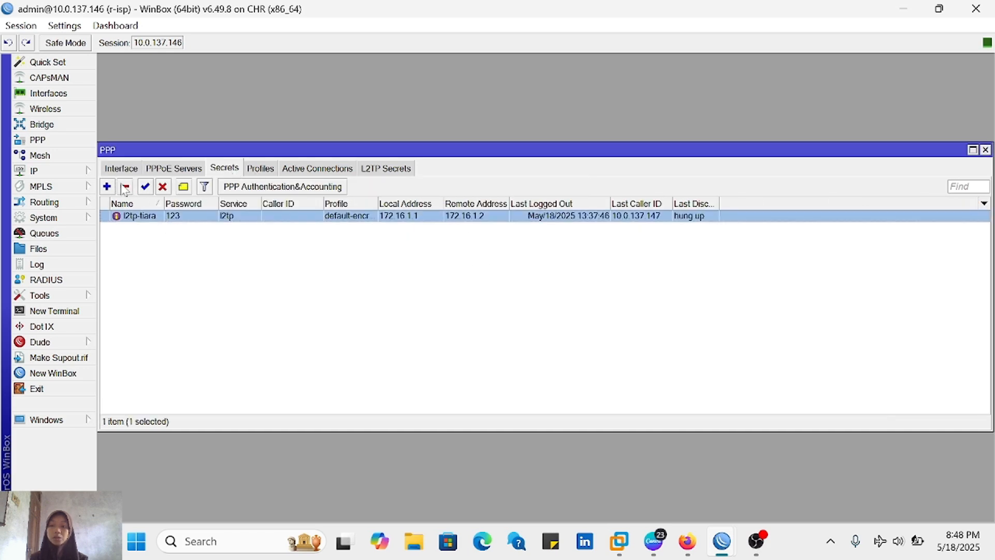
left_click(125, 187)
Step: Switch to the PPPoE client router's terminal in the browser and print its IP addresses from the root menu
key("alt+Tab")
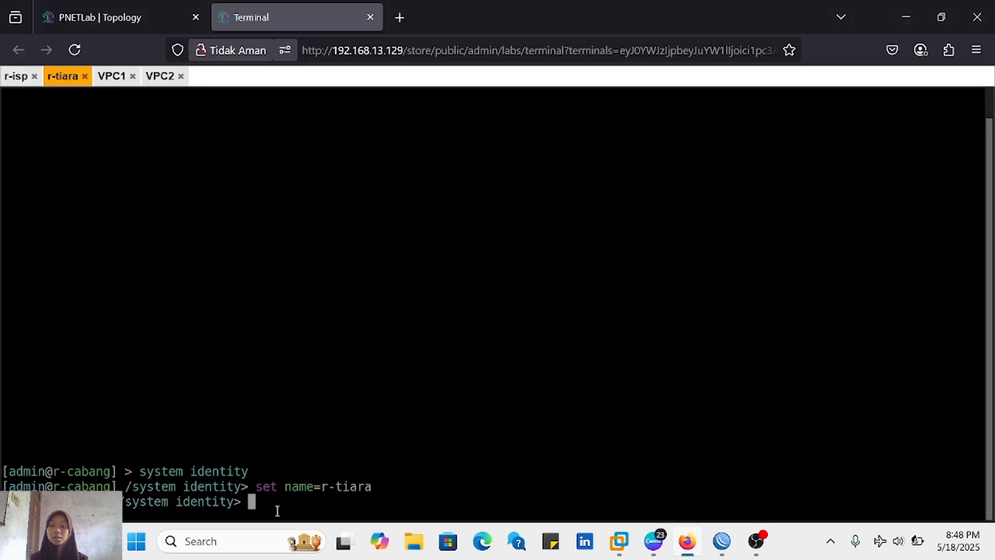
type("/")
key("Return")
type("ip ad")
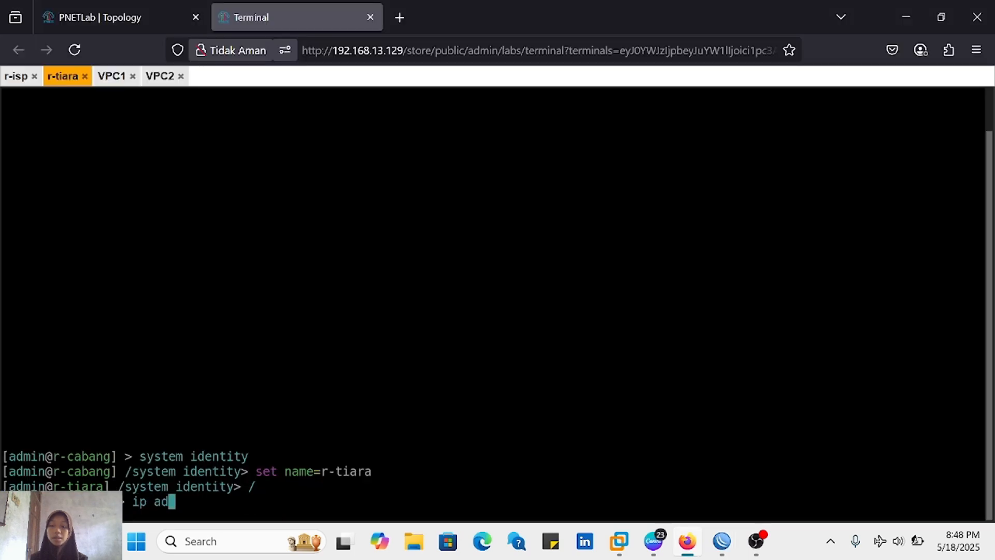
type("dress print")
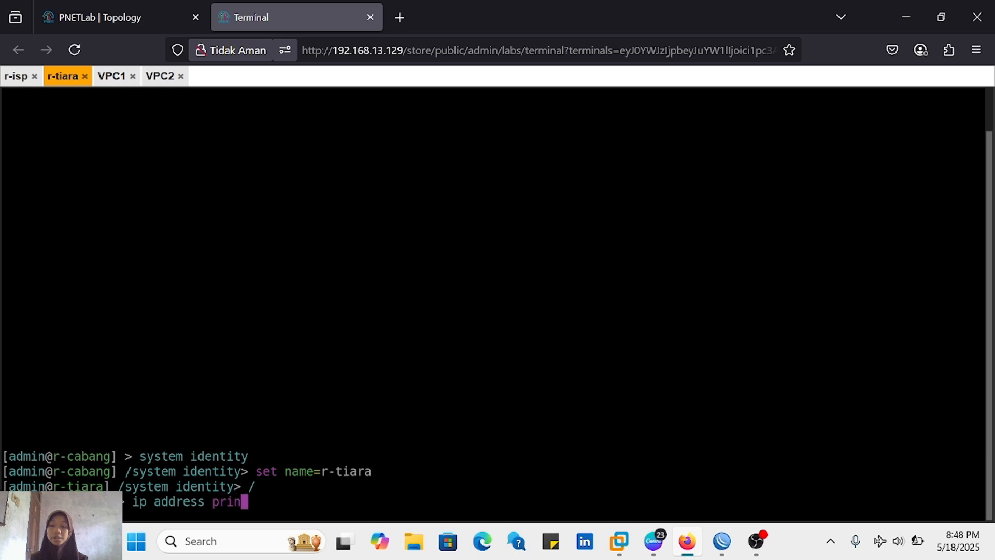
key("Return")
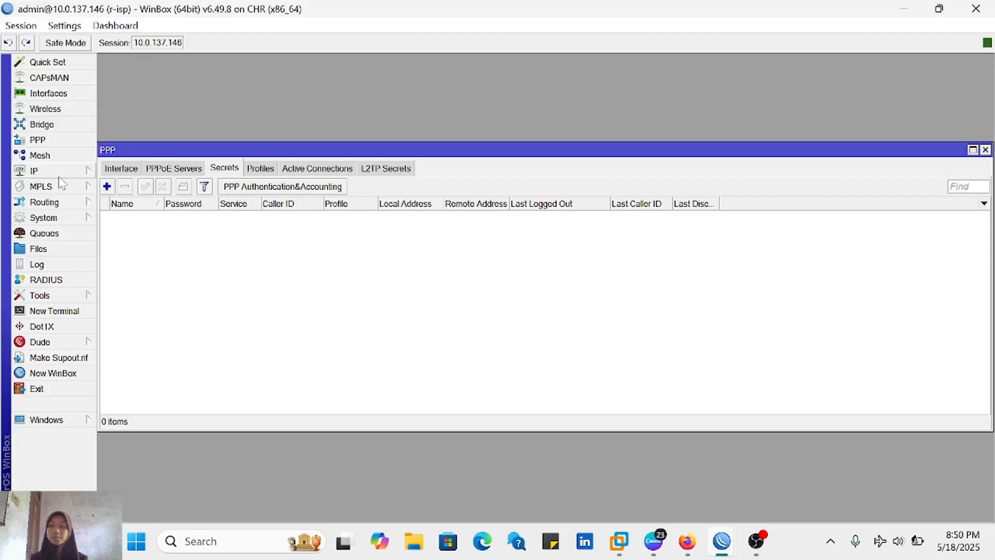
Step: In the WinBox session of r-isp, remove the 192.168.1.1/24 address from ether2
left_click(34, 171)
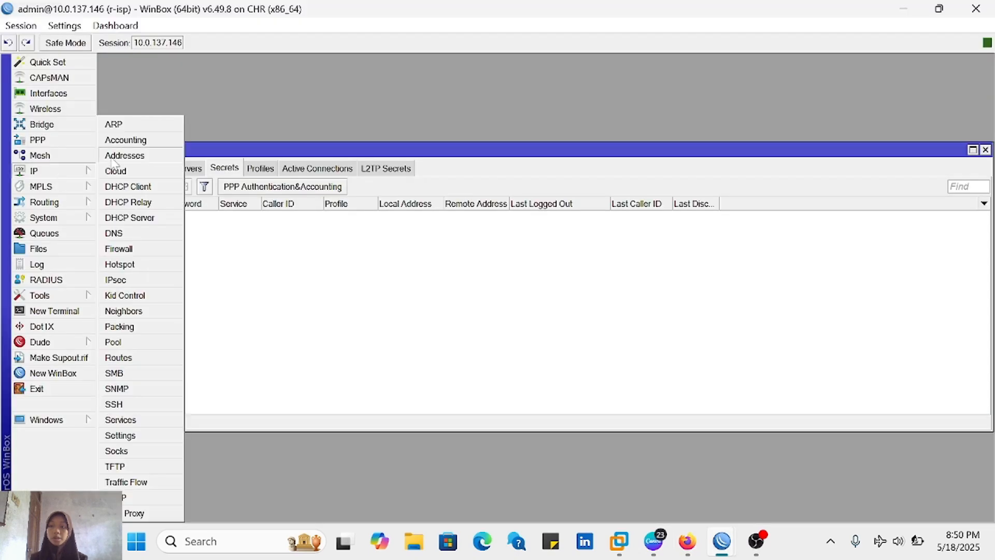
left_click(119, 154)
left_click(555, 219)
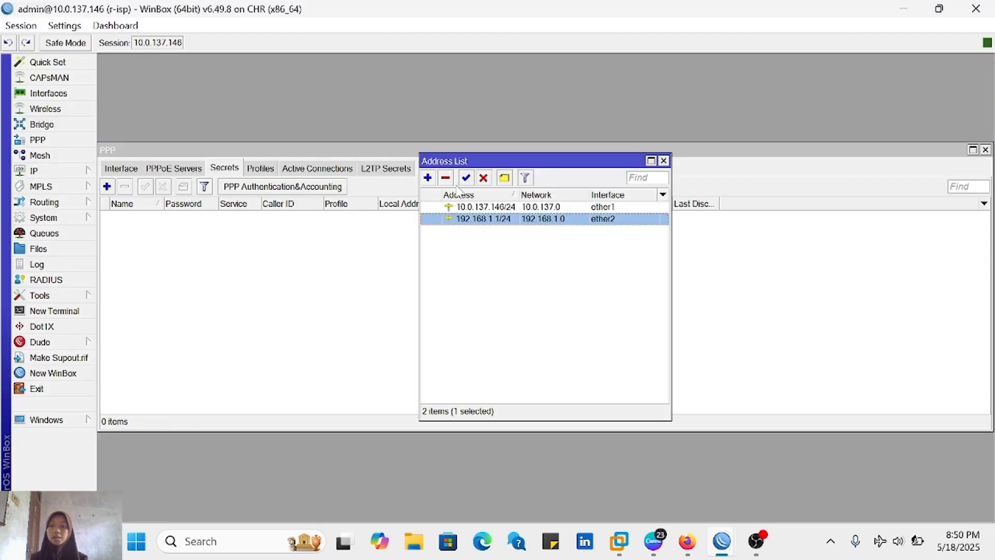
left_click(445, 178)
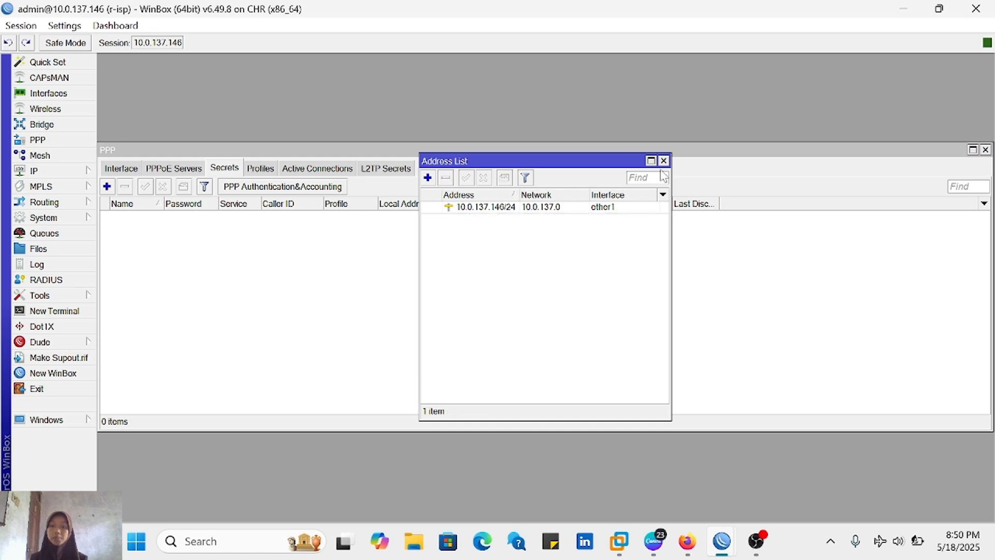
Step: Return to the WinBox session of r-isp after checking the topology, and enable RoMON on that router
key("alt+Tab")
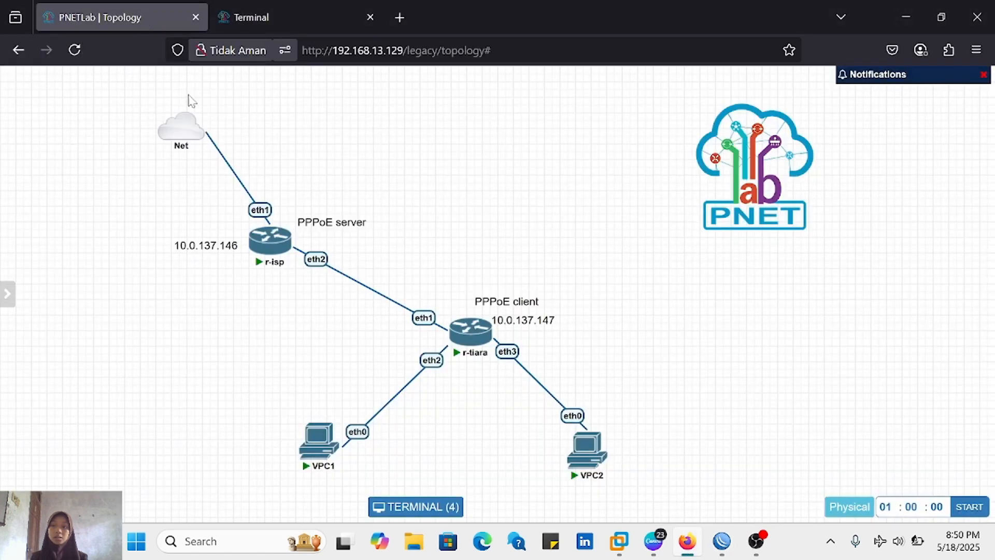
left_click(142, 14)
mouse_move(480, 338)
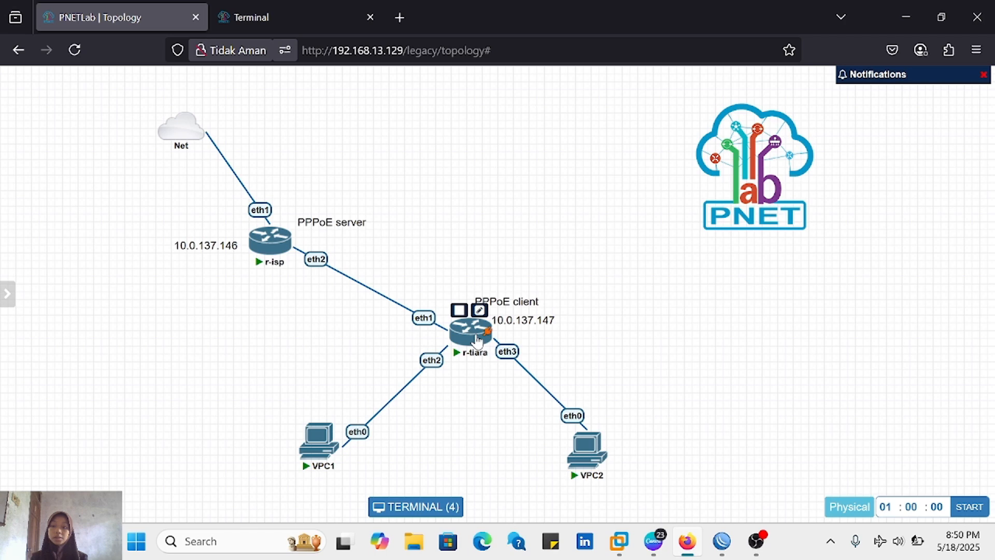
key("alt+Tab")
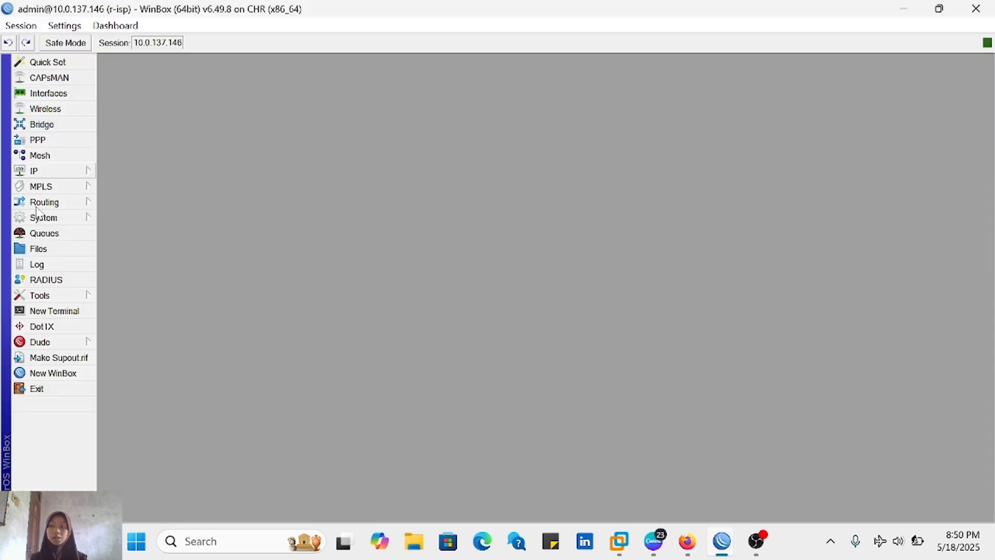
left_click(64, 295)
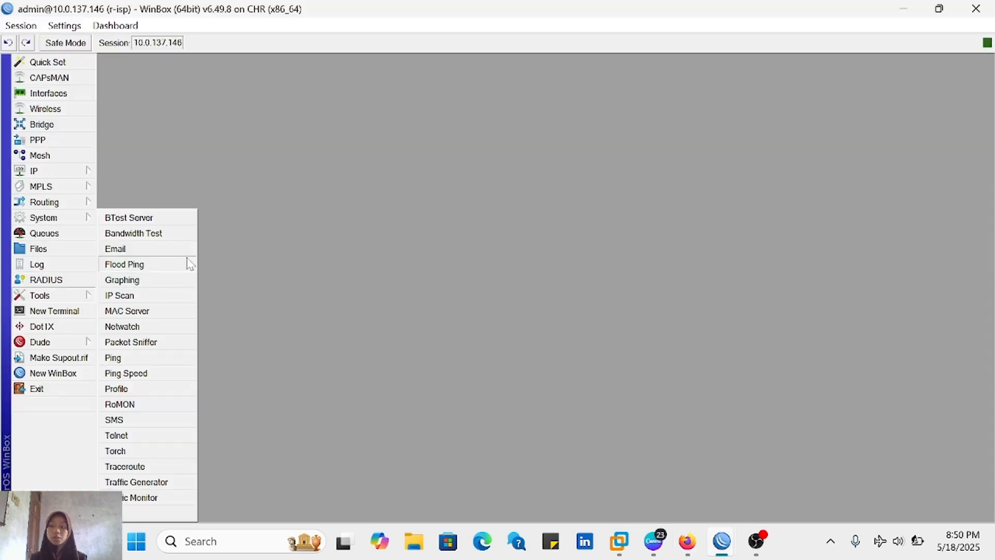
left_click(134, 405)
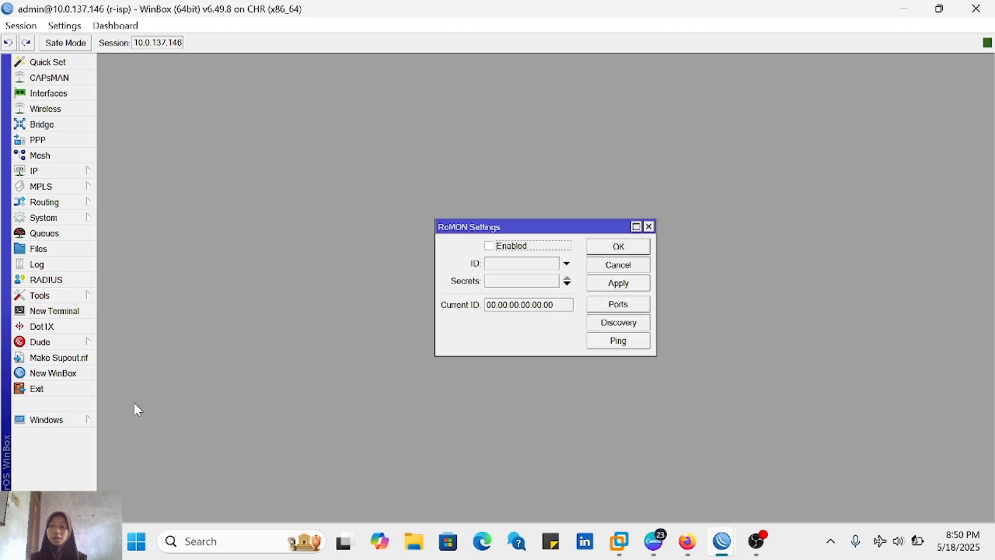
left_click(488, 245)
left_click(617, 283)
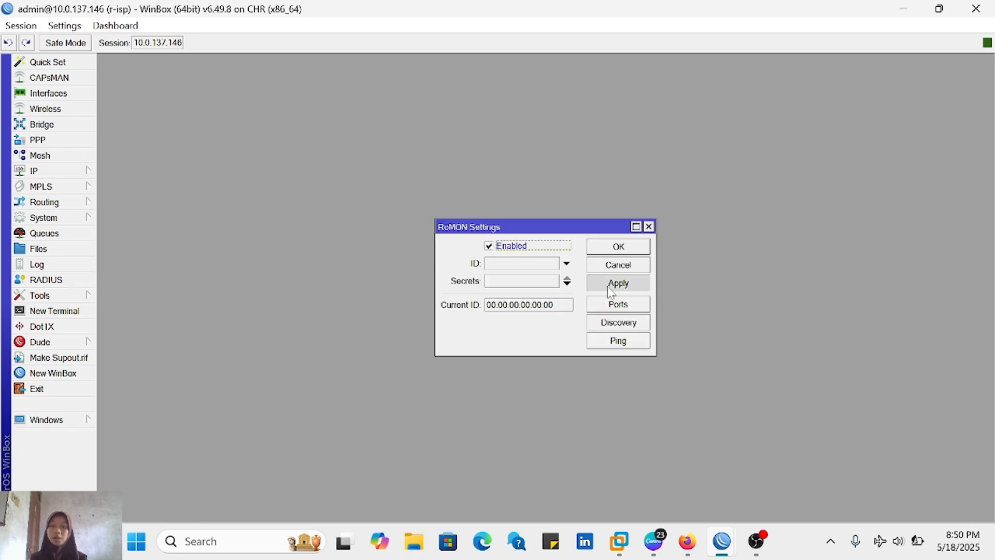
left_click(627, 248)
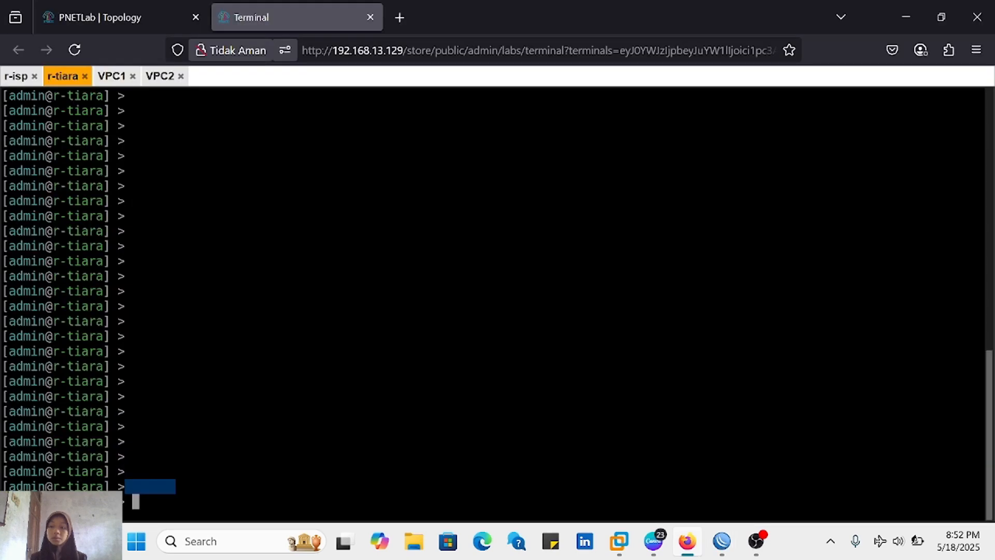
Step: Switch to the PPPoE client router's terminal in the browser and enter its tool romon menu
type("tool")
key("Return")
type("set")
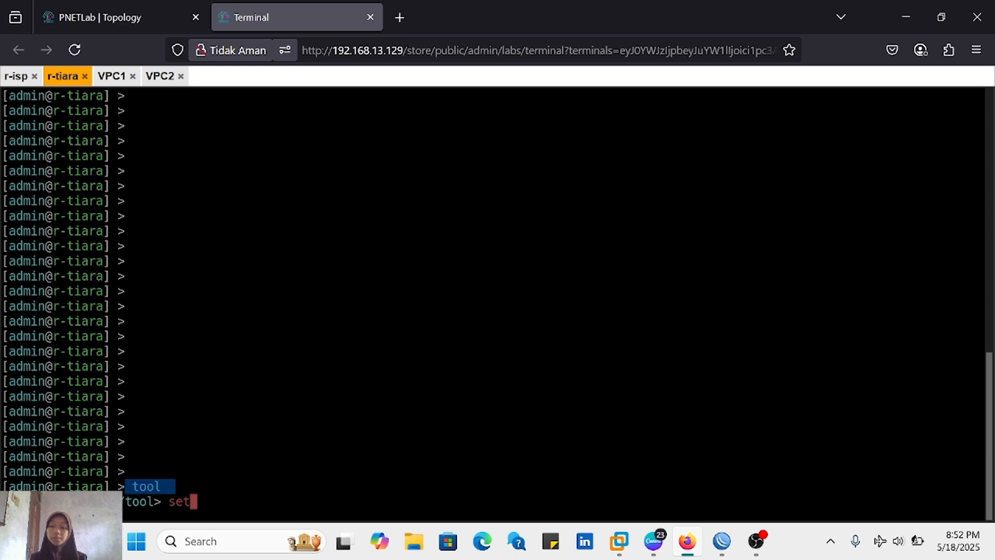
key("BackSpace")
key("BackSpace")
key("BackSpace")
left_click_drag(128, 492, 178, 487)
type("romon")
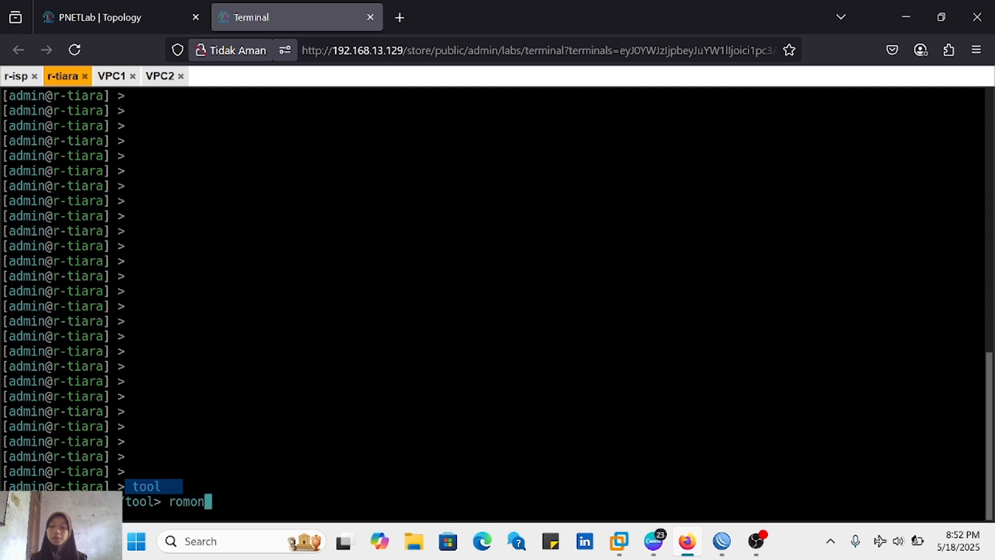
key("Return")
Step: Enable RoMON on the PPPoE client router with set enabled=yes and print the RoMON settings
type("set")
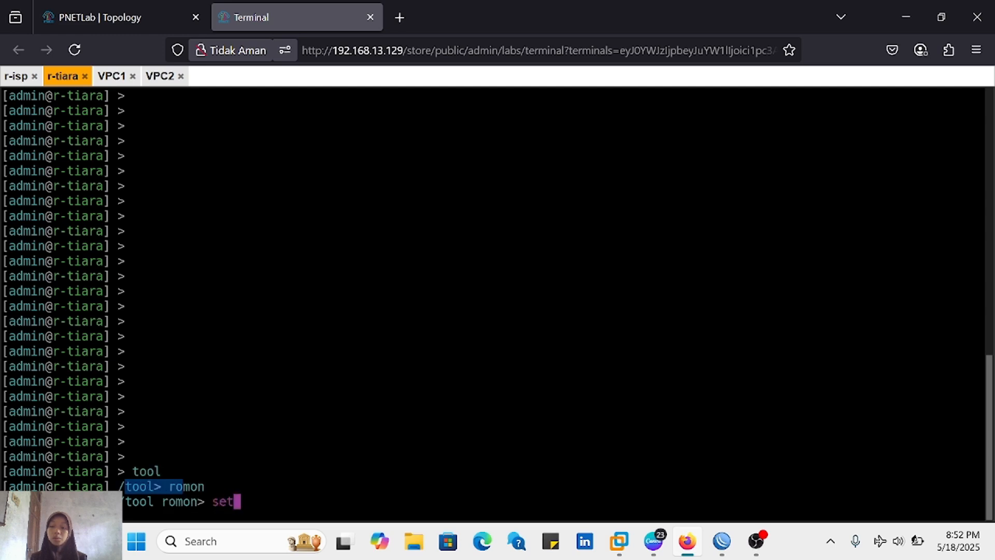
type(" enav")
key("BackSpace")
key("BackSpace")
type("abled=yes")
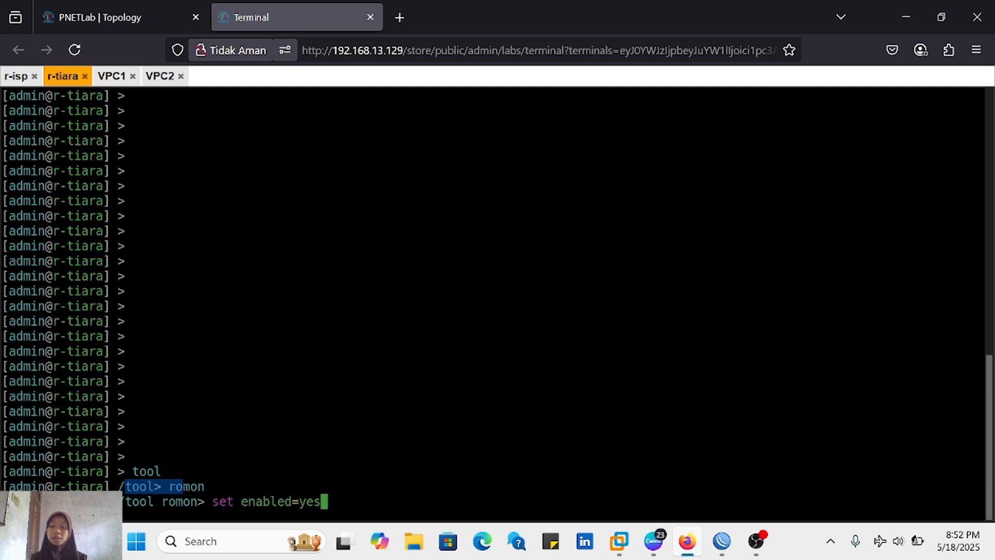
key("Return")
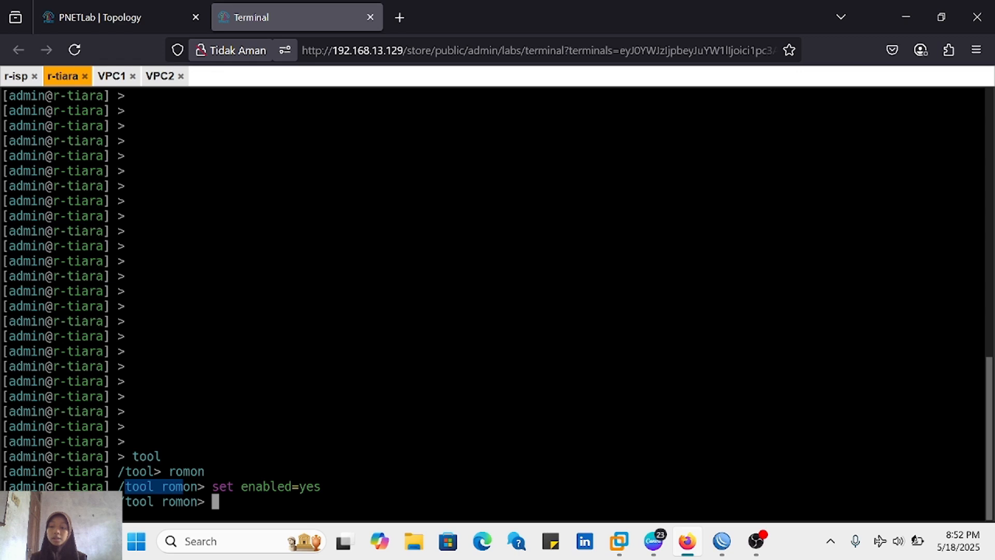
type("print")
key("Return")
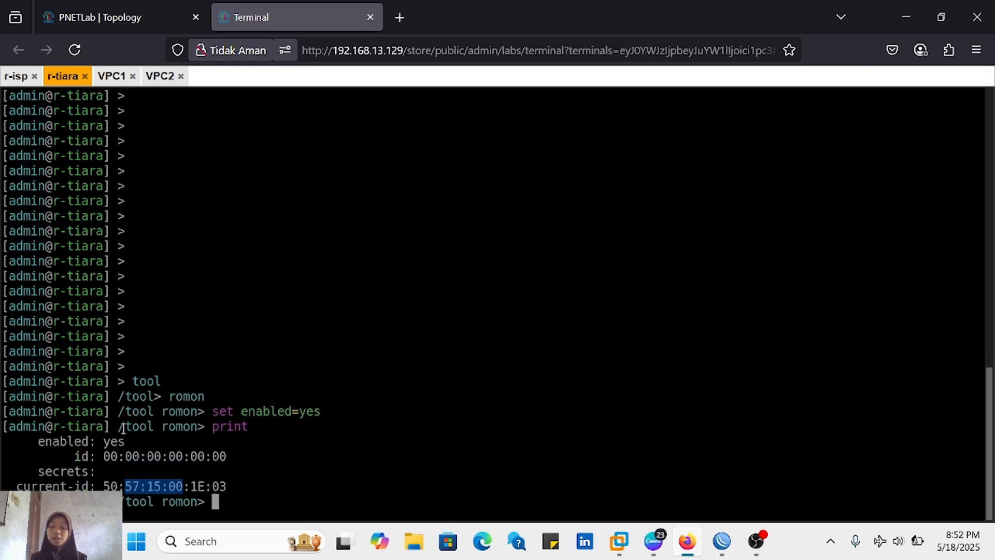
Step: Switch to the WinBox login window, connect to RoMON through 10.0.137.146, and open a maximized session to the neighbouring PPPoE client router
key("alt+Tab")
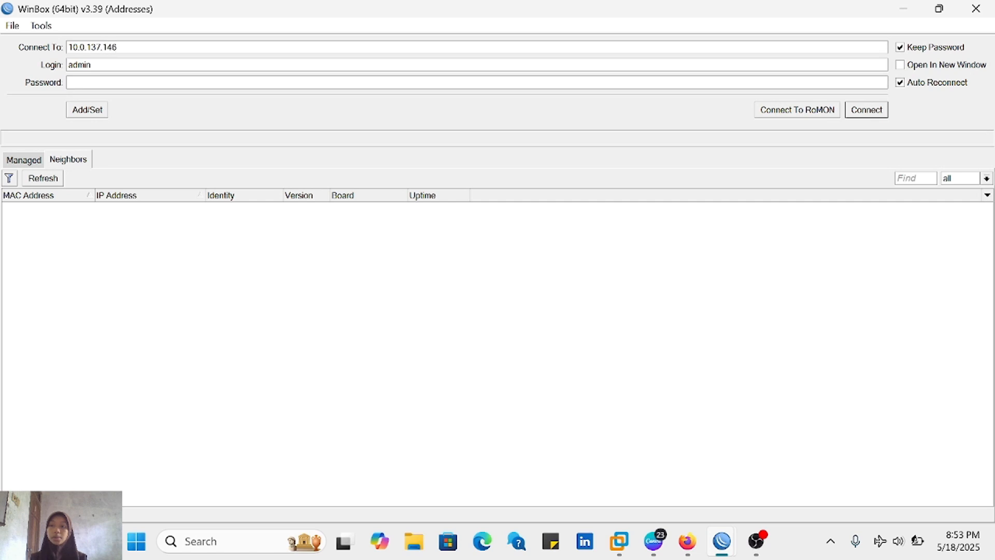
left_click(780, 112)
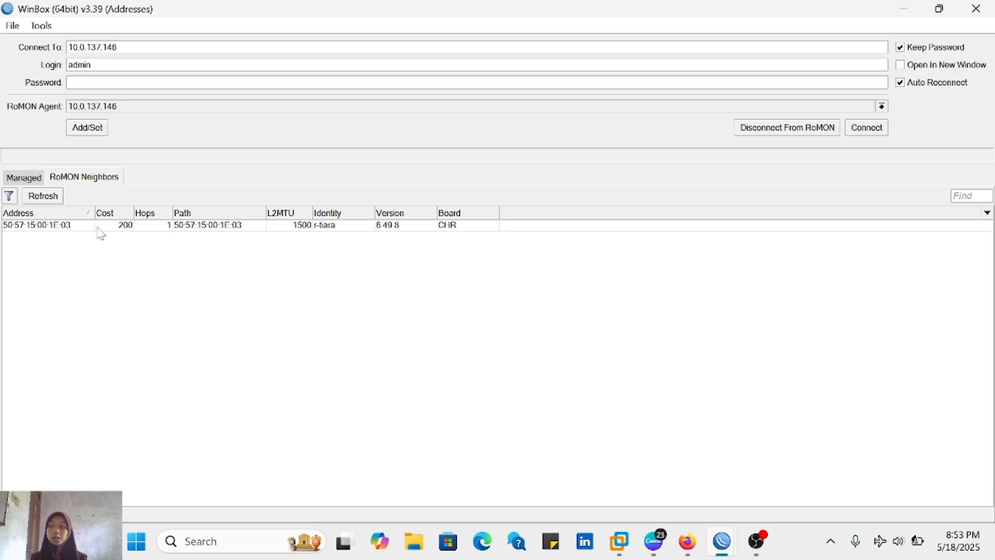
left_click(328, 228)
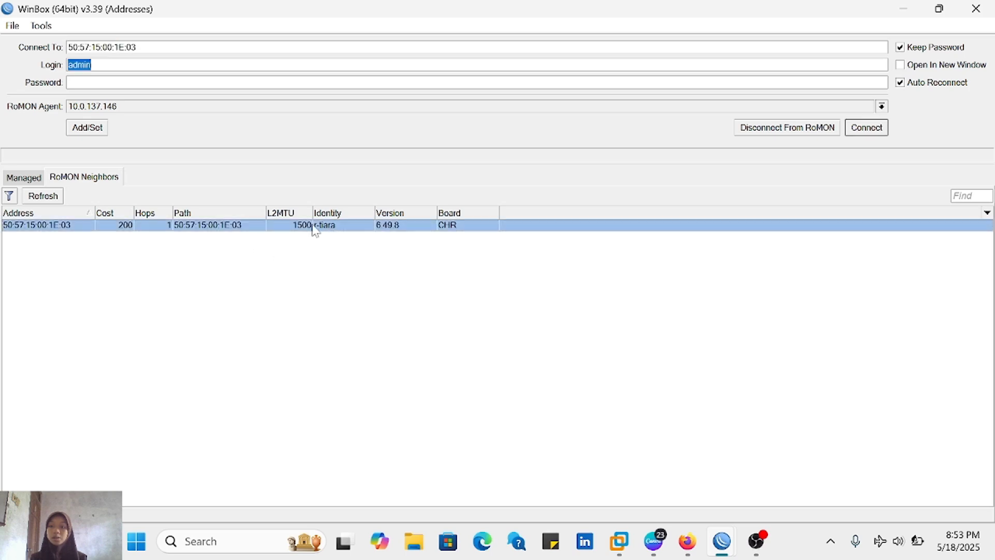
left_click(868, 129)
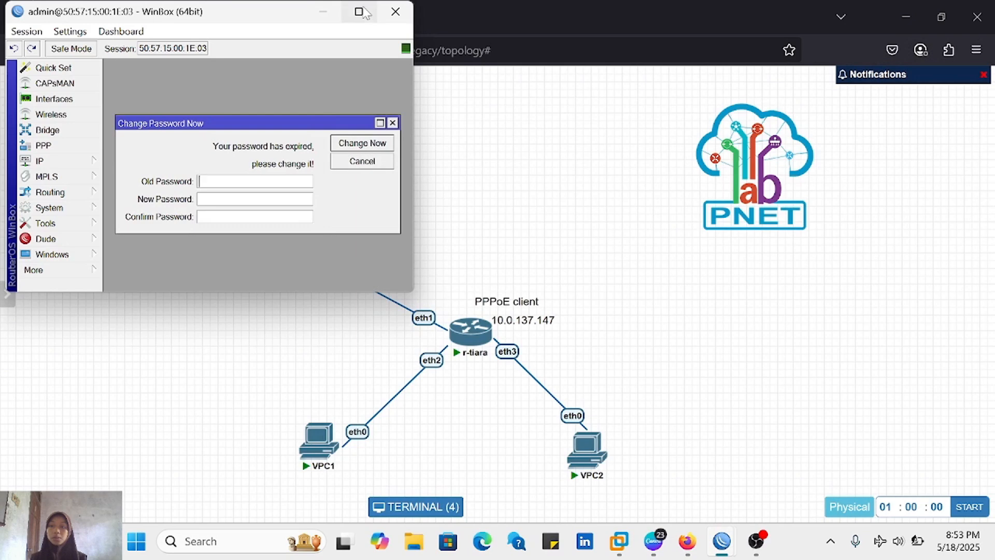
mouse_move(366, 14)
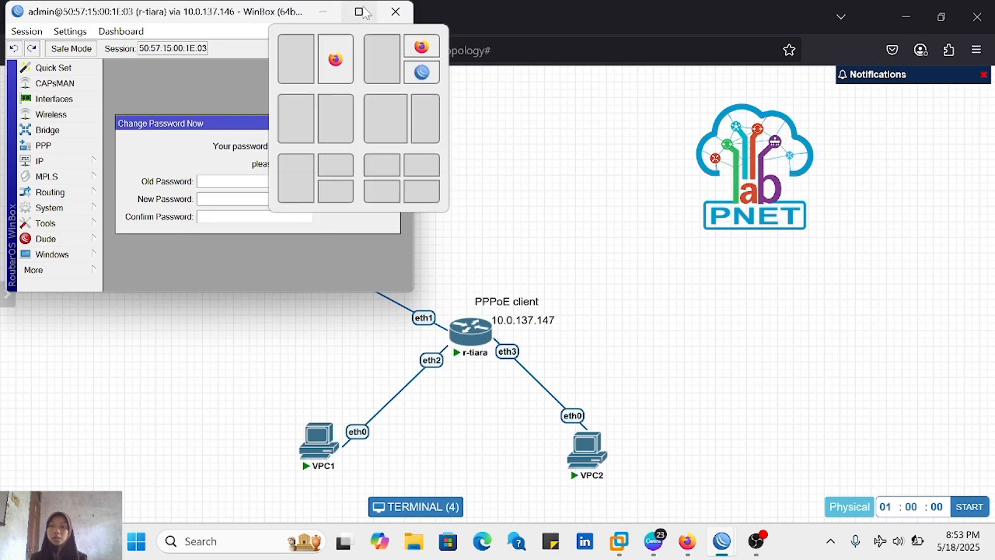
left_click(359, 11)
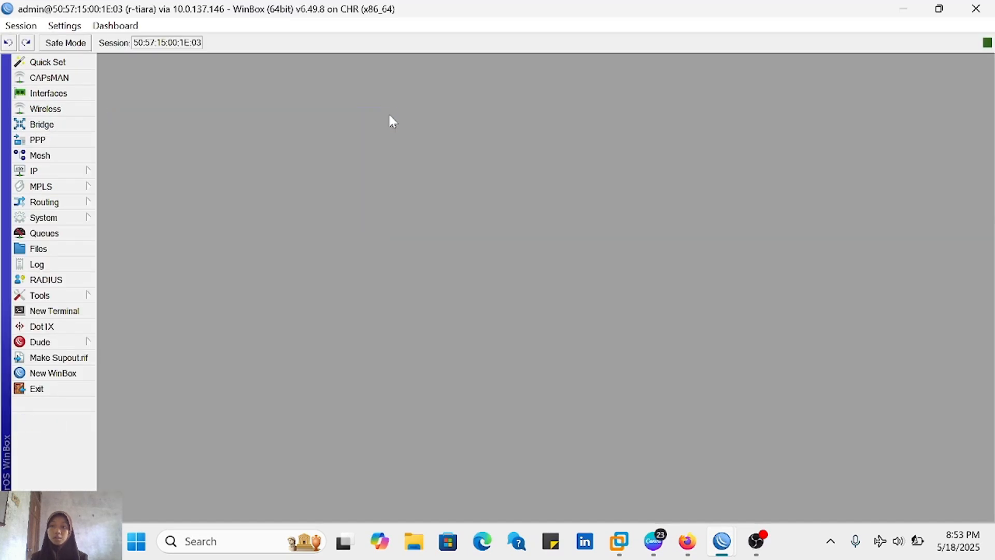
Step: Remove the 192.168.2.1/24 address from ether2 on the PPPoE client router and close its address list
left_click(91, 172)
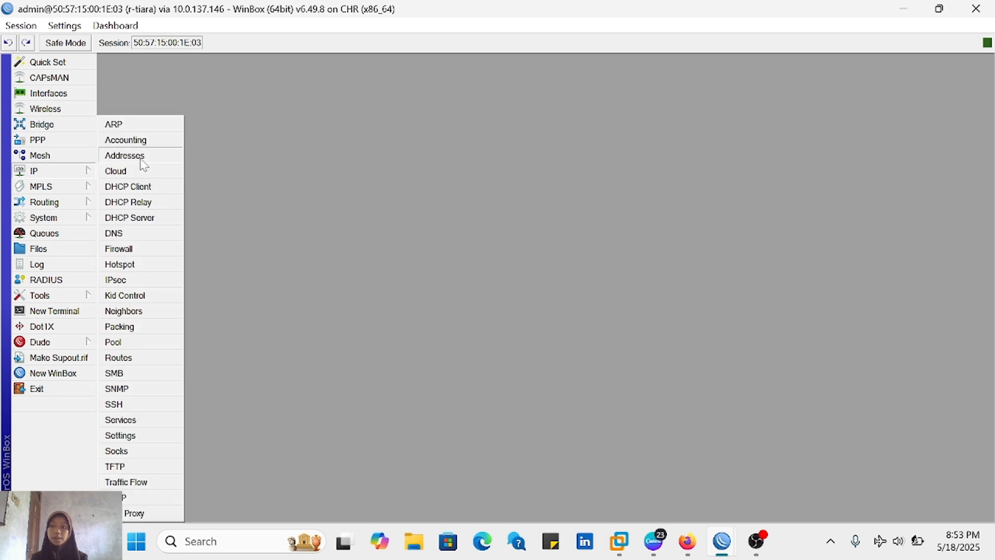
left_click(144, 165)
left_click(515, 218)
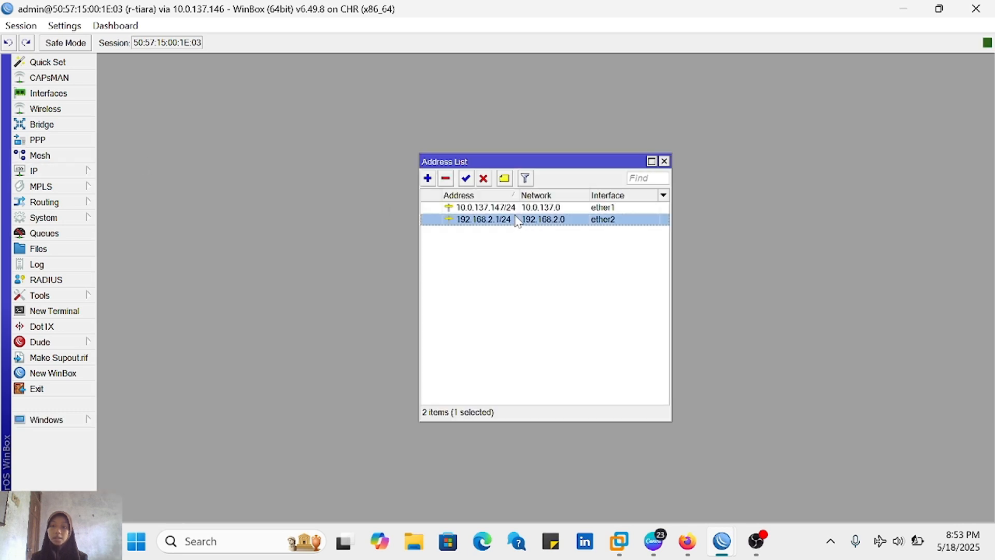
left_click(445, 178)
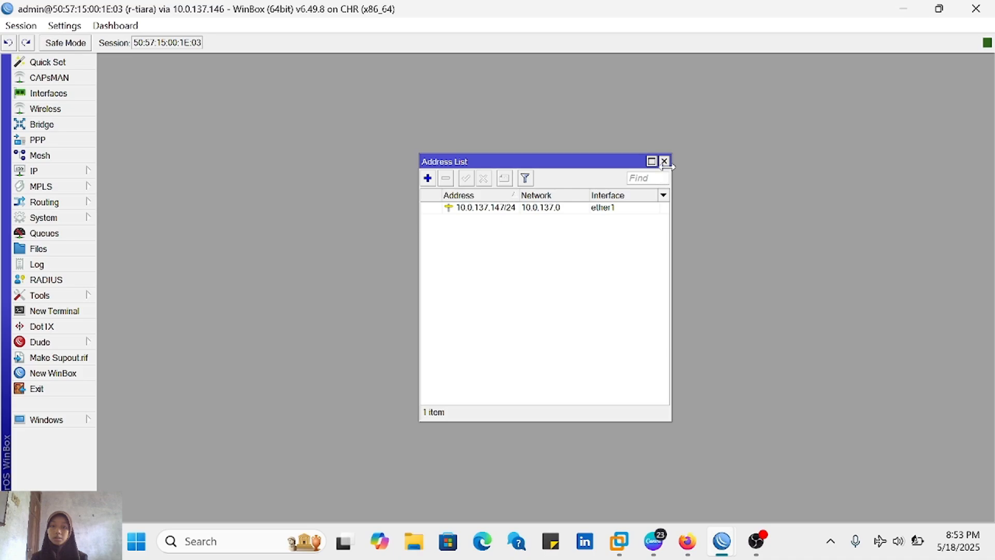
left_click(664, 161)
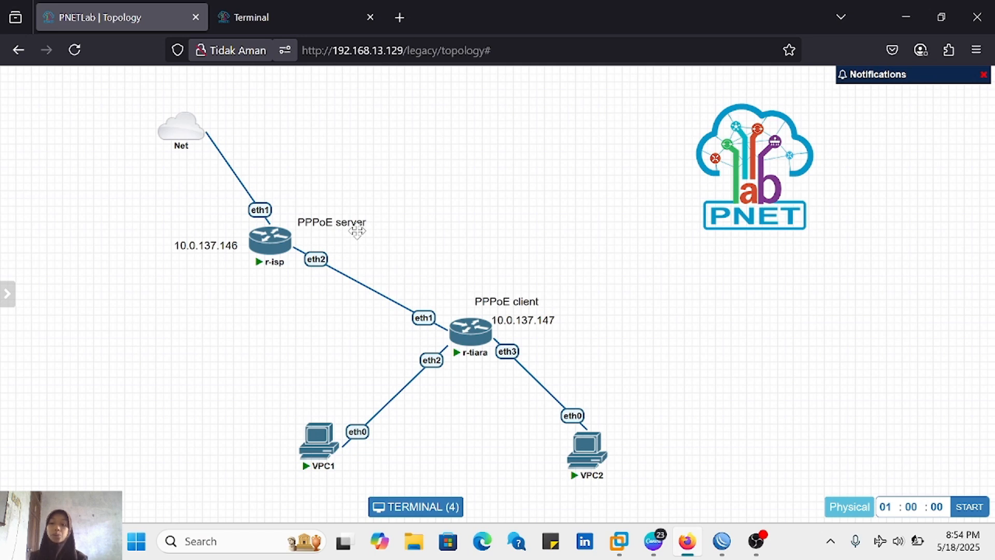
Step: Close the WinBox login window from the topology view and switch to the WinBox session of r-isp
mouse_move(273, 252)
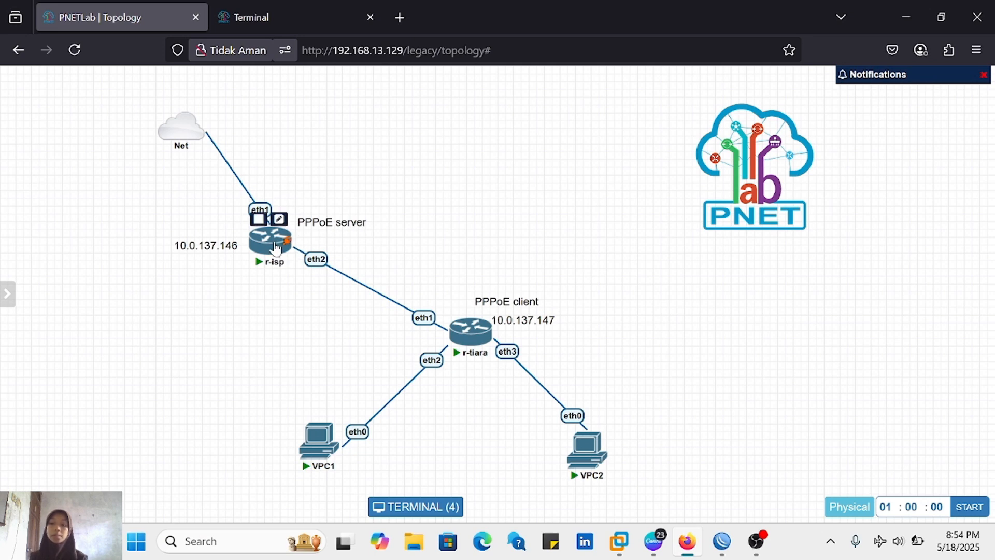
mouse_move(461, 340)
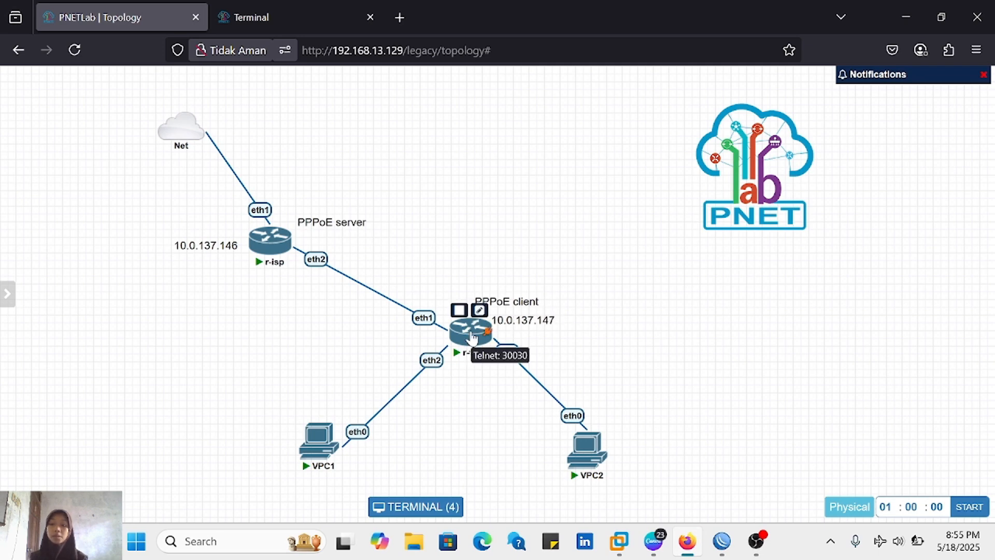
mouse_move(722, 541)
mouse_move(656, 476)
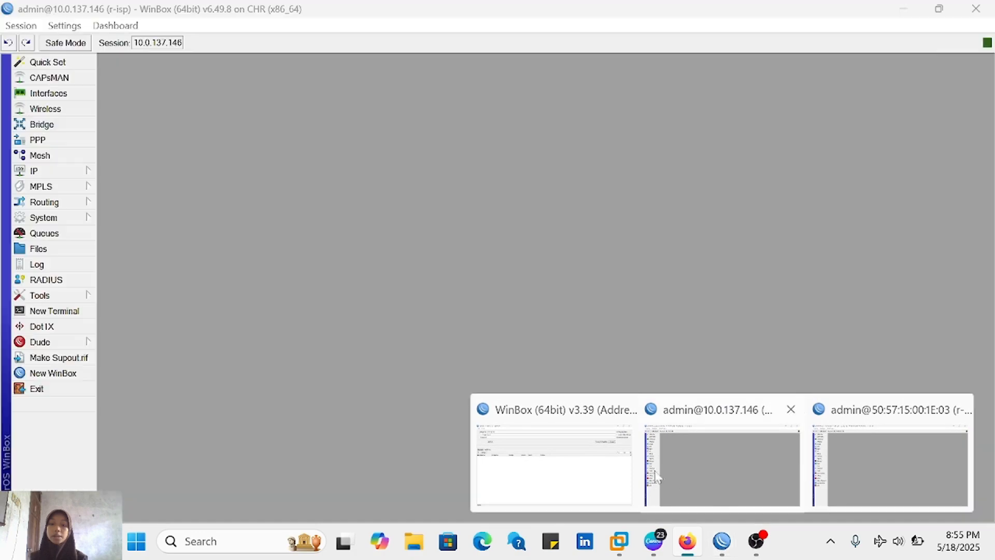
left_click(623, 409)
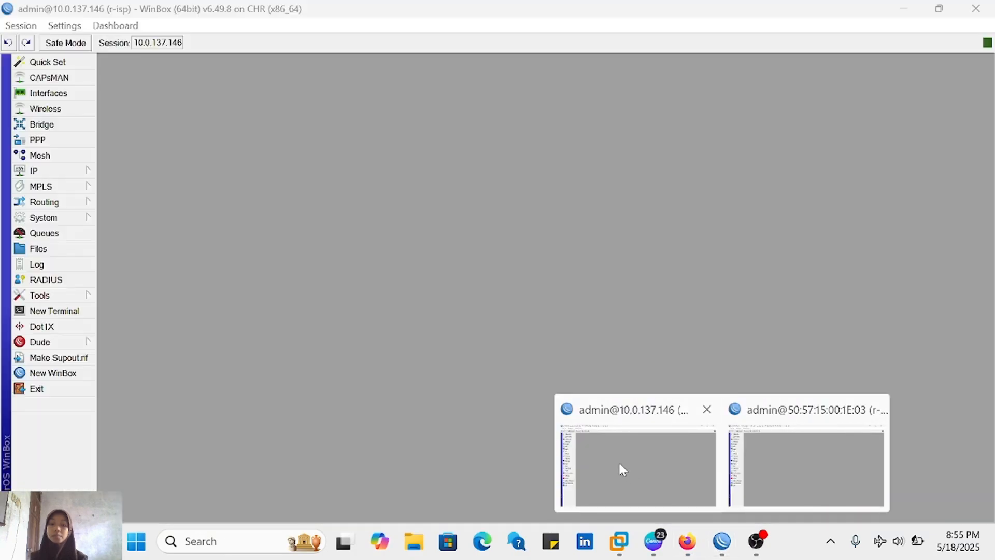
left_click(618, 460)
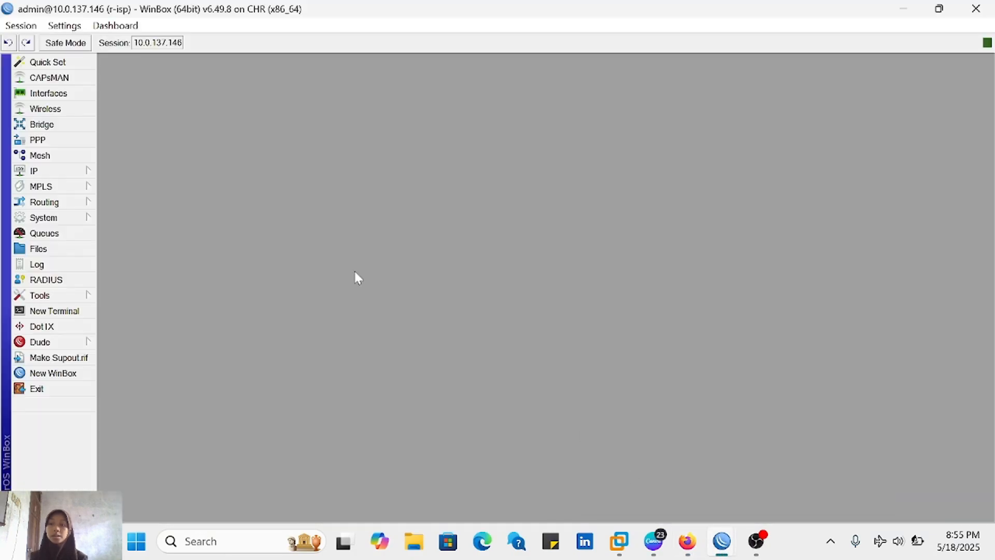
Step: Add and apply a PPPoE service on r-isp's ether2, named service-pppoe- plus the lab owner's name, checking the interface against the topology
left_click(82, 139)
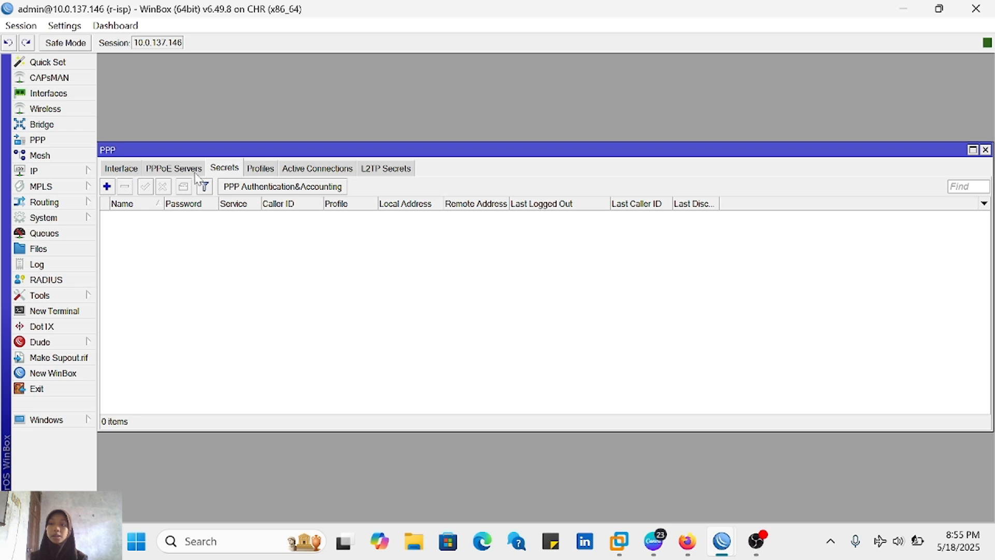
left_click(163, 173)
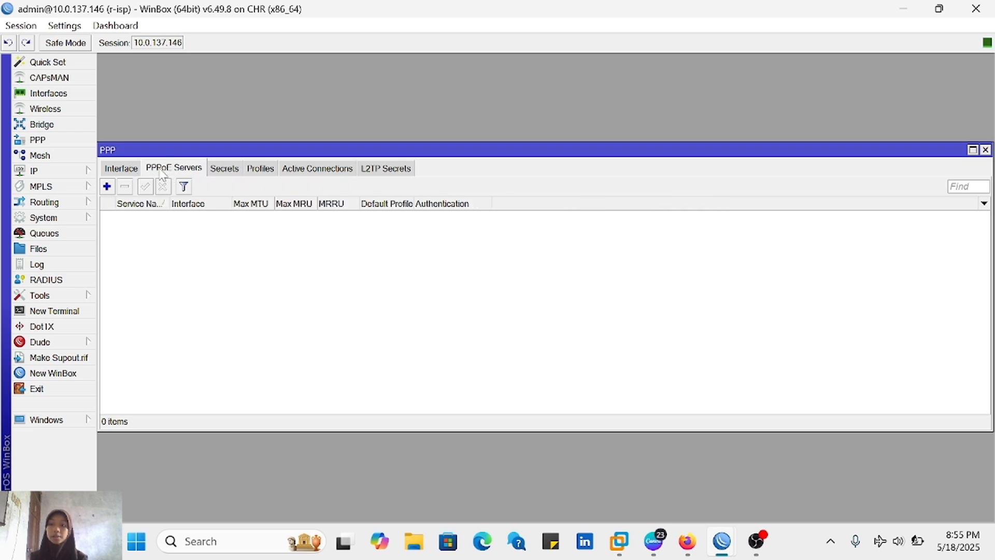
left_click(106, 187)
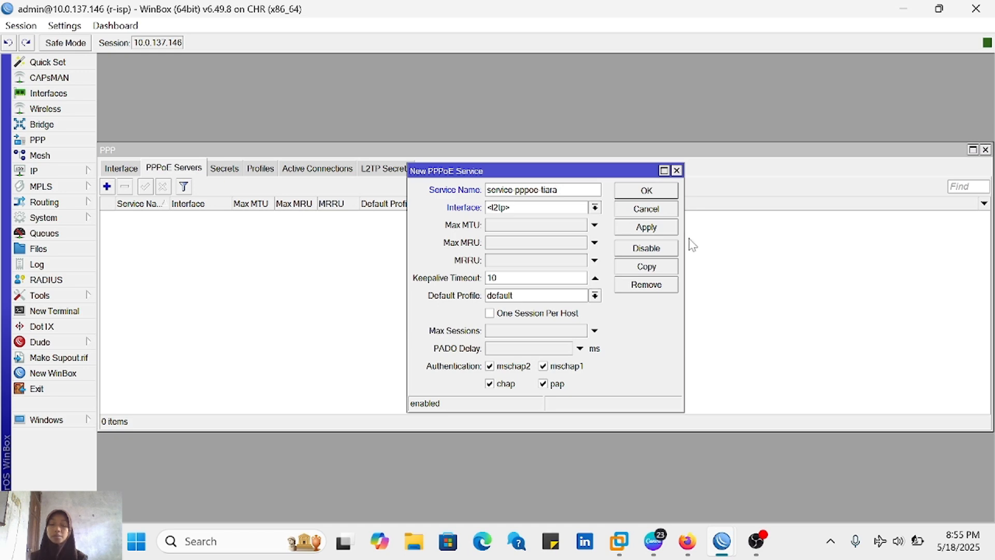
left_click(595, 208)
left_click(516, 262)
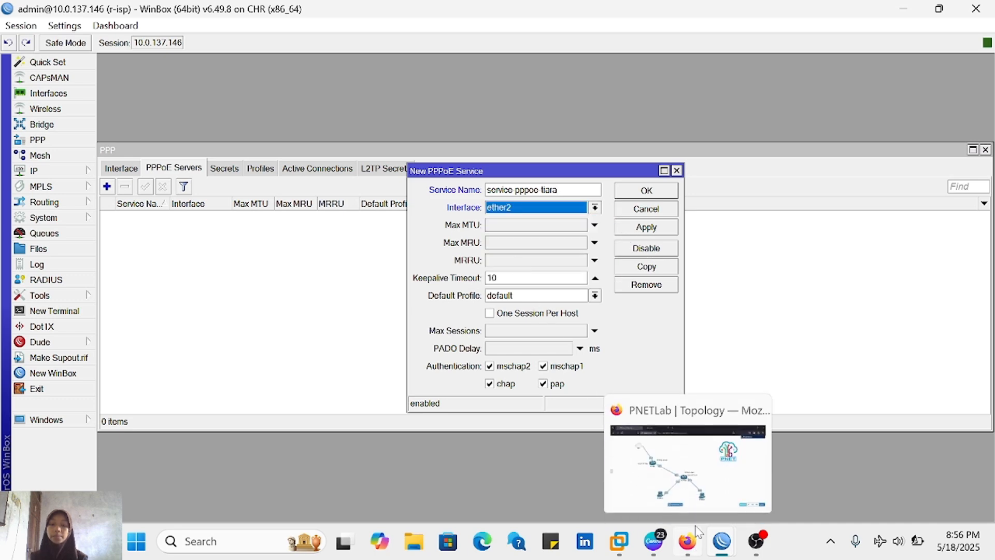
left_click(687, 541)
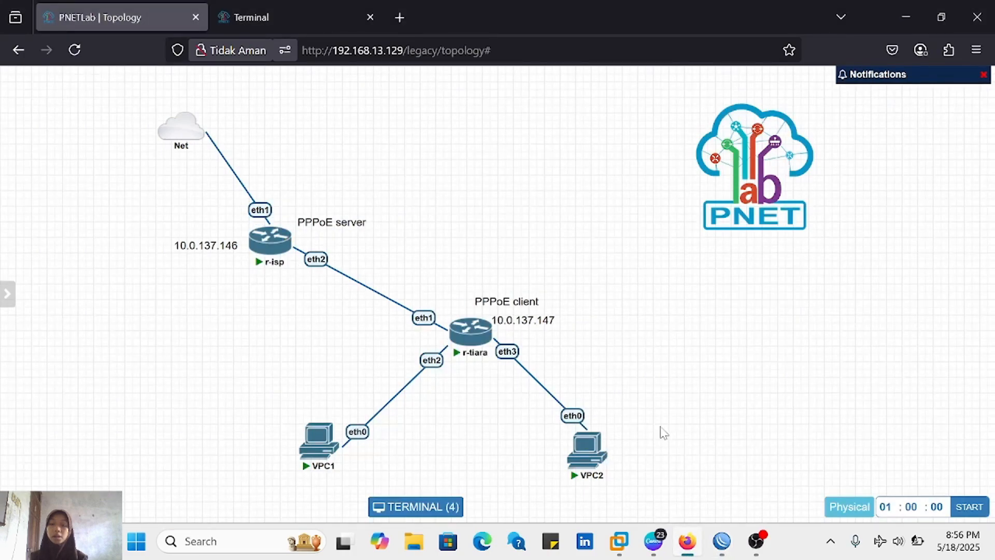
mouse_move(726, 530)
left_click(673, 445)
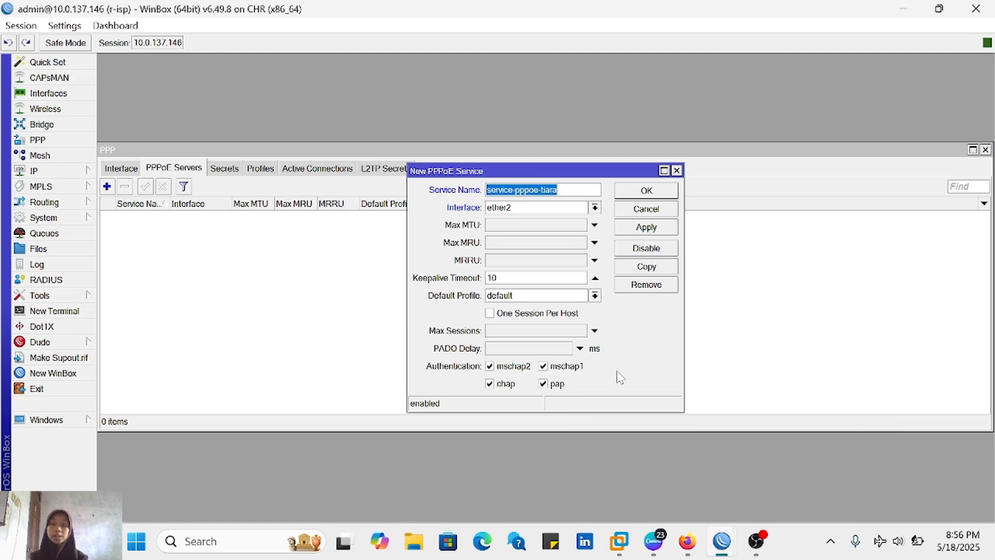
left_click(663, 229)
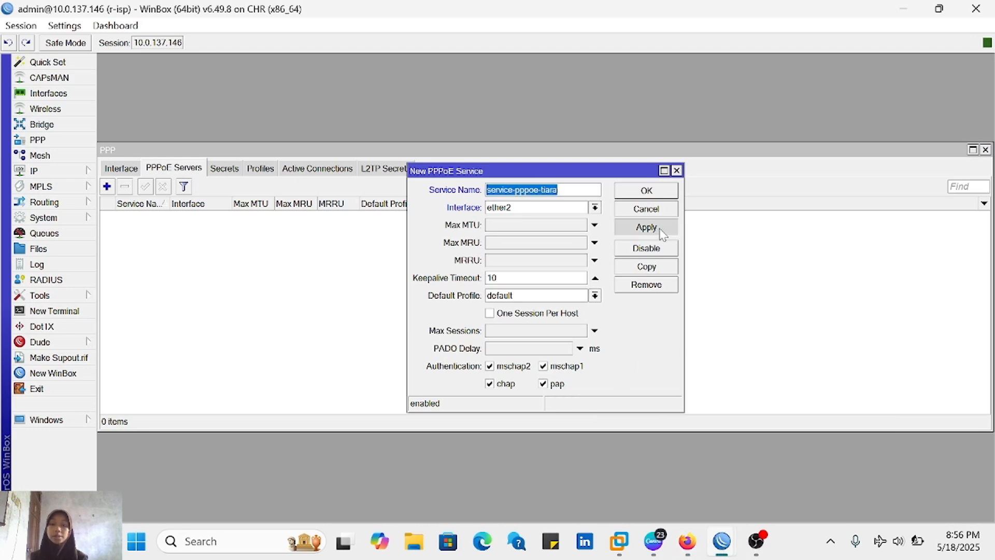
Step: Confirm the PPPoE service and begin a PPP secret for pppoe, named pppoe- plus the lab owner's name, entering its password and enabling both address fields
left_click(648, 194)
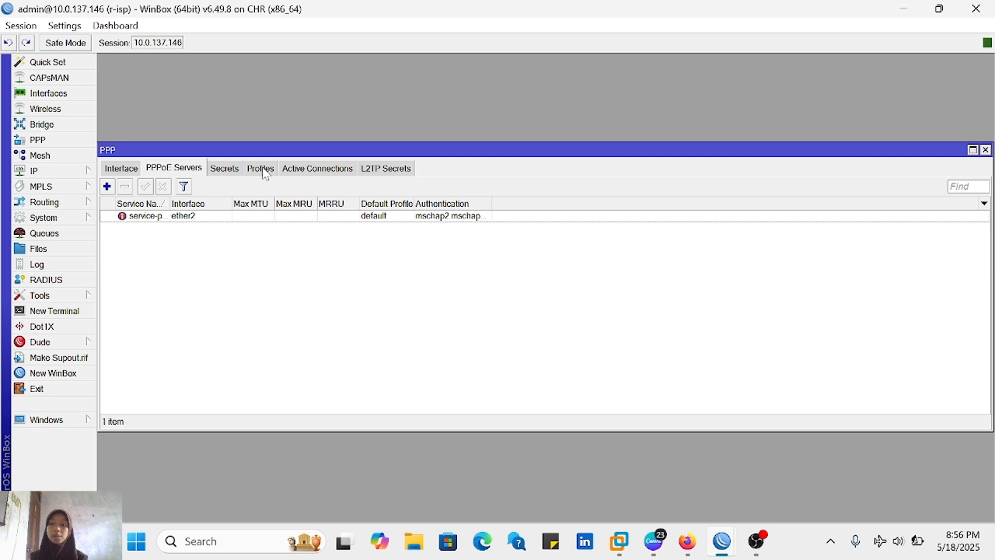
left_click(236, 173)
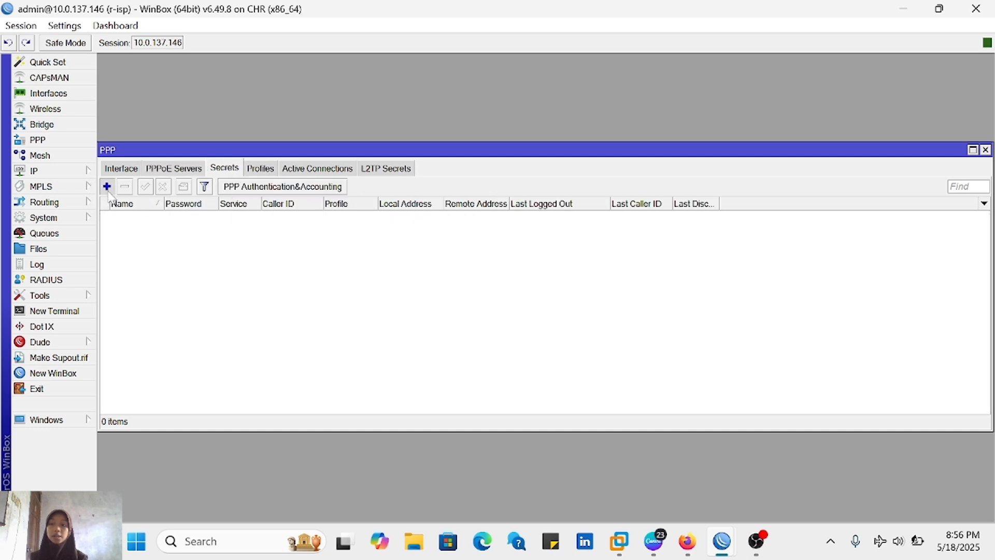
left_click(107, 186)
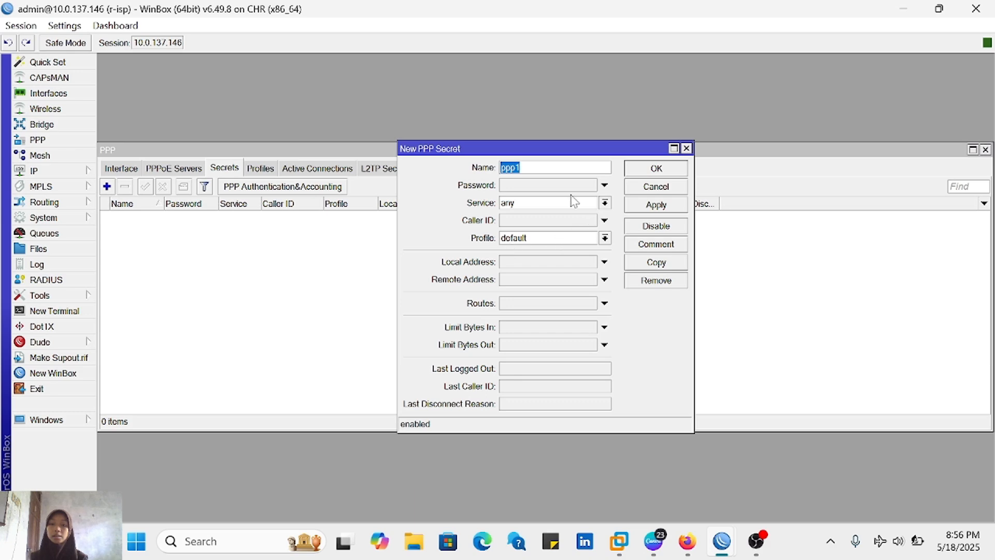
left_click(534, 167)
left_click(535, 185)
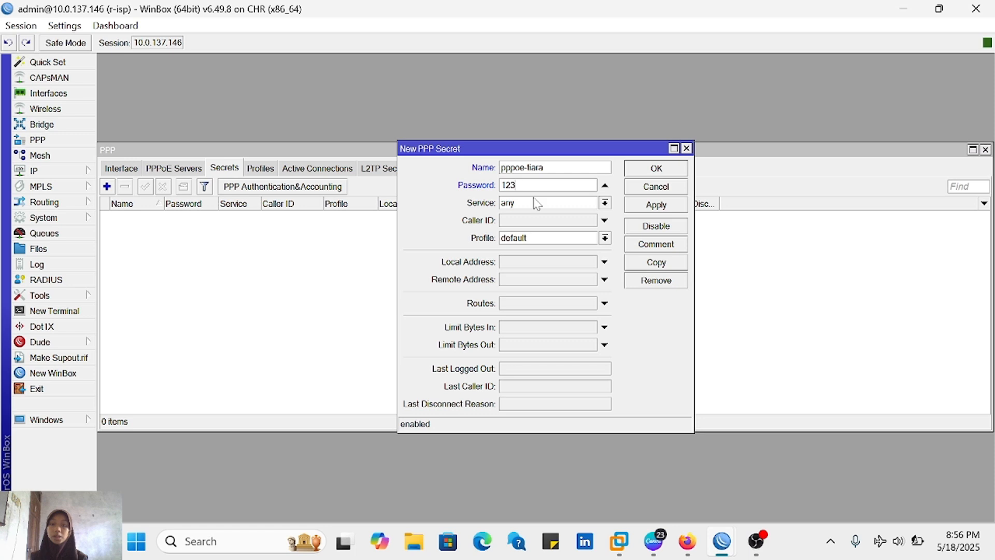
left_click(537, 203)
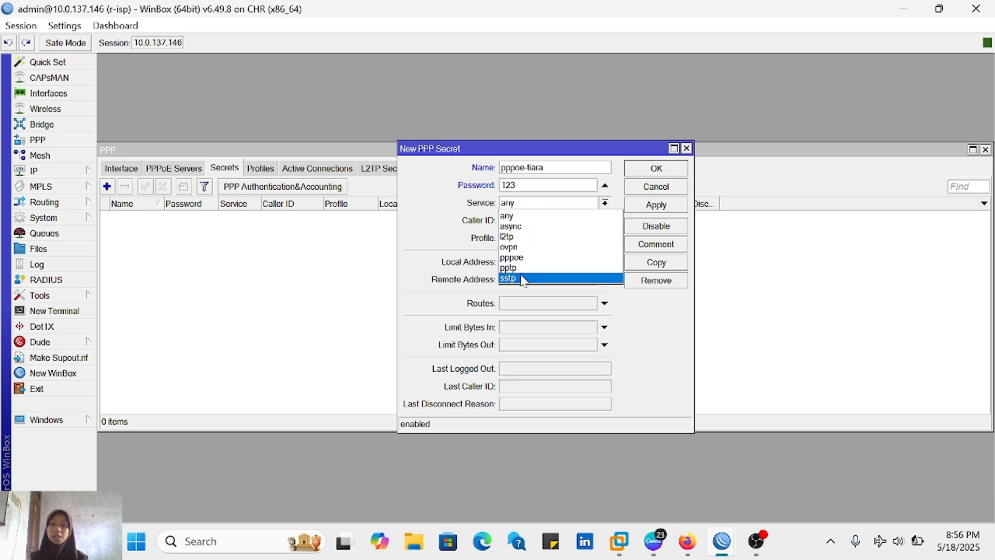
left_click(550, 257)
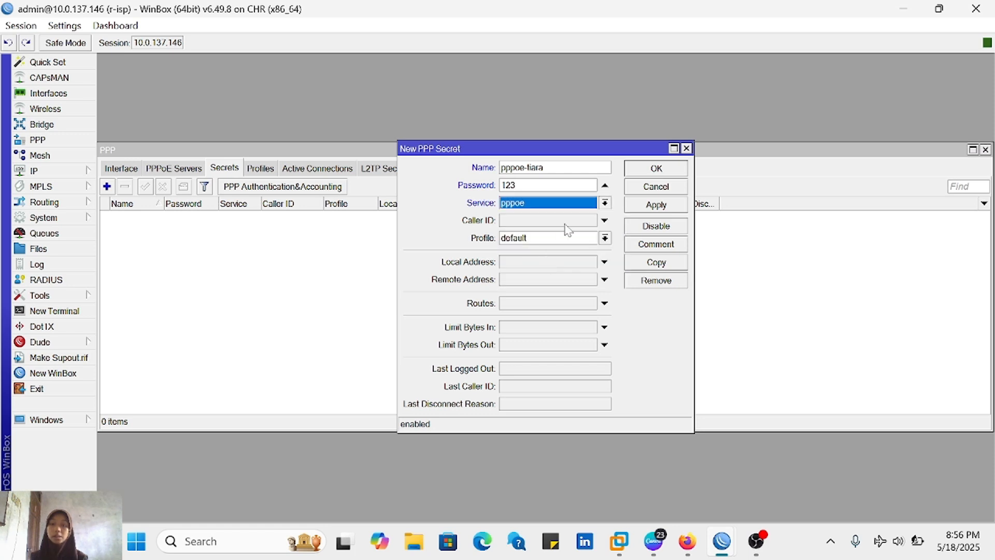
left_click(549, 264)
left_click(540, 280)
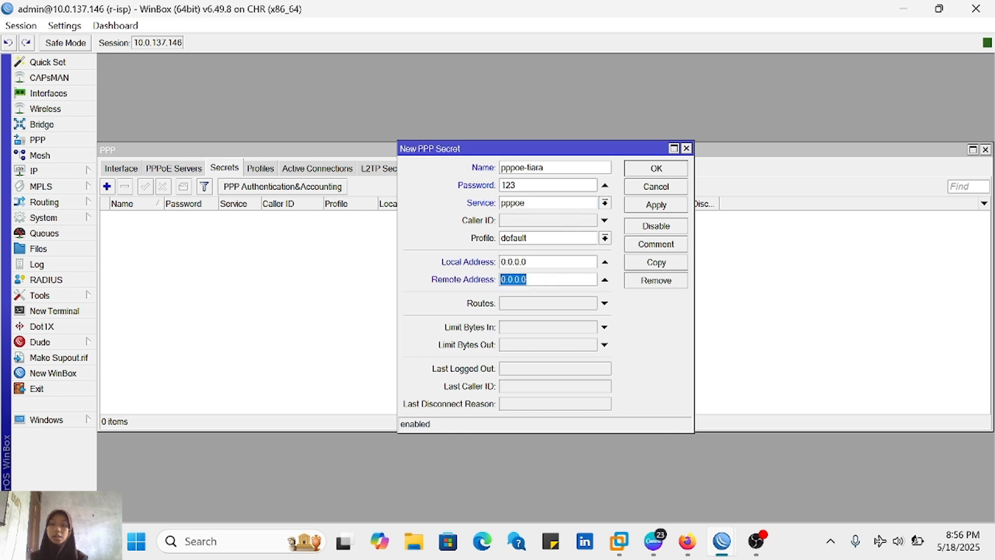
Step: Switch to the PNETLab topology, add the text label 192.168.1.1 beside r-isp's eth2 port, and copy its text
key("alt+Tab")
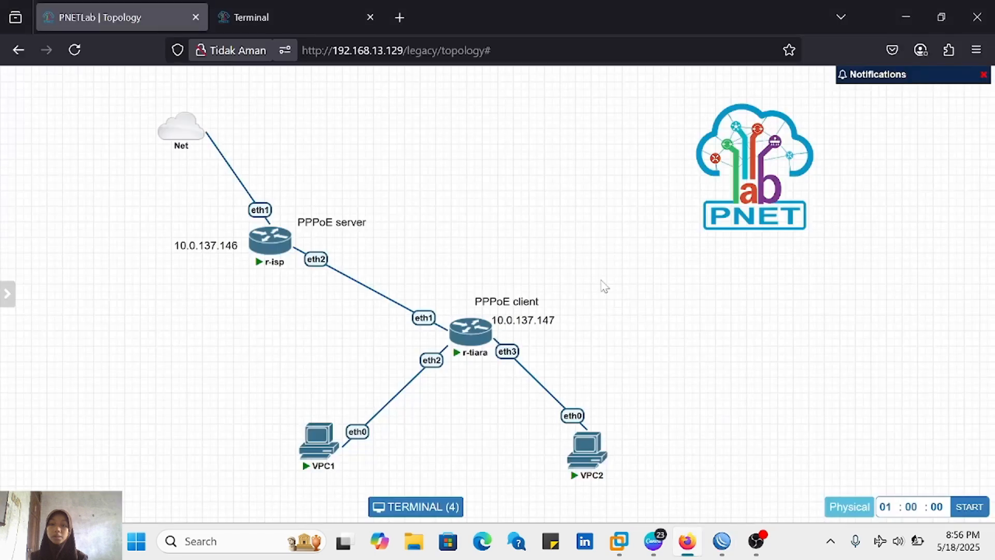
right_click(447, 241)
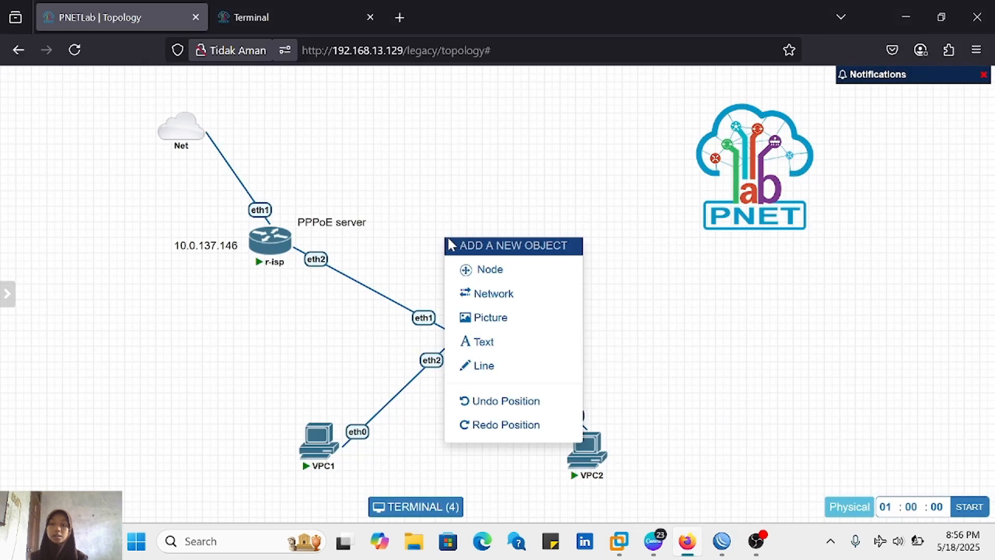
left_click(518, 341)
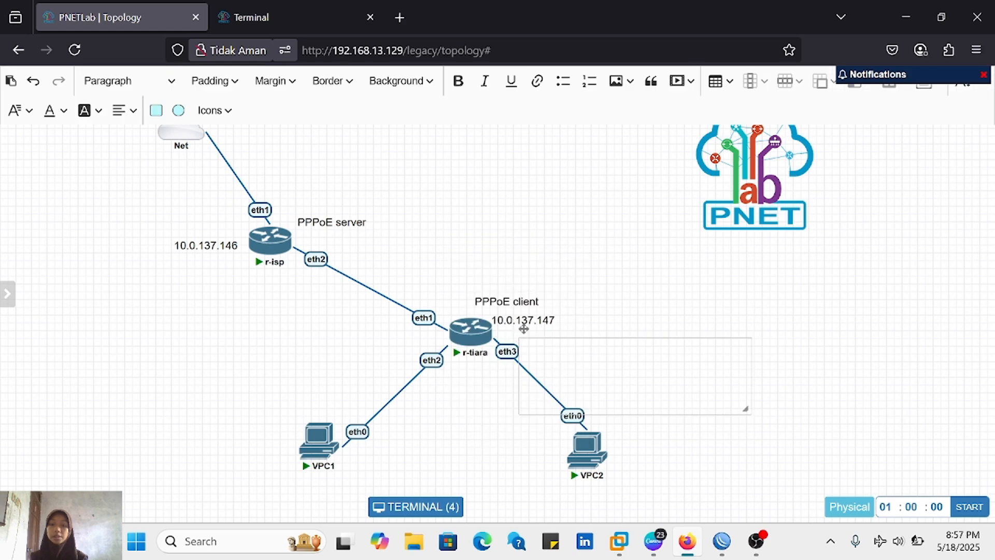
left_click(527, 355)
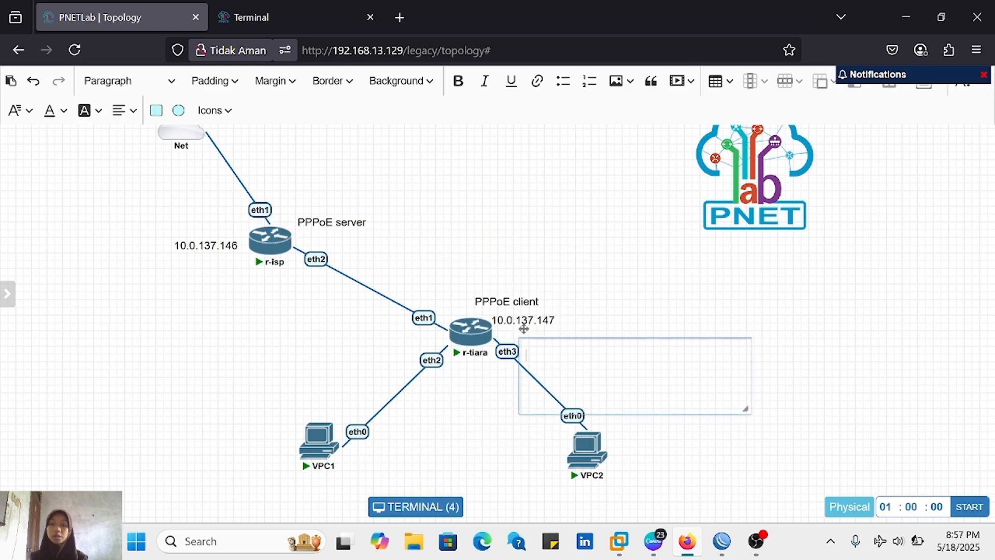
type("18")
key("BackSpace")
type("92.168.1.1")
key("ctrl+a")
key("ctrl+c")
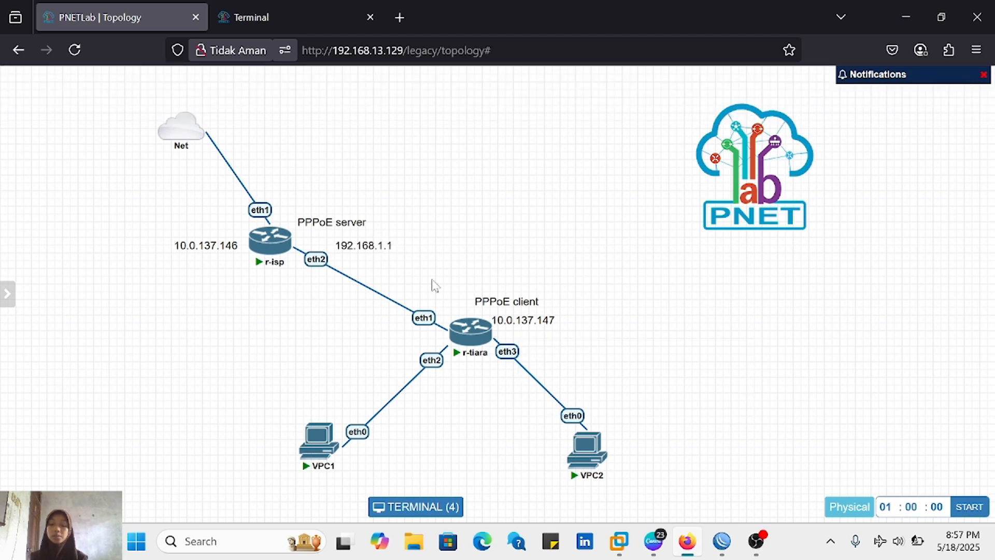
left_click_drag(486, 345, 488, 347)
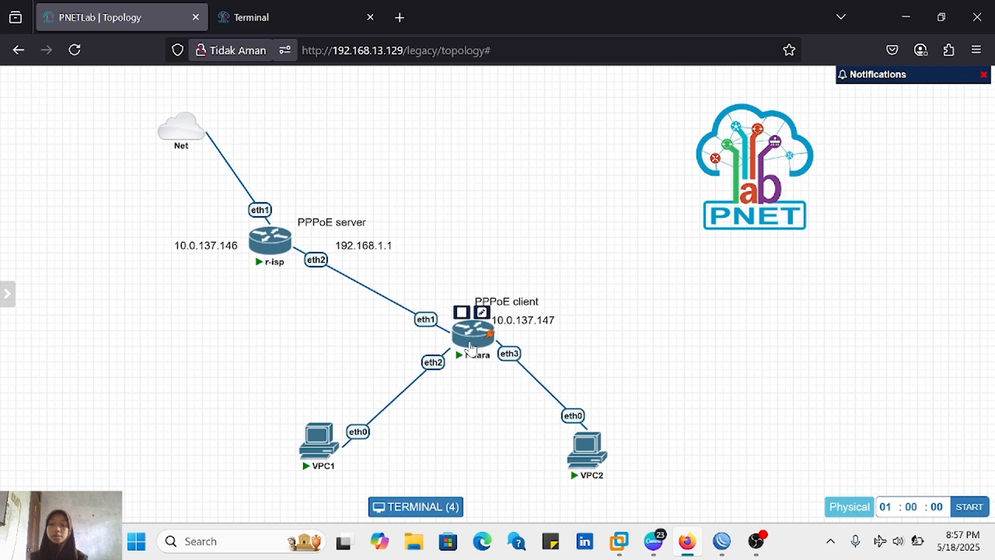
Step: Add a text label 192.168.1.2 based on the copied address, shrink its box, and place it above the PPPoE client's eth1 port
right_click(546, 247)
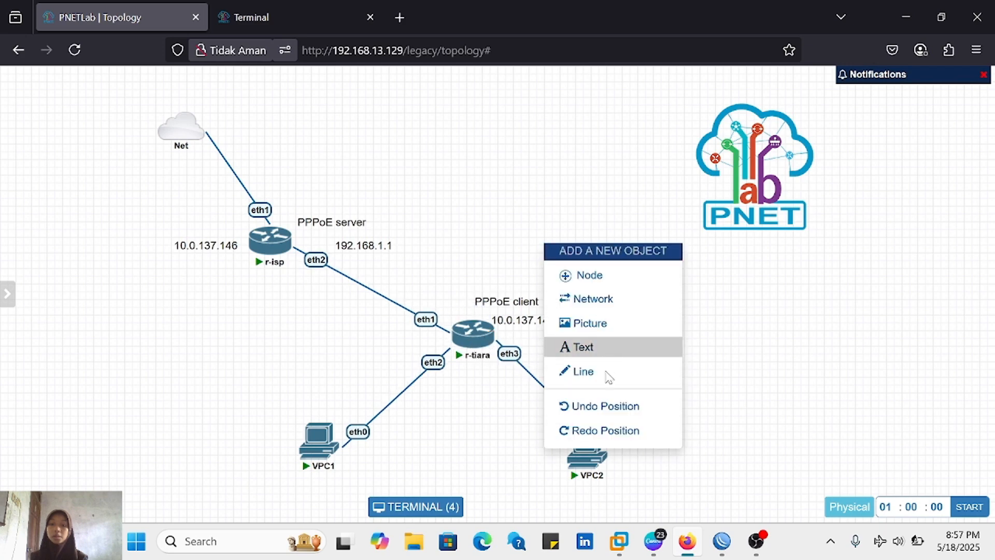
left_click(582, 346)
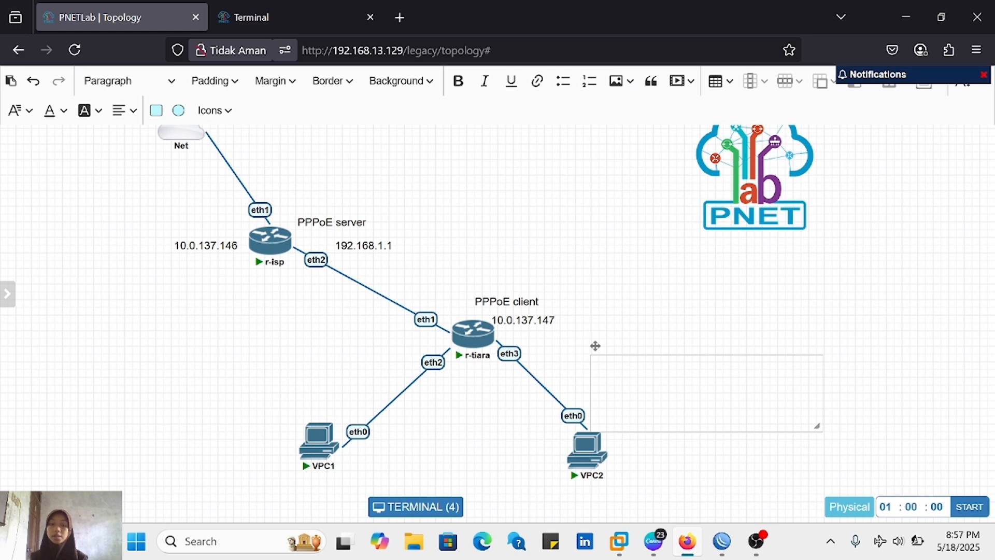
key("ctrl+v")
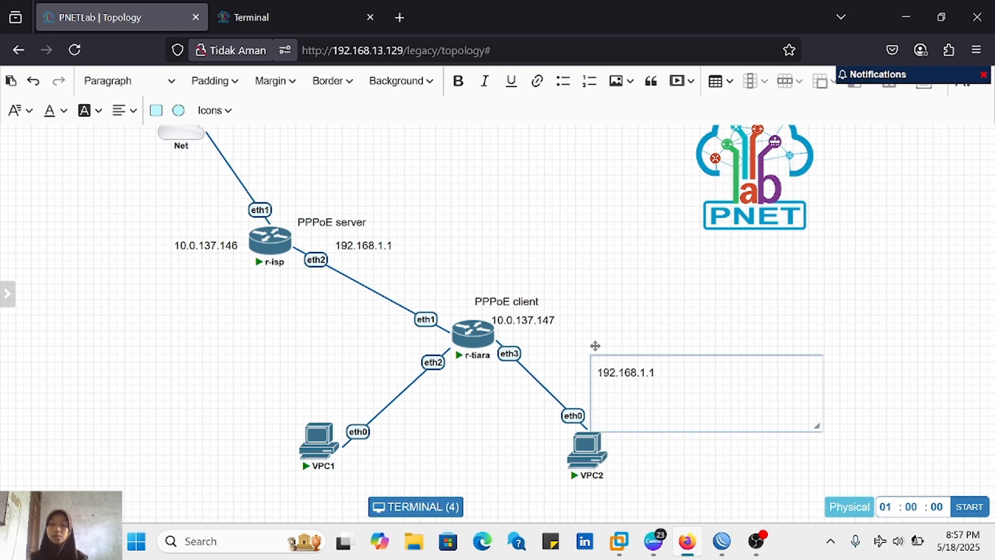
key("BackSpace")
type("2")
left_click_drag(818, 429, 660, 382)
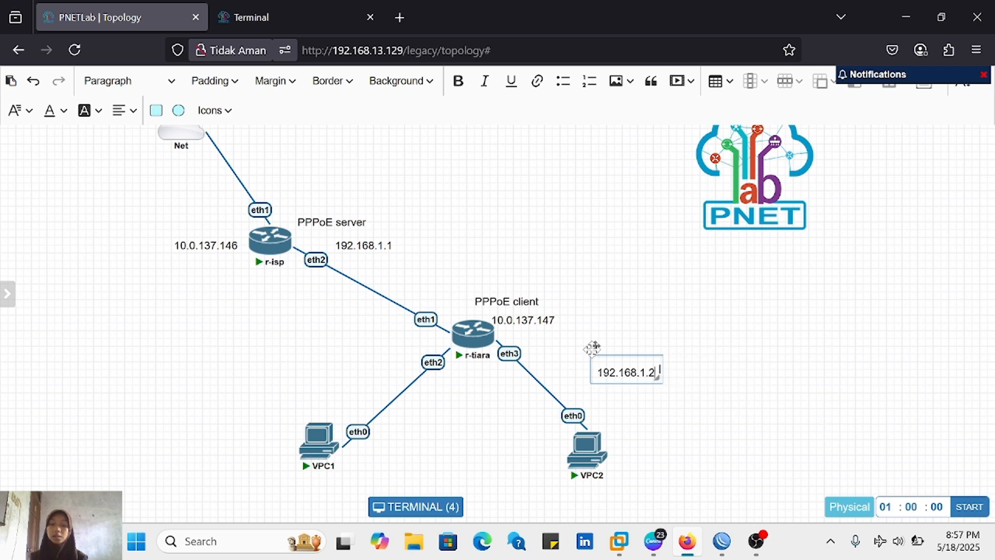
left_click_drag(592, 347, 398, 269)
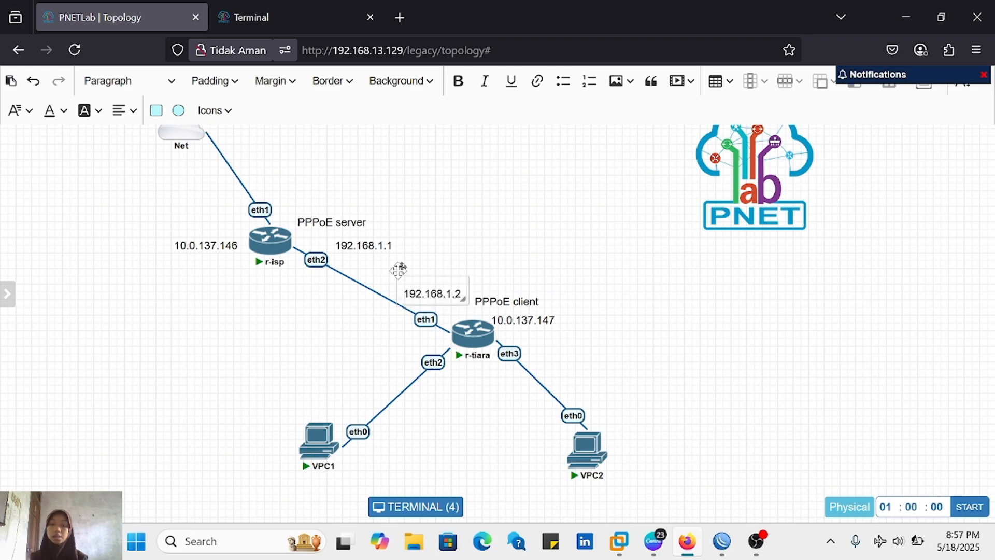
left_click(570, 256)
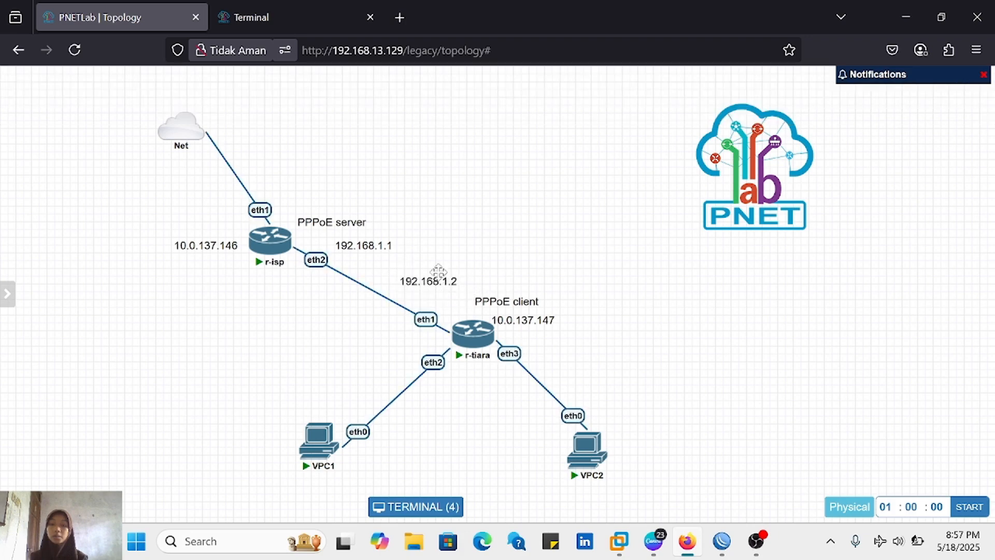
Step: Return to r-isp's WinBox session, set the secret's local address to 192.168.1.1 and remote address to 192.168.1.2, and save it
left_click(721, 541)
left_click(652, 465)
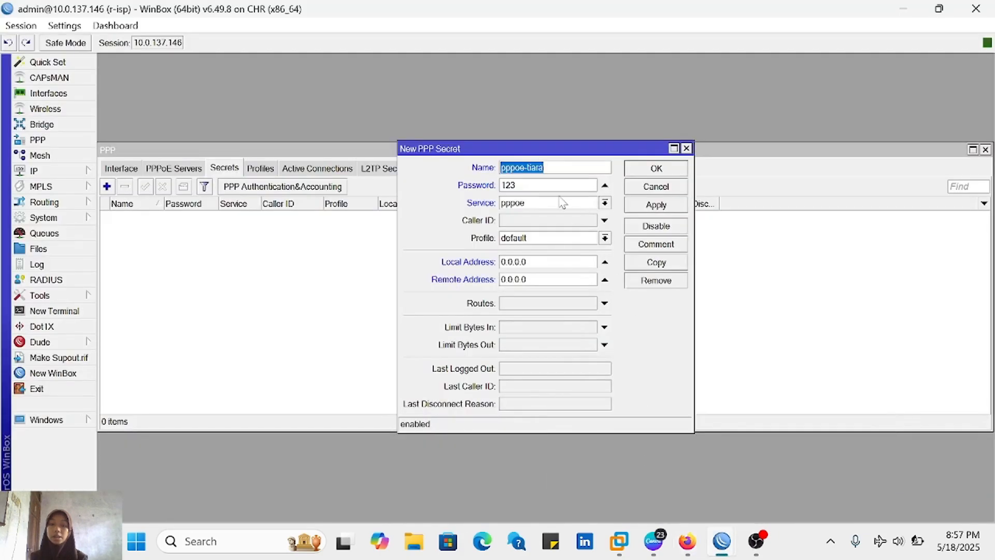
left_click_drag(528, 262, 500, 262)
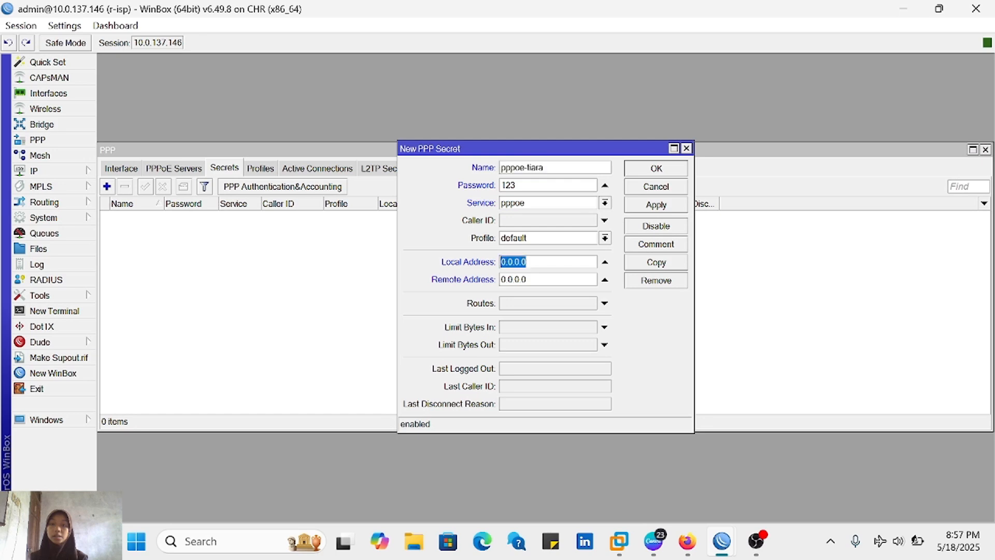
key("BackSpace")
type("192.168.1.1")
key("ctrl+a")
key("BackSpace")
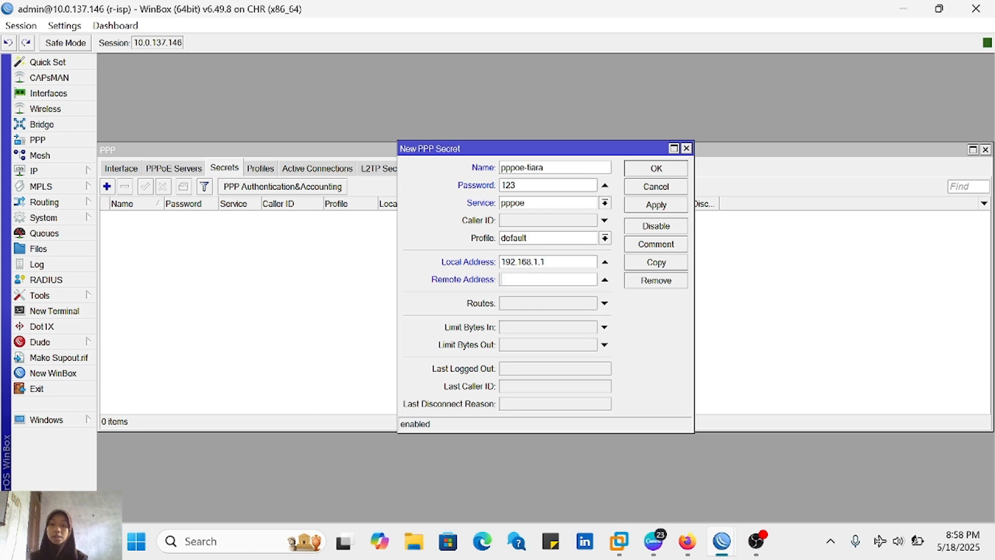
key("ctrl+v")
left_click(656, 205)
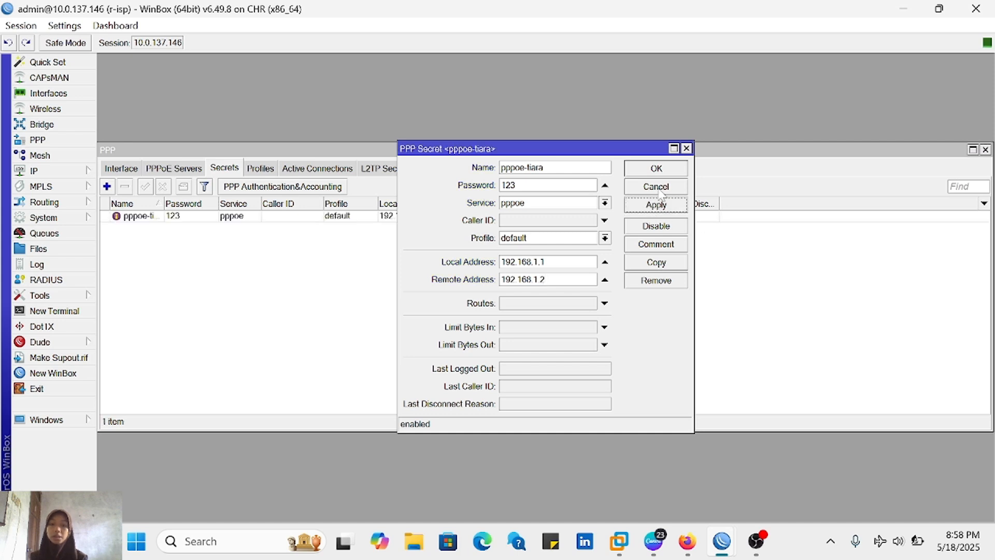
left_click(657, 171)
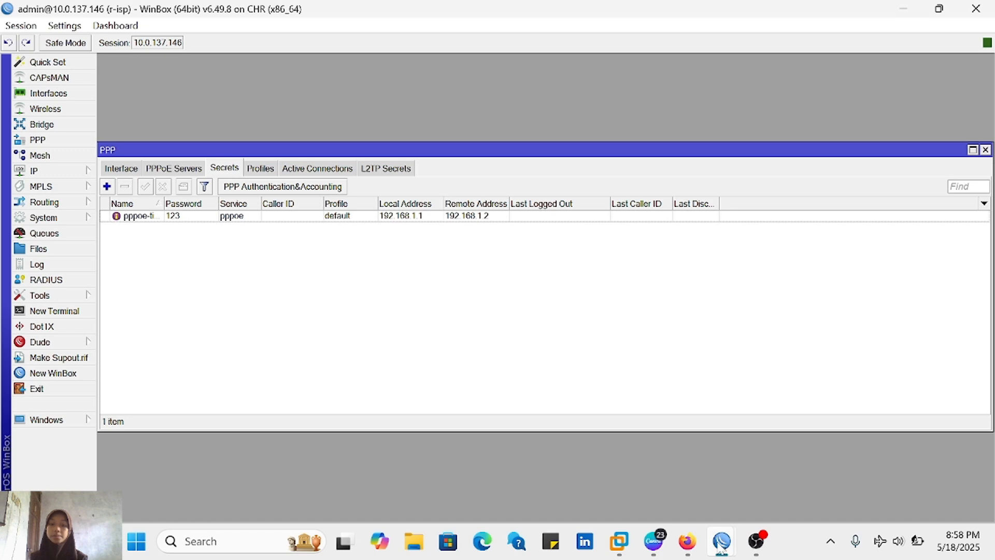
Step: Switch to the PPPoE client router's WinBox session and disable the l2tp-out1 interface in its PPP interface list
mouse_move(722, 542)
left_click(779, 463)
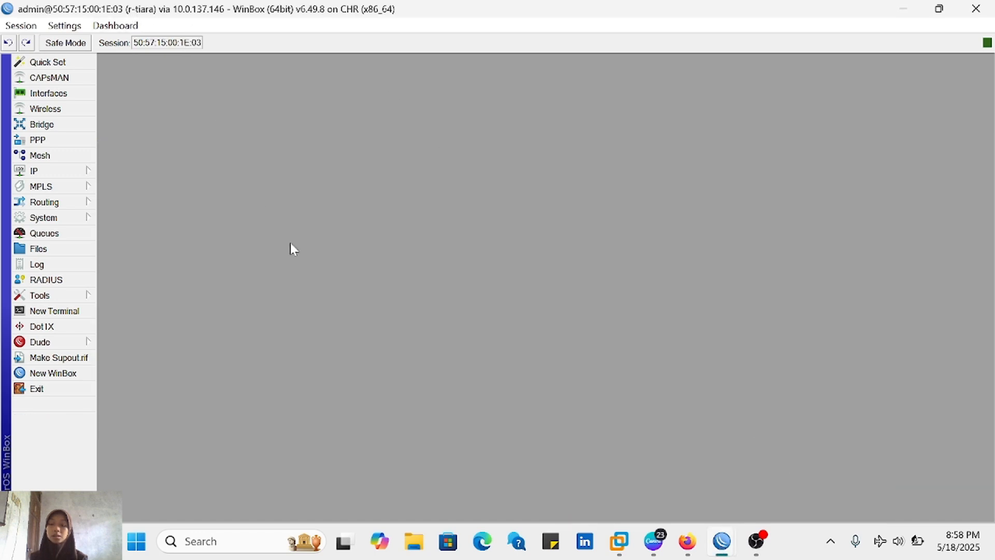
left_click(37, 139)
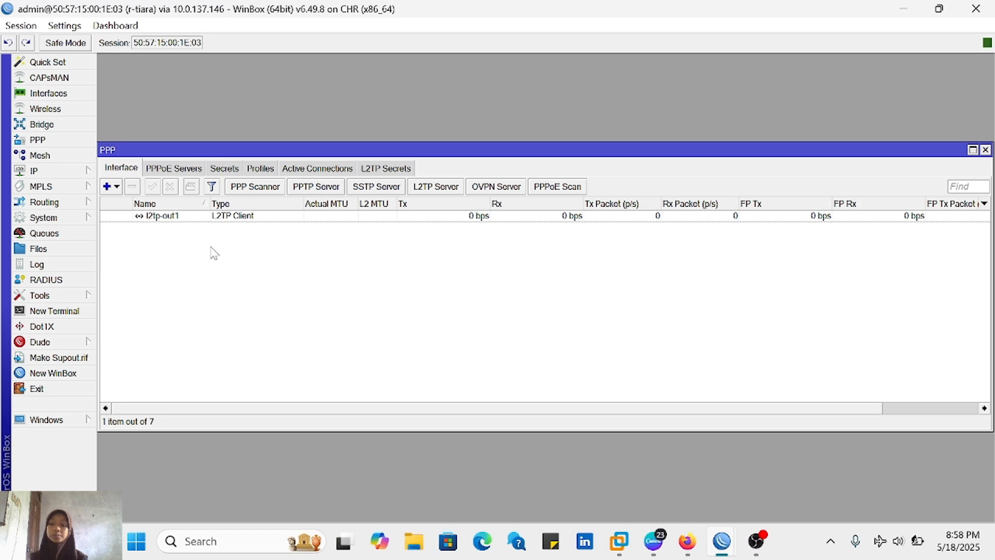
left_click(177, 217)
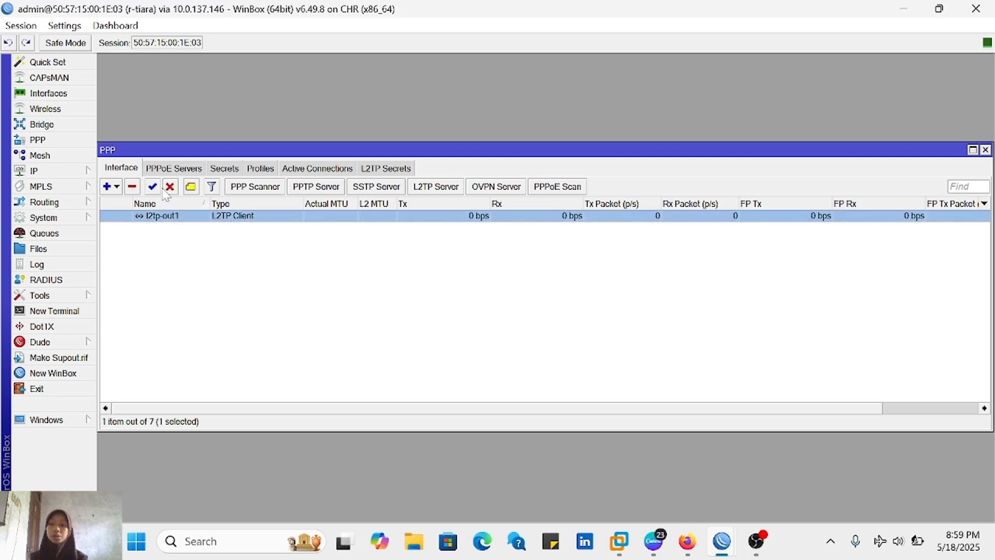
left_click(189, 295)
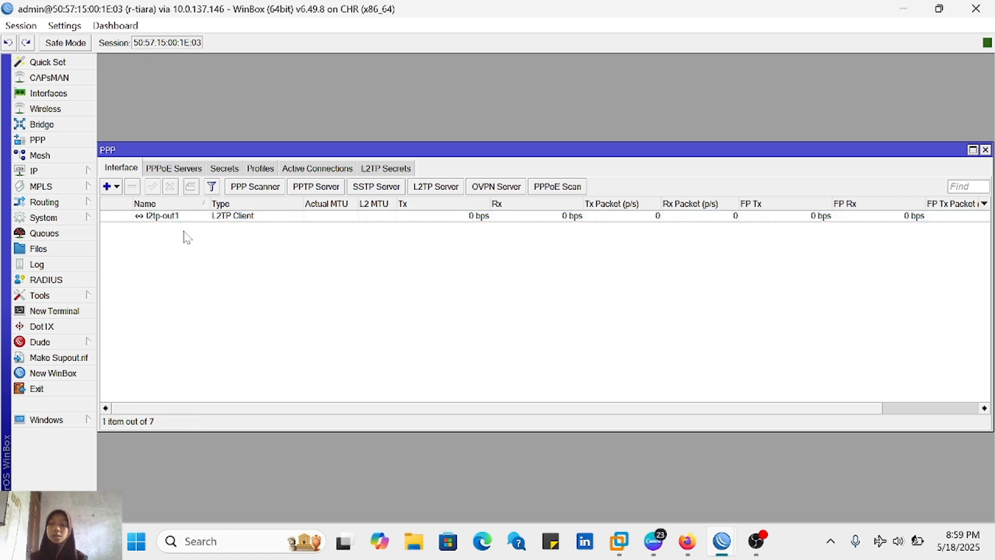
left_click(170, 221)
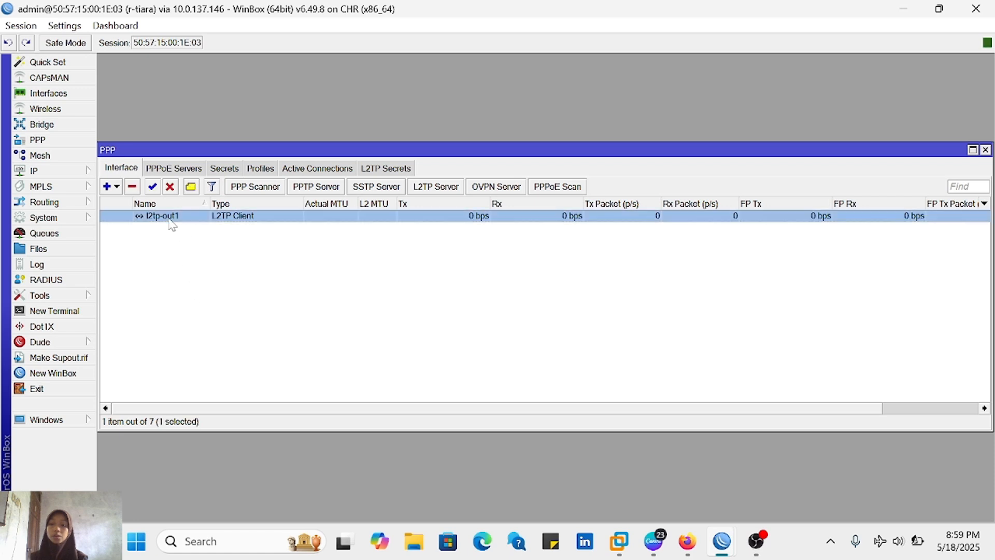
left_click(171, 187)
left_click(150, 287)
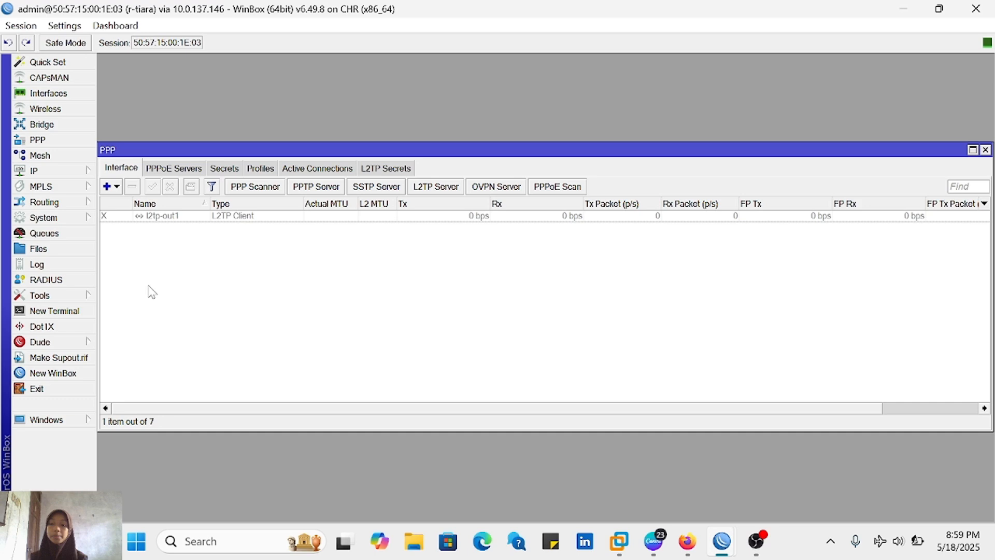
Step: Start a new PPPoE Client interface named pppoe-out1 on ether1
left_click(111, 188)
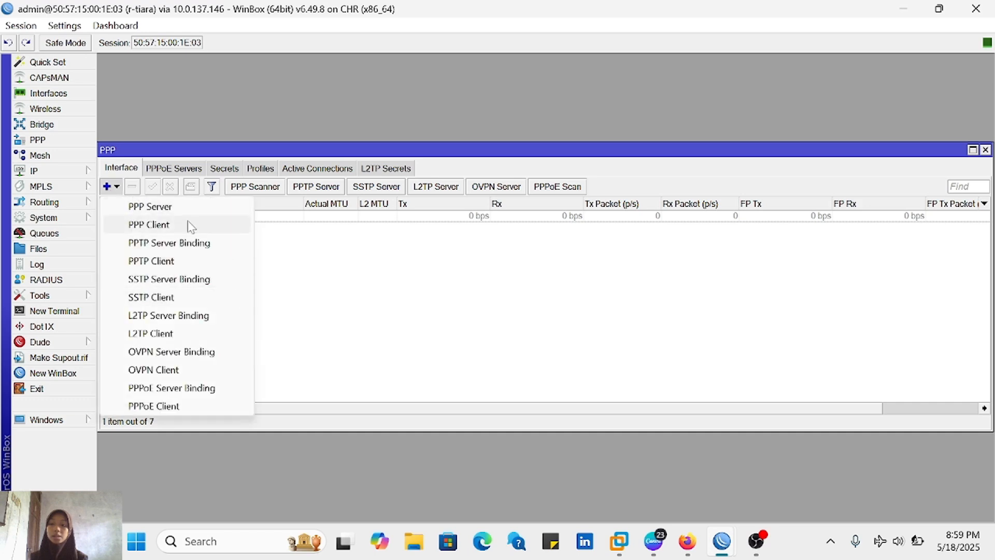
left_click(191, 408)
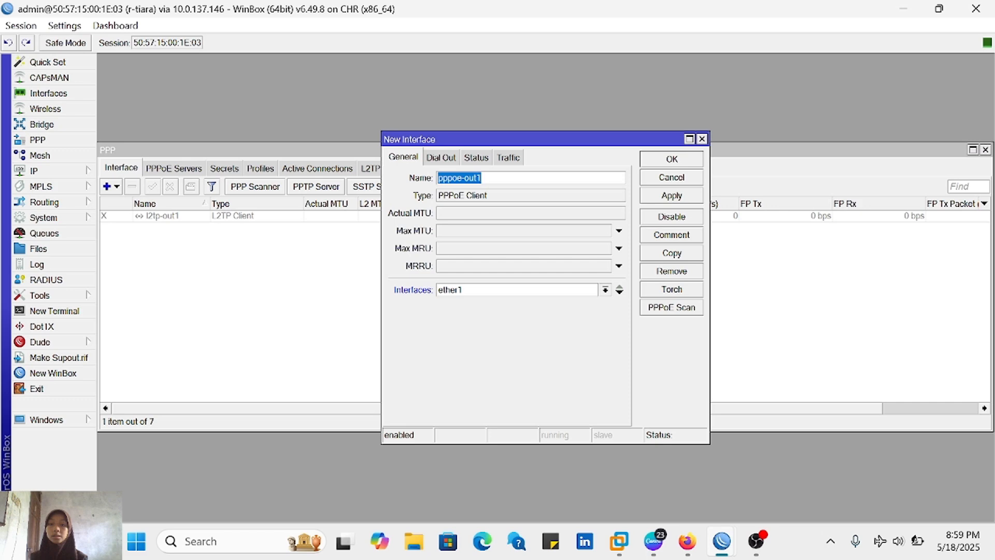
left_click(483, 177)
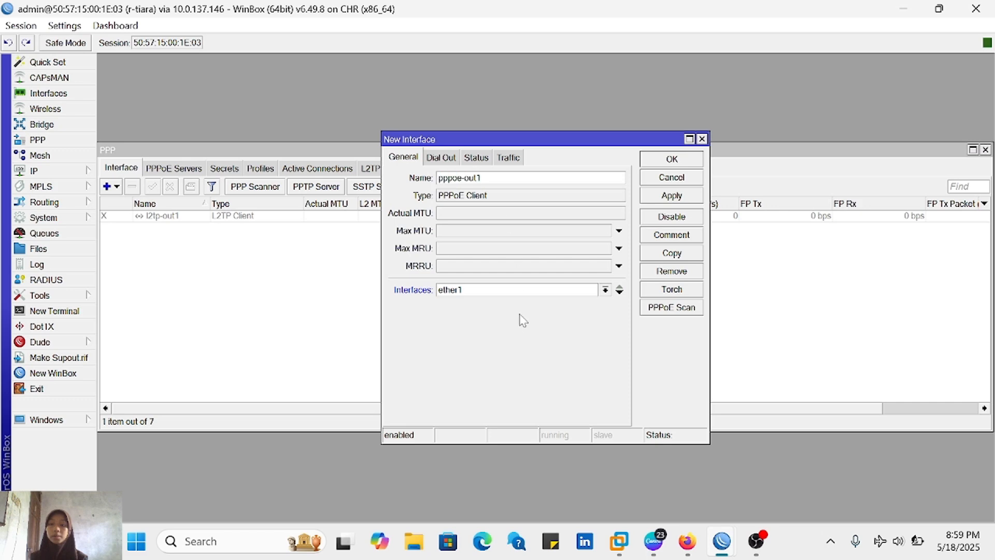
left_click(478, 282)
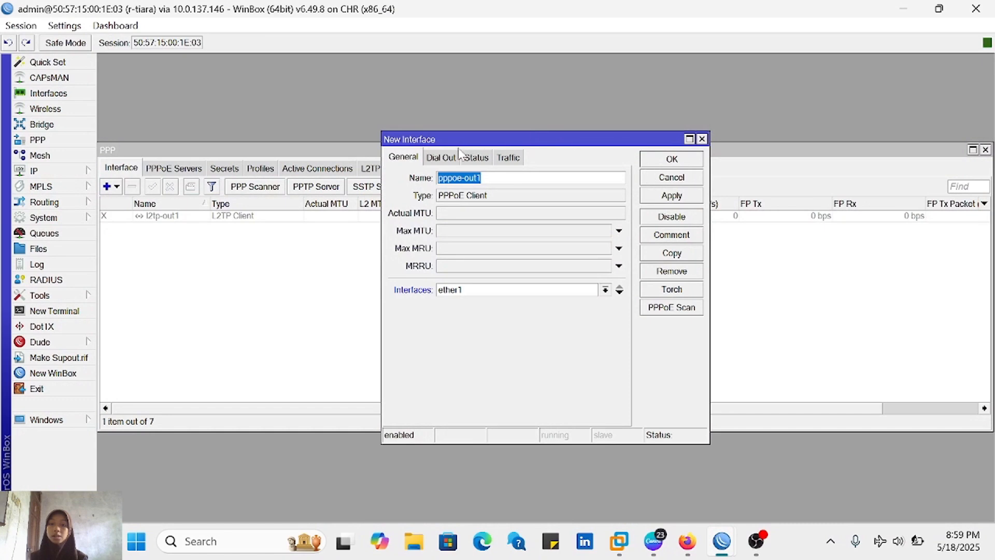
Step: Enter the PPPoE user name and the account password in the new interface's dial-out settings
left_click(441, 157)
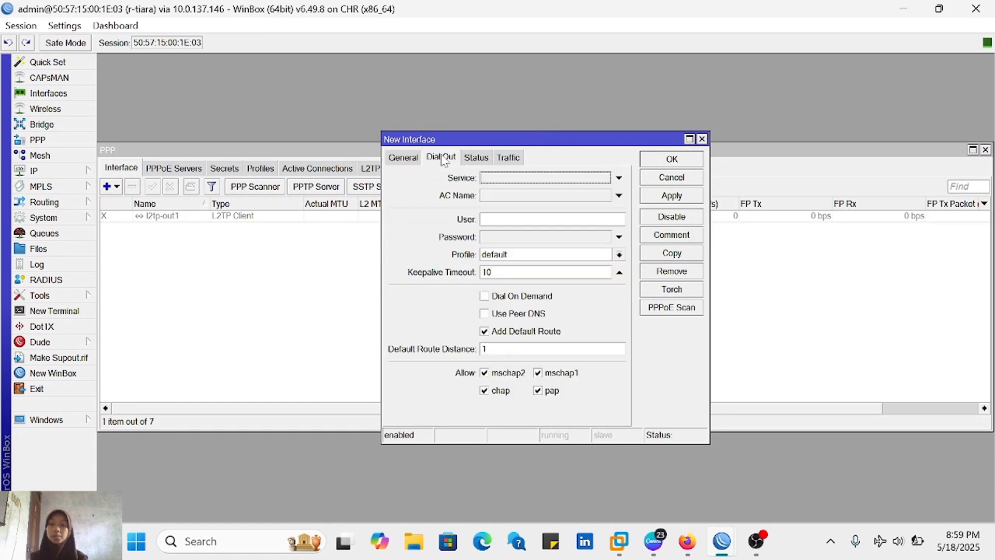
left_click(522, 218)
type("pp")
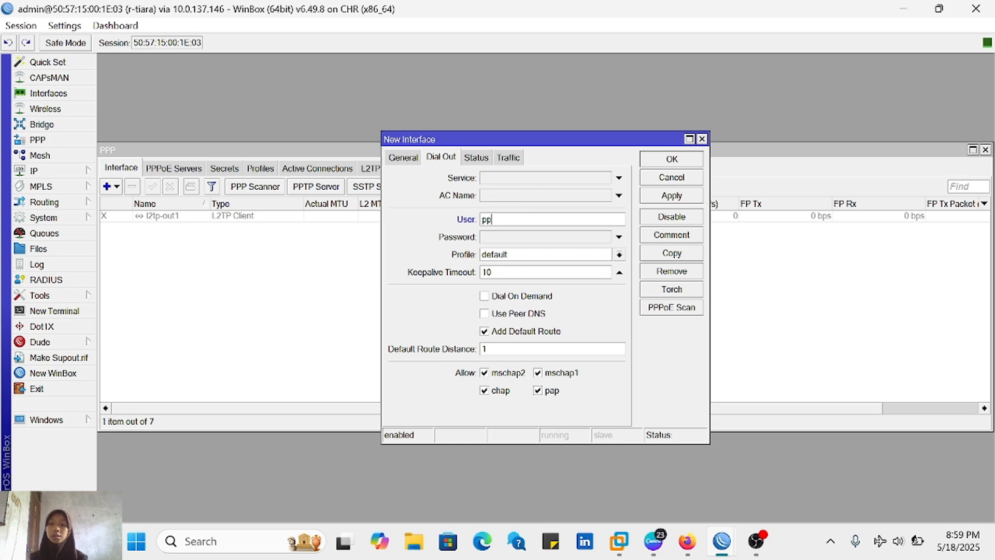
type("poe tiara")
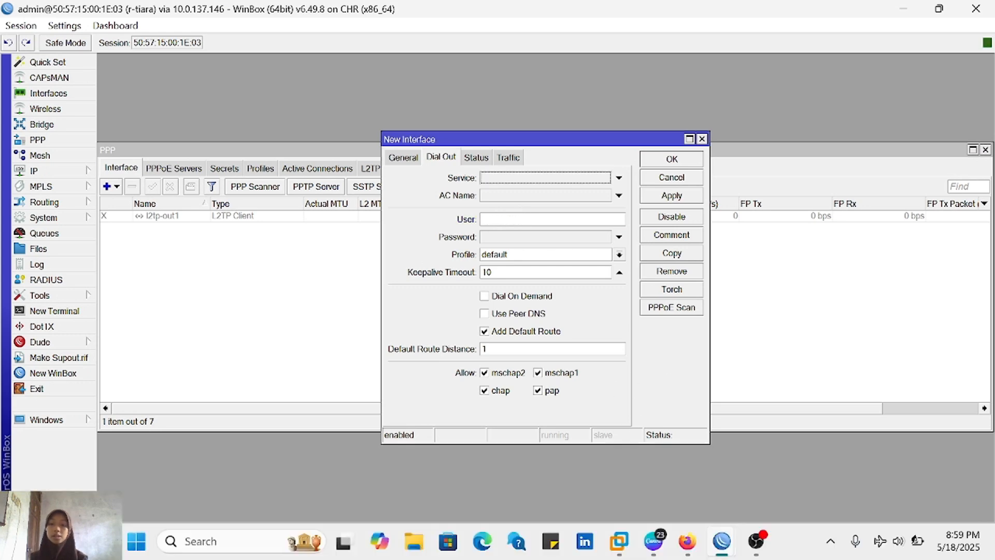
left_click(538, 219)
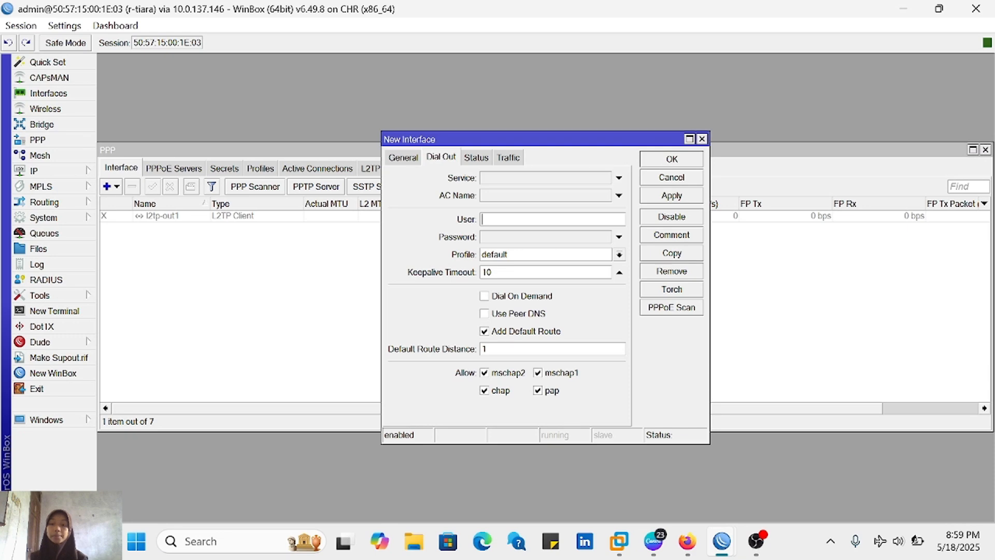
type("pppoe tiara")
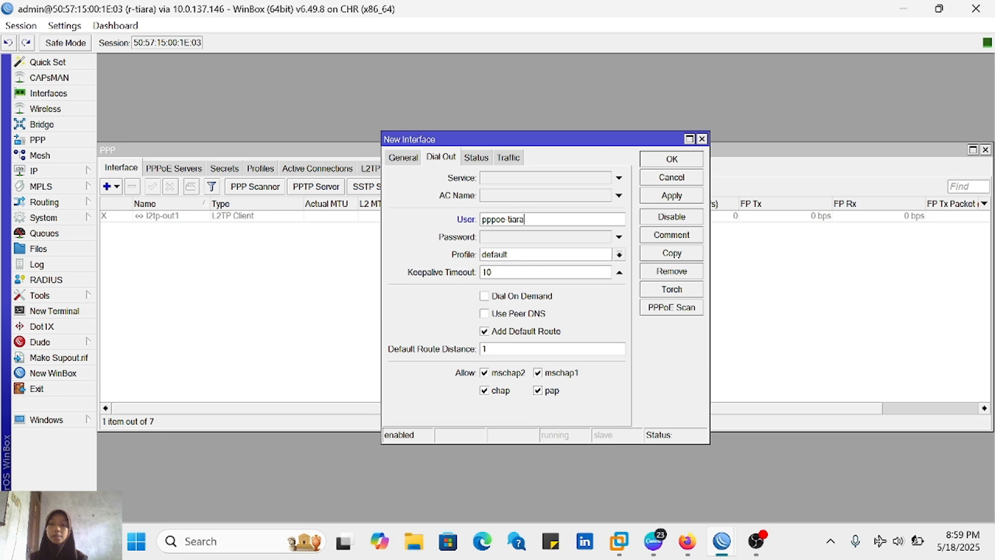
left_click(523, 237)
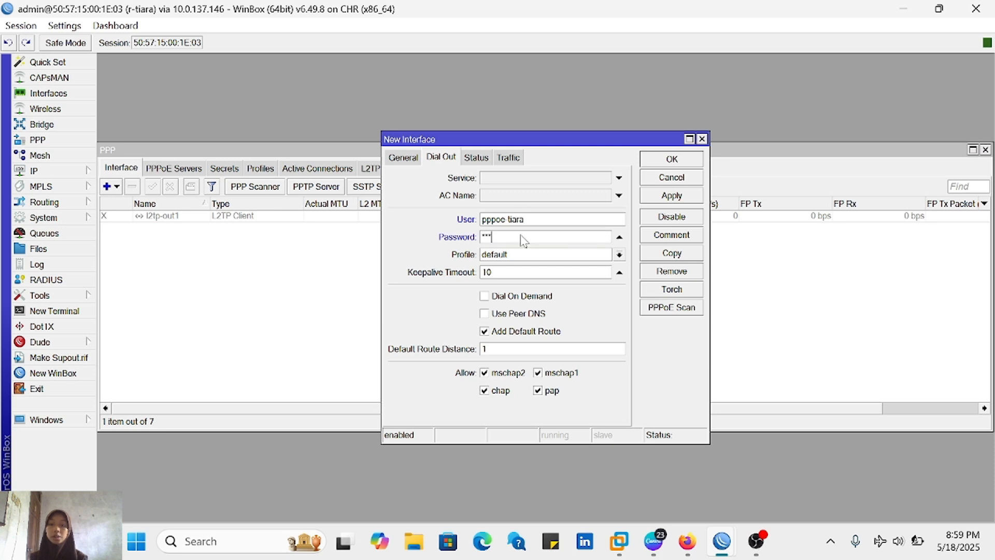
Step: Turn off password hiding, enable Use Peer DNS for the PPPoE client, and save the interface
left_click(64, 25)
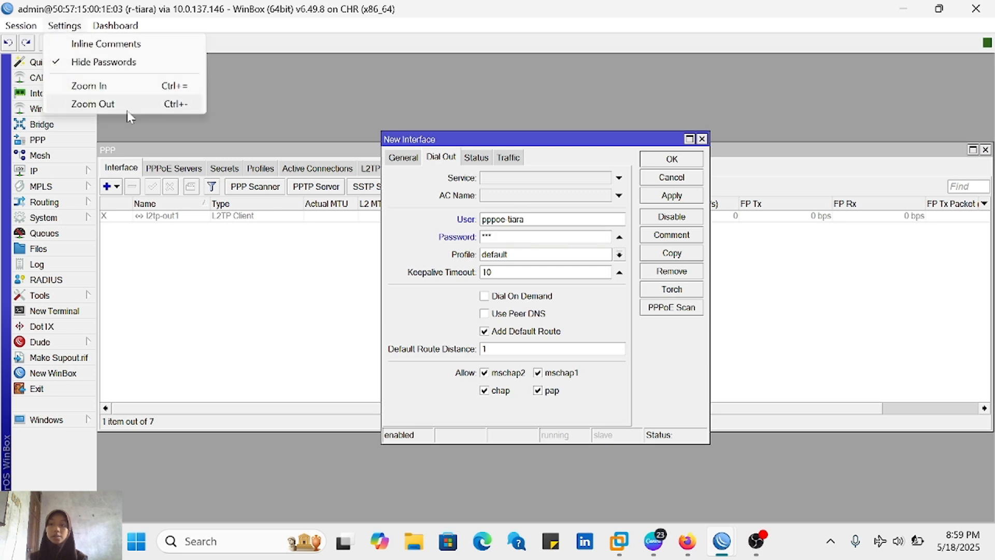
left_click(99, 63)
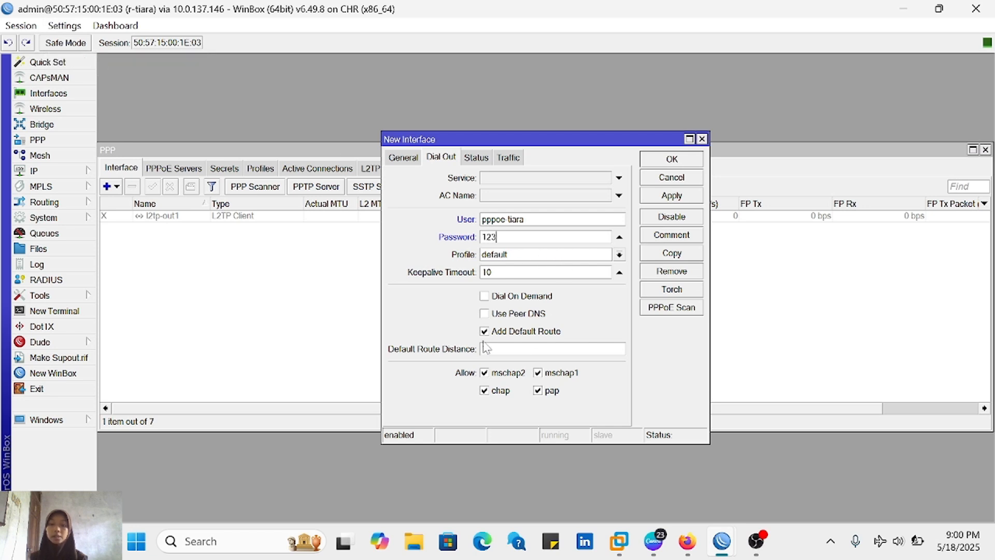
left_click(484, 314)
left_click(672, 196)
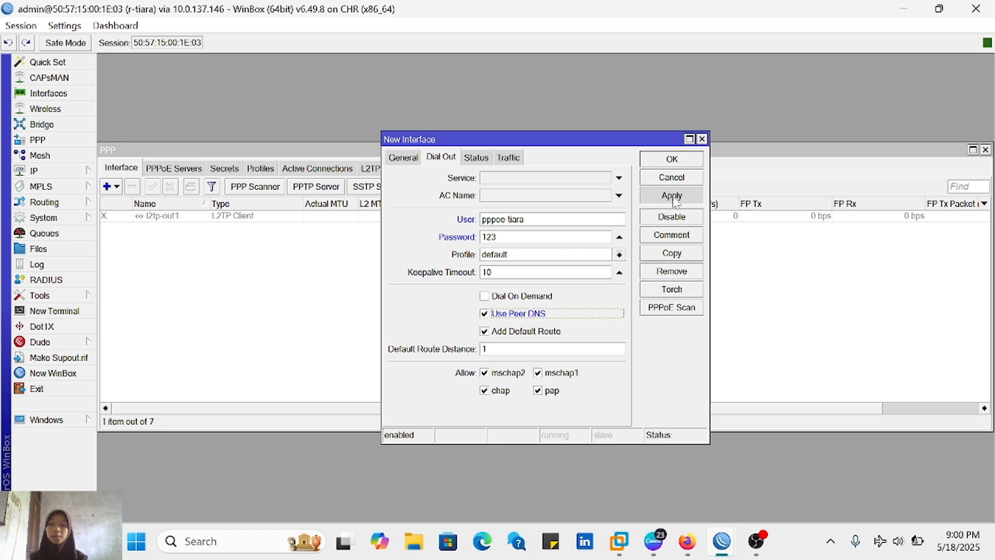
left_click(670, 162)
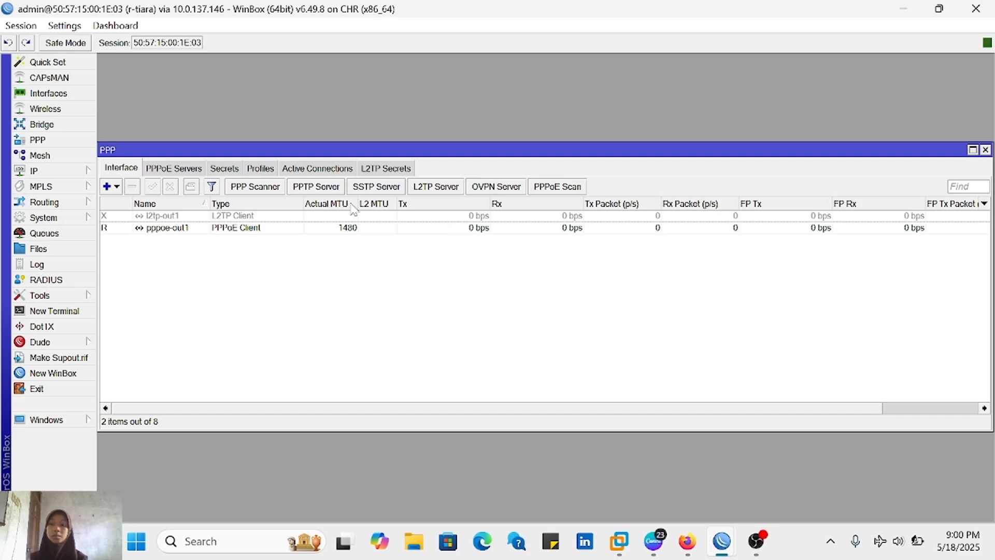
Step: Check the client's active PPP connections, then r-isp's active connections, PPP interfaces and PPPoE servers
left_click(317, 171)
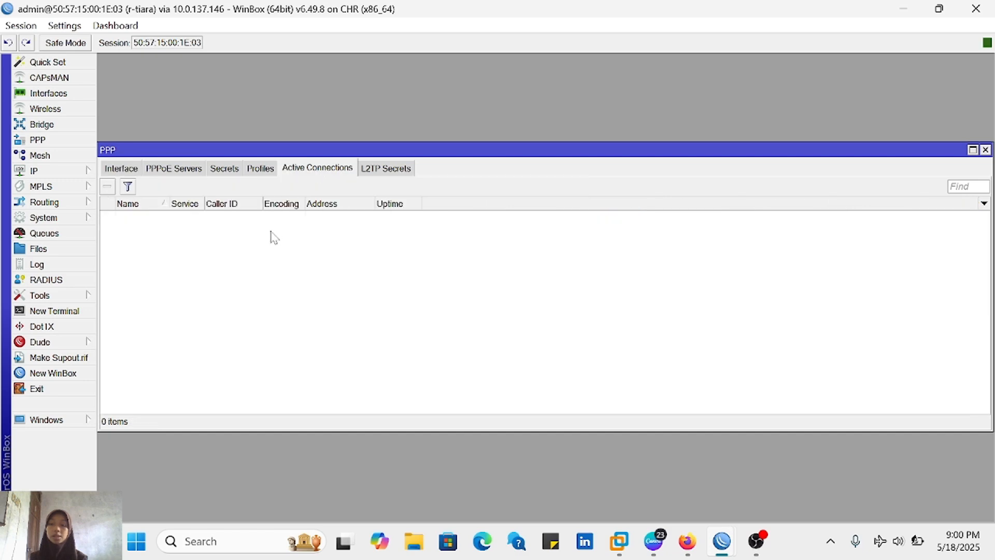
mouse_move(727, 554)
left_click(671, 464)
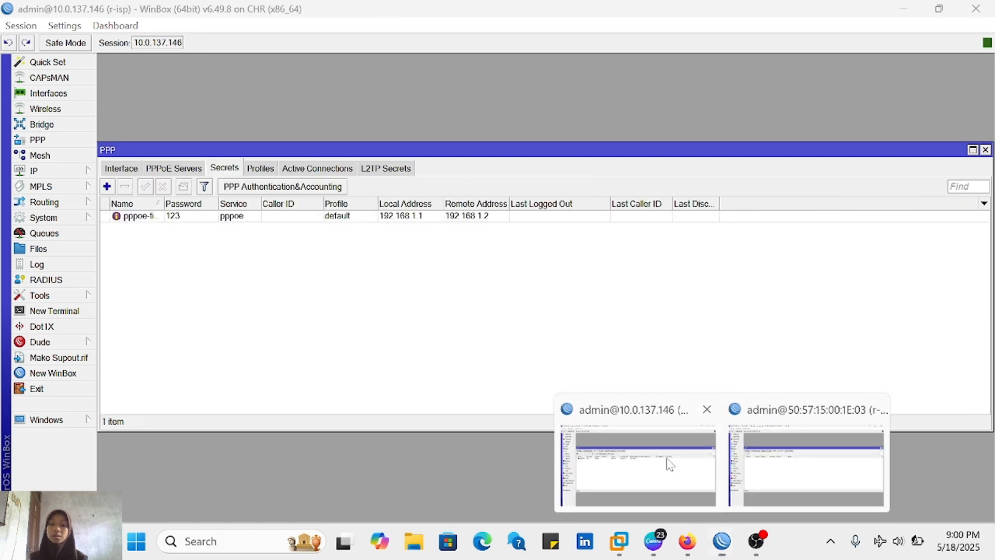
left_click(324, 170)
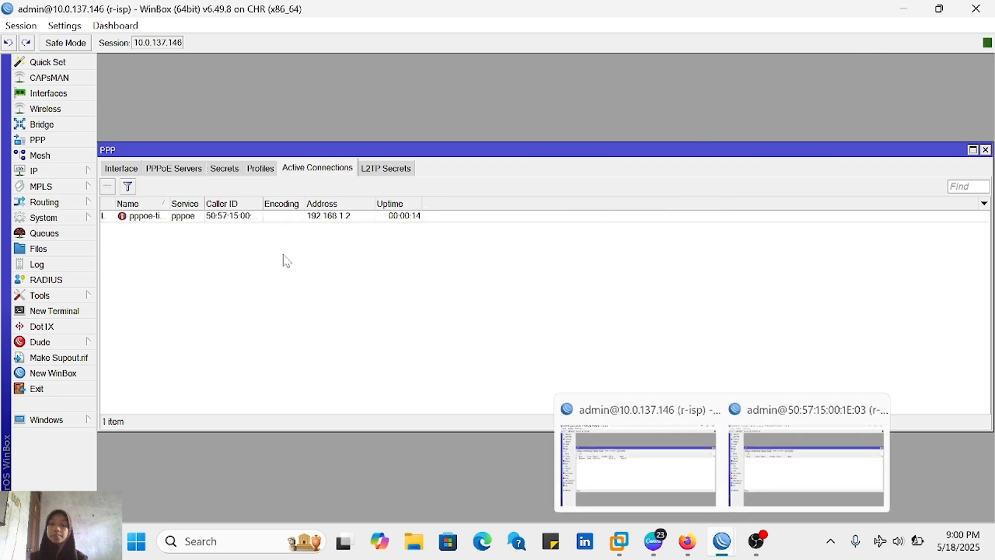
left_click(119, 170)
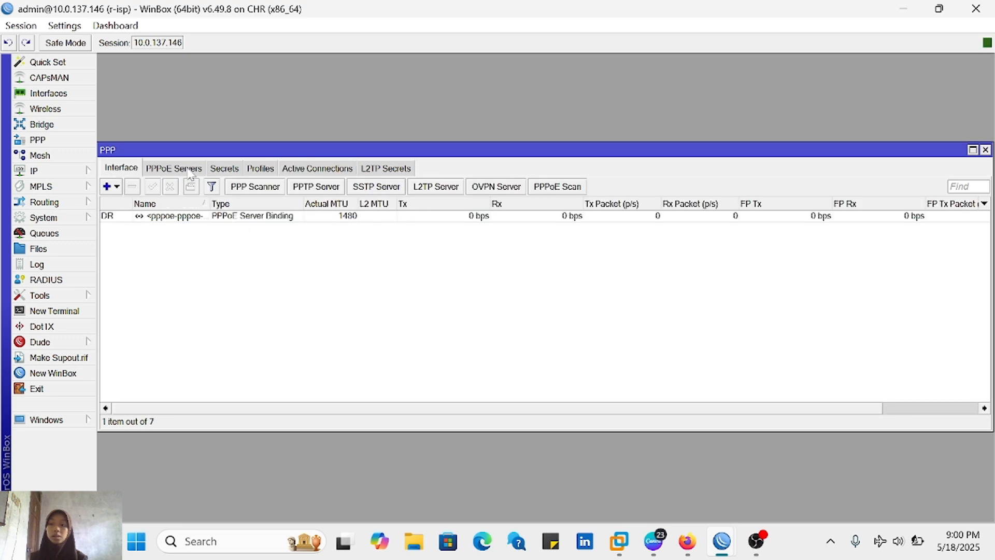
left_click(190, 173)
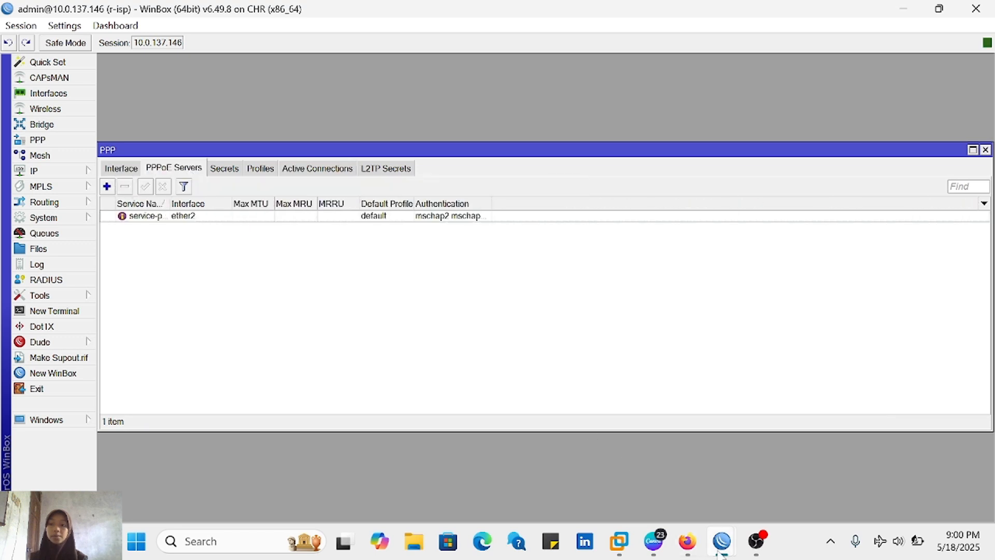
Step: Switch to the PPPoE client router's WinBox session, open a new terminal, and skip the password change
mouse_move(722, 552)
left_click(750, 517)
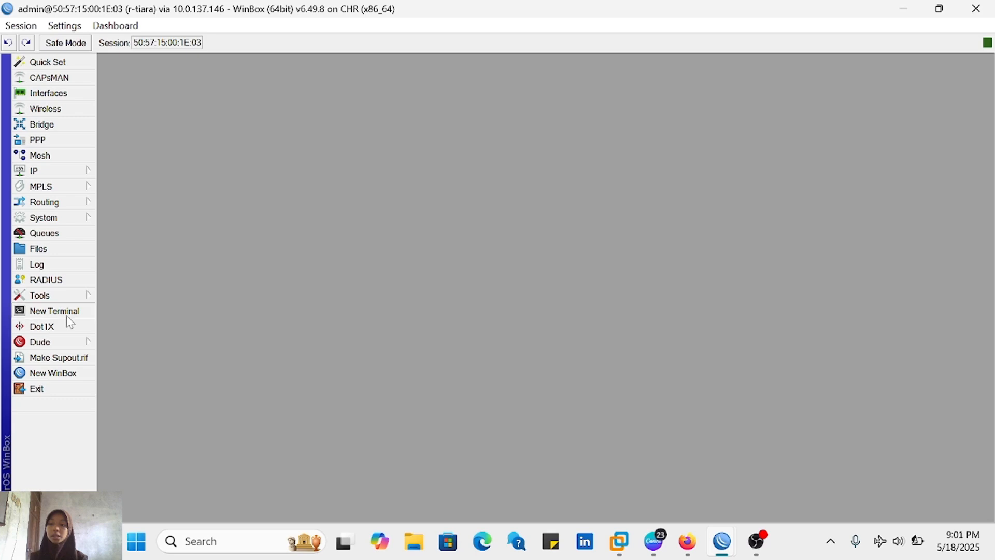
left_click(66, 315)
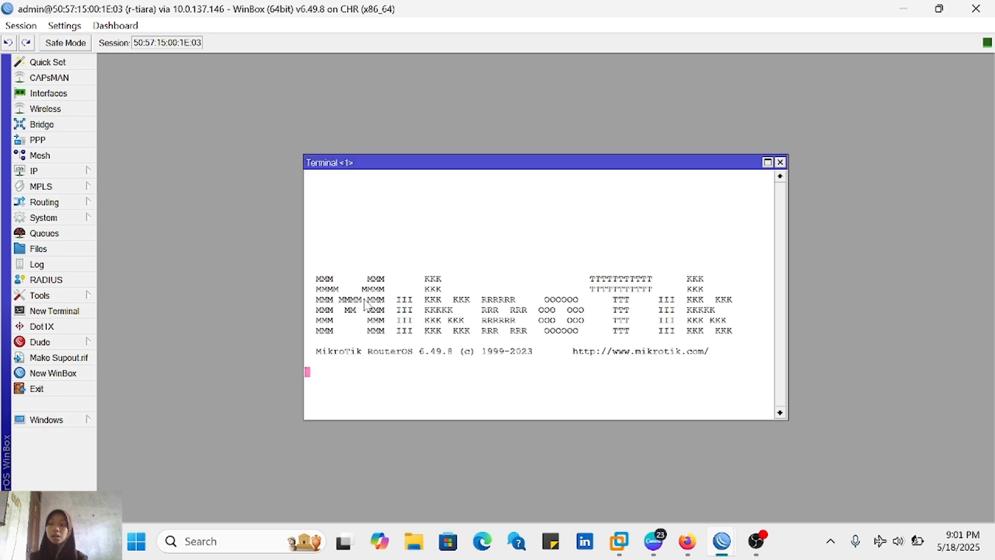
key("Return")
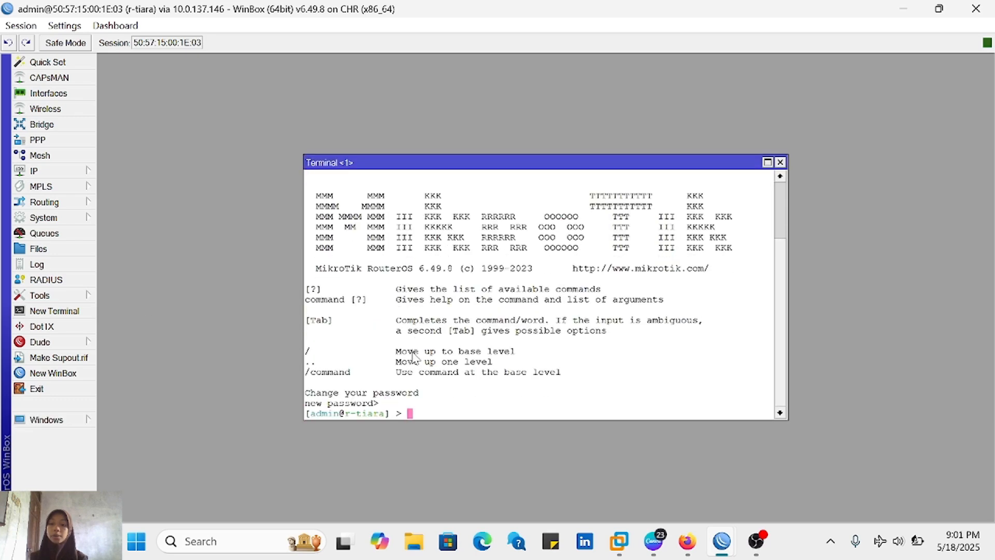
Step: Ping 192.168.1.1 from the client router's terminal and stop the ping
mouse_move(688, 533)
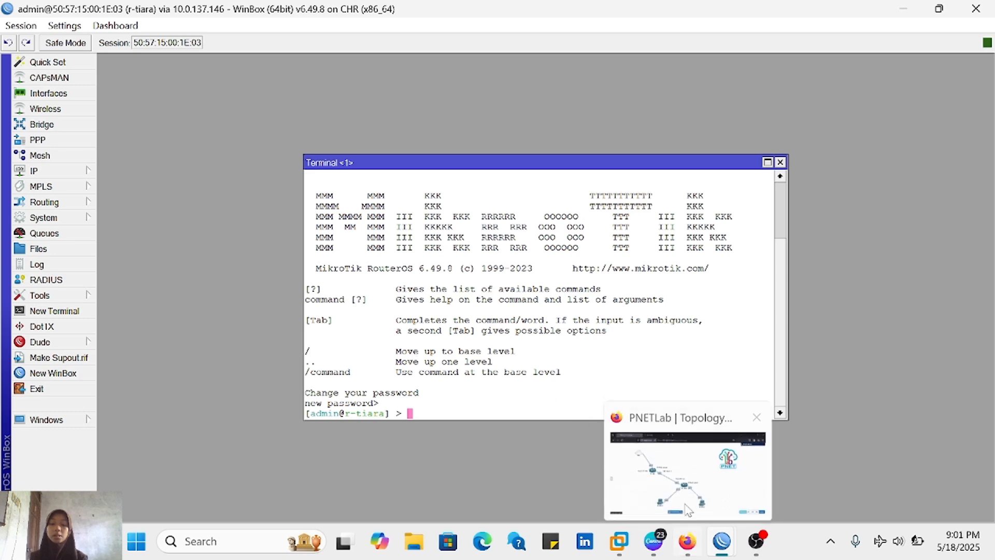
left_click(674, 489)
type("ping 192.1")
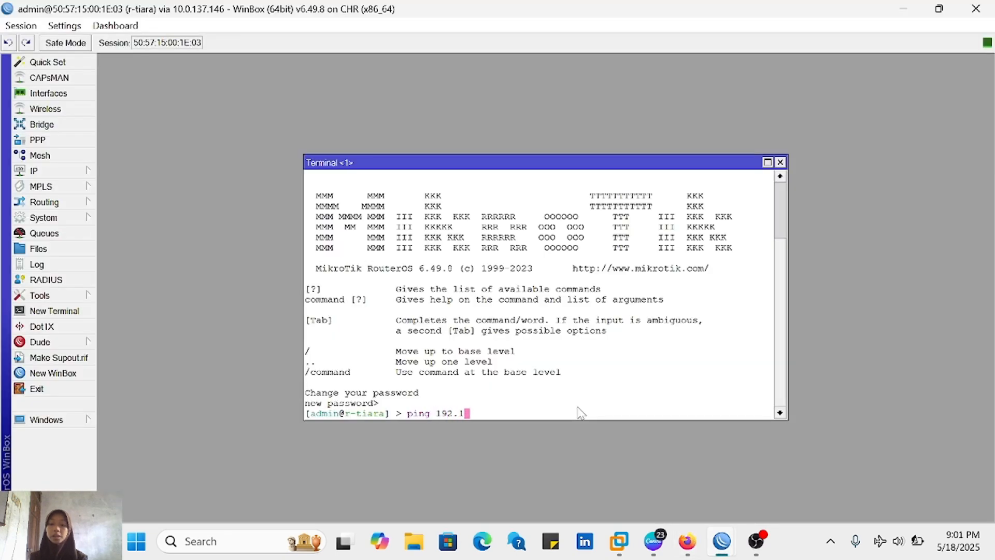
type("68.1.1")
key("Return")
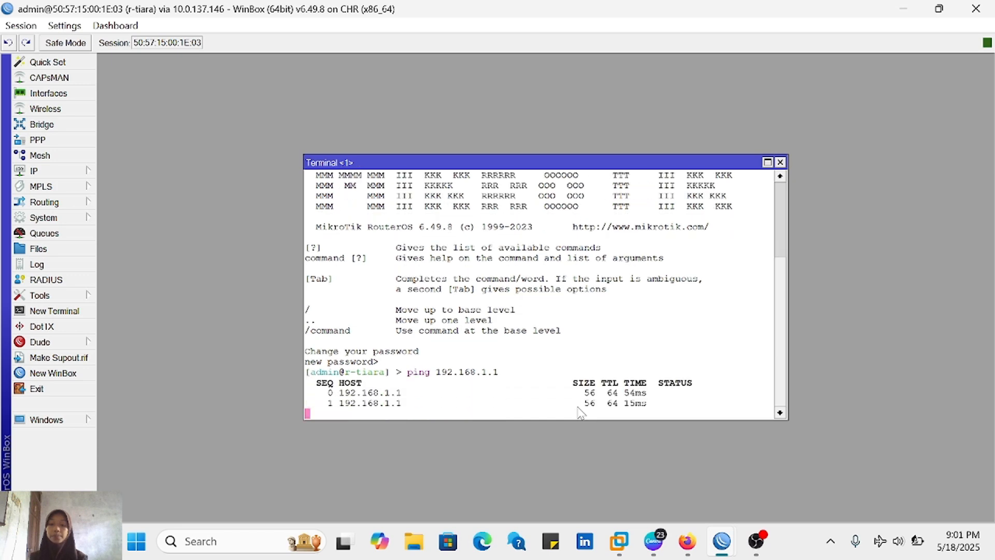
key("ctrl+c")
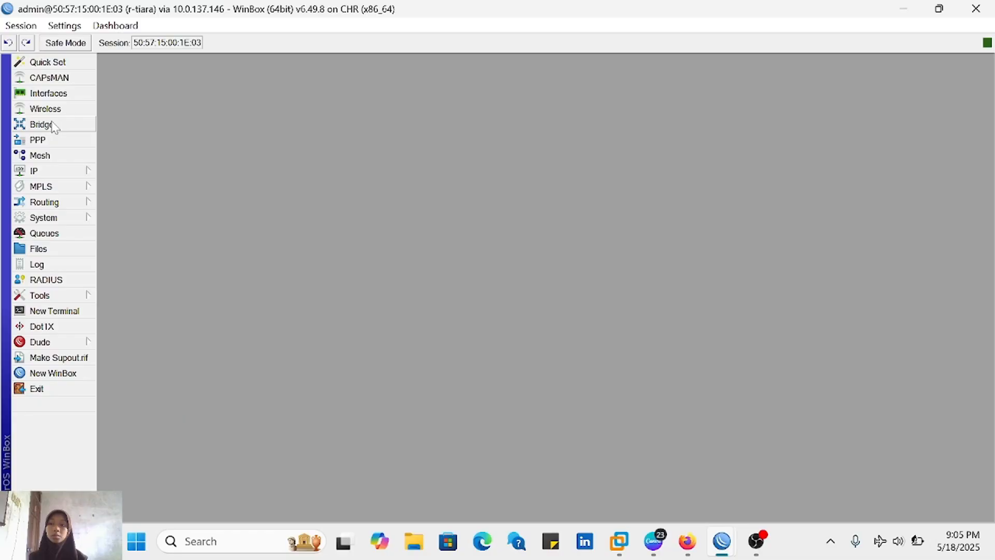
Step: Disable the bridge-for-eoip bridge on the PPPoE client router
left_click(44, 125)
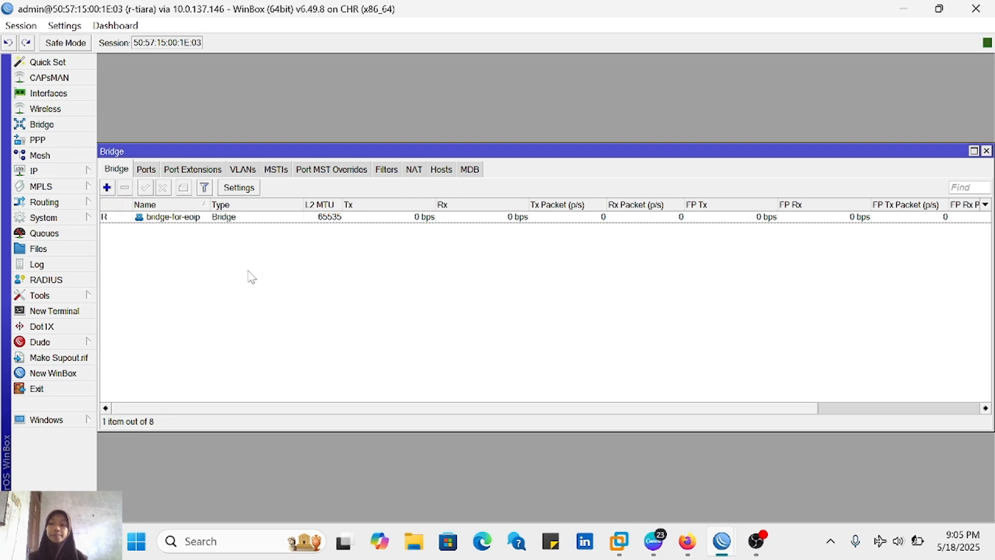
left_click(250, 217)
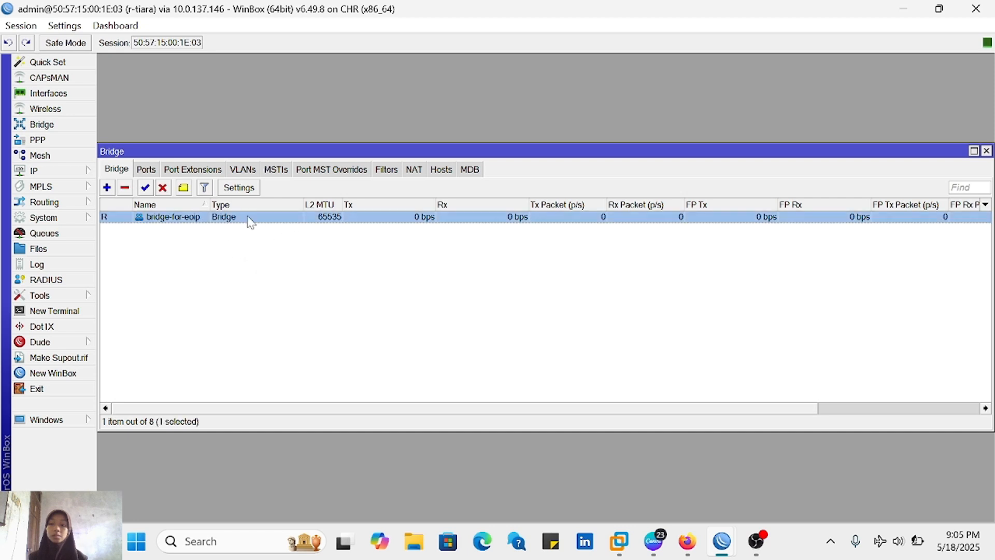
left_click(162, 188)
left_click(145, 188)
Step: Add a new bridge named bridge-for-pppoe and save it
left_click(106, 187)
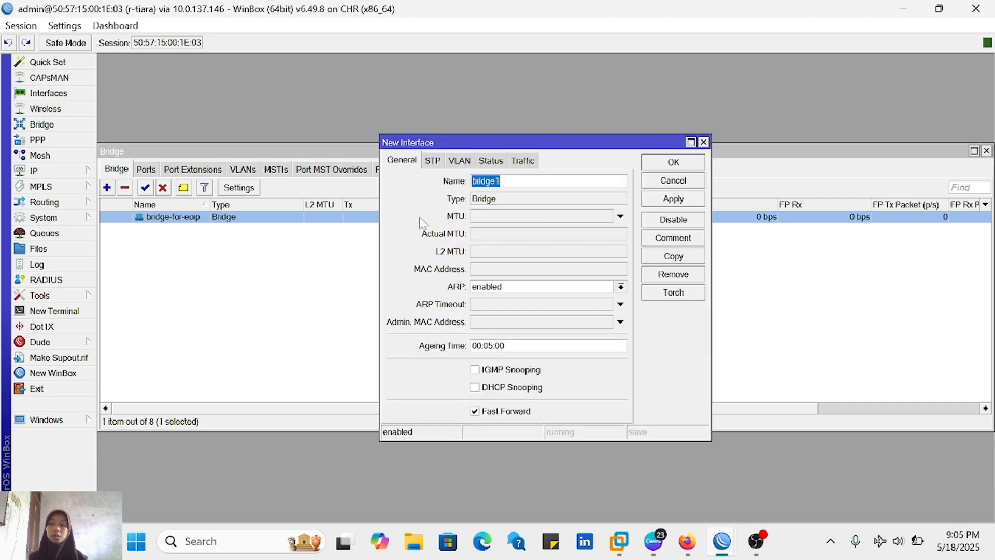
left_click(501, 181)
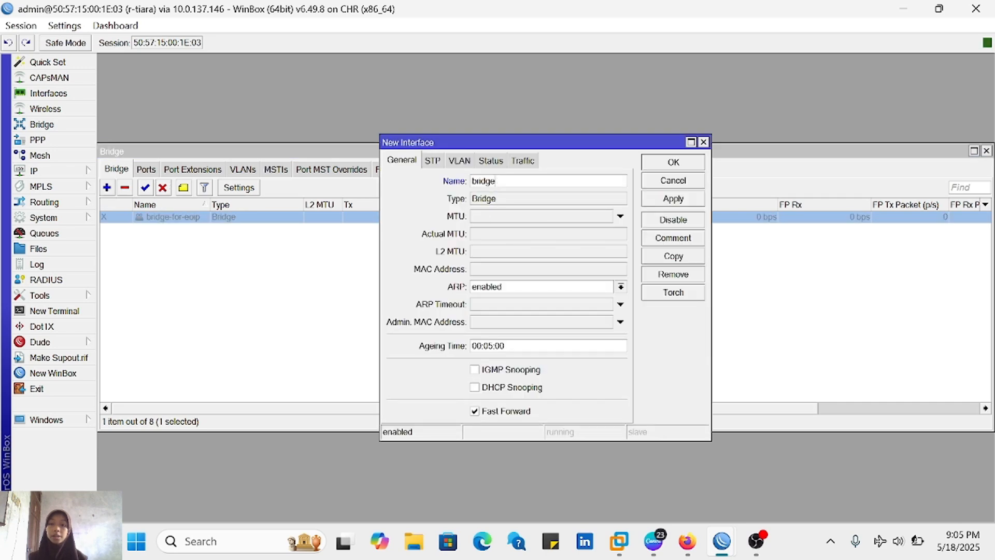
type("-for-pppoe")
left_click(693, 198)
left_click(674, 163)
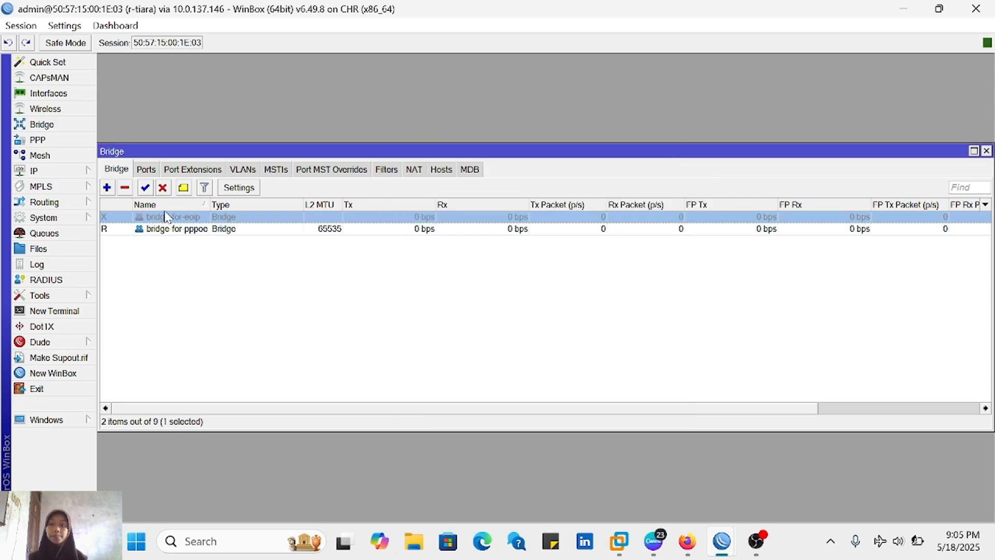
Step: Disable the EoIP tunnel's port entry belonging to bridge-for-eoip
left_click(147, 170)
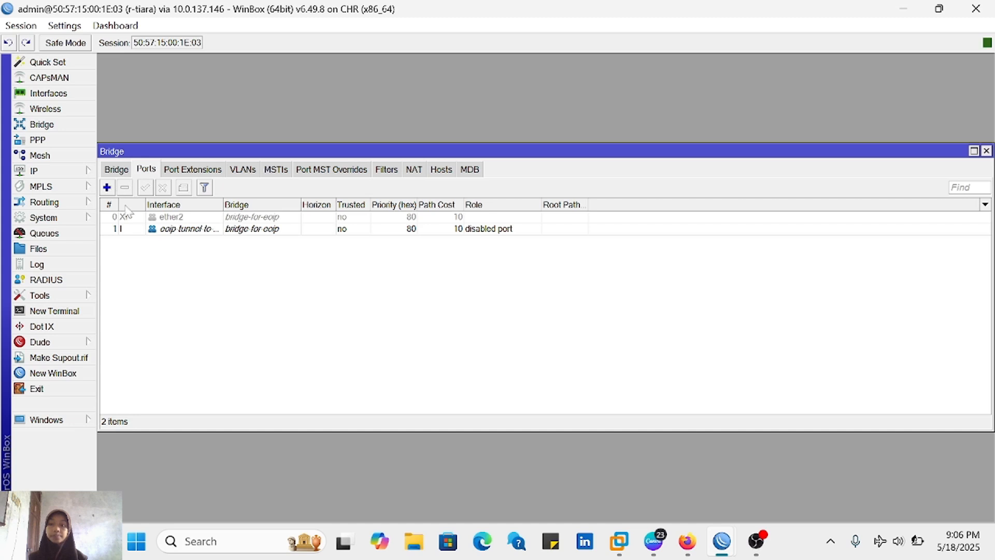
left_click(165, 230)
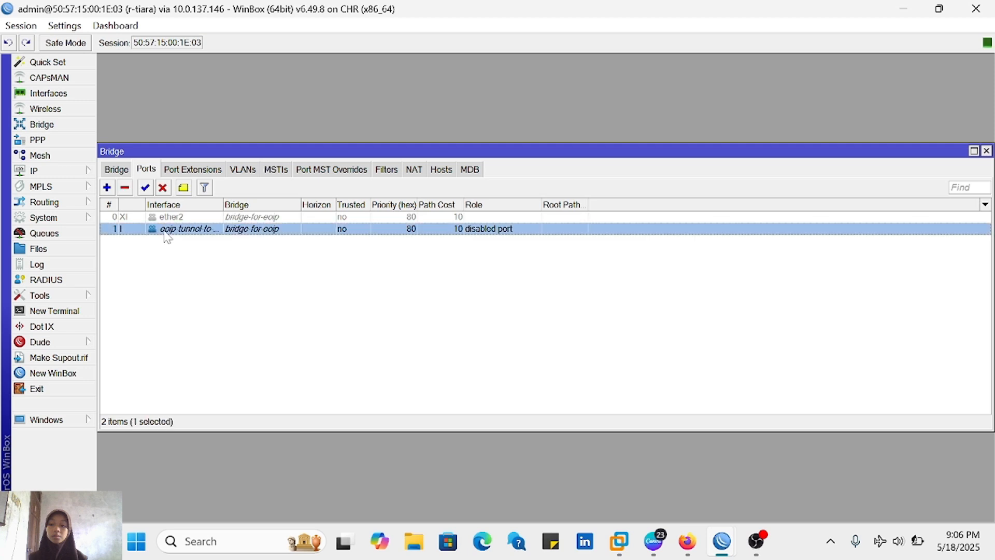
left_click(162, 188)
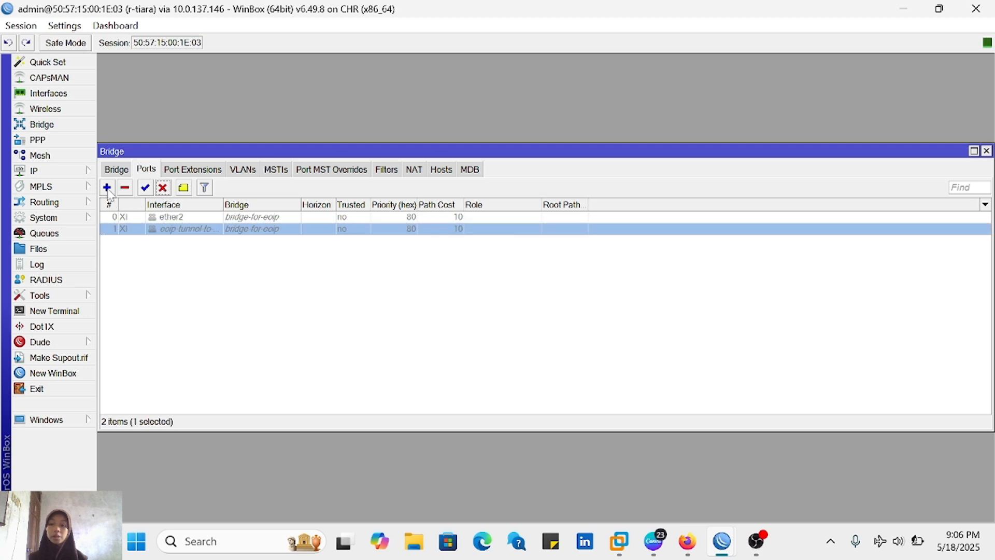
Step: Add ether2 as a port of the bridge-for-pppoe bridge and save it
left_click(107, 187)
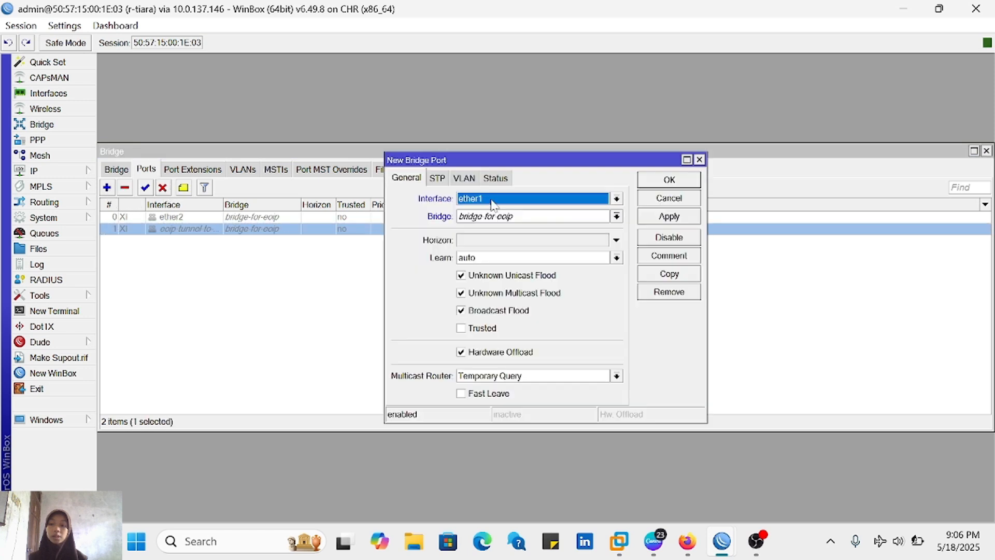
left_click(528, 202)
left_click(492, 254)
left_click(502, 217)
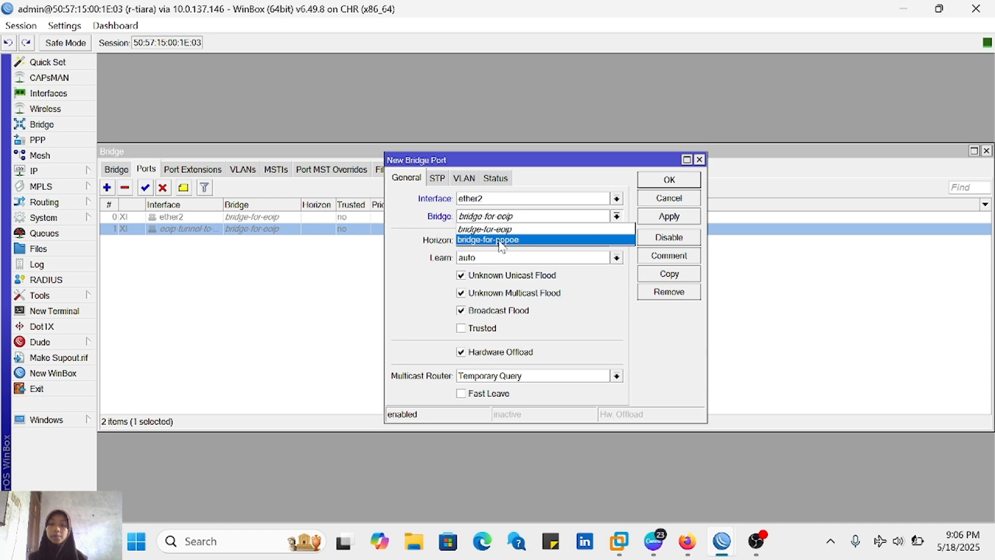
left_click(500, 240)
left_click(662, 216)
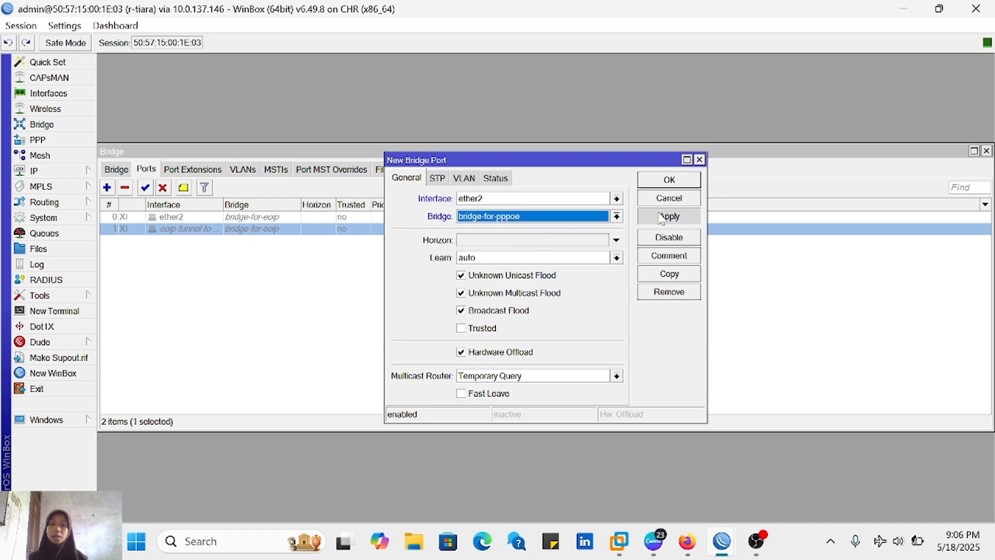
left_click(672, 183)
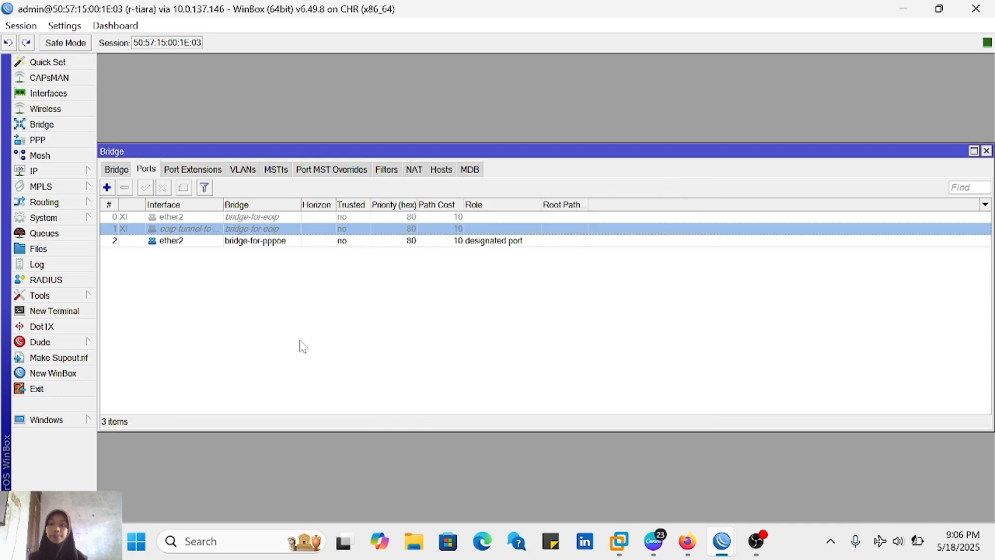
left_click(304, 346)
Step: Add a bridge port for ether3 assigned to bridge-for-eoip and save it
left_click(113, 190)
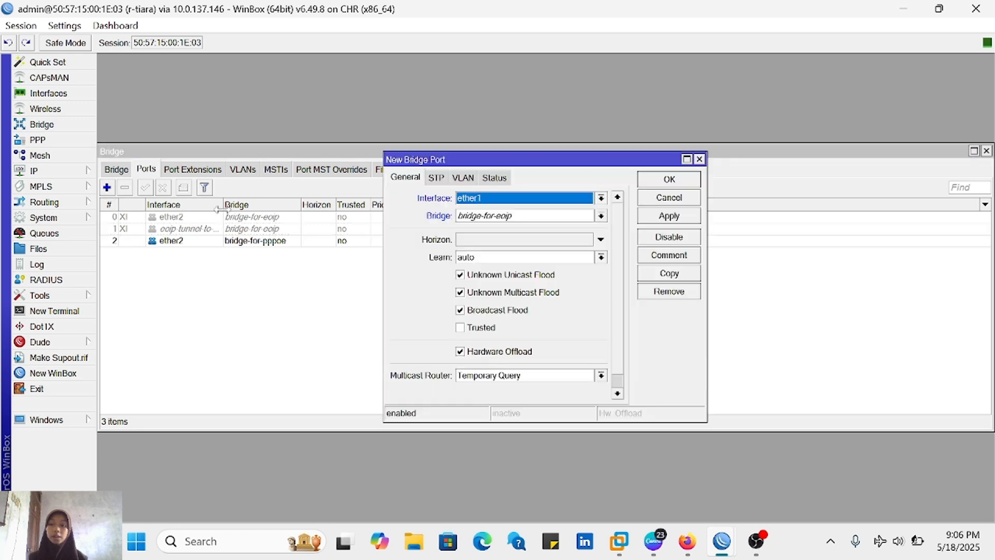
left_click(478, 203)
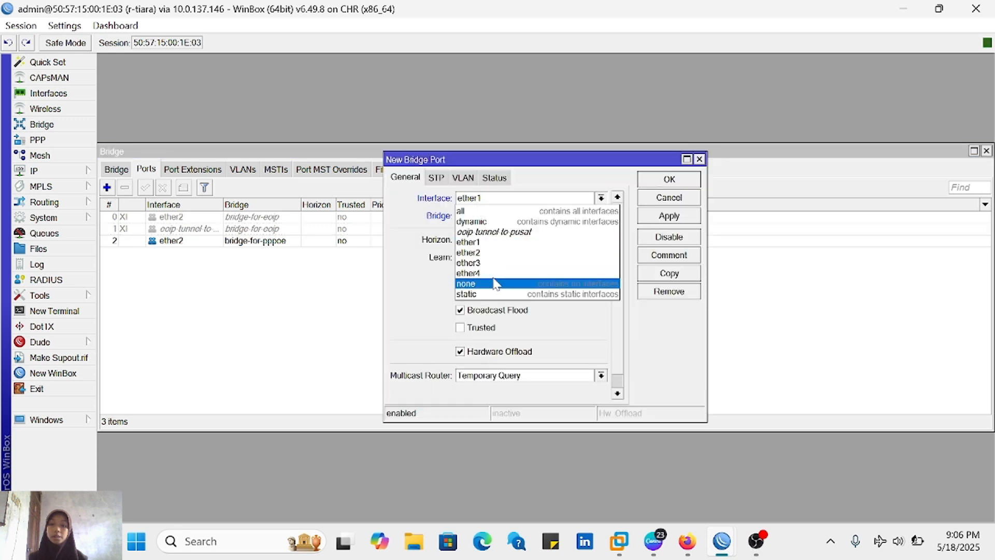
left_click(486, 261)
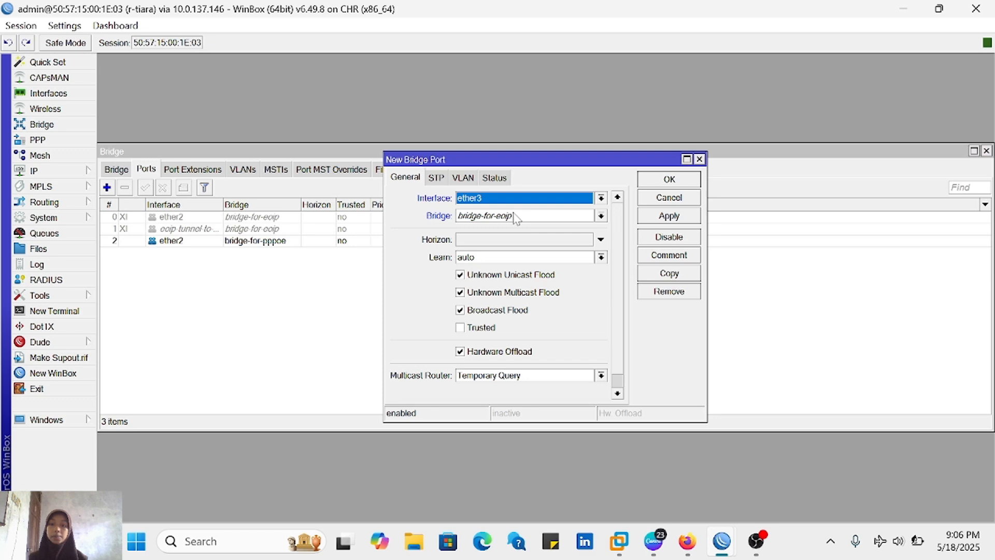
left_click(516, 217)
left_click(501, 246)
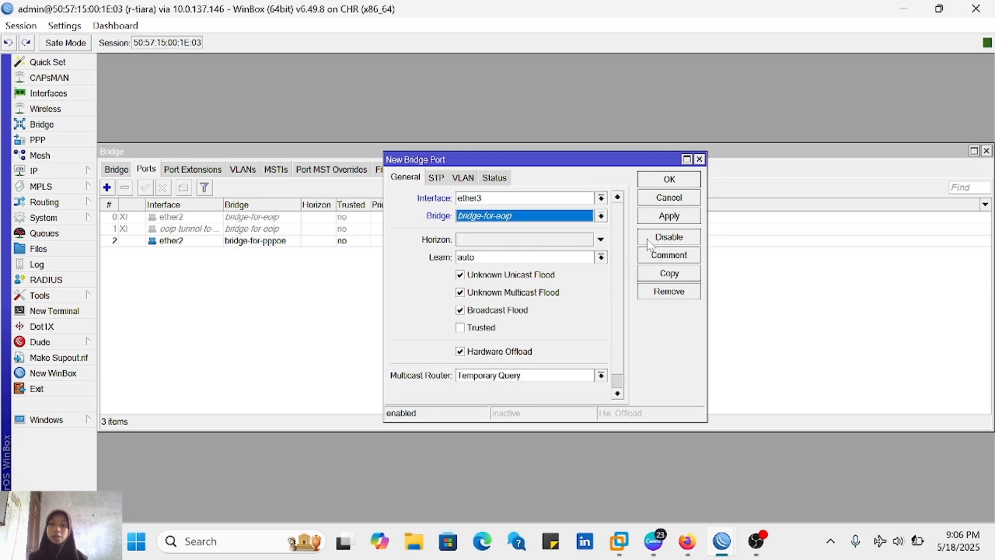
left_click(666, 222)
left_click(670, 180)
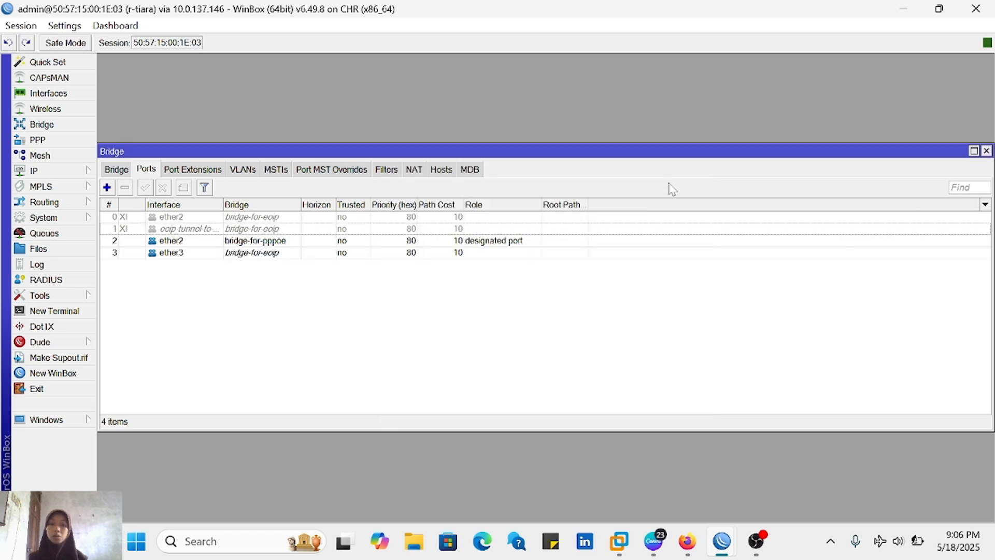
Step: Reassign the ether3 bridge port to bridge-for-pppoe and save the change
double_click(338, 253)
left_click(466, 216)
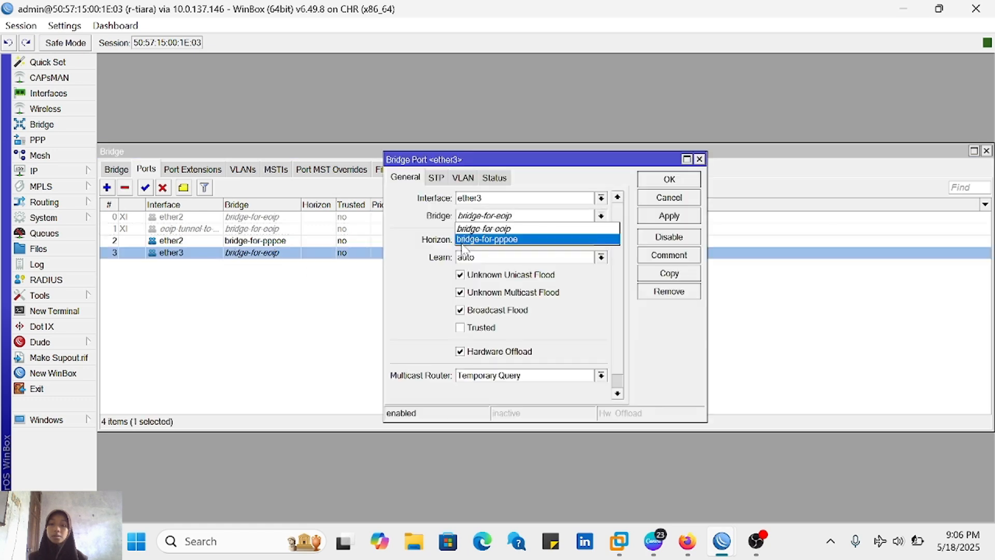
left_click(465, 238)
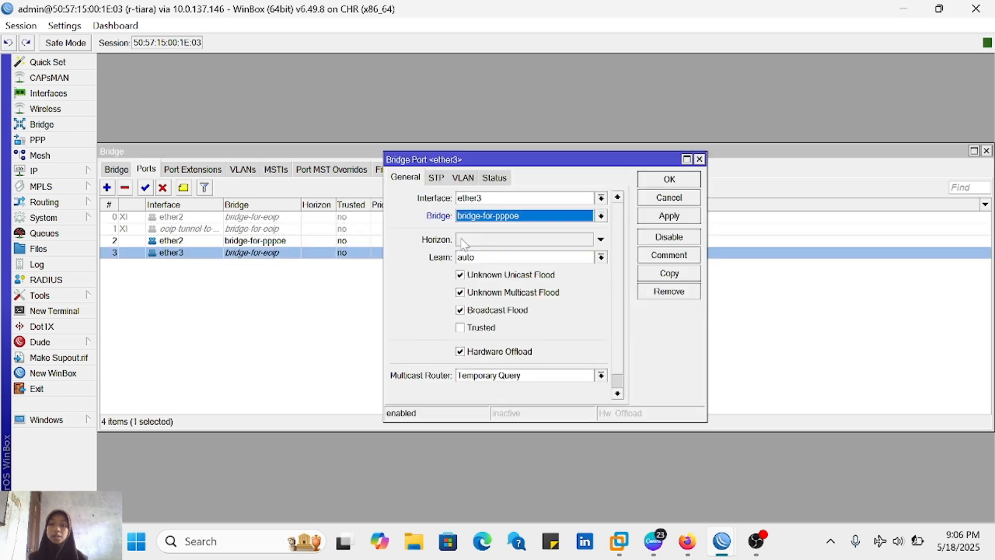
left_click(668, 218)
left_click(666, 181)
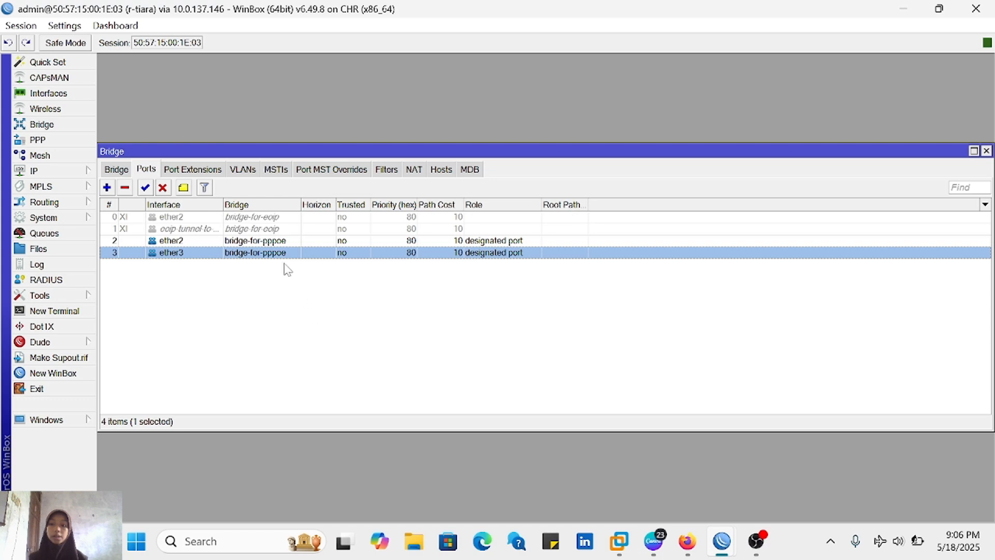
left_click(323, 324)
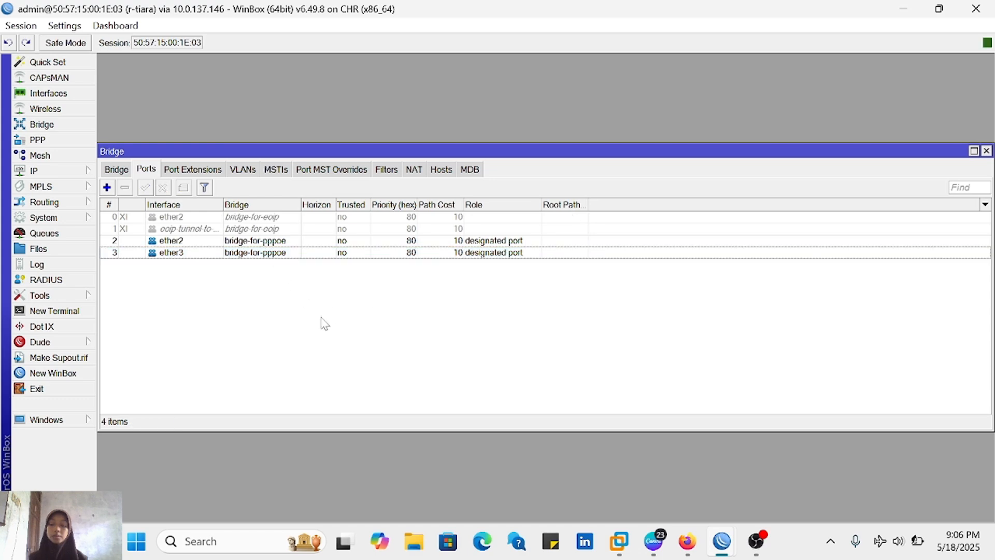
Step: Check the lab topology, return to r-tiara and add the IP address 10.10.10.1/24 on interface bridge-for-pppoe
left_click(687, 541)
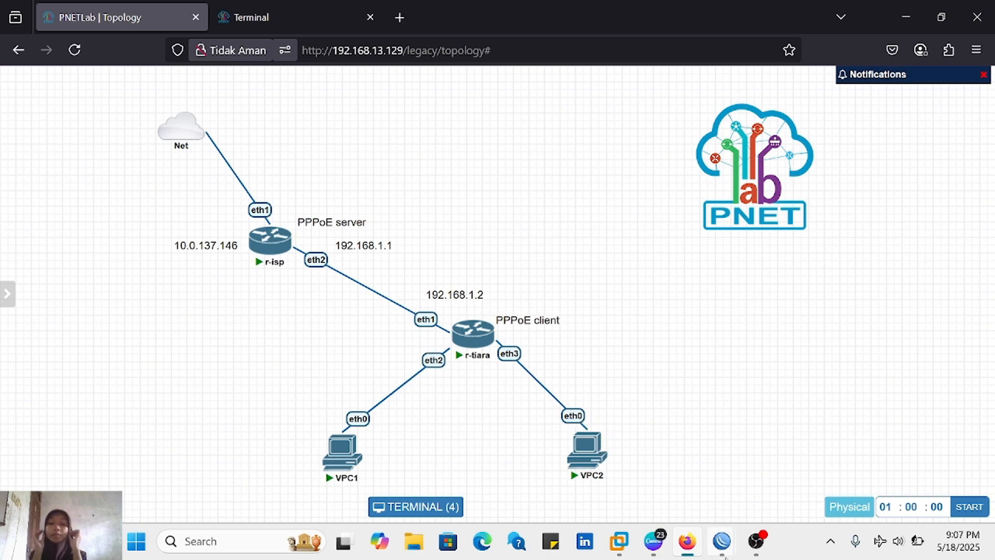
mouse_move(722, 549)
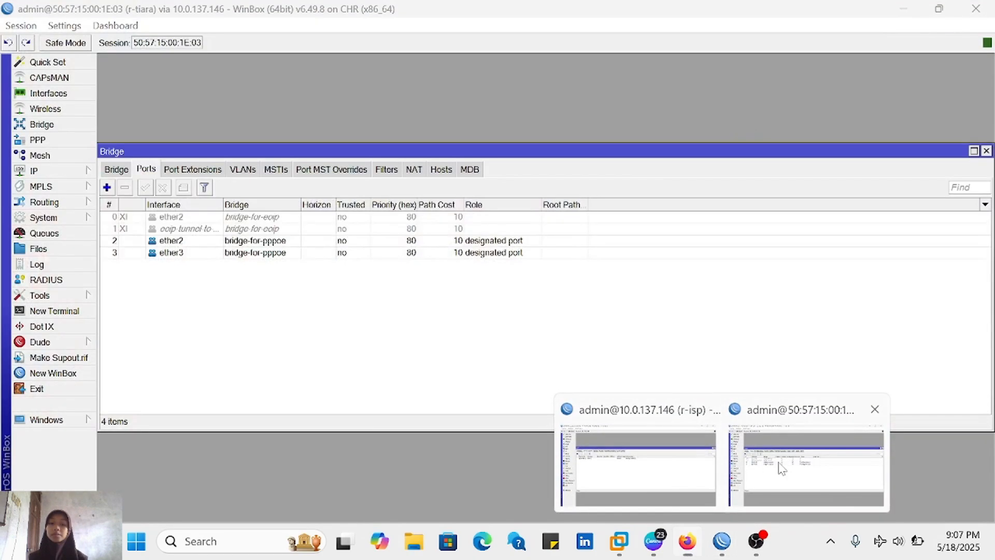
left_click(781, 469)
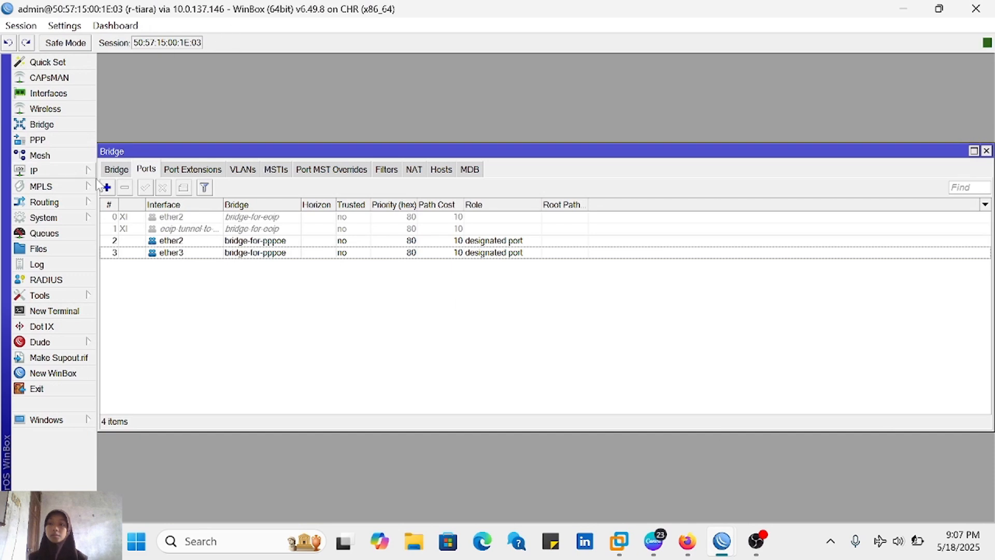
left_click(77, 170)
left_click(153, 158)
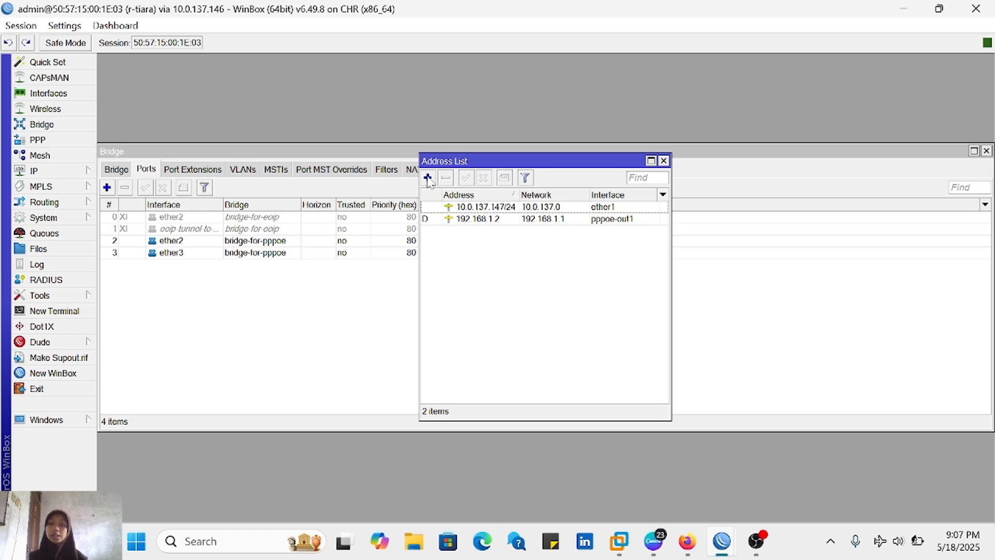
left_click(427, 178)
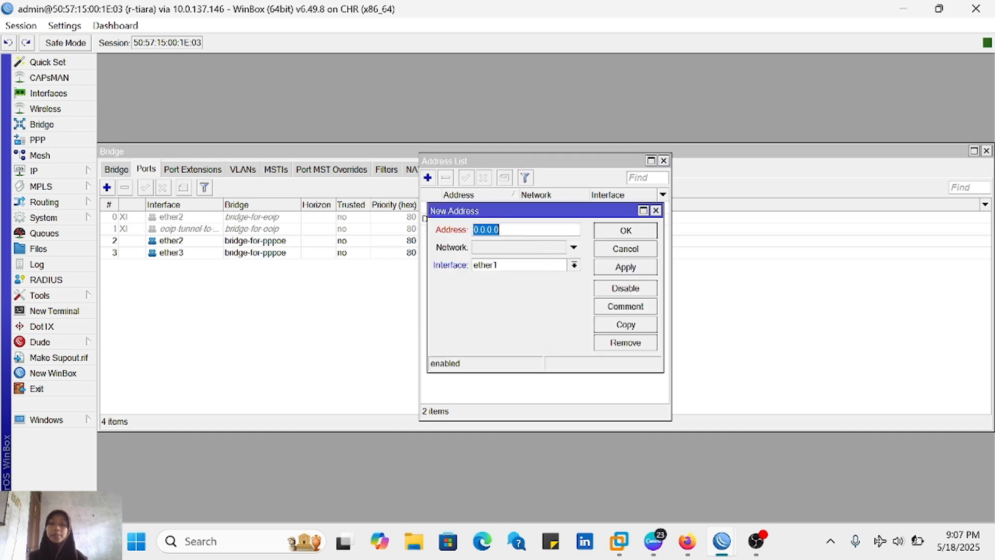
key("BackSpace")
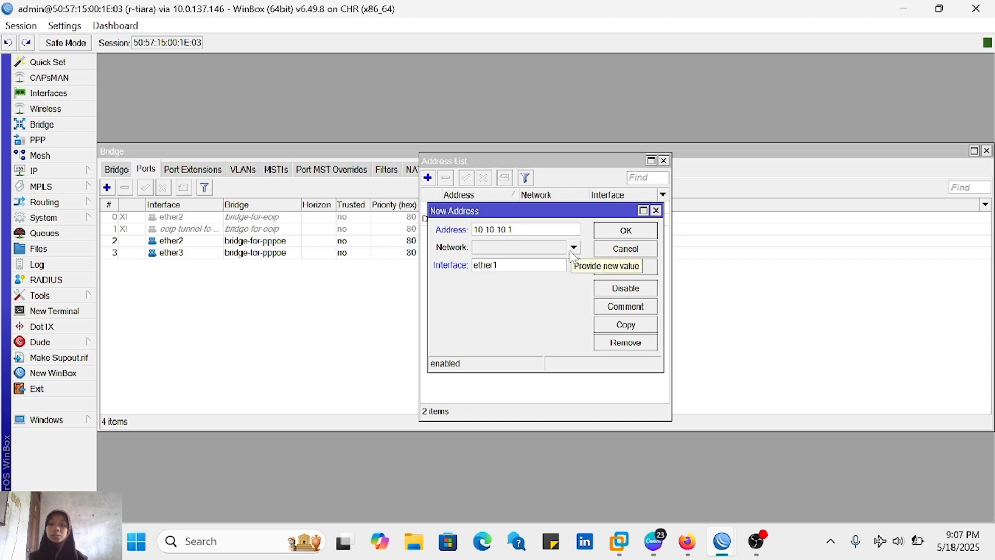
type("10.10.10.1/24")
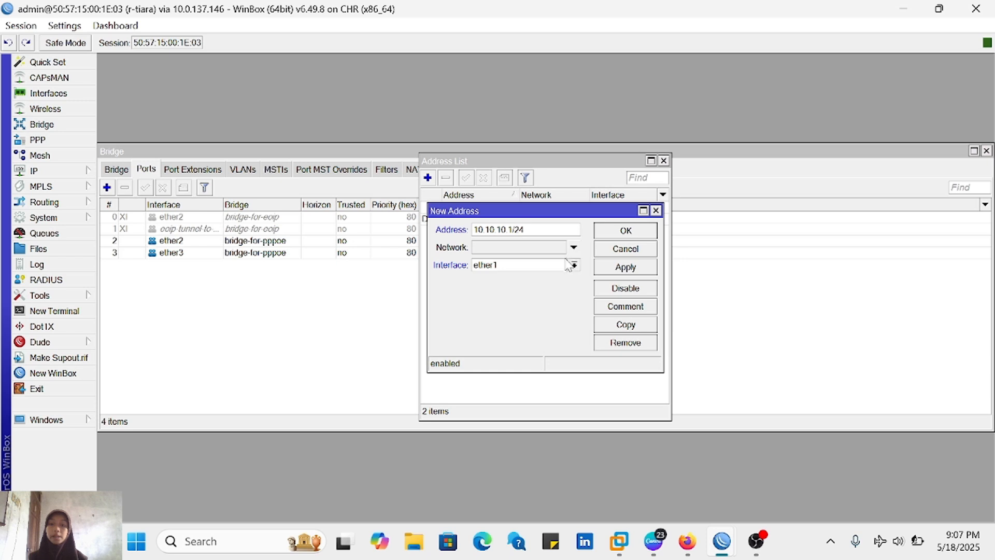
left_click(574, 264)
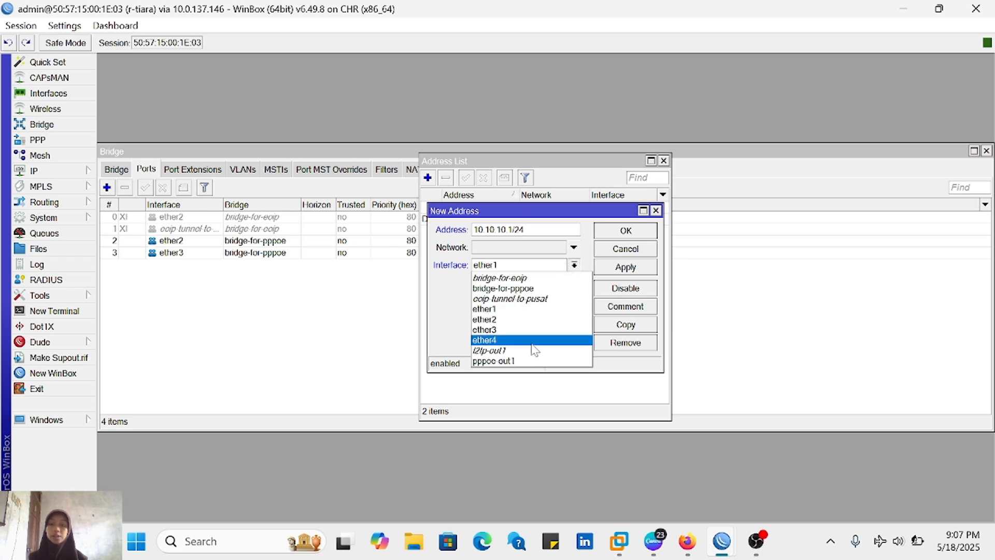
left_click(527, 290)
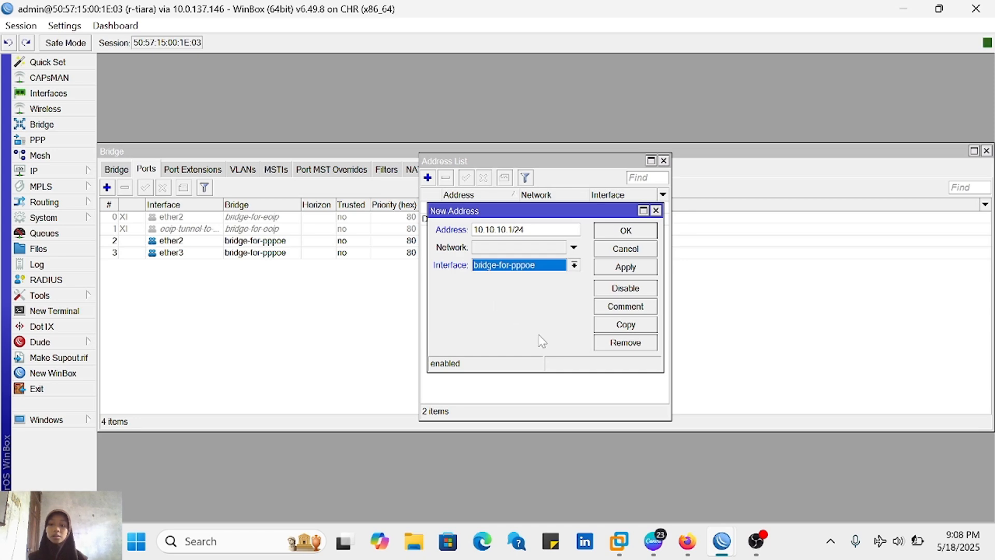
left_click(619, 266)
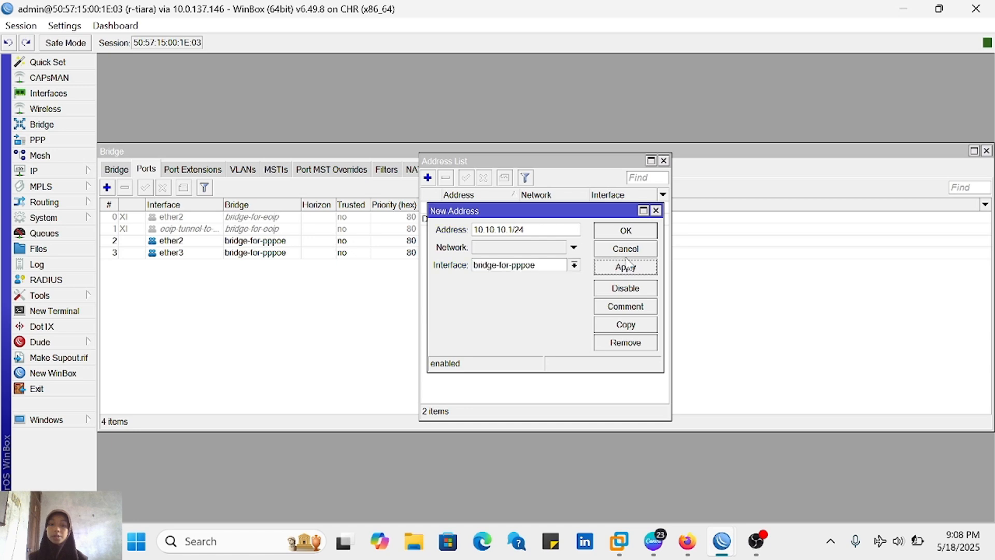
left_click(625, 231)
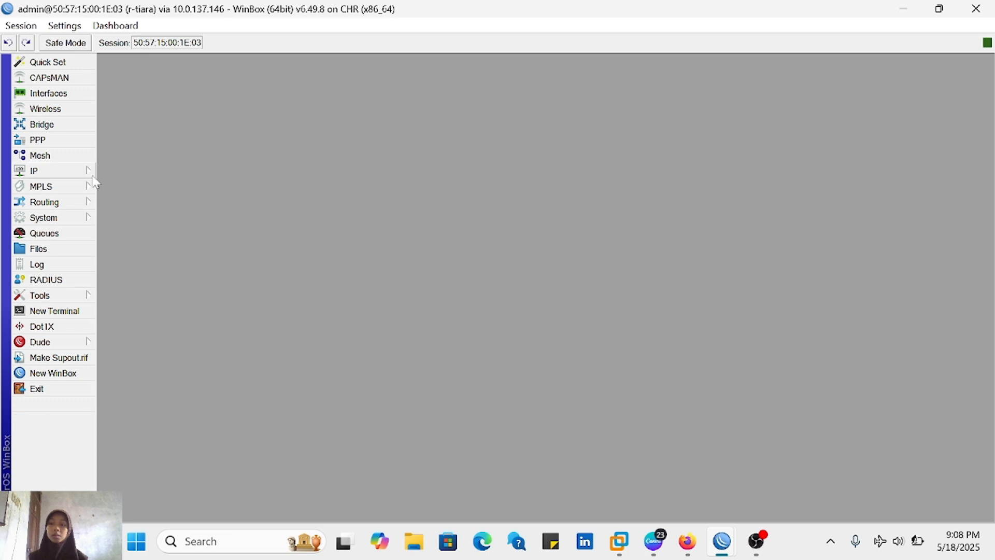
Step: Disable the dhcp1 DHCP server on ether2 and remove it
left_click(87, 172)
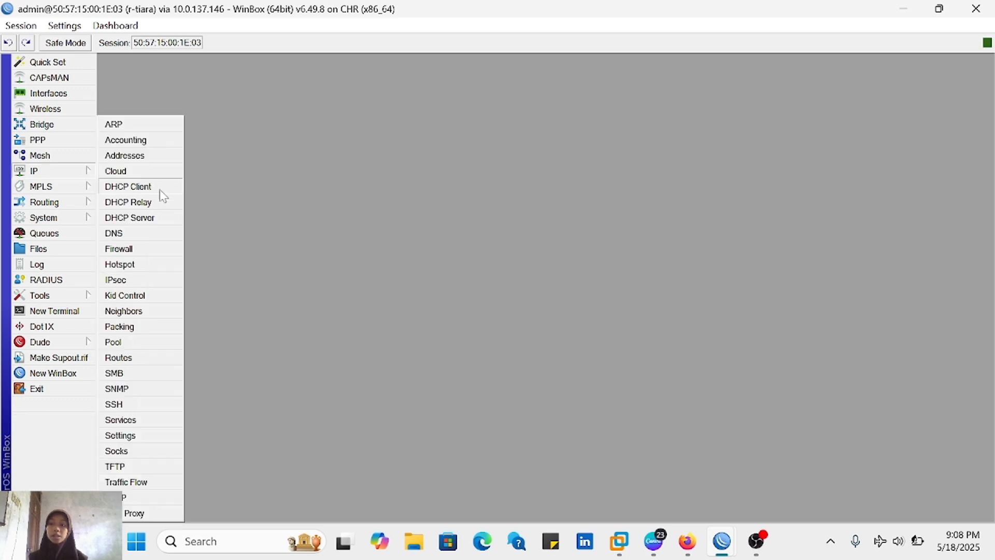
left_click(150, 217)
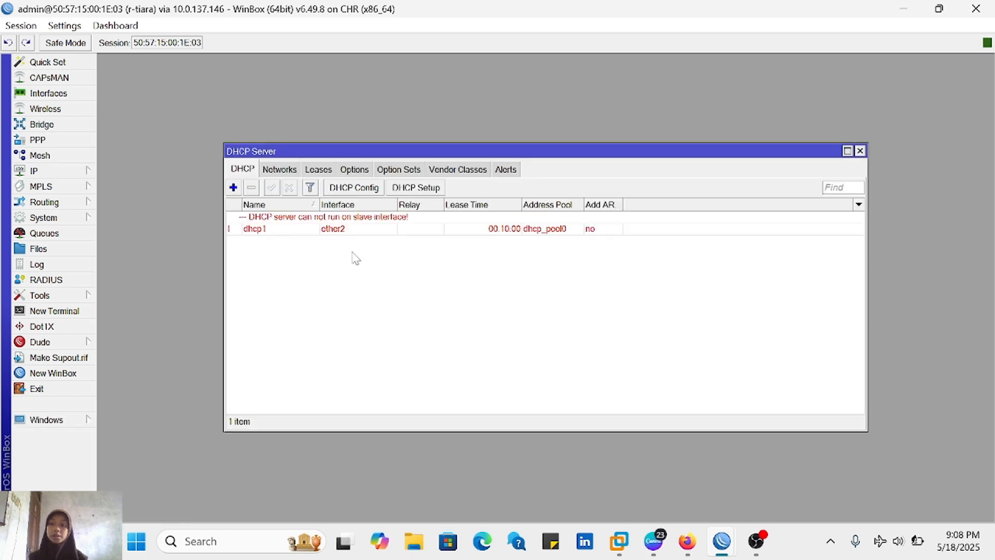
left_click(327, 232)
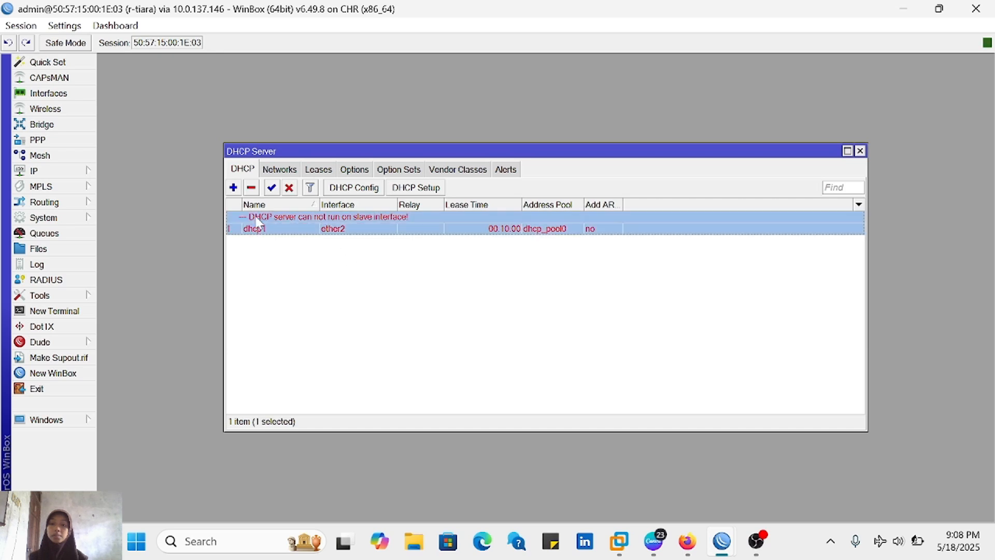
left_click(289, 187)
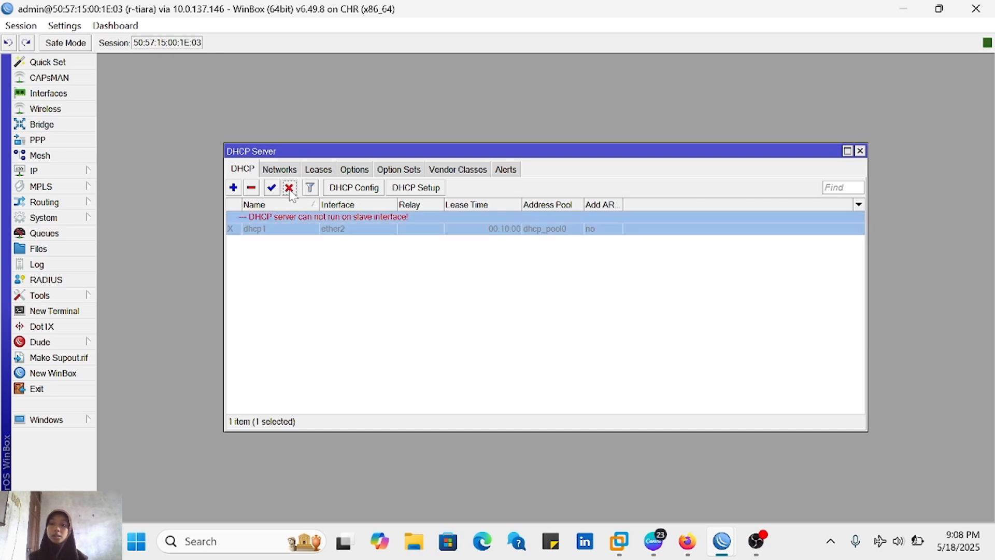
left_click(310, 280)
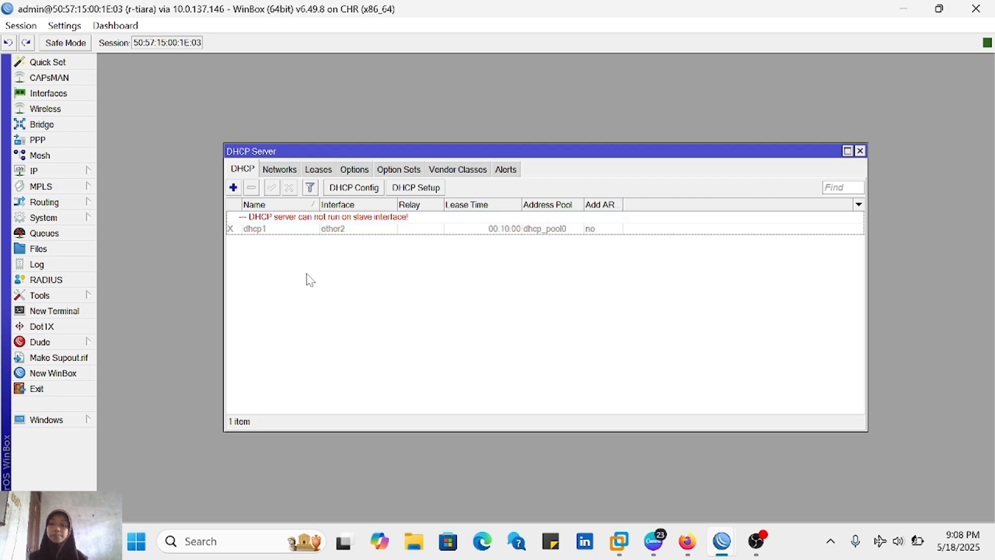
left_click(285, 231)
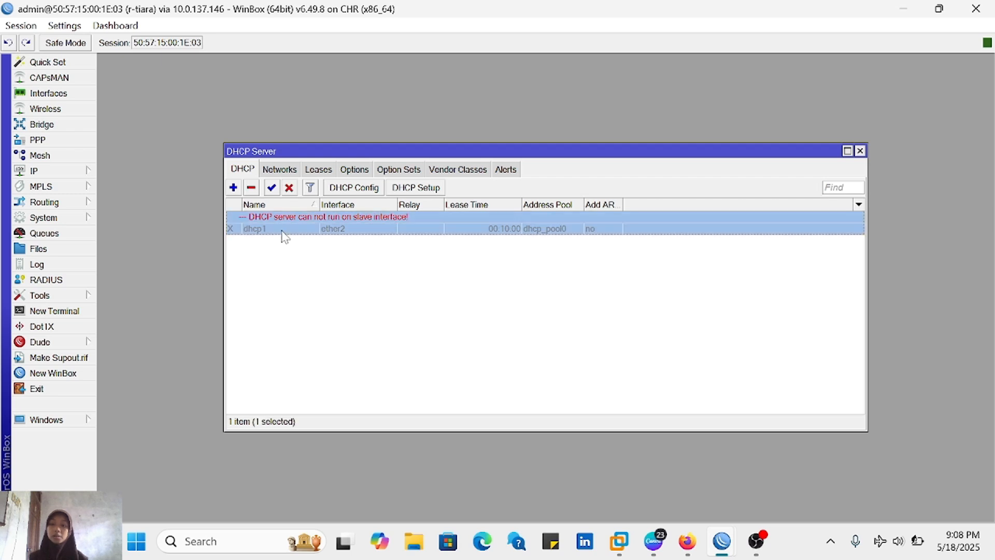
left_click(251, 188)
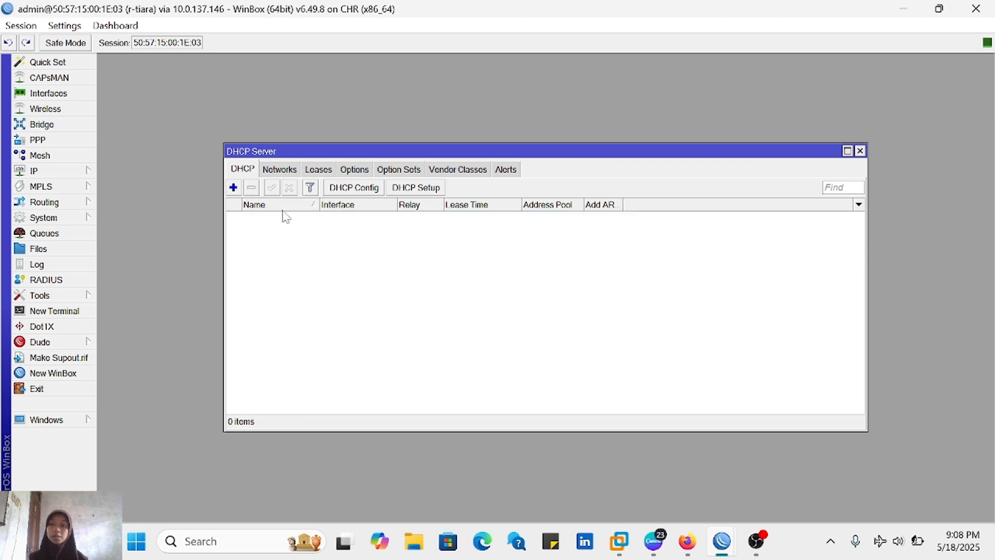
Step: Set up a DHCP server on bridge-for-pppoe for 10.10.10.0/24, with pool 10.10.10.2-10.10.10.254 and lease time 00:10:00
left_click(422, 189)
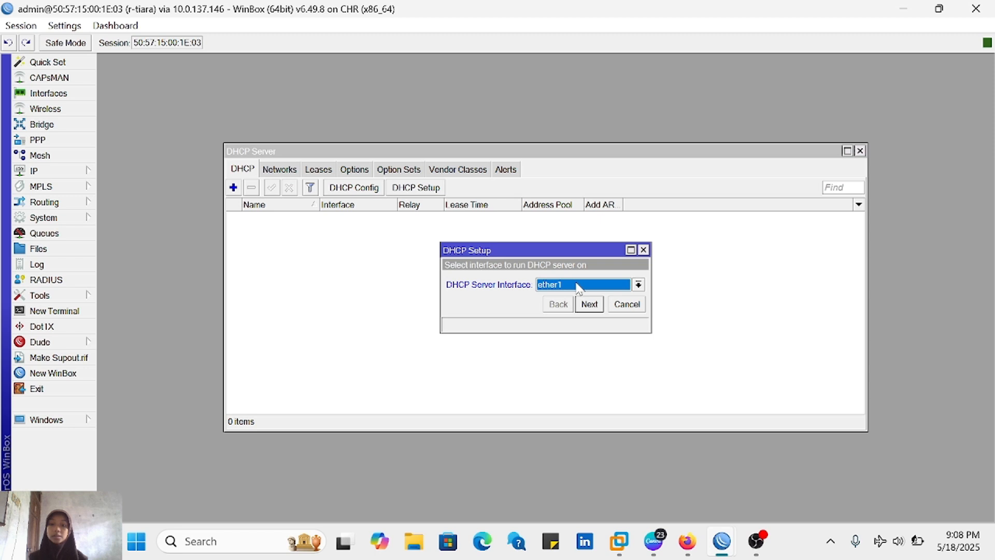
left_click(575, 283)
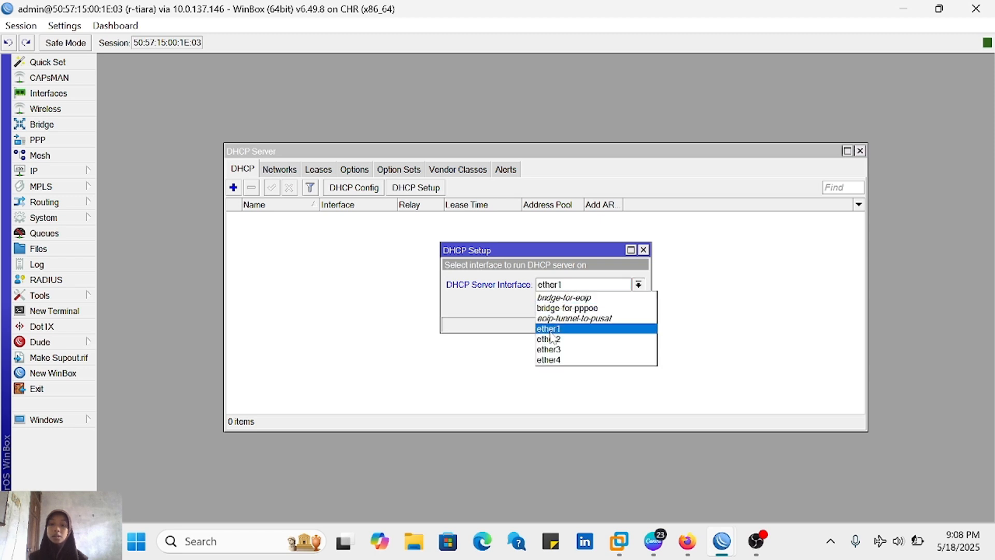
left_click(581, 309)
left_click(589, 304)
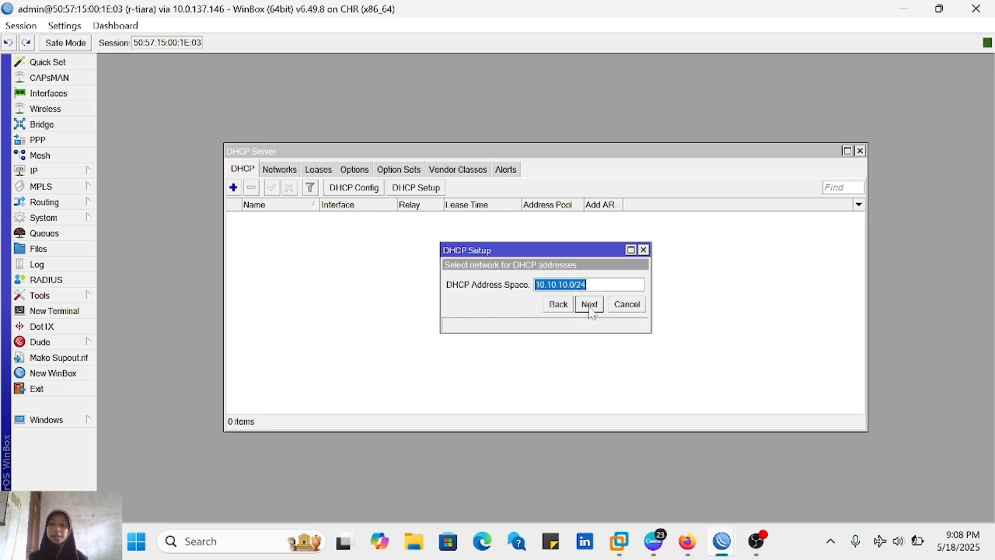
left_click(589, 304)
left_click(589, 304)
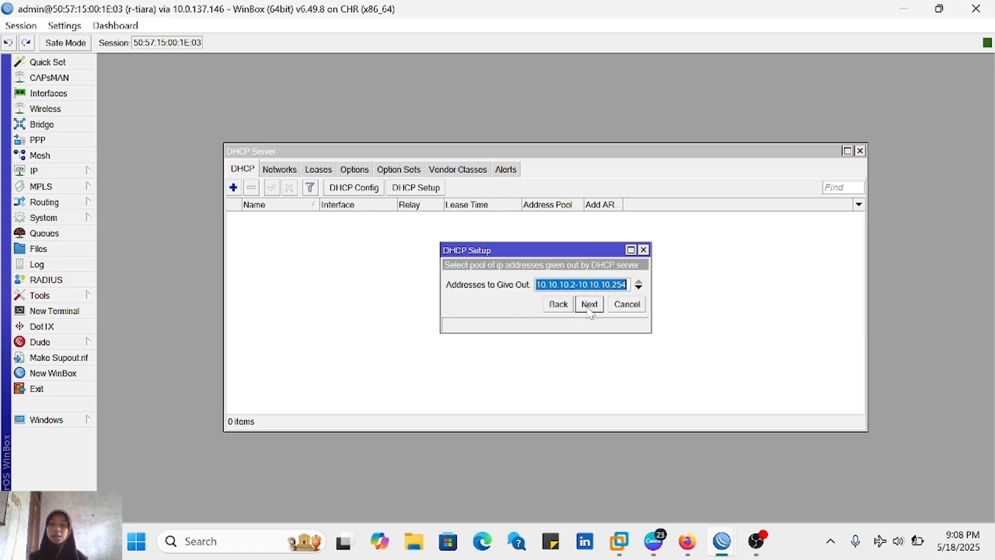
left_click(589, 304)
left_click(589, 304)
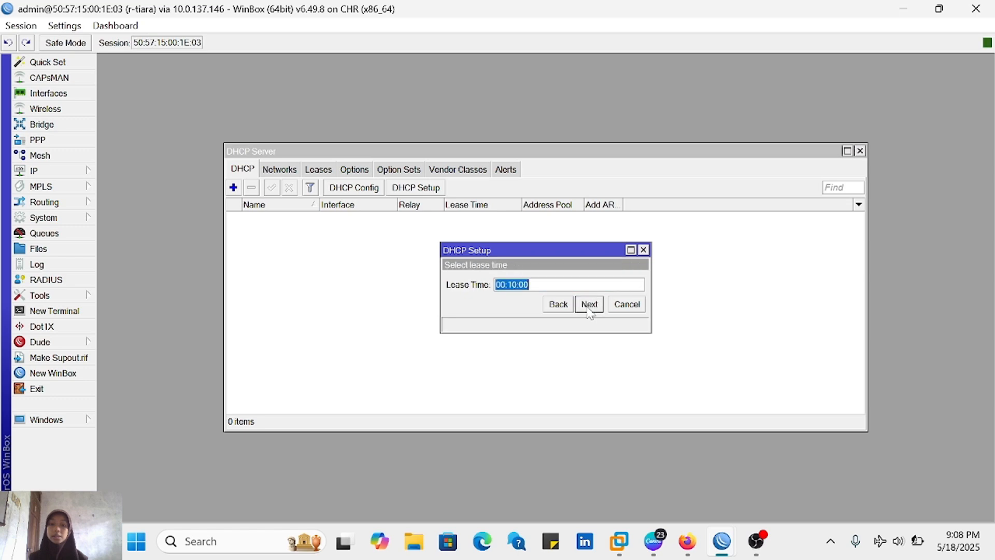
left_click(589, 305)
left_click(589, 304)
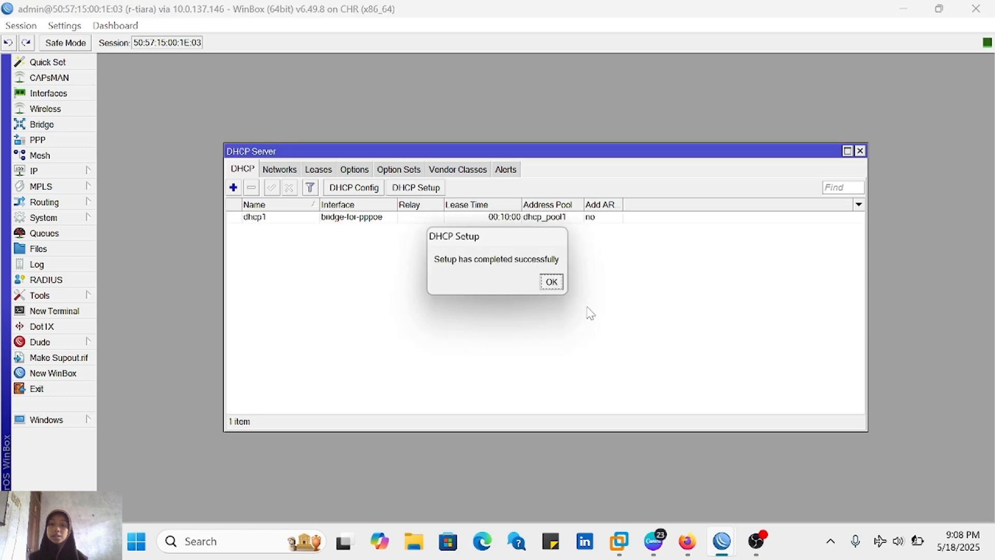
left_click(552, 282)
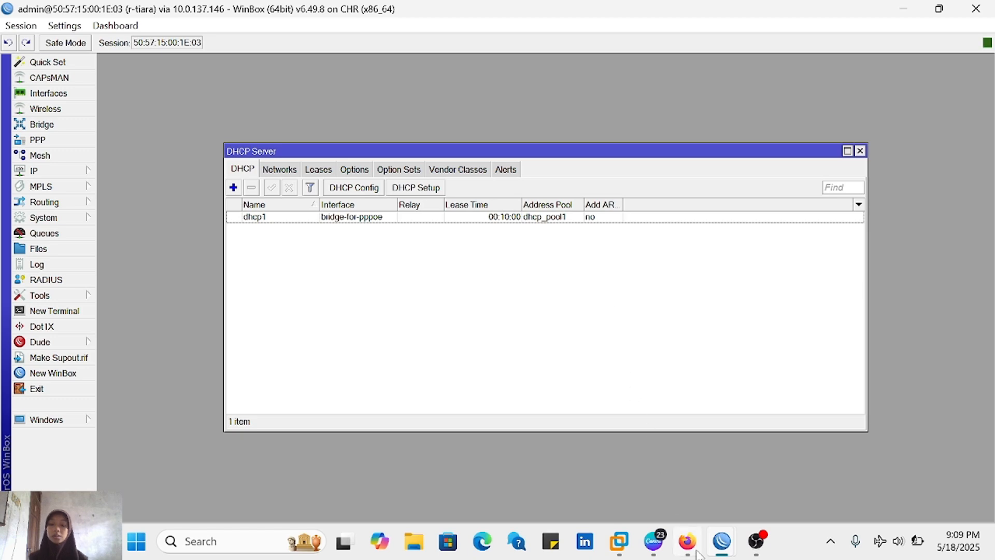
Step: Switch to the PNETLab terminals in the browser and reconnect the VPC1 and VPC2 consoles
mouse_move(687, 539)
left_click(679, 497)
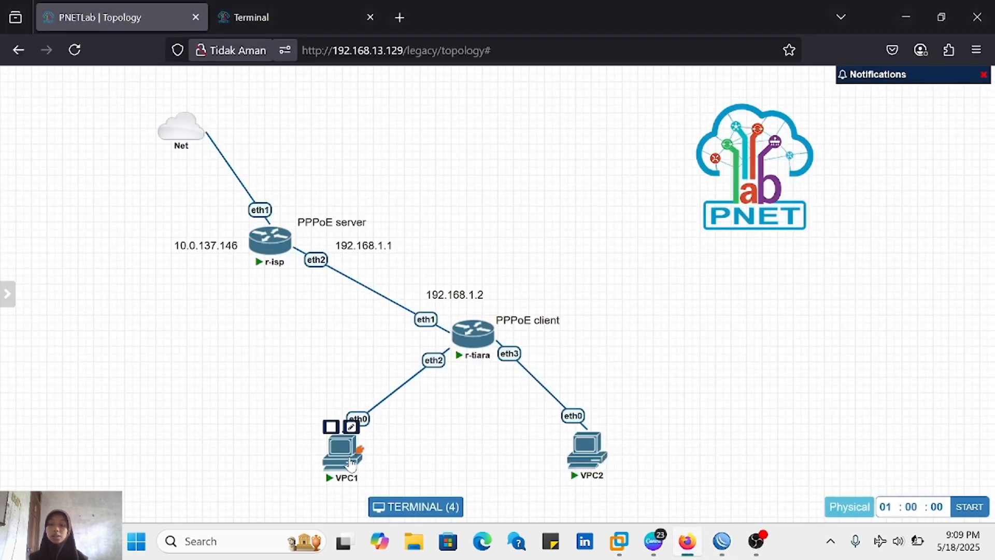
left_click(259, 26)
left_click(116, 78)
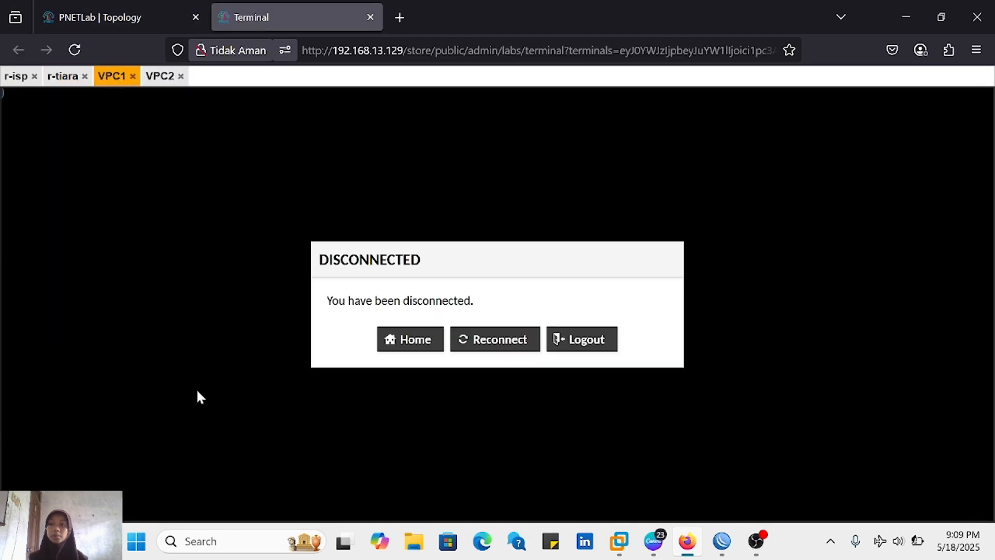
left_click(474, 338)
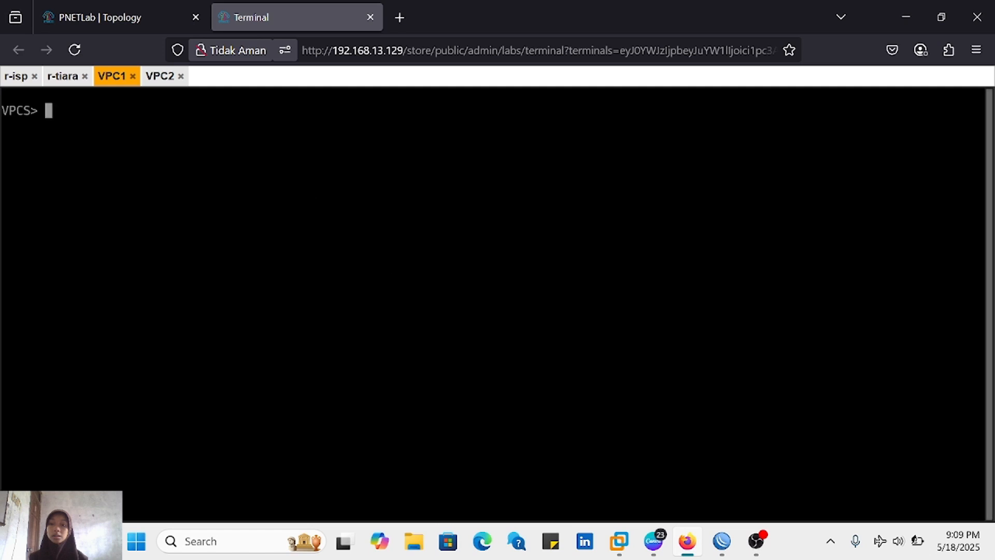
left_click(162, 77)
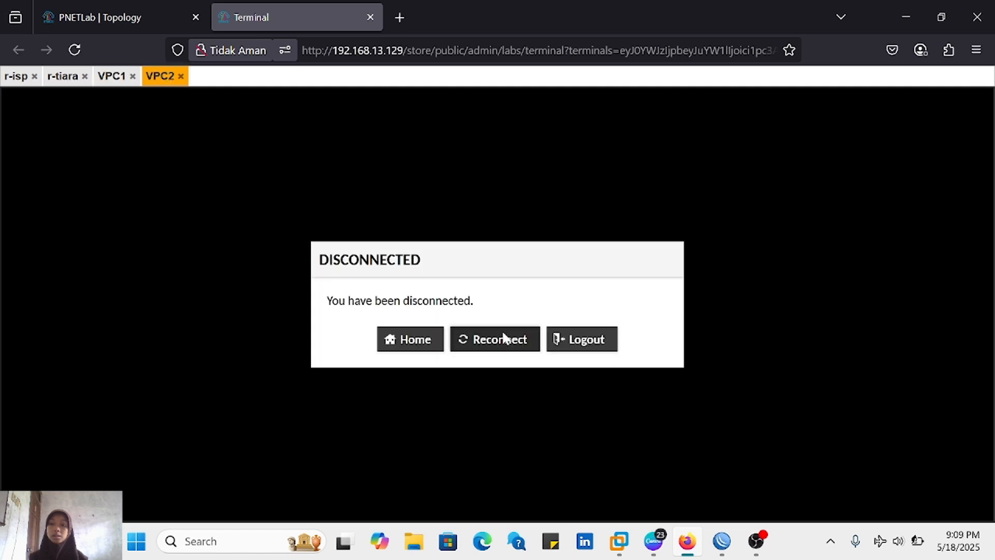
left_click(506, 338)
Step: Request an IP address for VPC1 by running ip dhcp in its console
left_click(116, 78)
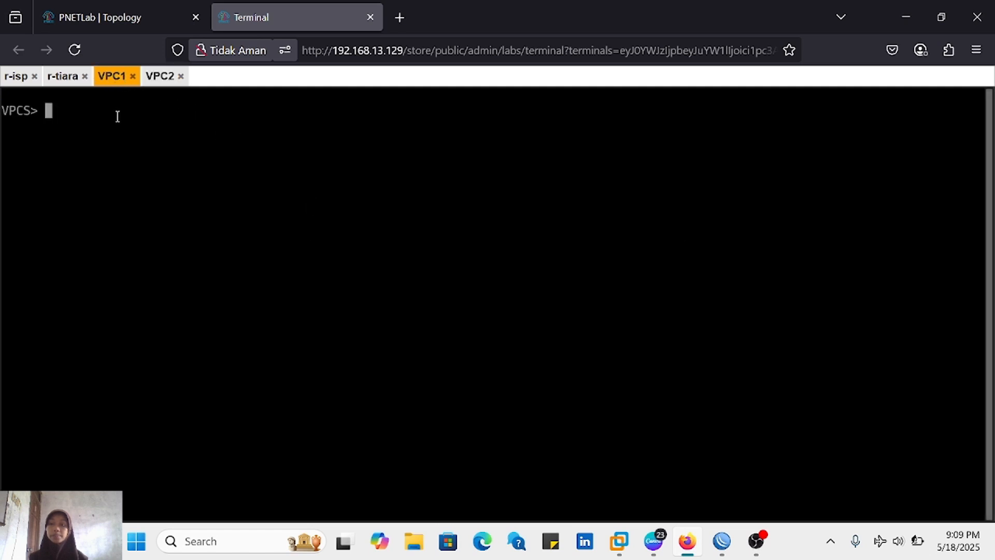
type("ip dhcp")
key("Return")
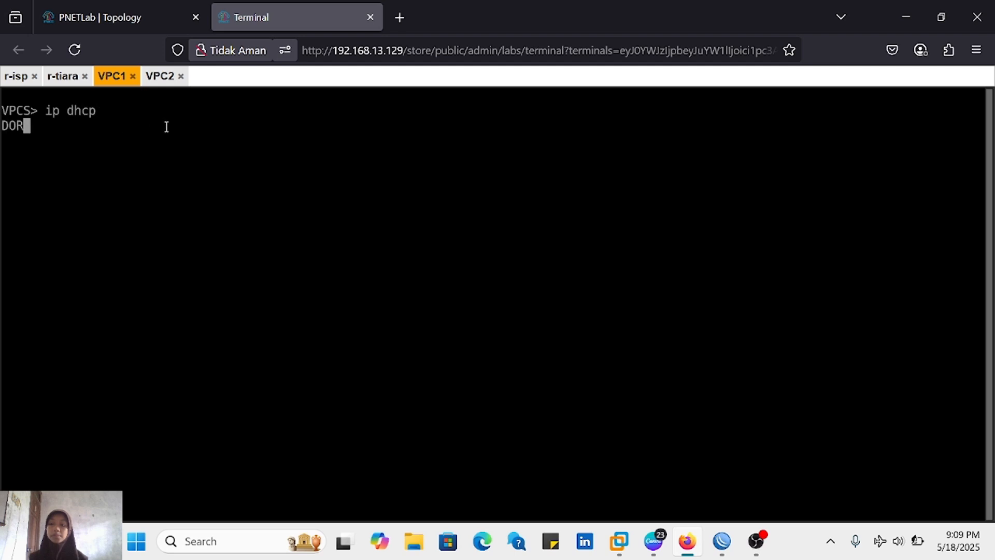
left_click(163, 75)
left_click(506, 337)
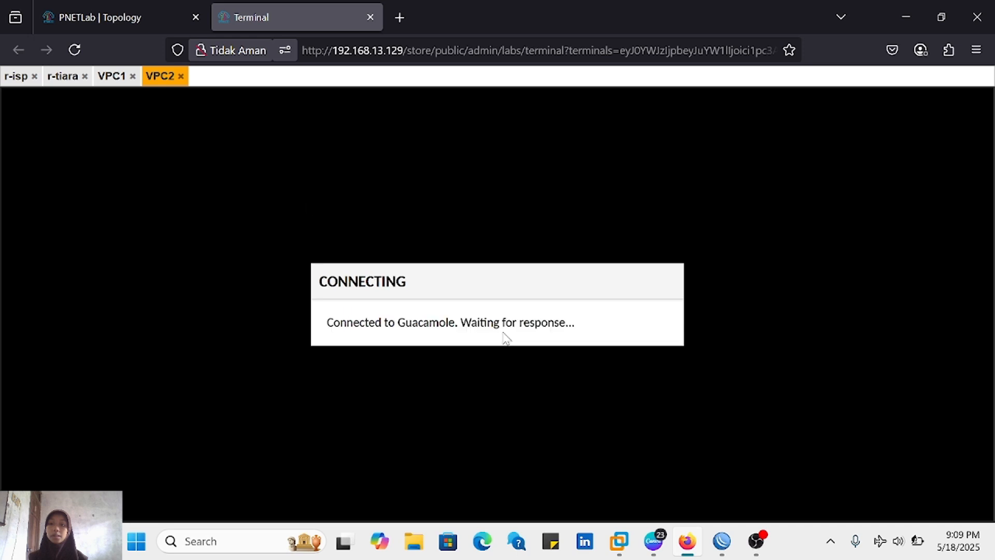
left_click(114, 76)
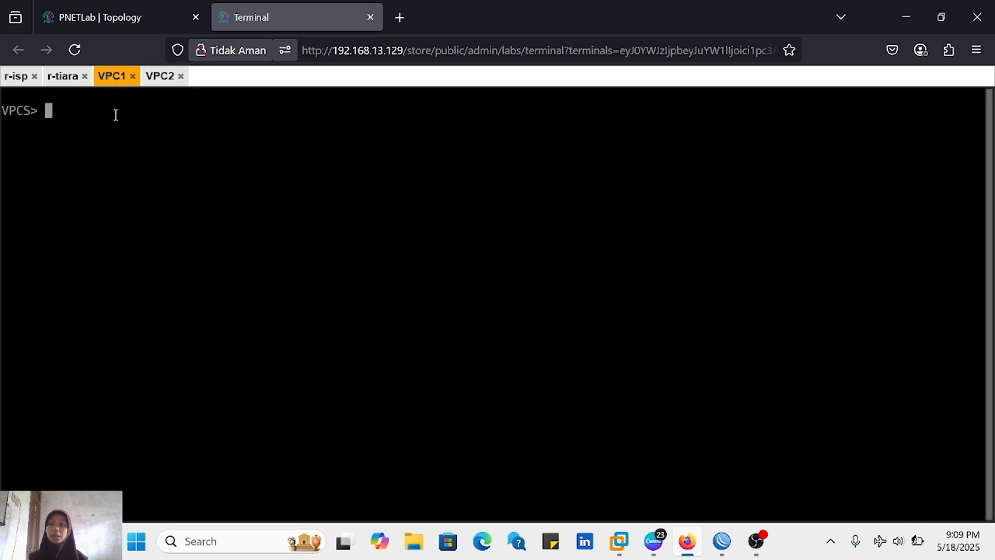
type("ip dhcp")
key("Return")
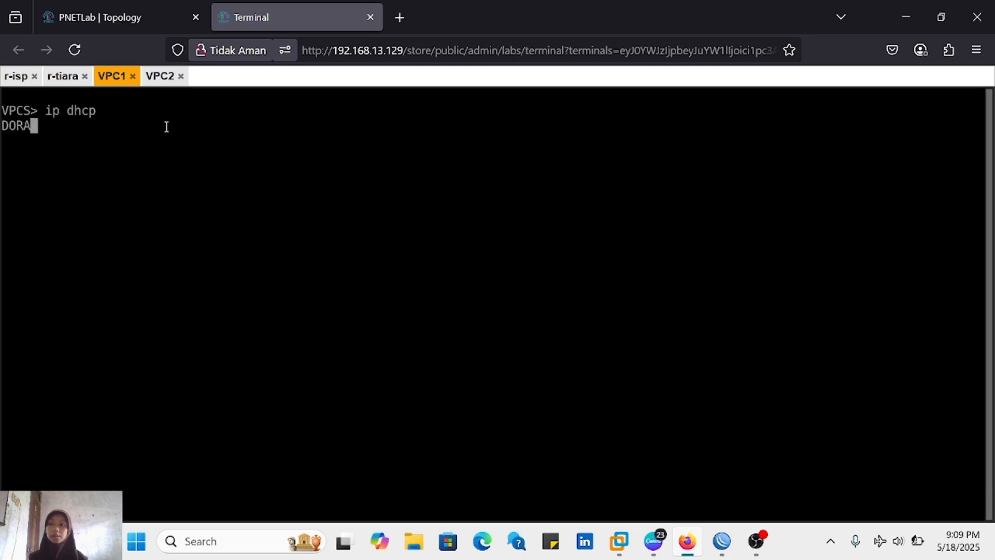
Step: Request an IP address for VPC2 with the ip dhcp command in its console
left_click(161, 76)
type("ping 192.168.1.254")
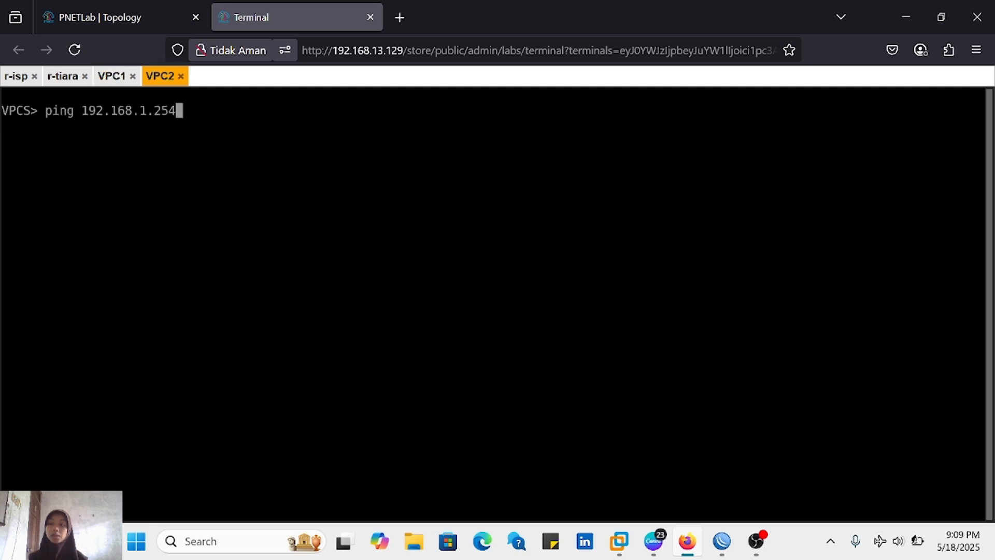
key("Down")
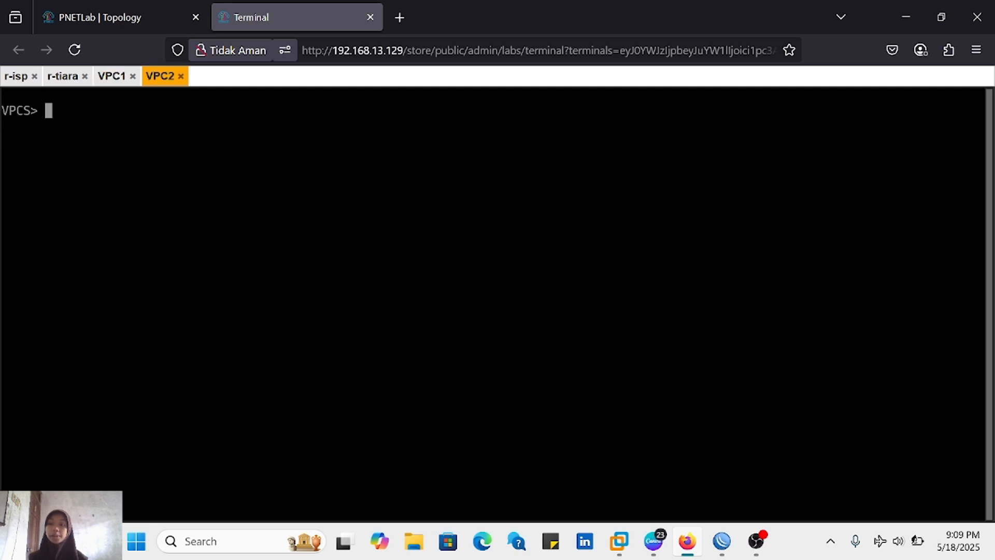
type("ip dhcp")
Step: Return to the lab topology and add a text label starting with 1010 between VPC1 and VPC2
key("ctrl+Tab")
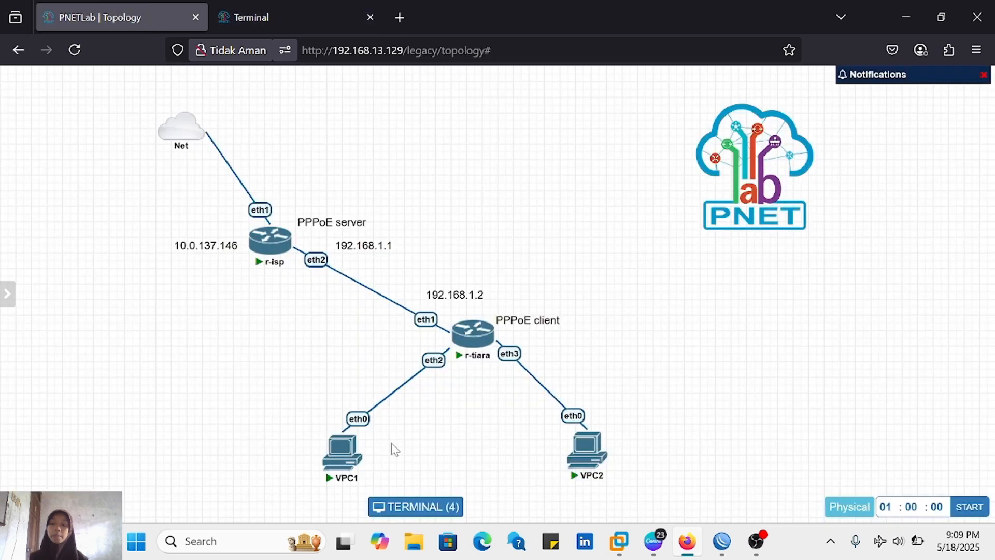
right_click(395, 448)
left_click(459, 419)
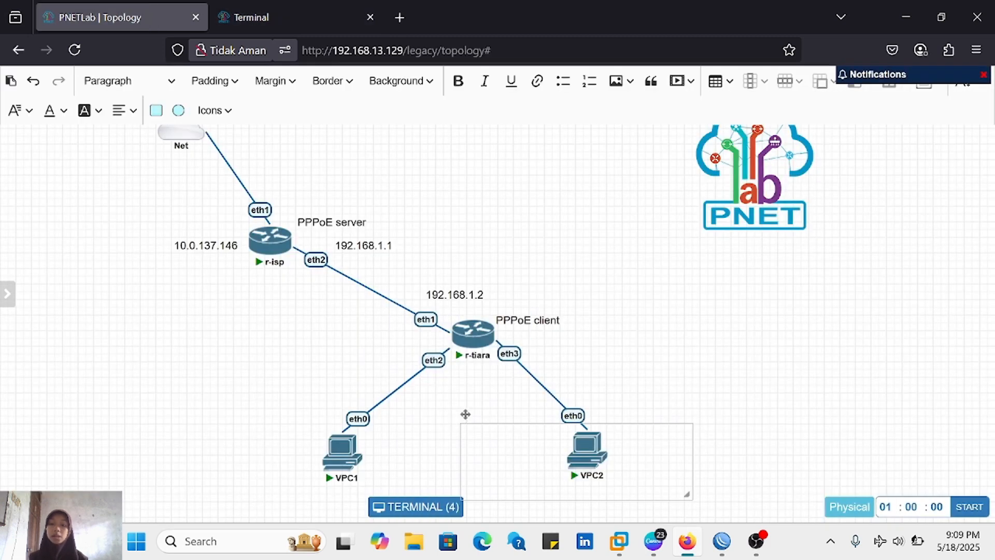
type("1010")
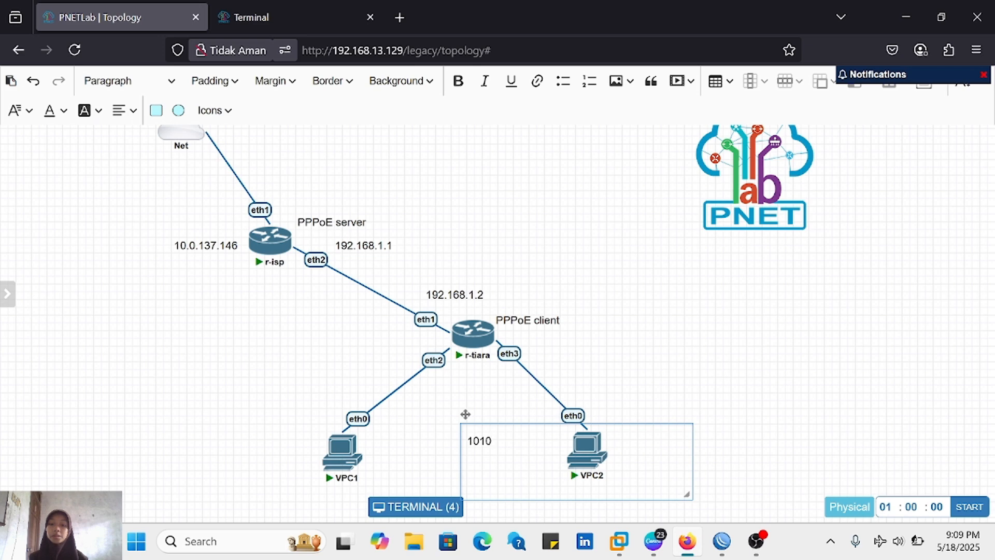
left_click(713, 388)
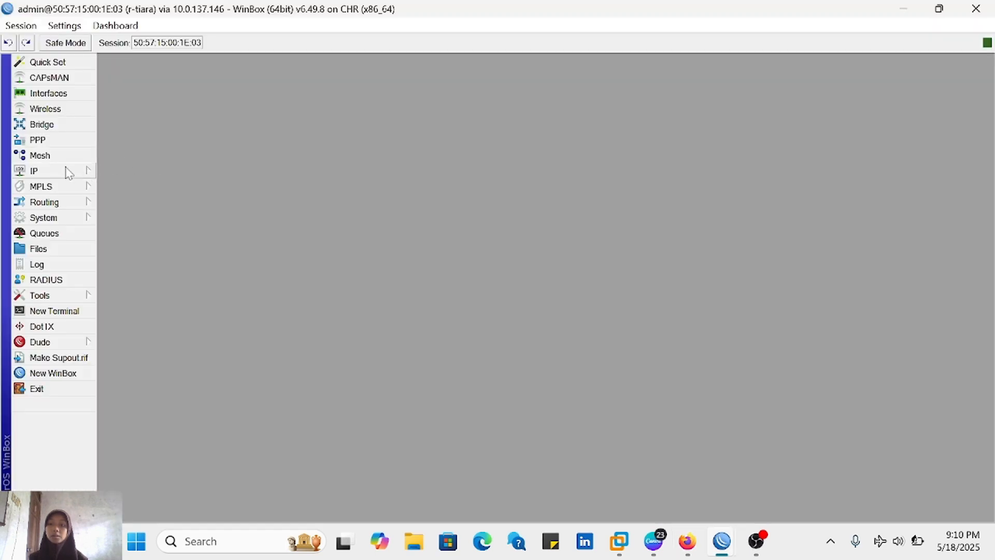
Step: Start a new firewall NAT rule on r-tiara with the chain srcnat
left_click(66, 171)
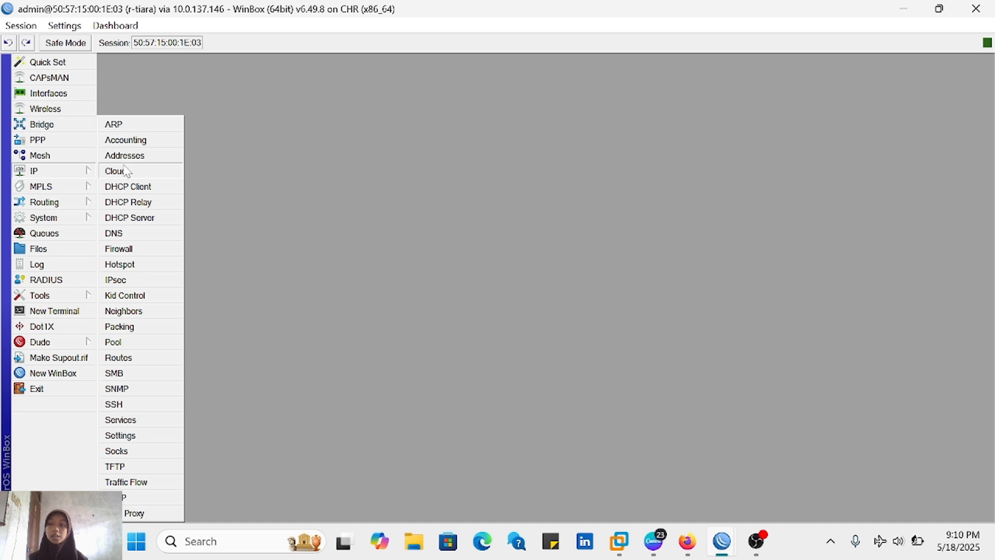
left_click(132, 253)
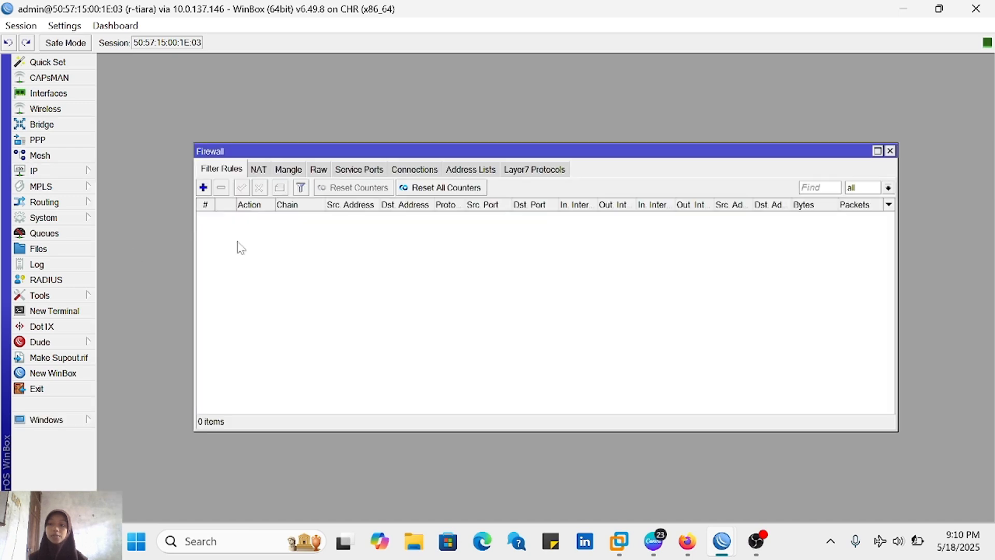
left_click(260, 173)
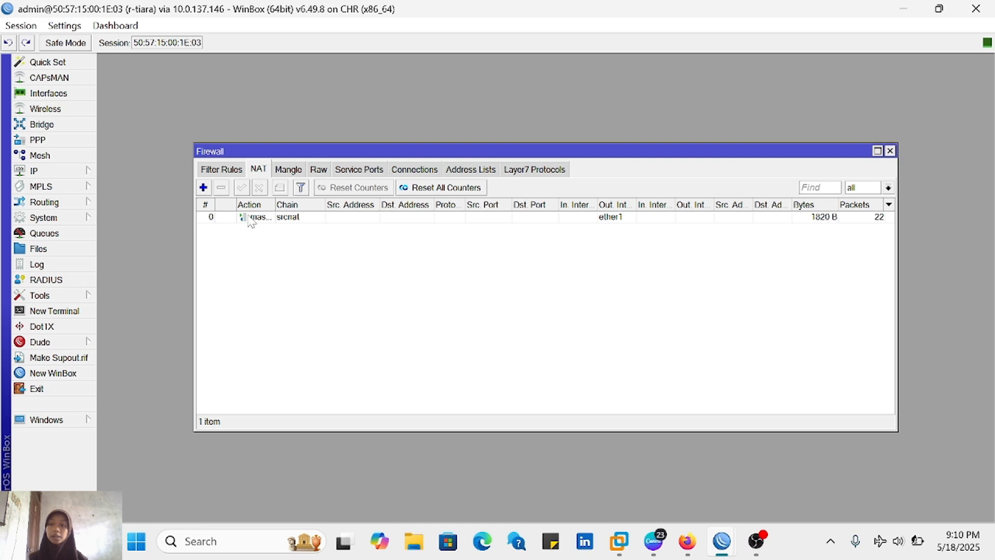
left_click(206, 192)
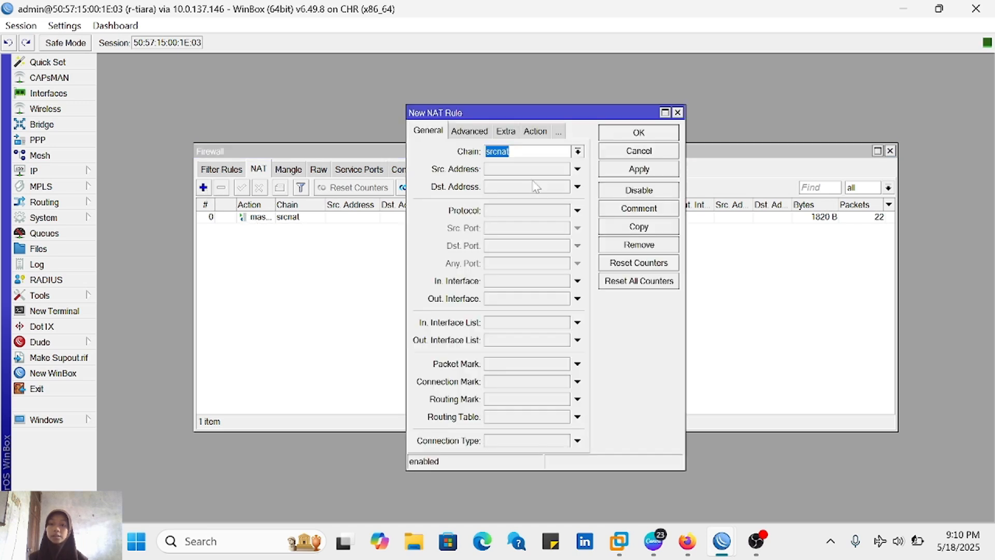
left_click(512, 151)
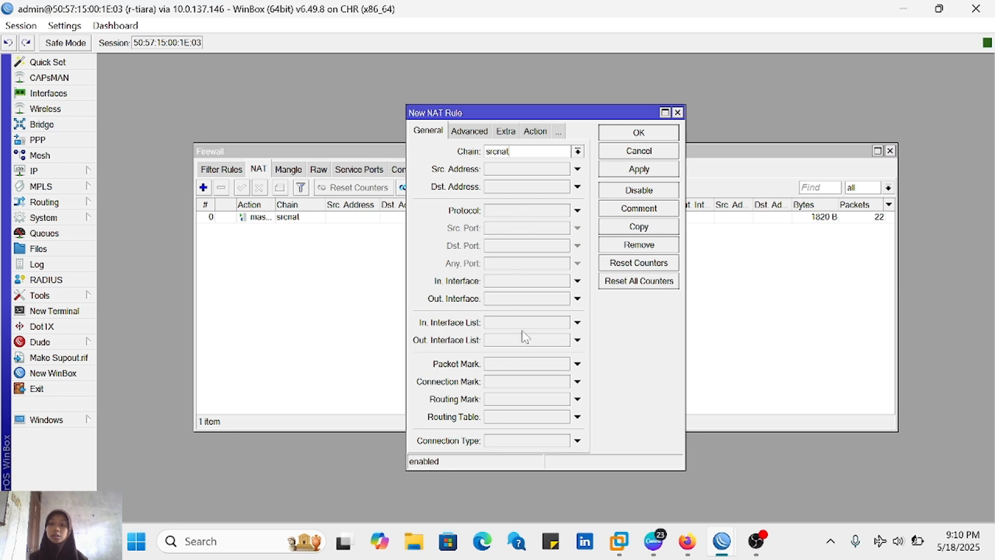
left_click(515, 344)
left_click(563, 341)
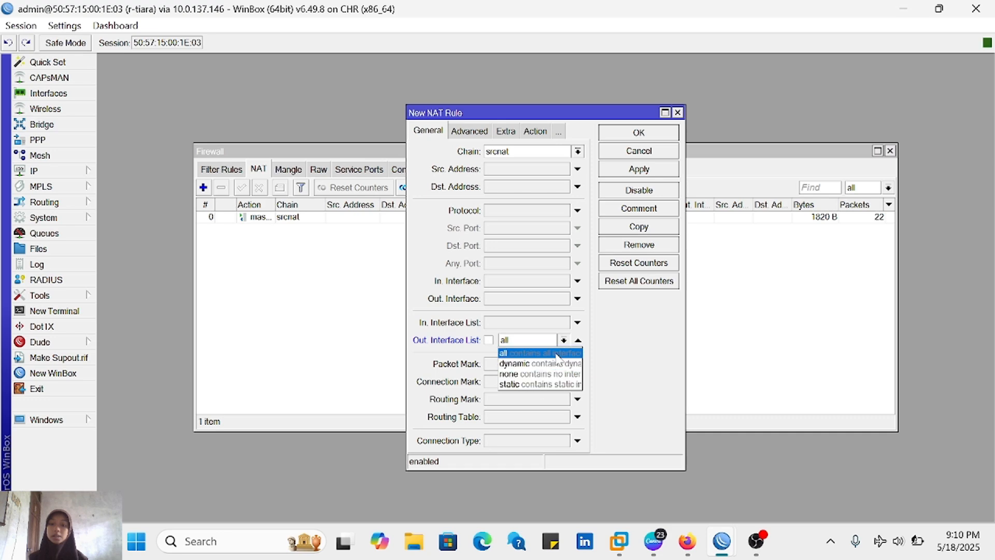
left_click(565, 340)
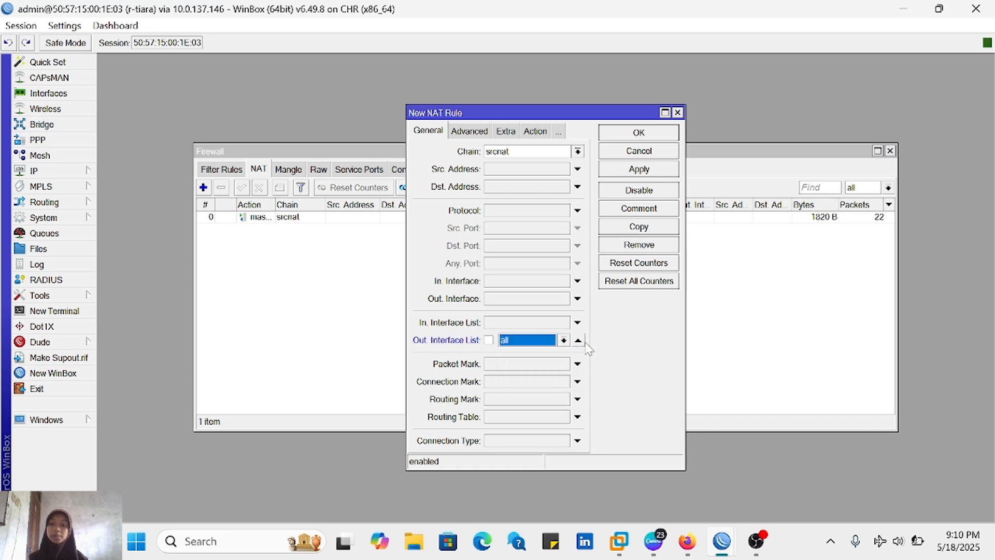
left_click(579, 341)
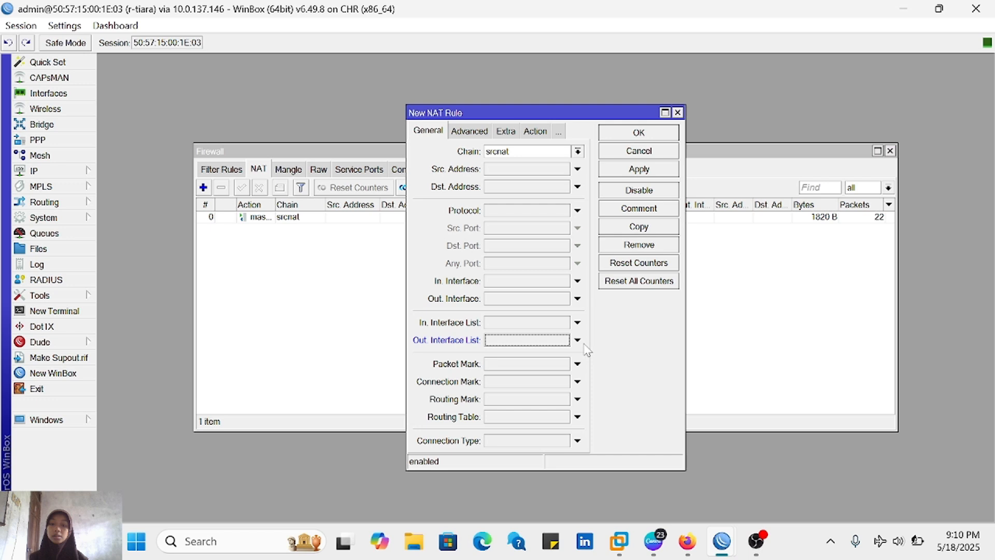
Step: Set the new NAT rule's out interface to pppoe-out1
left_click(530, 300)
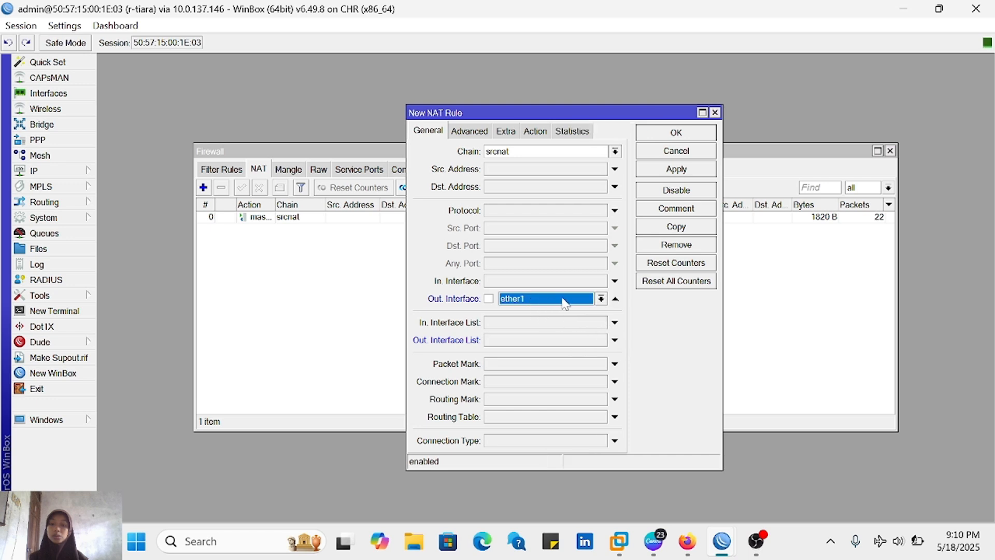
left_click(600, 298)
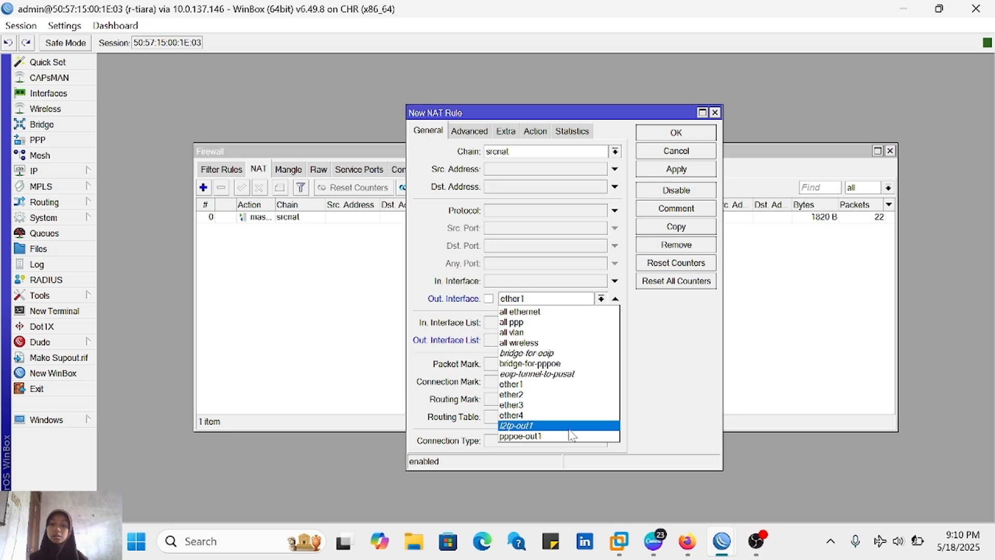
left_click(511, 437)
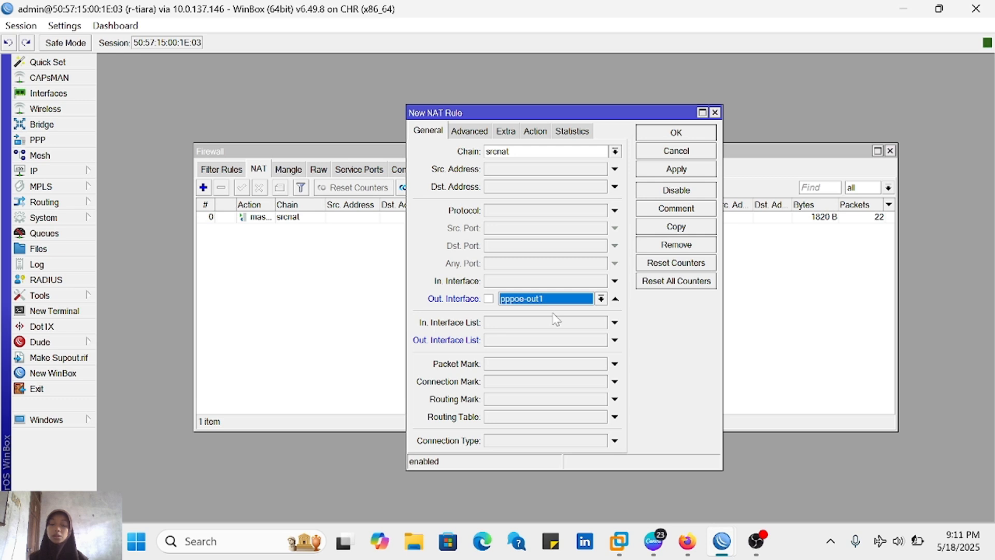
Step: Set the new NAT rule's action to masquerade and save the rule
left_click(535, 131)
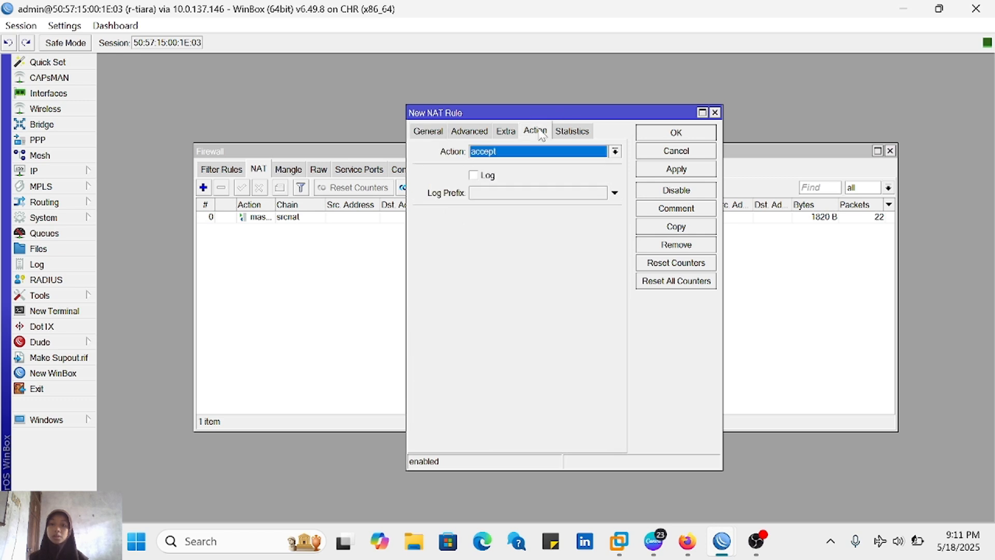
left_click(488, 152)
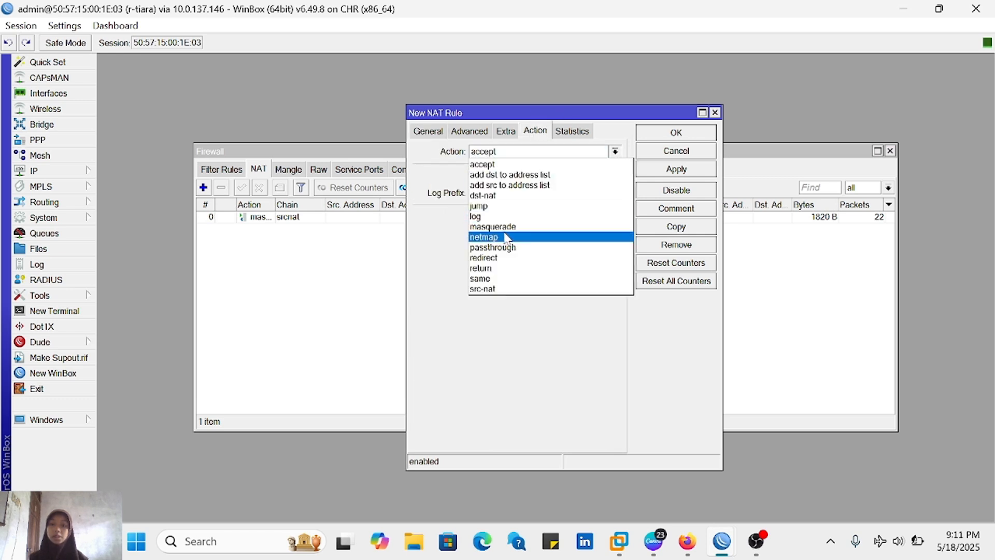
left_click(491, 227)
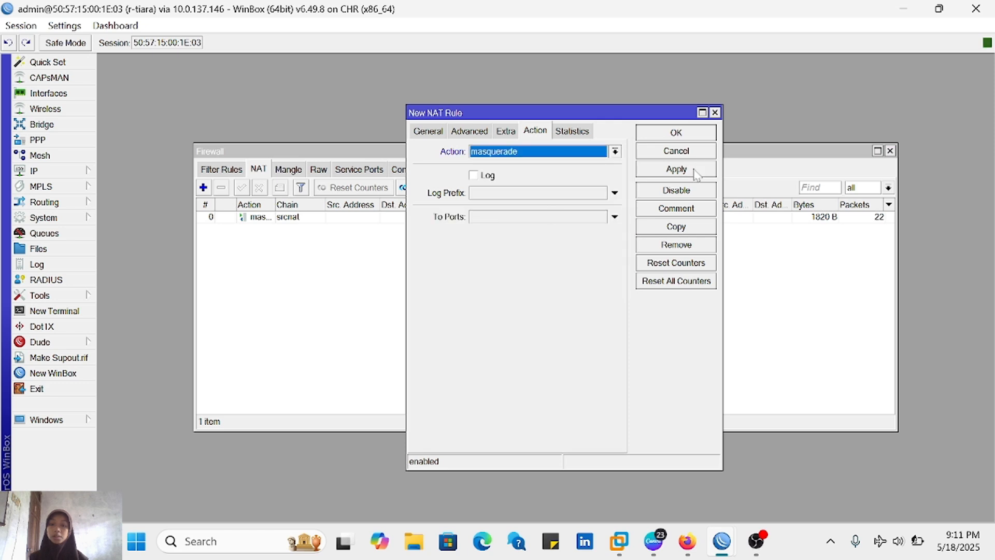
left_click(676, 169)
left_click(671, 133)
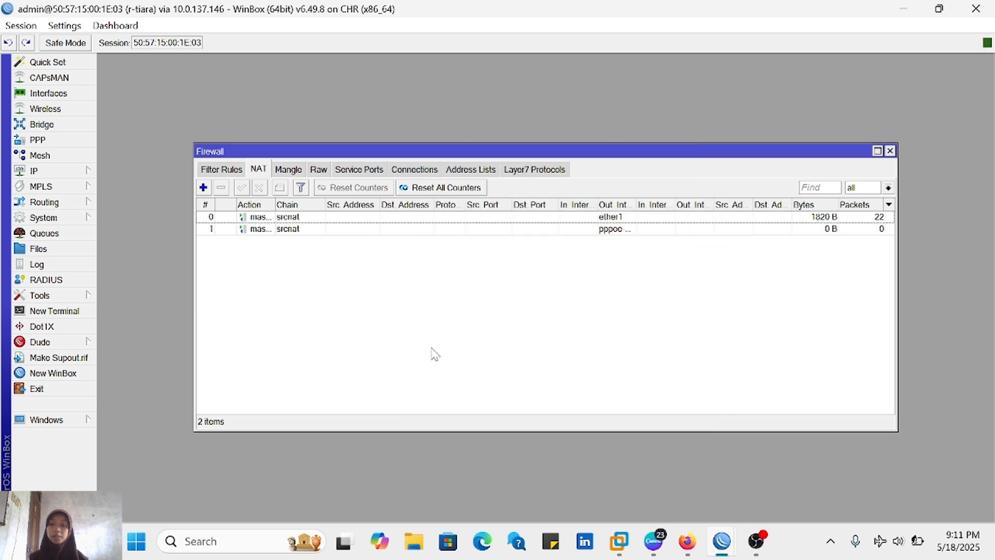
Step: Switch to the browser terminal and test VPC1's connectivity by pinging 8.8.8.8 twice, stopping the second ping
left_click(687, 541)
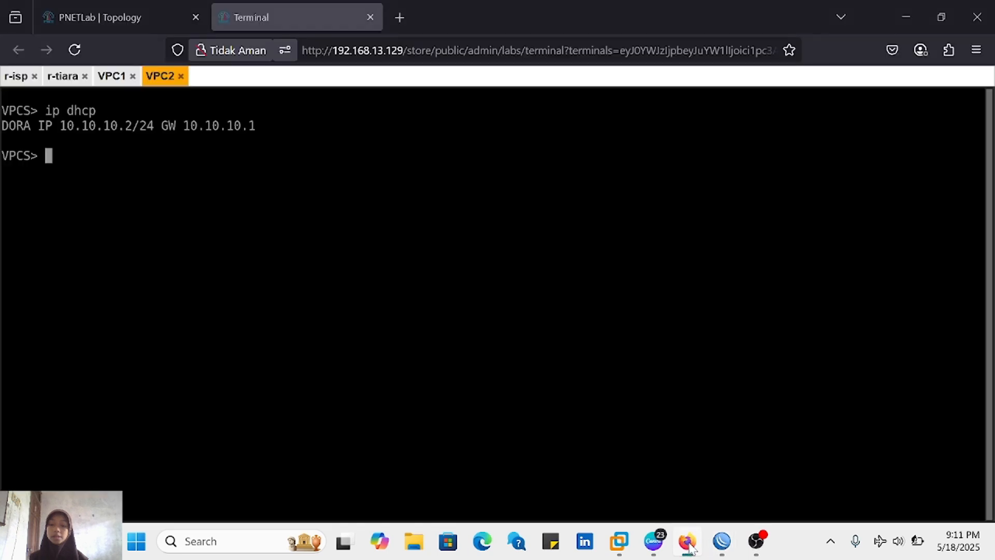
left_click(110, 77)
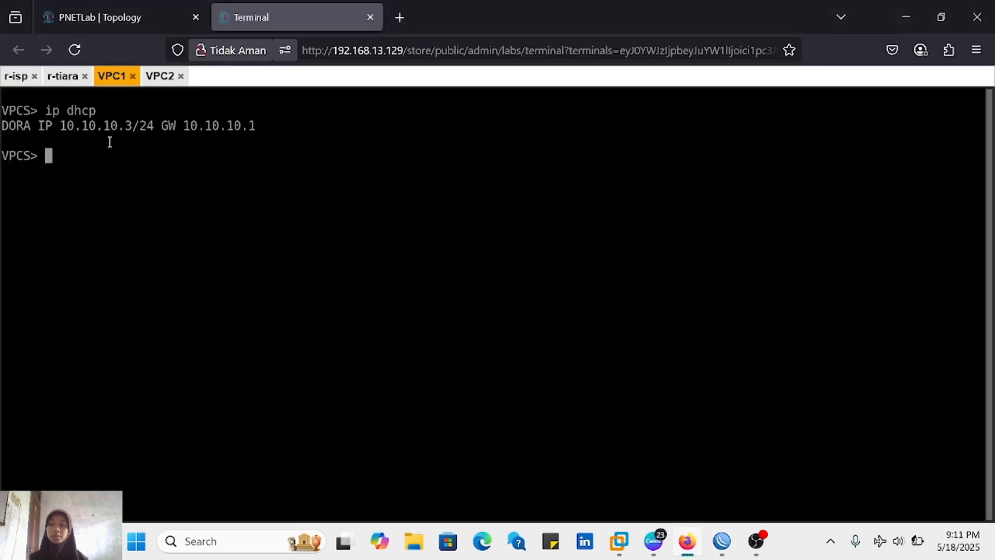
type("ping 8.8.8.8")
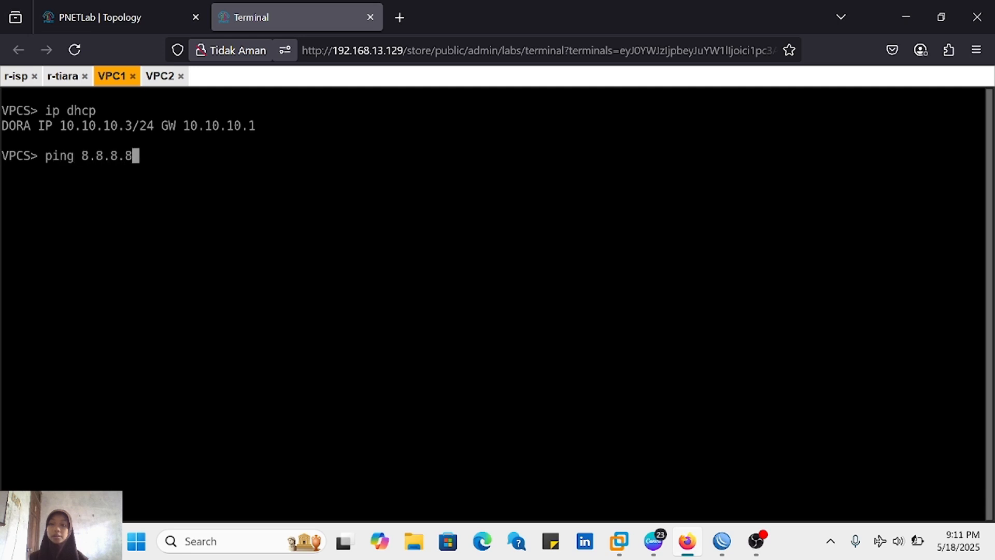
key("Return")
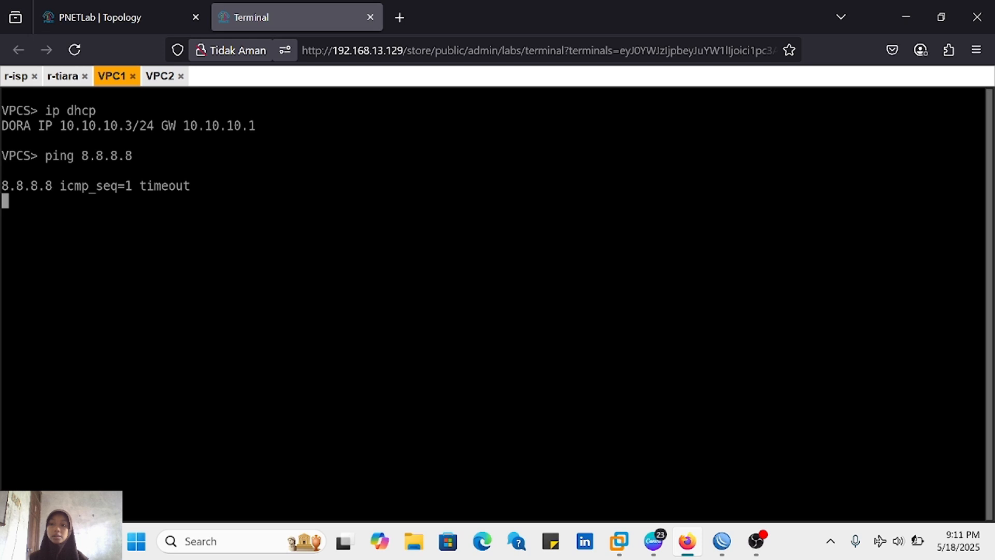
key("Up")
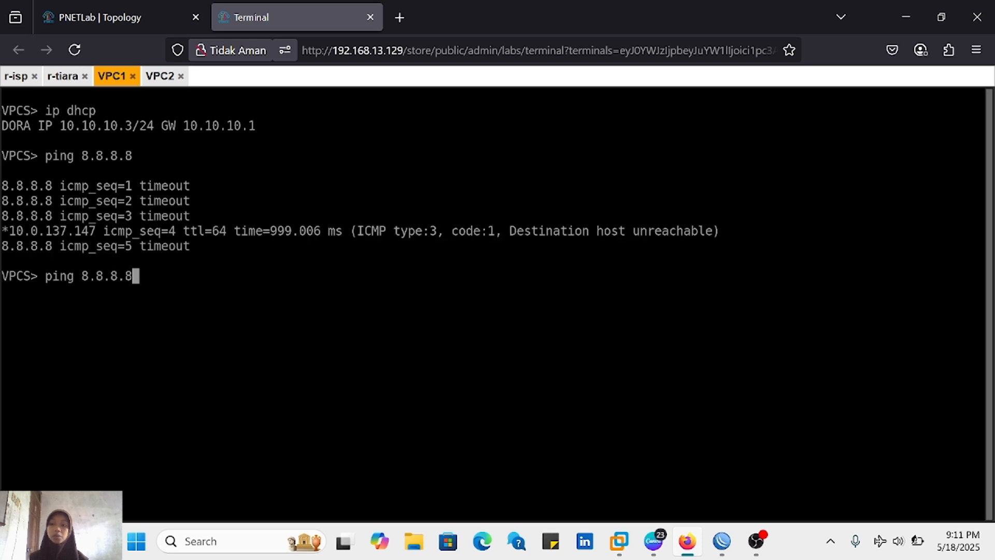
key("Return")
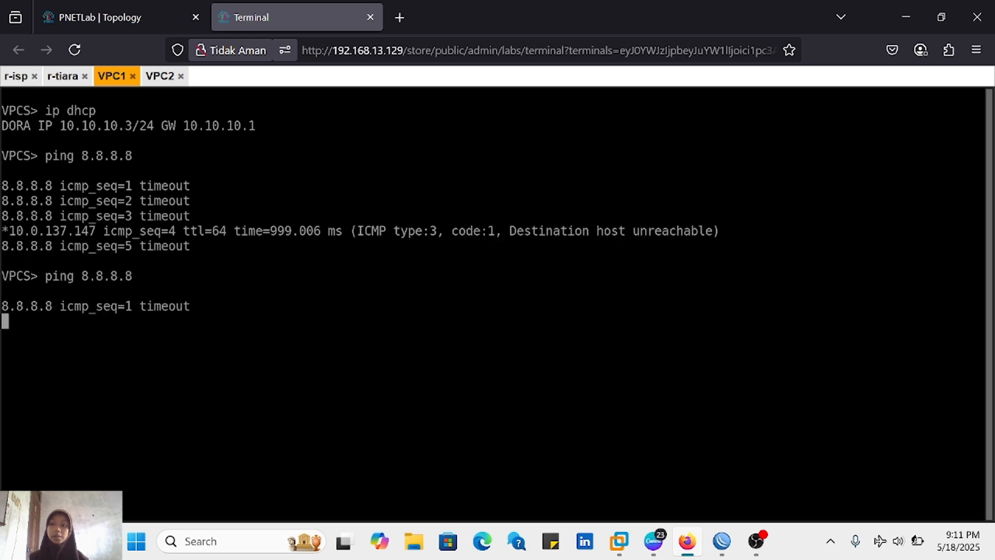
key("ctrl+c")
Step: Return to WinBox on r-tiara and delete the masquerade NAT rule whose out interface is ether1
key("alt+Tab")
left_click(278, 218)
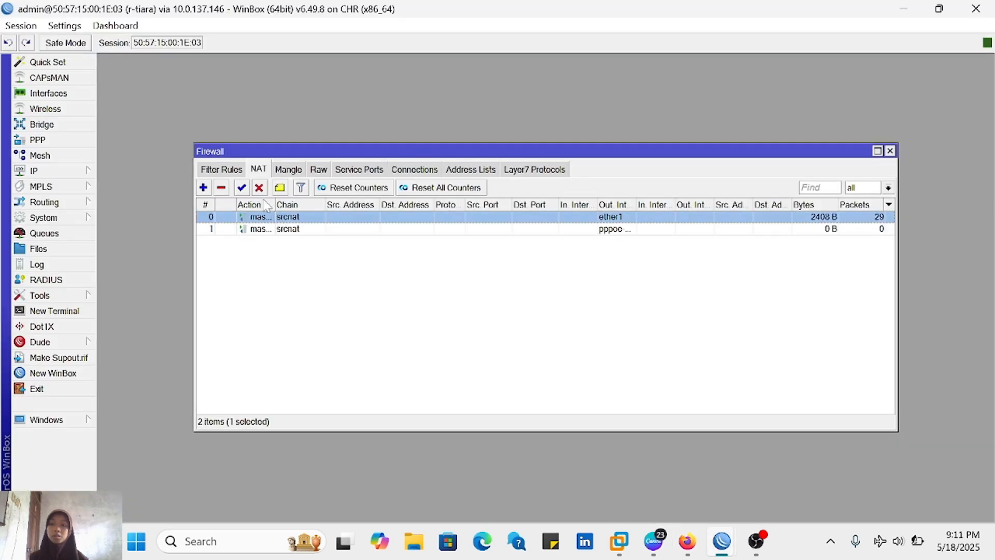
left_click(224, 191)
Step: Change the remaining masquerade NAT rule's out interface to bridge-for-pppoe and save the rule
left_click(280, 218)
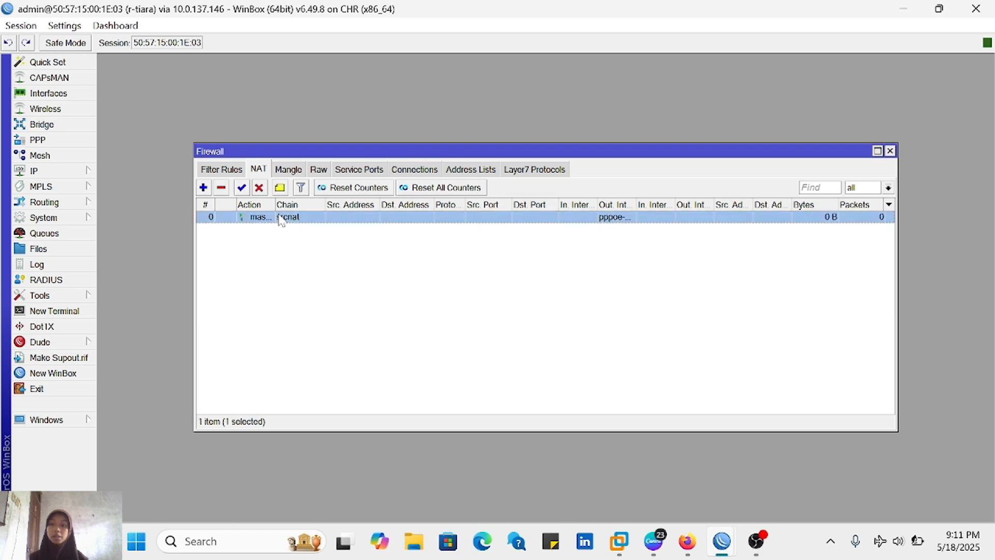
double_click(281, 218)
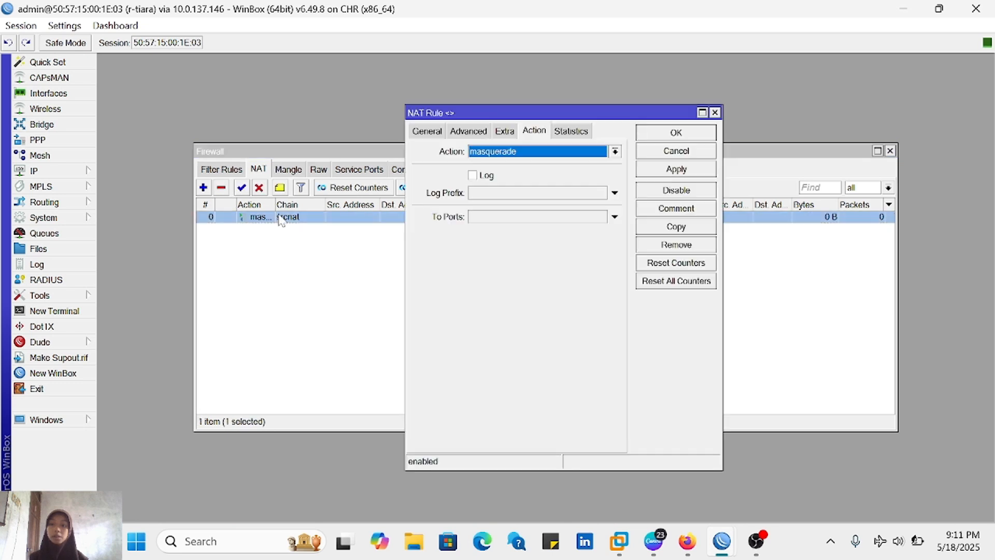
left_click(428, 133)
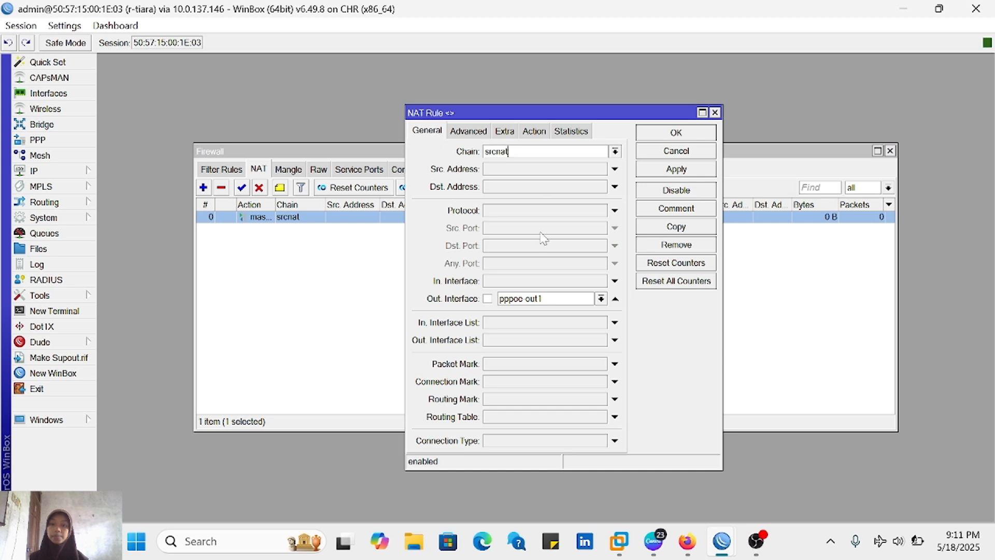
left_click(554, 299)
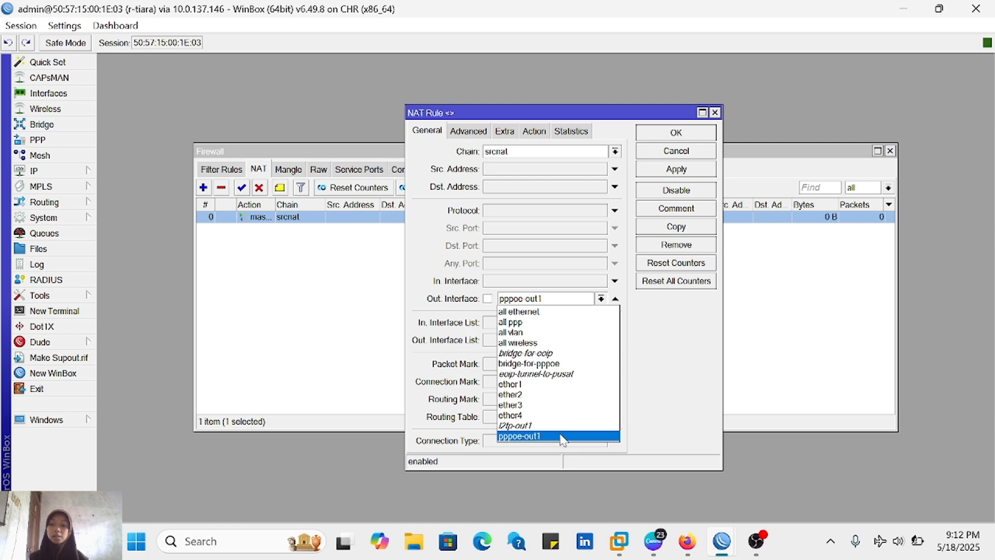
left_click(564, 364)
left_click(678, 169)
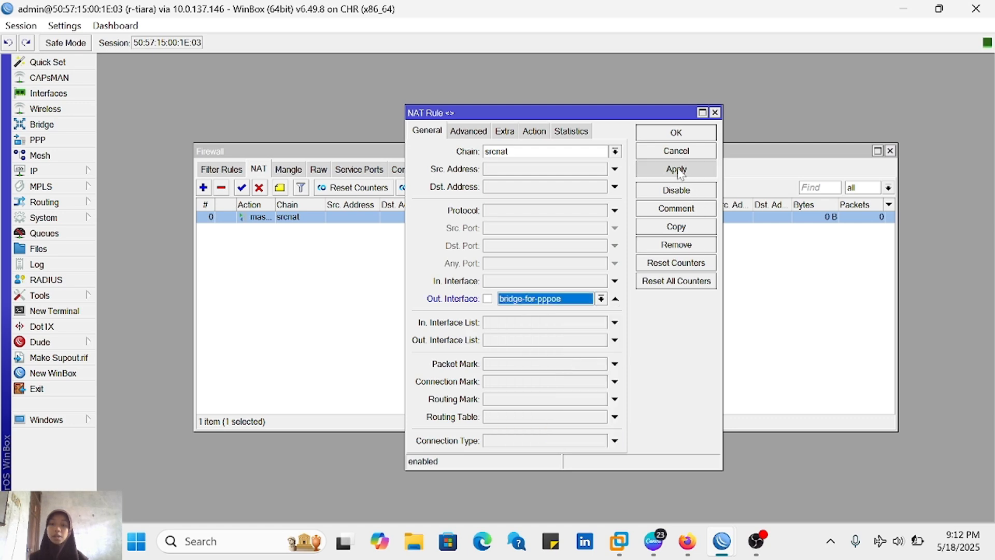
left_click(676, 132)
left_click(560, 336)
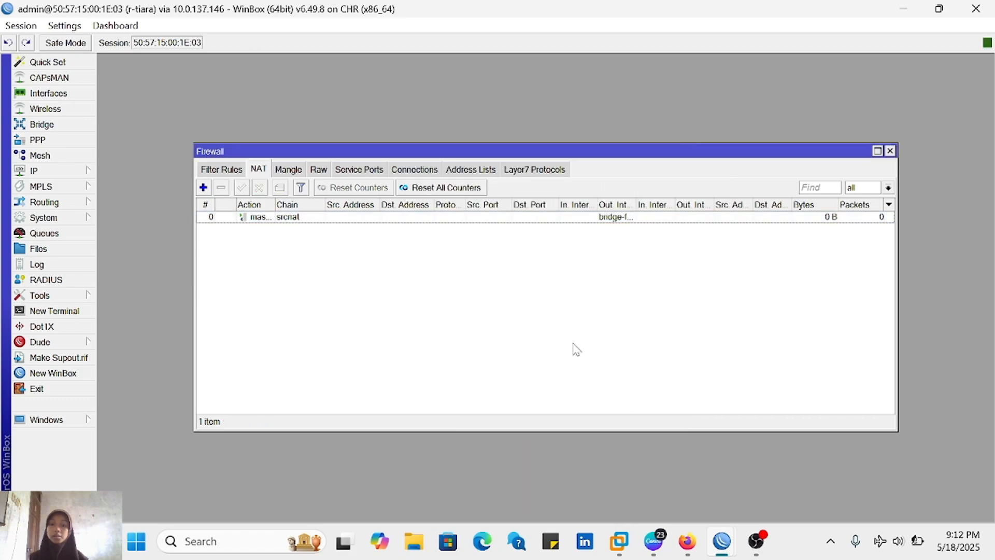